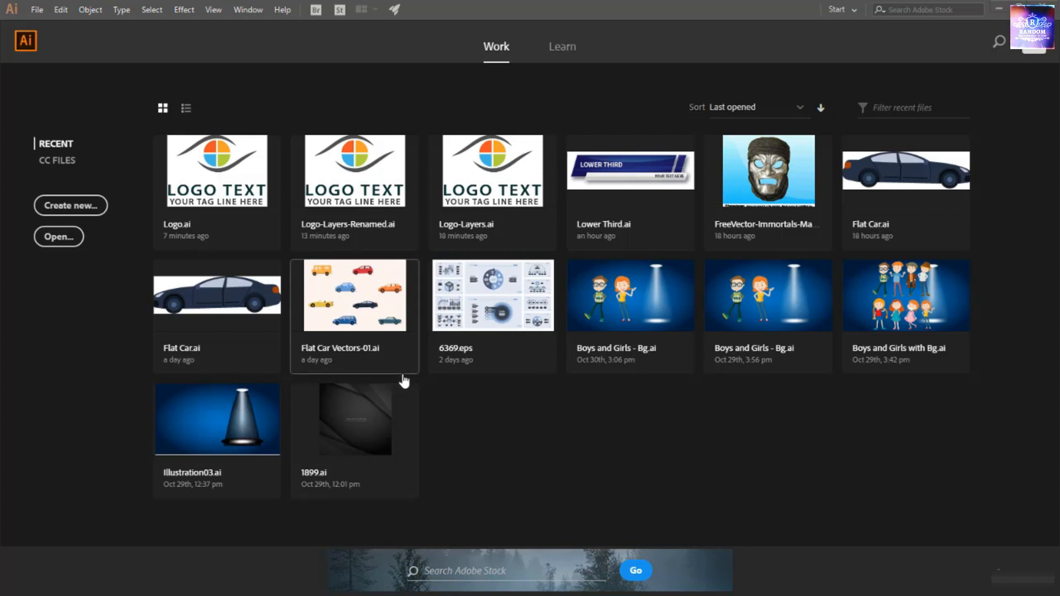
- Open the Logo file from the Vector Files folder
{"action": "left_click", "coordinate": [69, 244]}
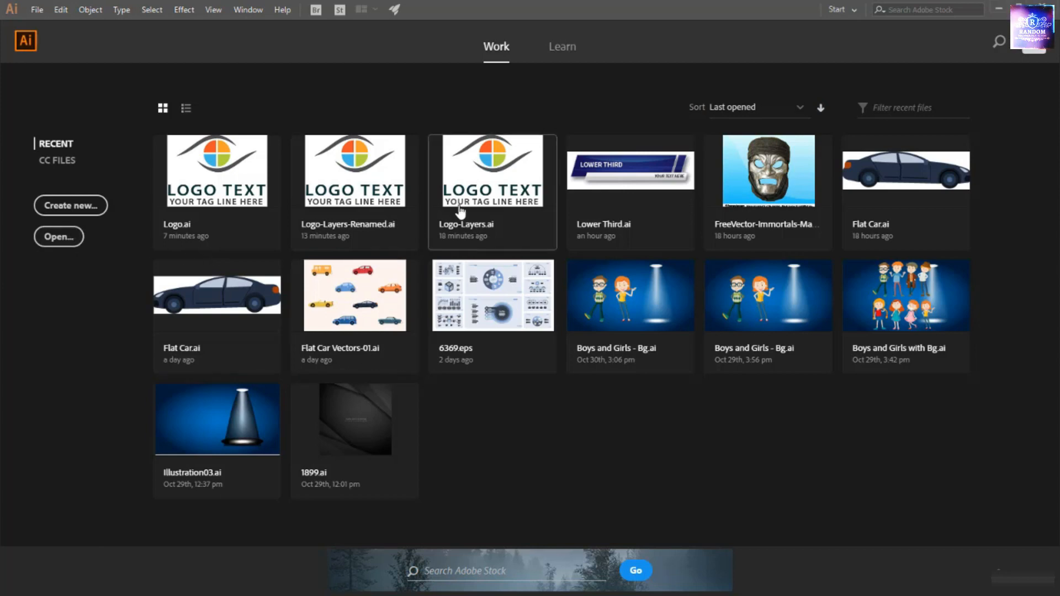
{"action": "left_click", "coordinate": [49, 238]}
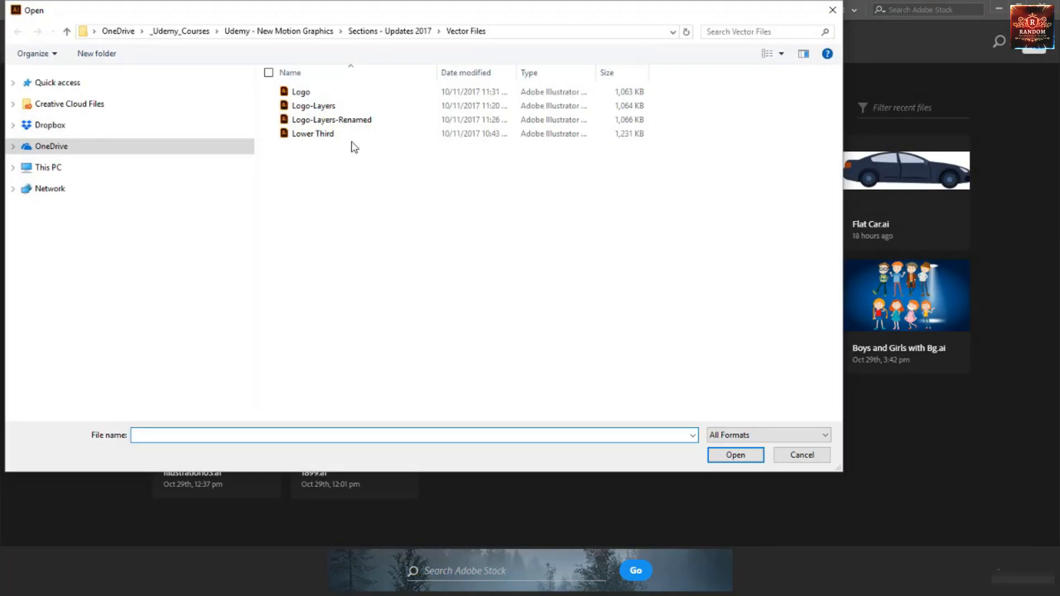
{"action": "left_click", "coordinate": [348, 95]}
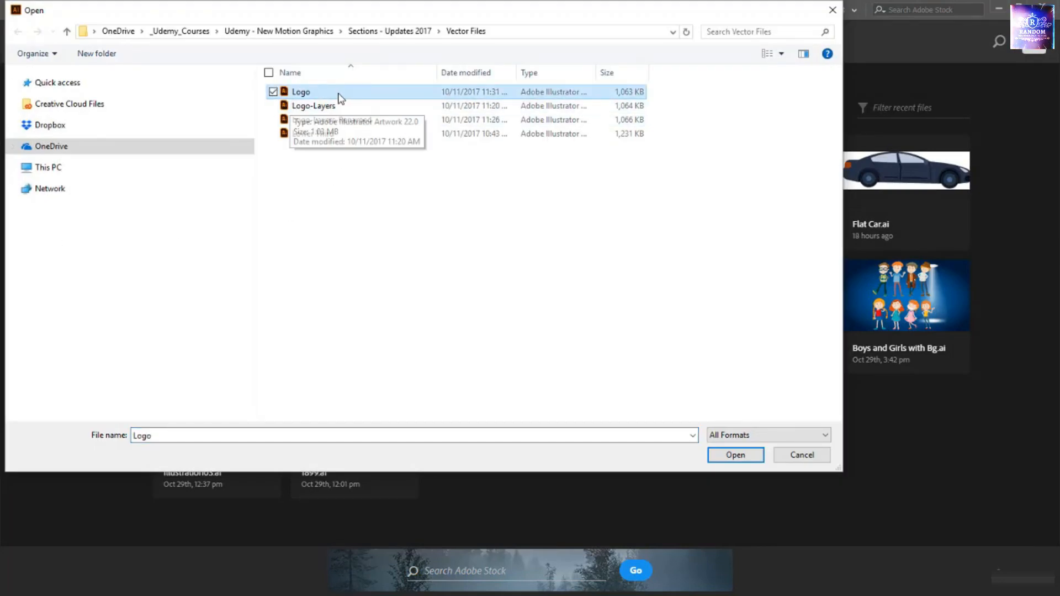
{"action": "left_click", "coordinate": [738, 456]}
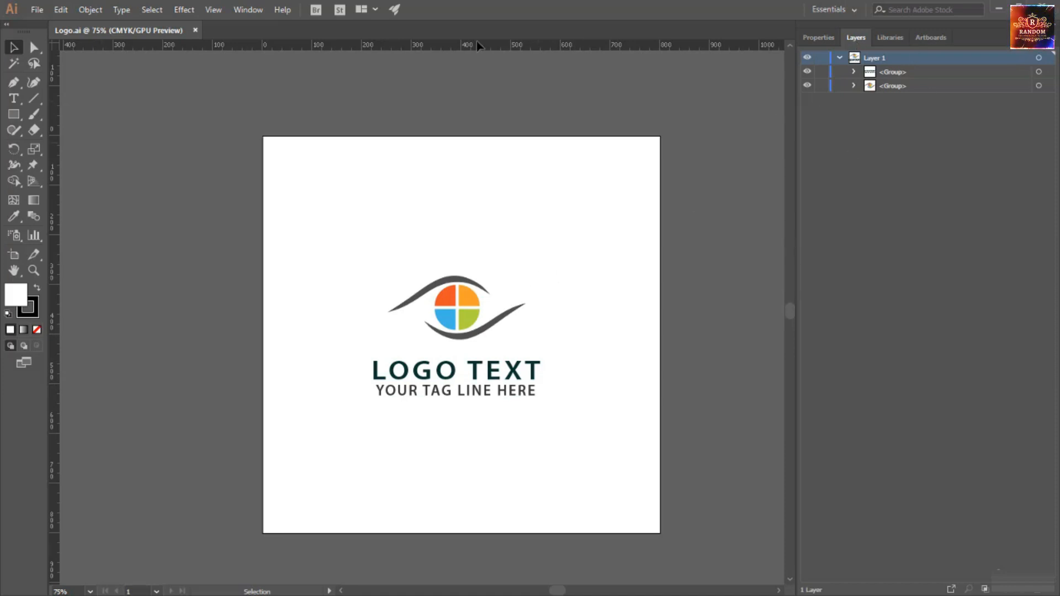
- Display the document's layers and expand the two groups inside Layer 1
{"action": "left_click", "coordinate": [247, 10]}
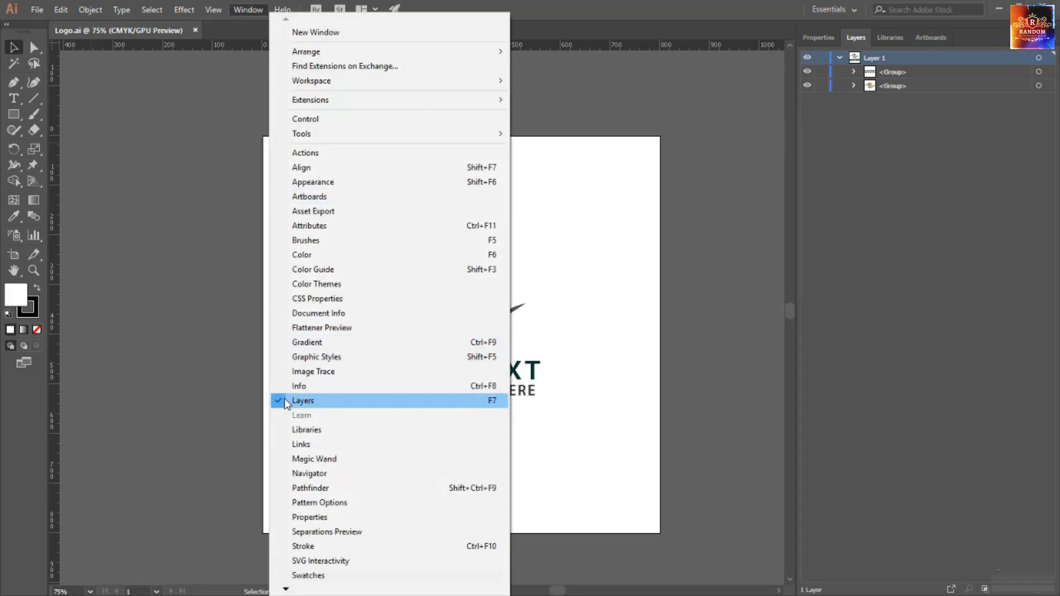
{"action": "left_click", "coordinate": [500, 402]}
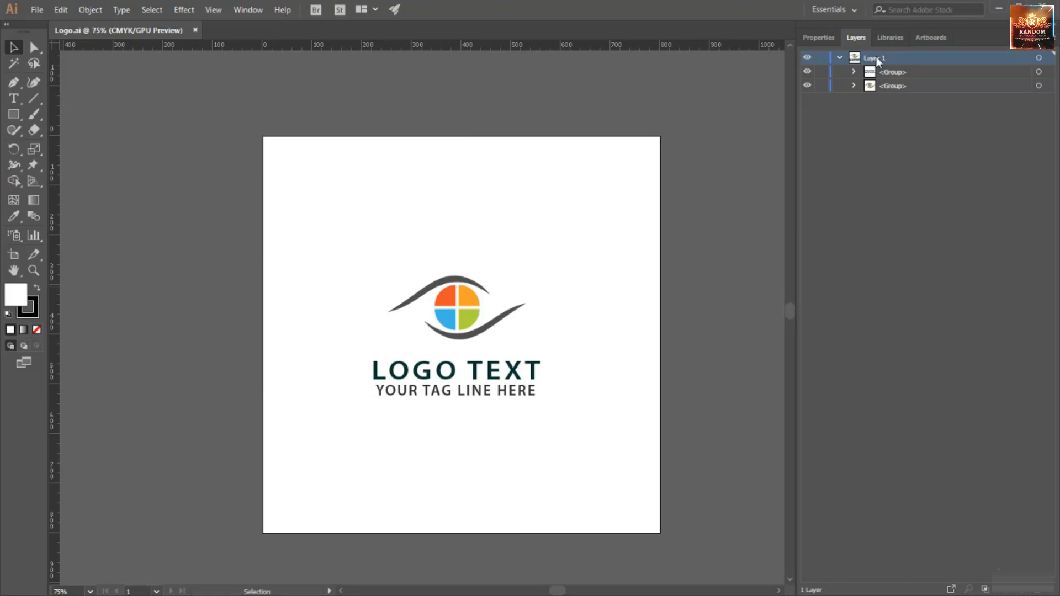
{"action": "left_click", "coordinate": [854, 72]}
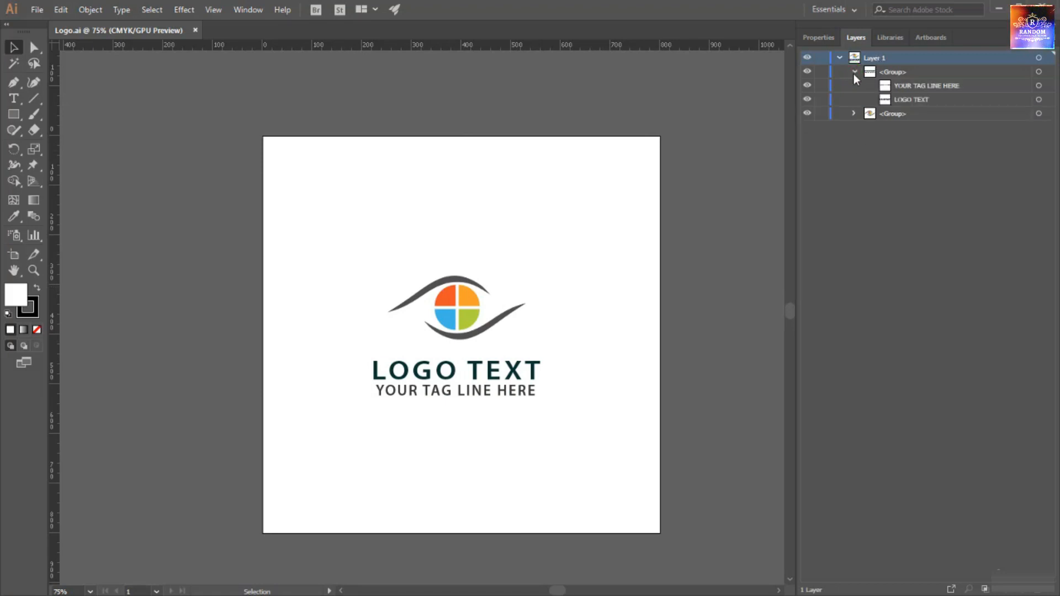
{"action": "left_click", "coordinate": [854, 113]}
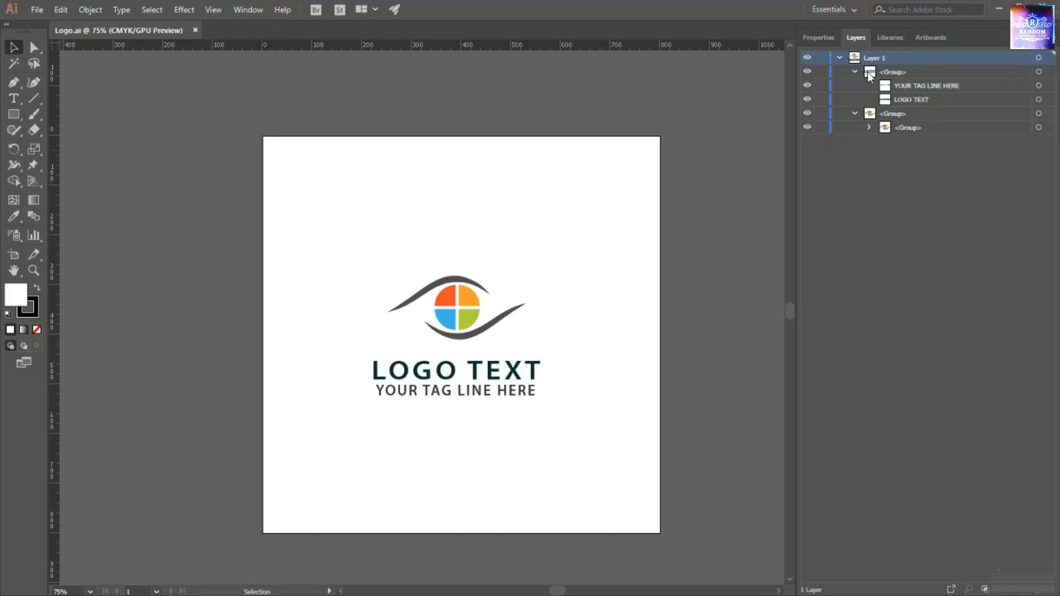
- Inspect the text group by selecting the YOUR TAG LINE HERE and LOGO TEXT objects in turn on the artboard
{"action": "left_click", "coordinate": [899, 74]}
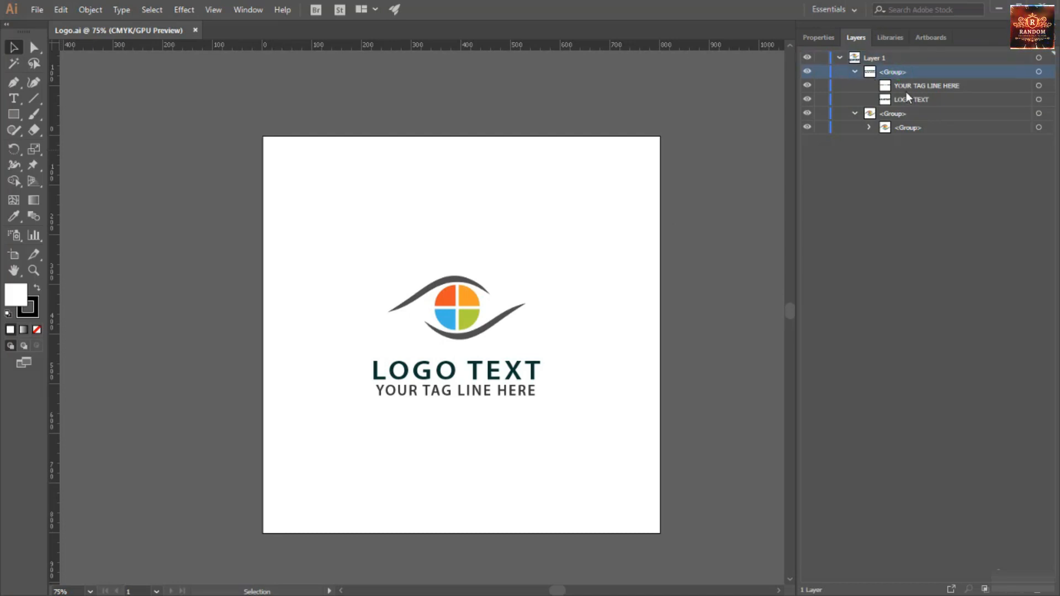
{"action": "left_click", "coordinate": [908, 87]}
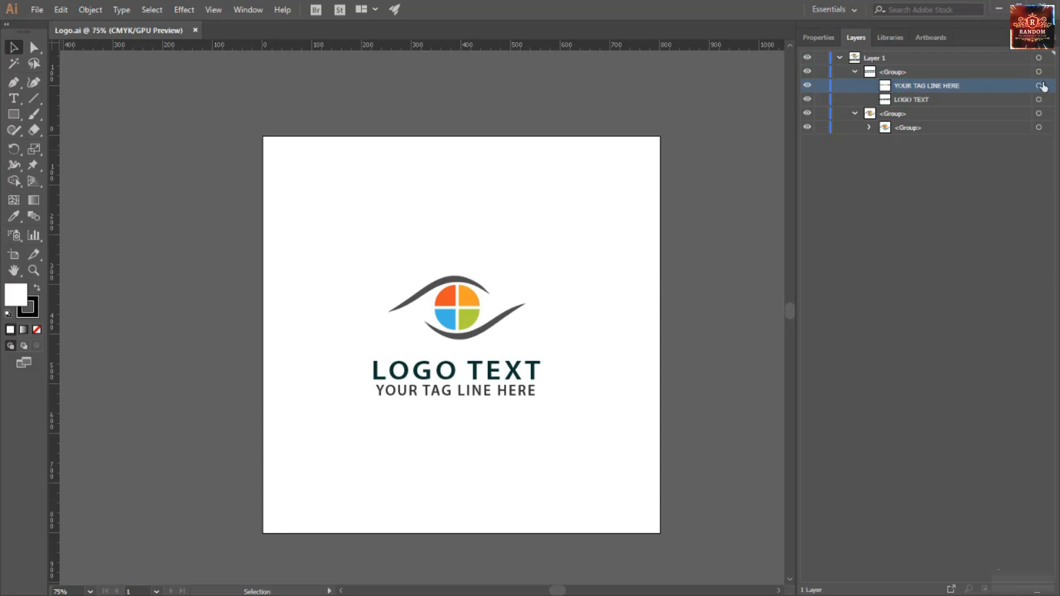
{"action": "left_click", "coordinate": [1040, 86]}
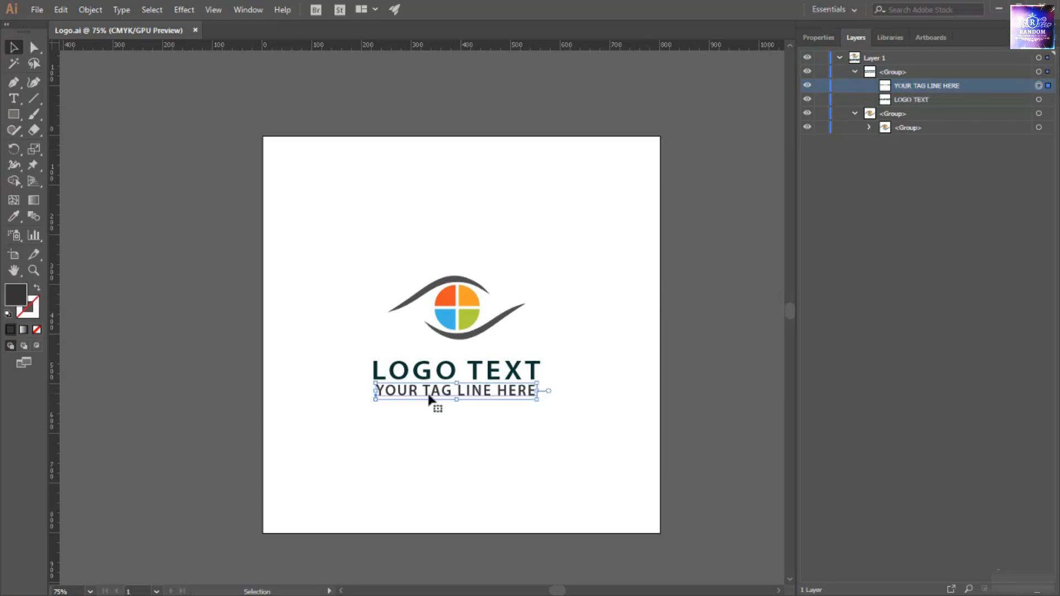
{"action": "left_click", "coordinate": [912, 103]}
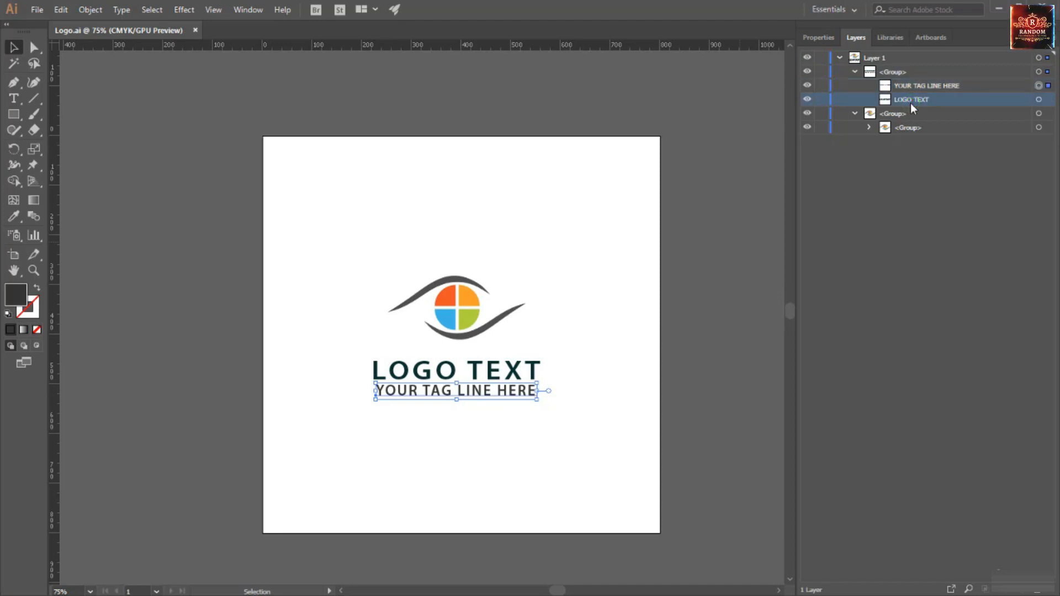
{"action": "left_click", "coordinate": [1040, 99]}
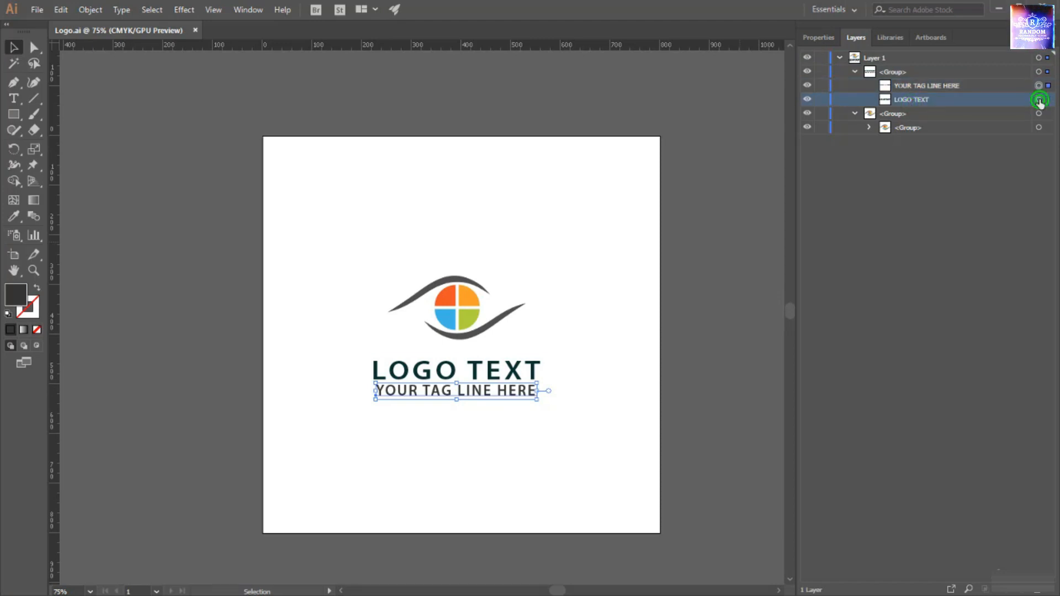
- Expand the nested group of the eye symbol and go through each of its paths in the layer list
{"action": "left_click", "coordinate": [890, 110]}
{"action": "left_click", "coordinate": [869, 127]}
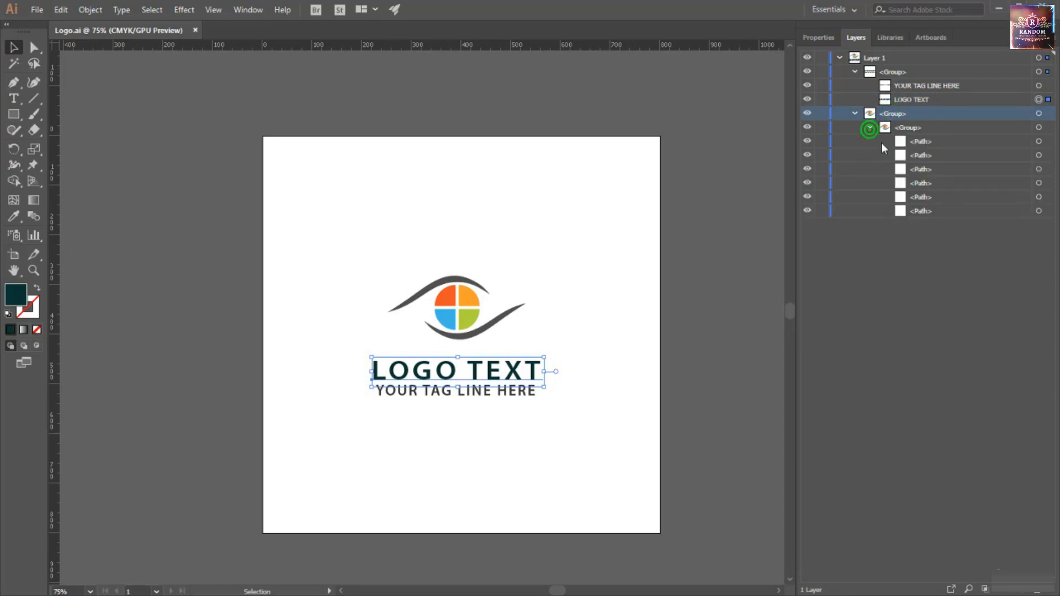
{"action": "left_click", "coordinate": [922, 141]}
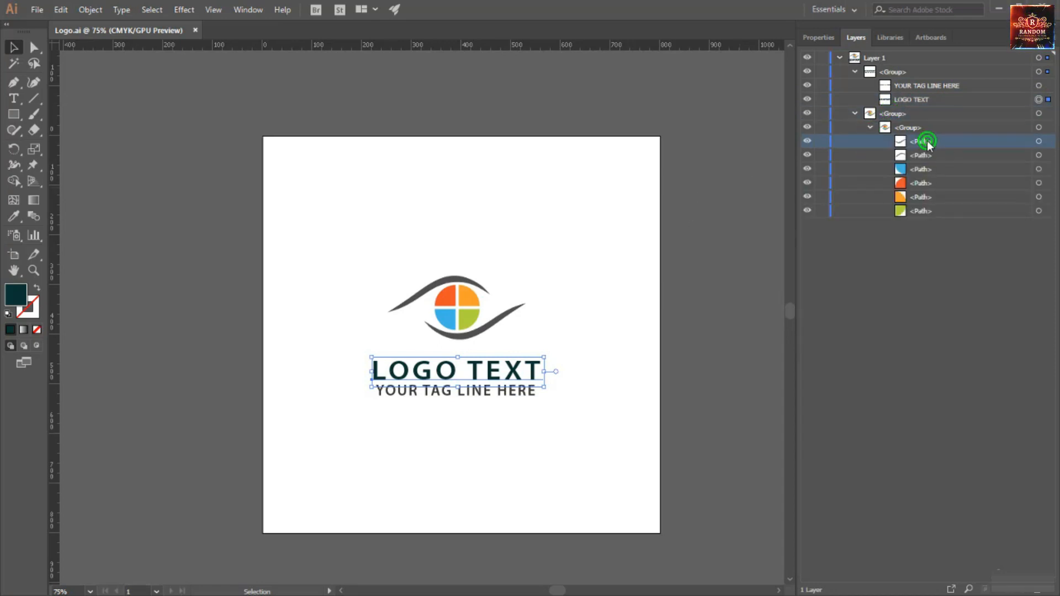
{"action": "left_click", "coordinate": [927, 155]}
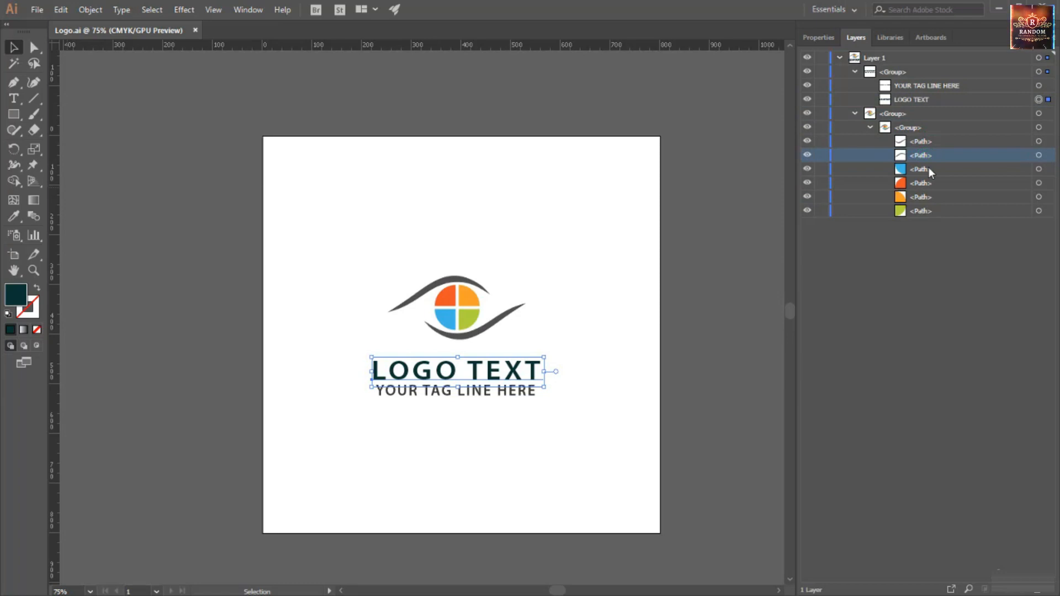
{"action": "left_click", "coordinate": [929, 169]}
{"action": "left_click", "coordinate": [929, 183]}
{"action": "left_click", "coordinate": [930, 196]}
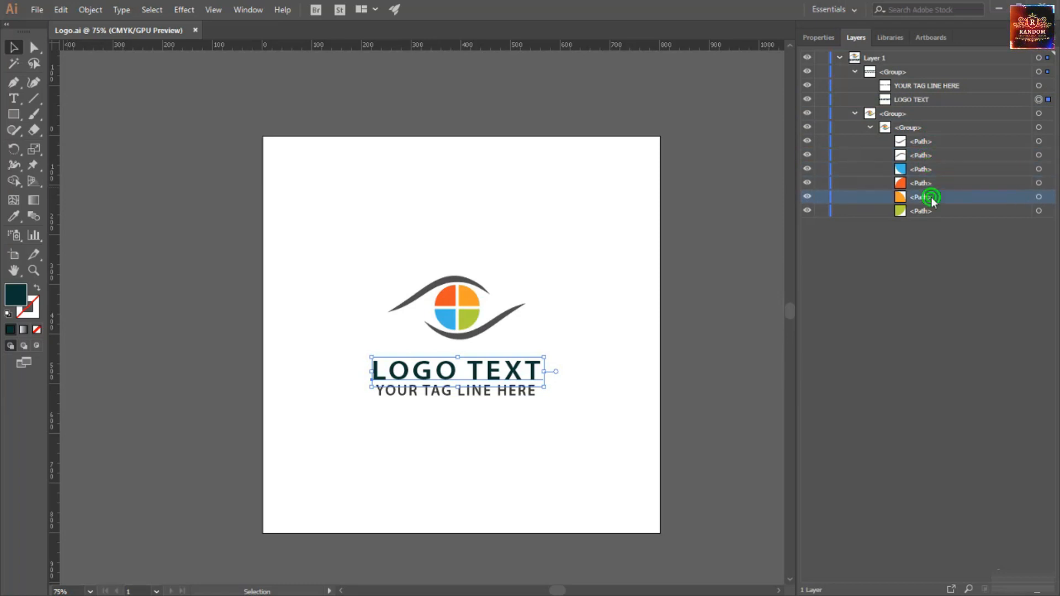
{"action": "left_click", "coordinate": [931, 211]}
{"action": "left_click", "coordinate": [913, 298]}
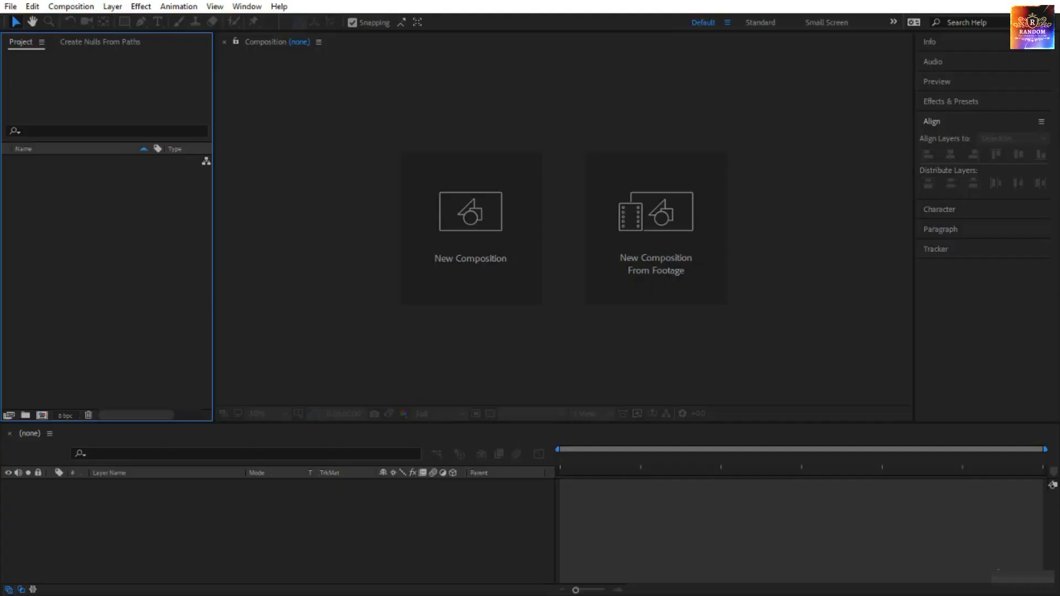
- Switch to After Effects and import the Logo file as Composition - Retain Layer Sizes
{"action": "right_click", "coordinate": [99, 208]}
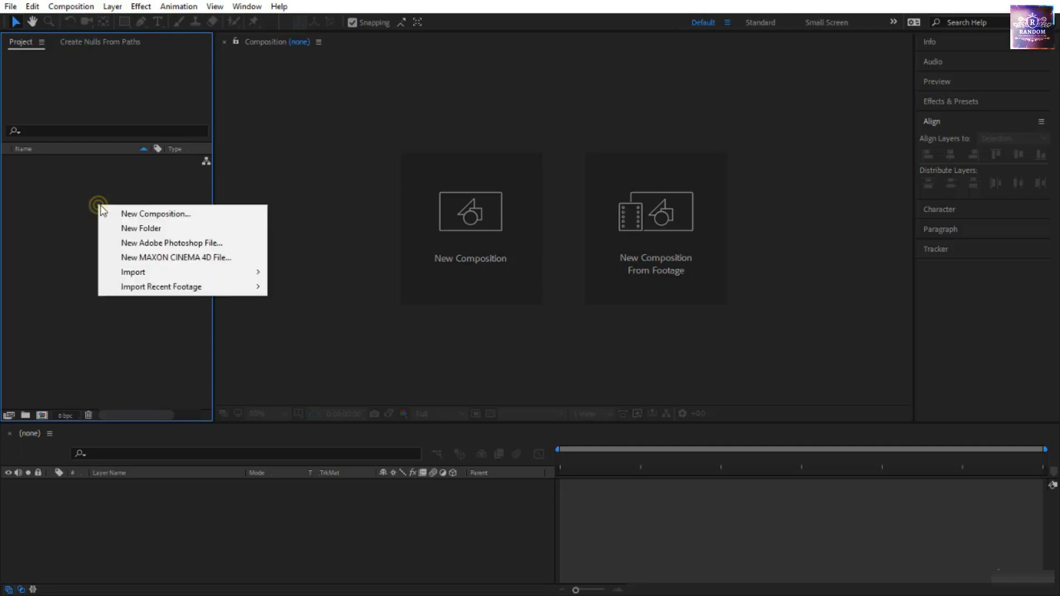
{"action": "left_click", "coordinate": [143, 271]}
{"action": "left_click", "coordinate": [280, 270]}
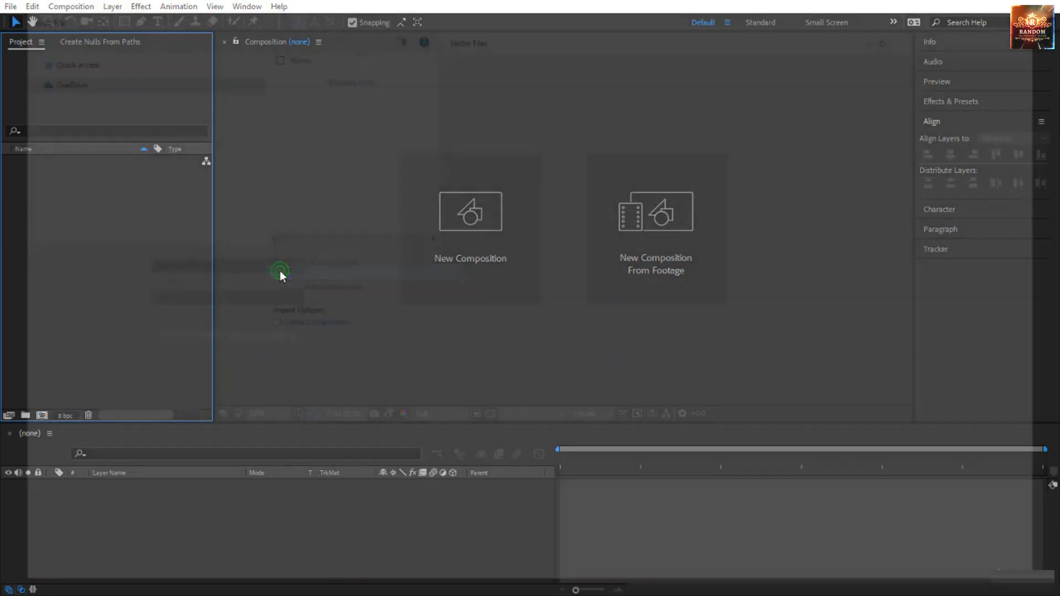
{"action": "left_click", "coordinate": [313, 94]}
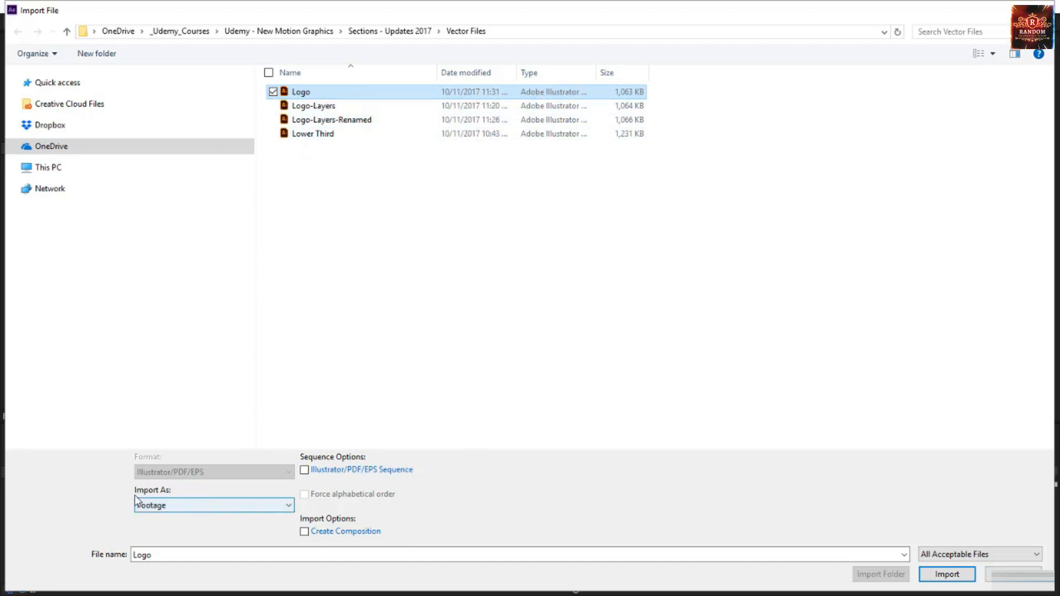
{"action": "left_click", "coordinate": [172, 505]}
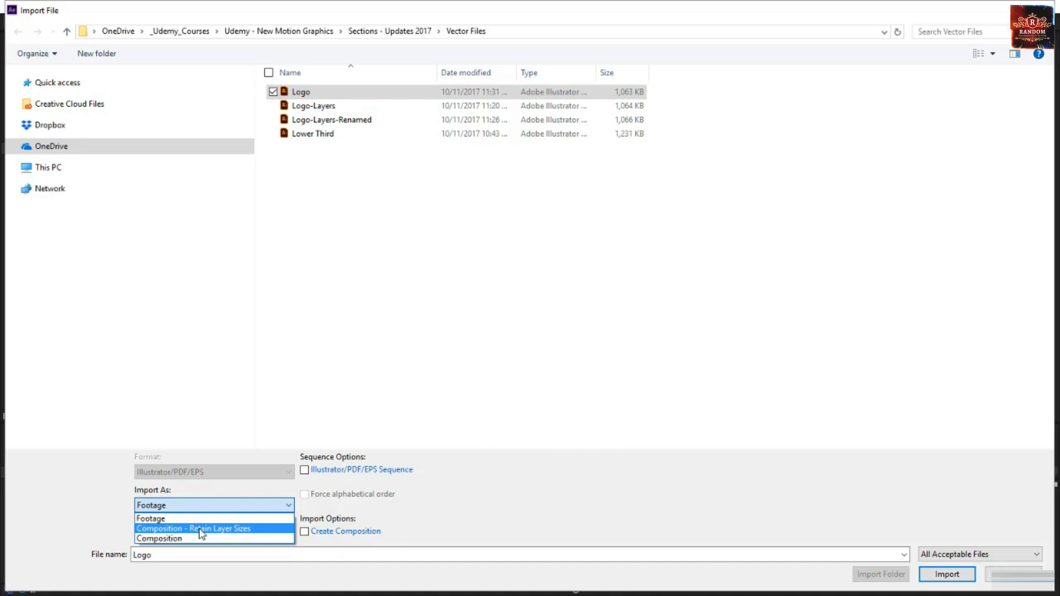
{"action": "left_click", "coordinate": [200, 529]}
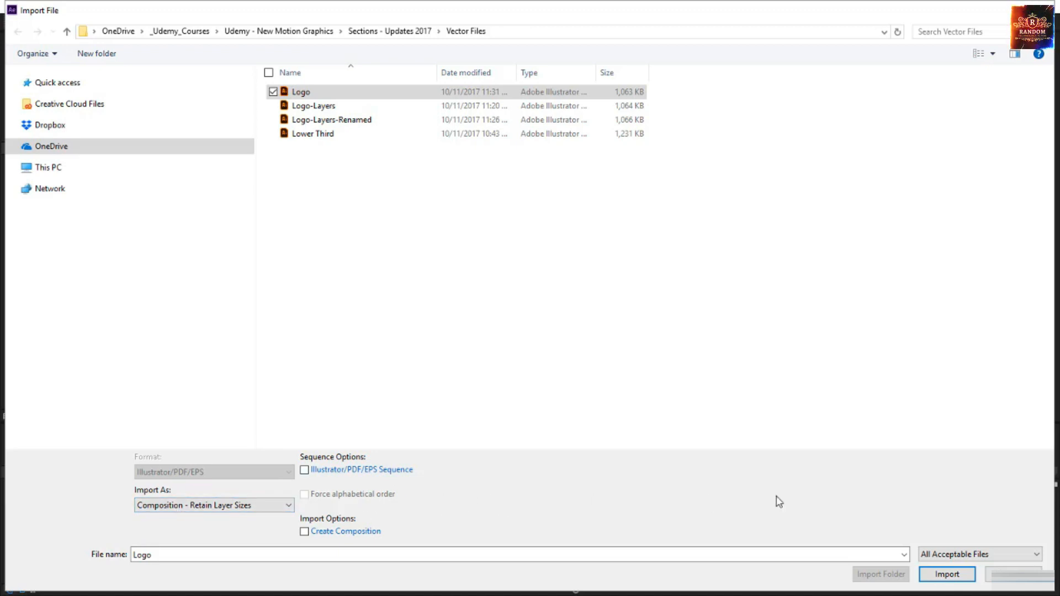
{"action": "left_click", "coordinate": [963, 578]}
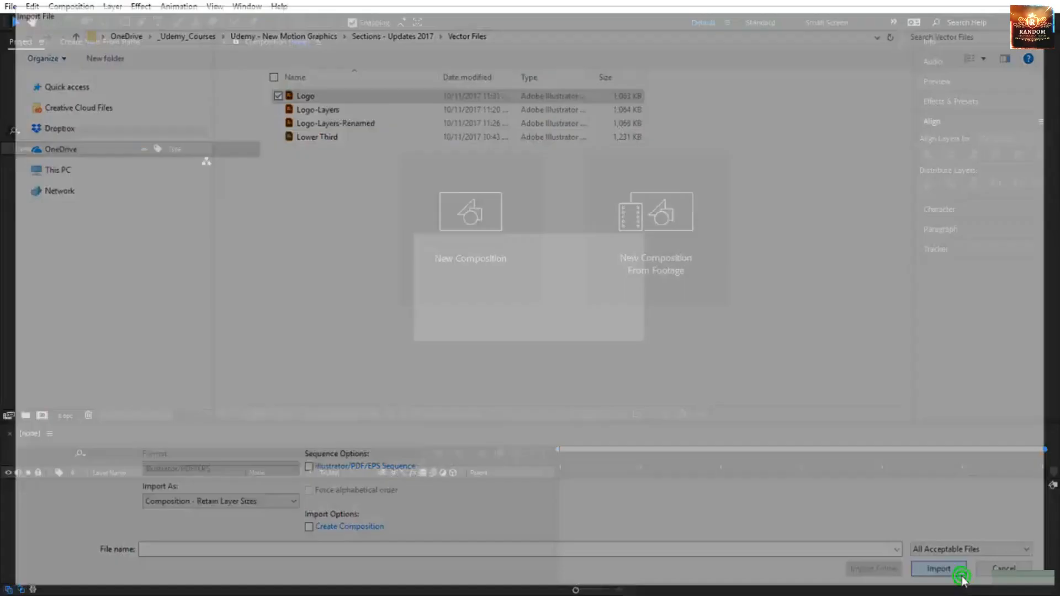
- Expand the Logo Layers folder to check its footage, and open the Logo composition
{"action": "left_click", "coordinate": [87, 245]}
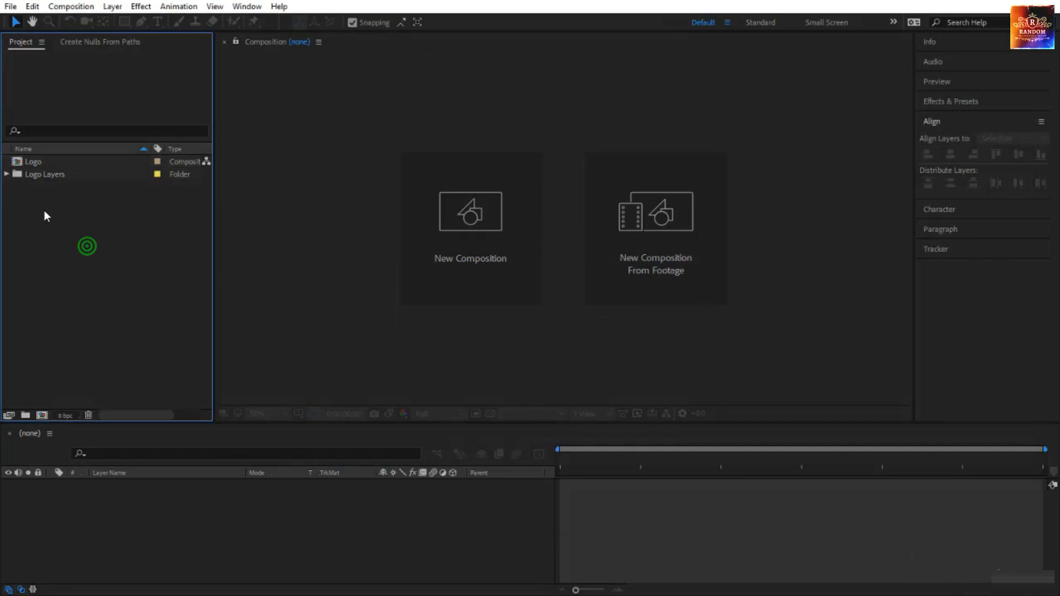
{"action": "left_click", "coordinate": [71, 174]}
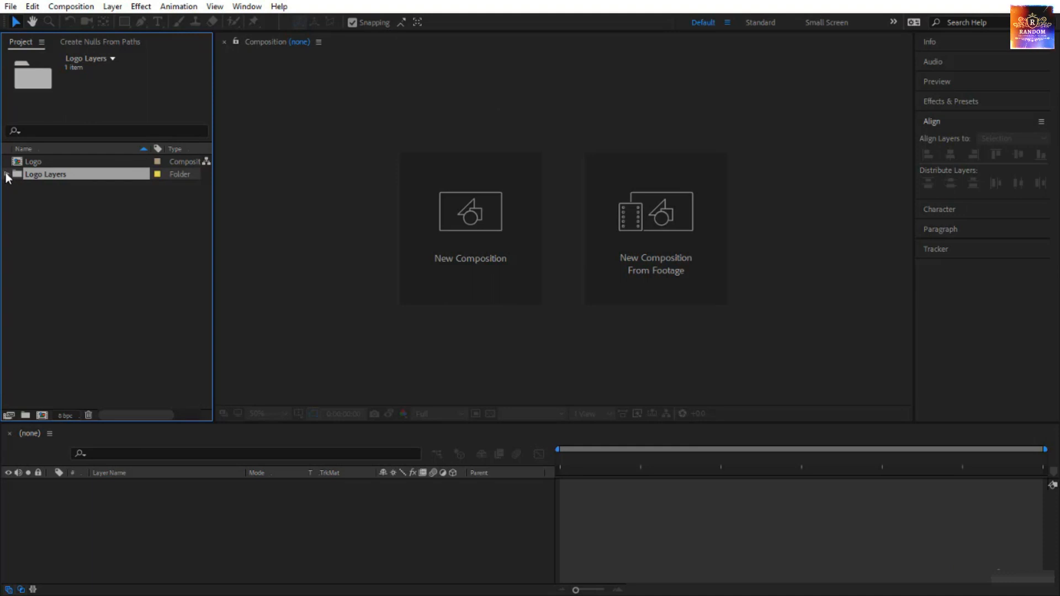
{"action": "left_click", "coordinate": [7, 174]}
{"action": "left_click", "coordinate": [78, 191]}
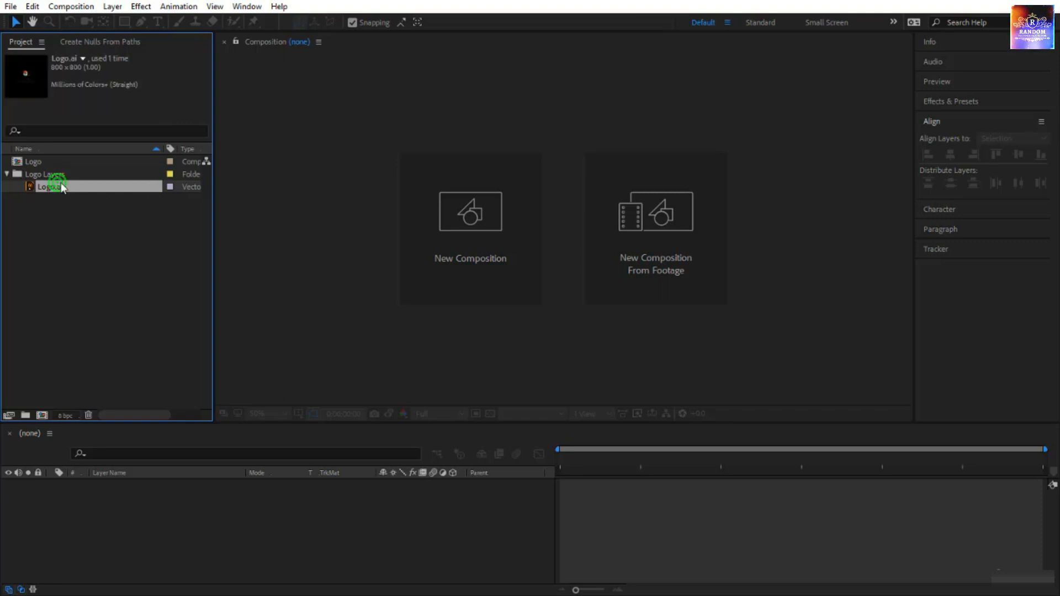
{"action": "left_click", "coordinate": [32, 161]}
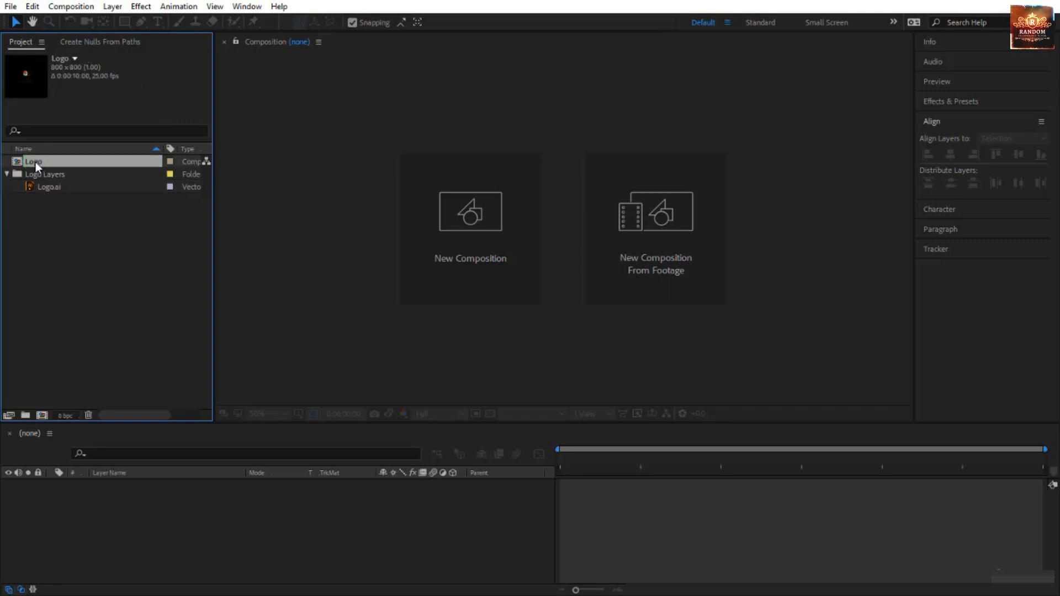
{"action": "double_click", "coordinate": [36, 161]}
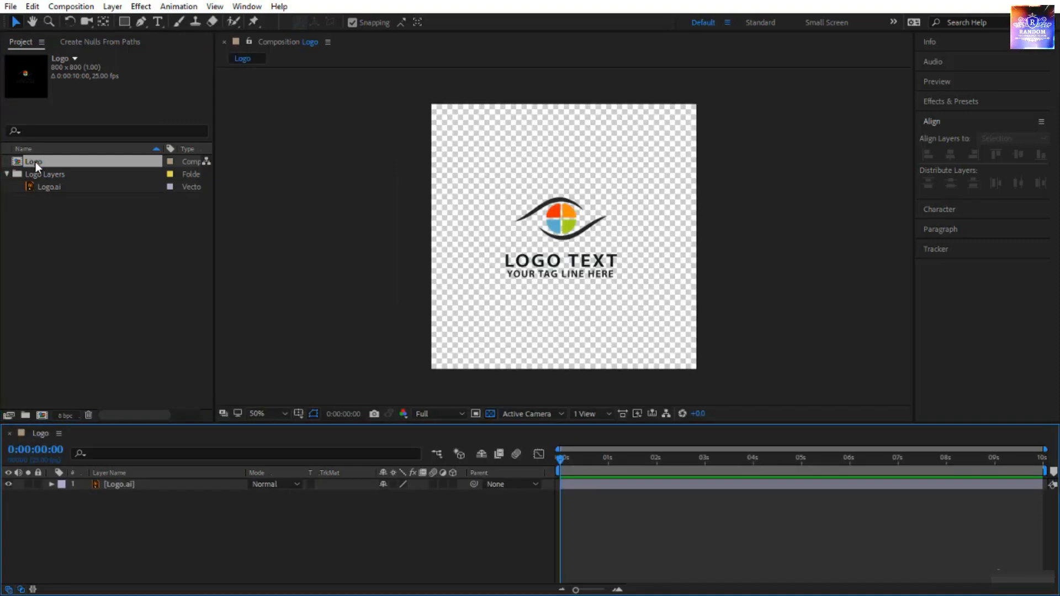
- Try moving the Logo.ai layer slightly within the composition, and undo the move
{"action": "left_click", "coordinate": [555, 263]}
{"action": "mouse_move", "coordinate": [555, 262]}
{"action": "left_mouse_down"}
{"action": "mouse_move", "coordinate": [546, 204]}
{"action": "mouse_move", "coordinate": [593, 236]}
{"action": "mouse_move", "coordinate": [567, 265]}
{"action": "left_mouse_up"}
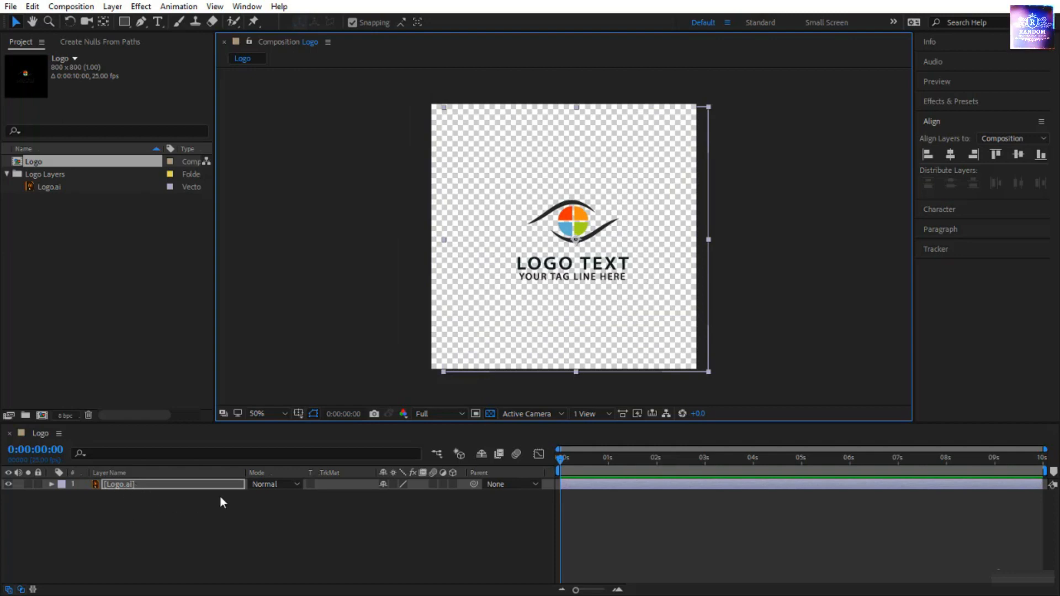
{"action": "key", "text": "ctrl+z"}
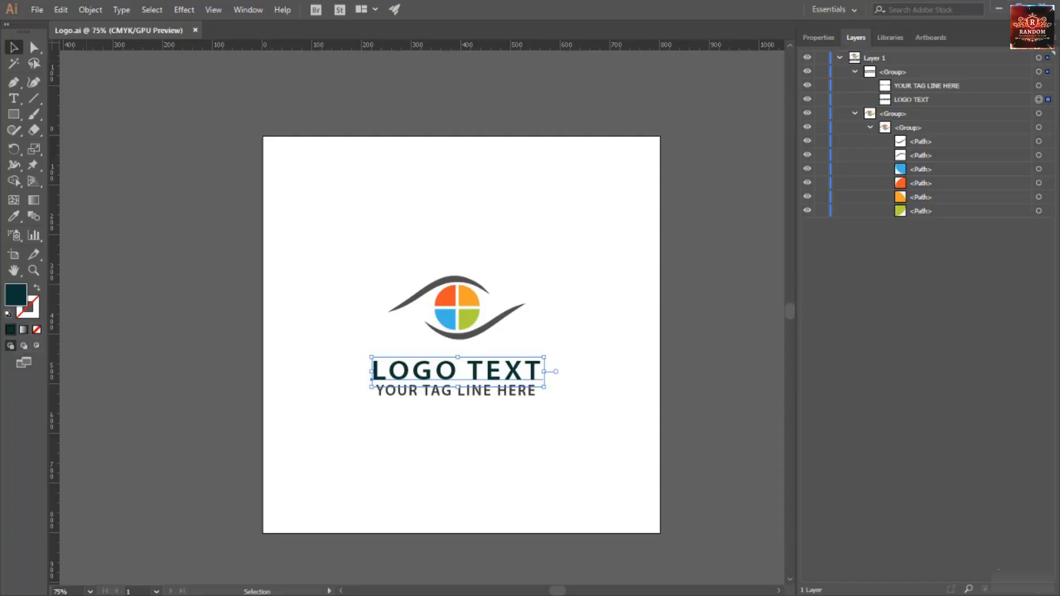
- Switch to Illustrator and review Layer 1, collapsing its contents in the layer list
{"action": "left_click", "coordinate": [889, 56]}
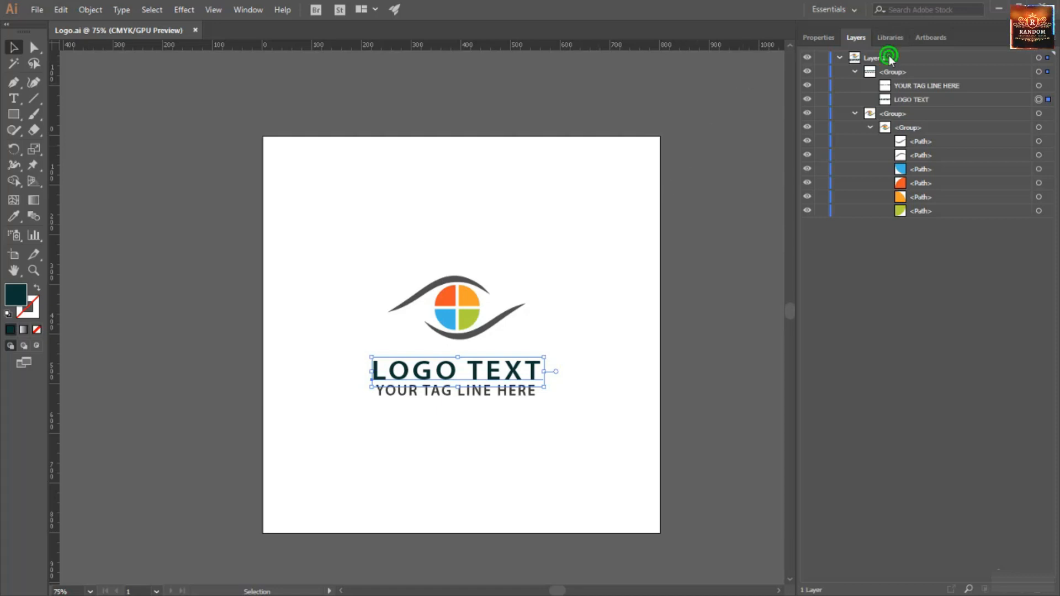
{"action": "left_click", "coordinate": [839, 57]}
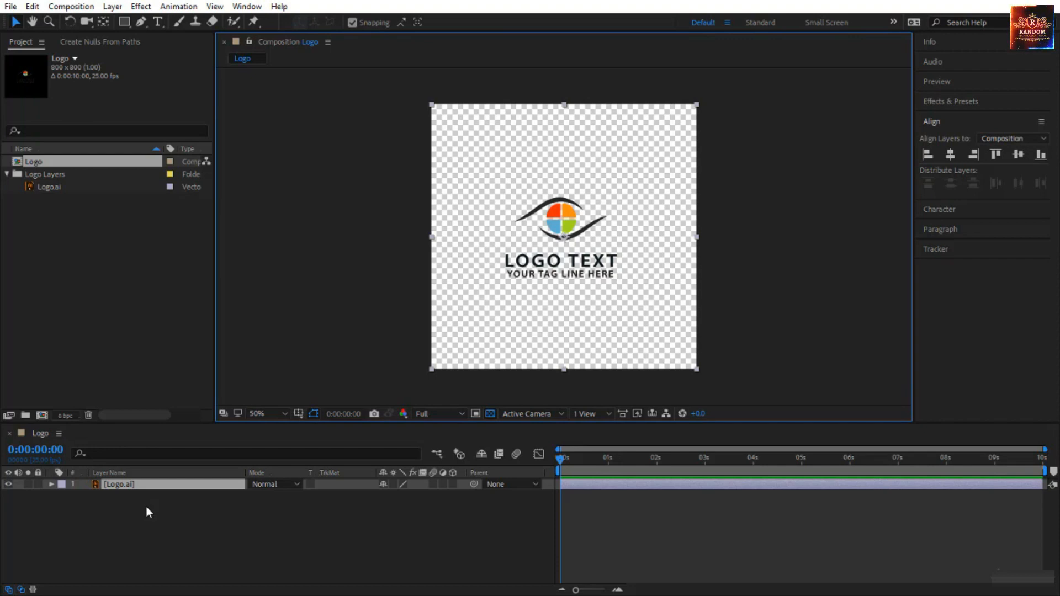
- Switch to After Effects, try changing the Logo.ai layer's scale, and undo the change
{"action": "key", "text": "s"}
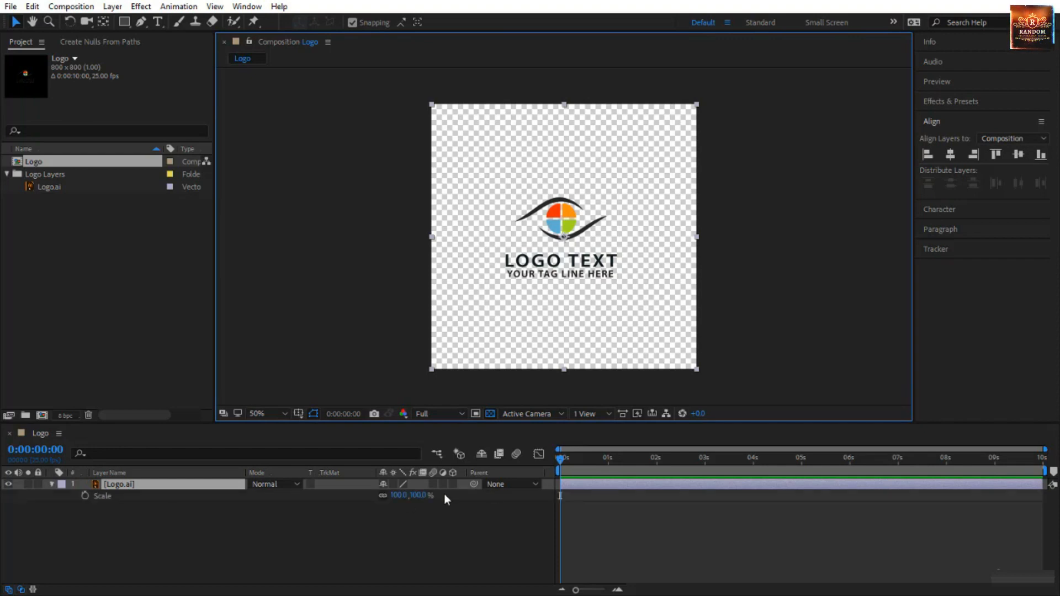
{"action": "mouse_move", "coordinate": [422, 496]}
{"action": "left_mouse_down"}
{"action": "mouse_move", "coordinate": [481, 500]}
{"action": "mouse_move", "coordinate": [434, 507]}
{"action": "left_mouse_up"}
{"action": "key", "text": "ctrl+z"}
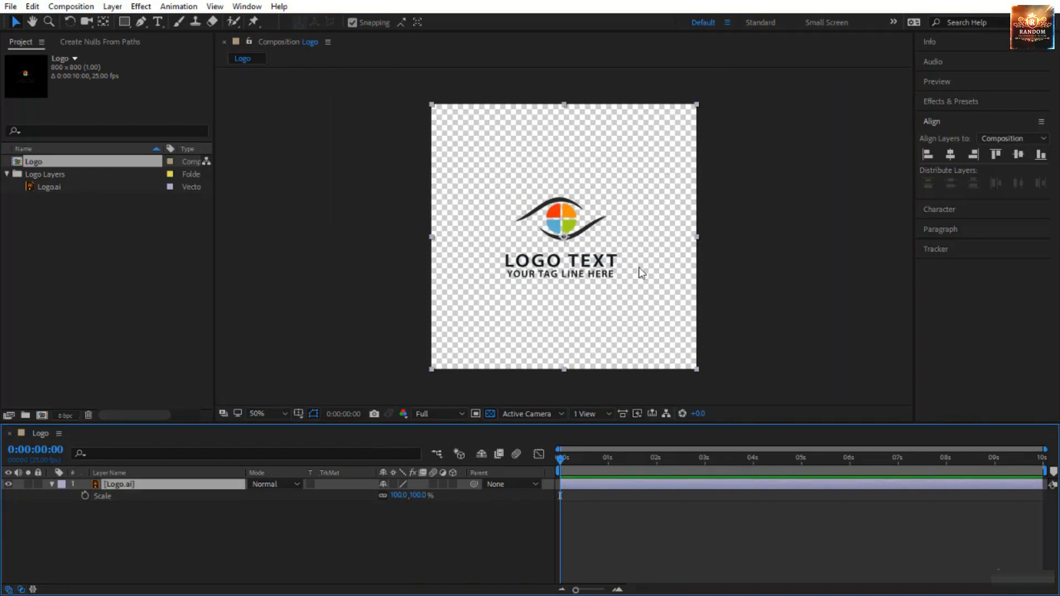
- Convert the Logo.ai layer into an editable shape layer with Create Shapes from Vector Layer
{"action": "left_click", "coordinate": [590, 272]}
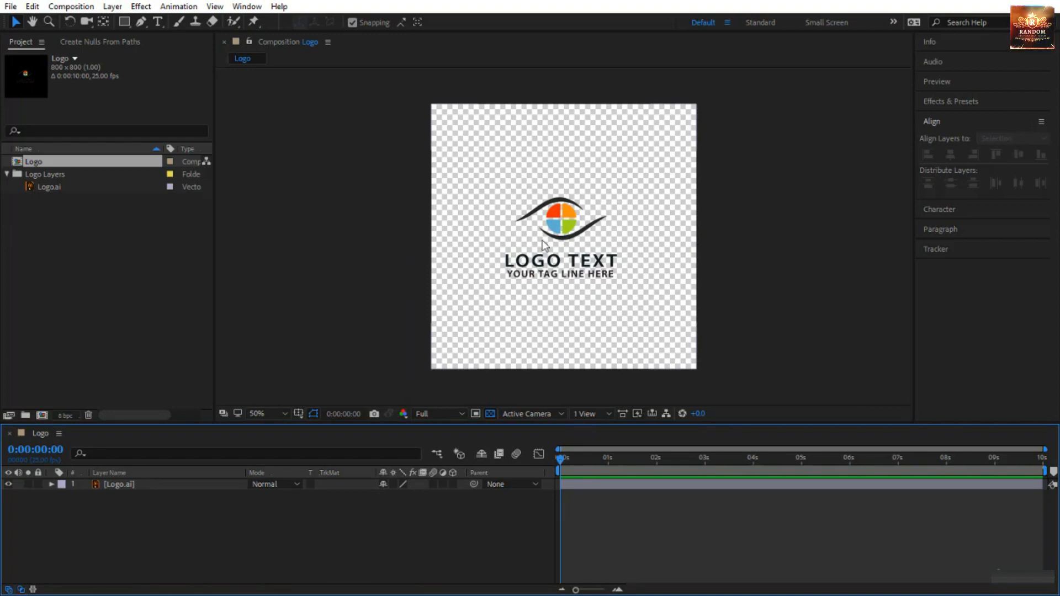
{"action": "left_click", "coordinate": [128, 486]}
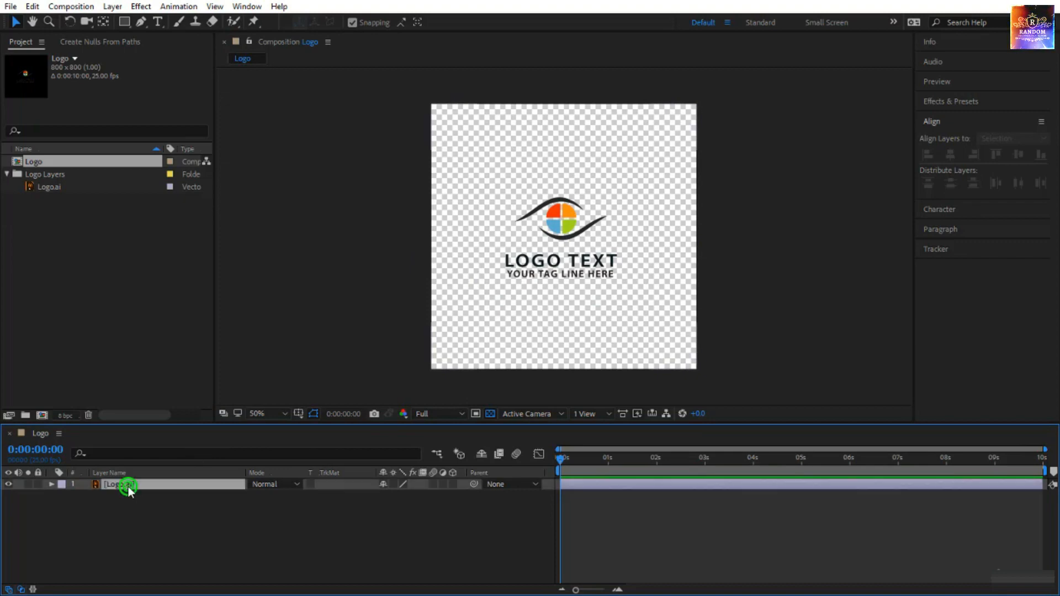
{"action": "right_click", "coordinate": [131, 491]}
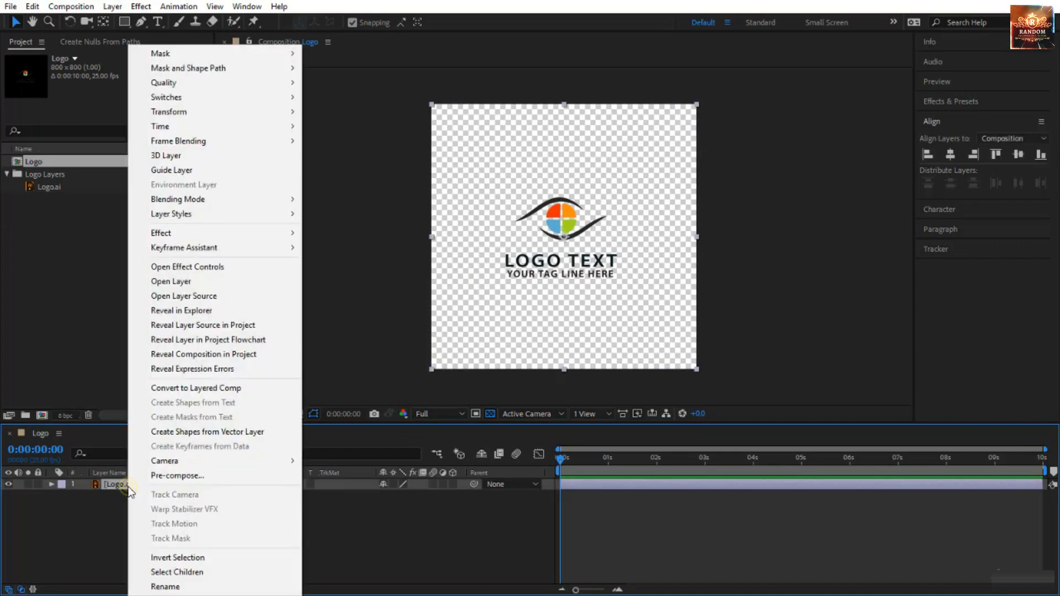
{"action": "left_click", "coordinate": [208, 434]}
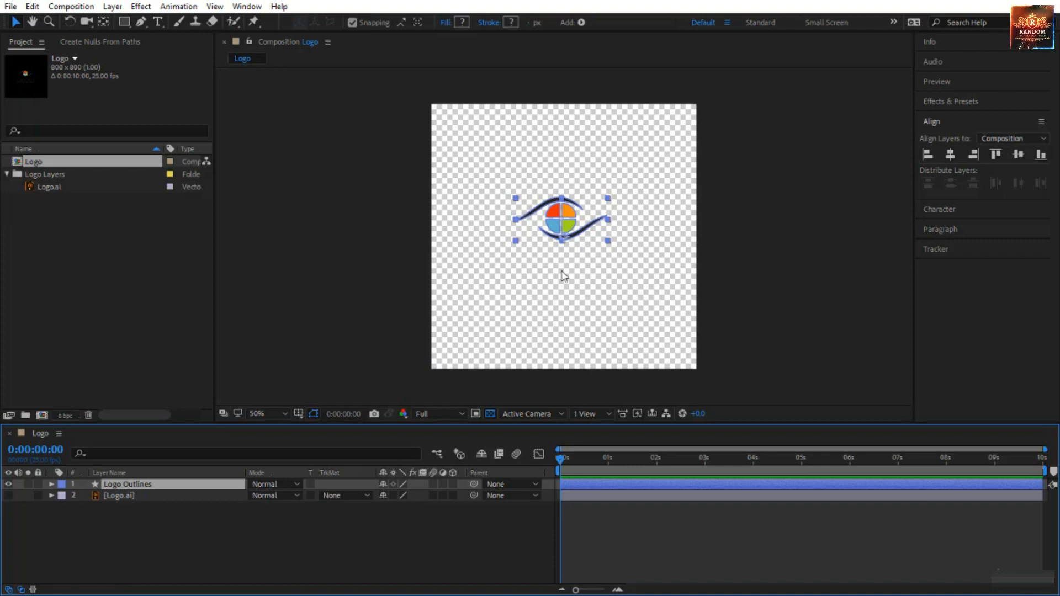
{"action": "left_click", "coordinate": [627, 280]}
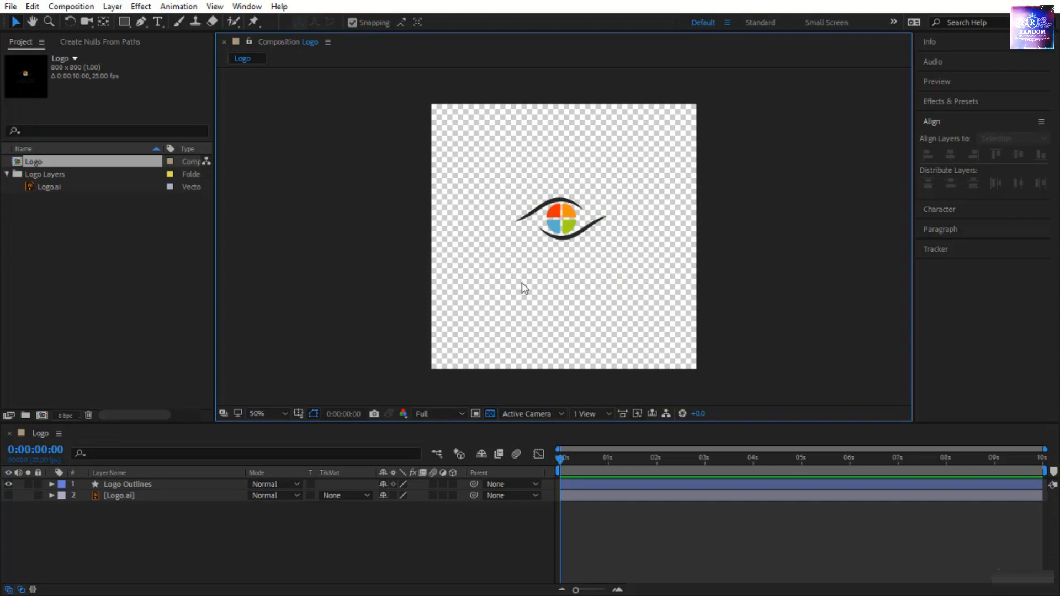
- Enlarge the timeline area, expand the Logo Outlines contents, and examine which logo part each group from 1 to 6 represents
{"action": "left_click", "coordinate": [142, 485]}
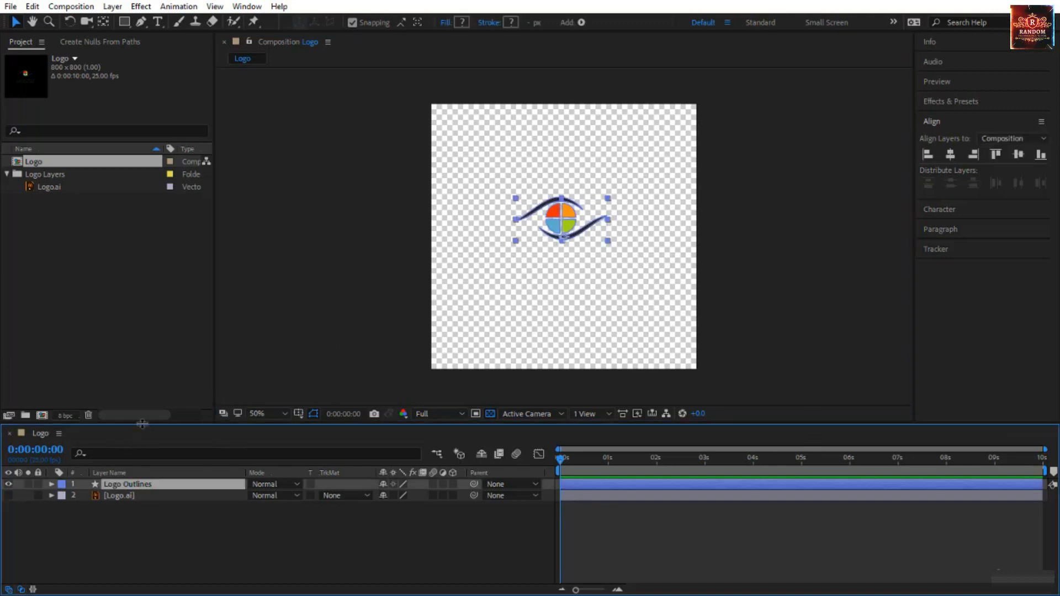
{"action": "left_click_drag", "start_coordinate": [142, 424], "coordinate": [142, 326]}
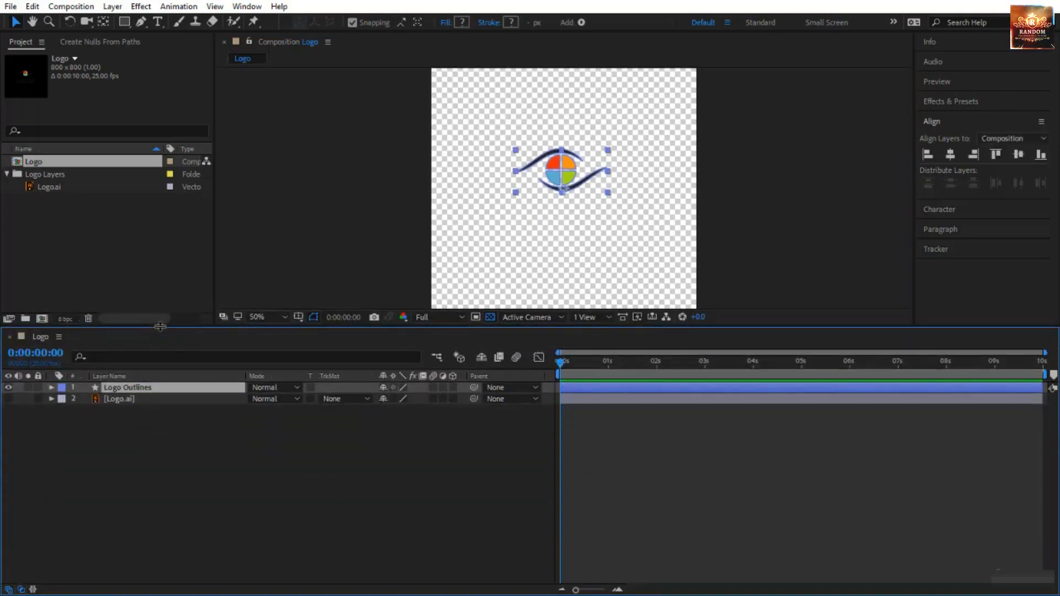
{"action": "left_click", "coordinate": [51, 387]}
{"action": "left_click", "coordinate": [62, 401]}
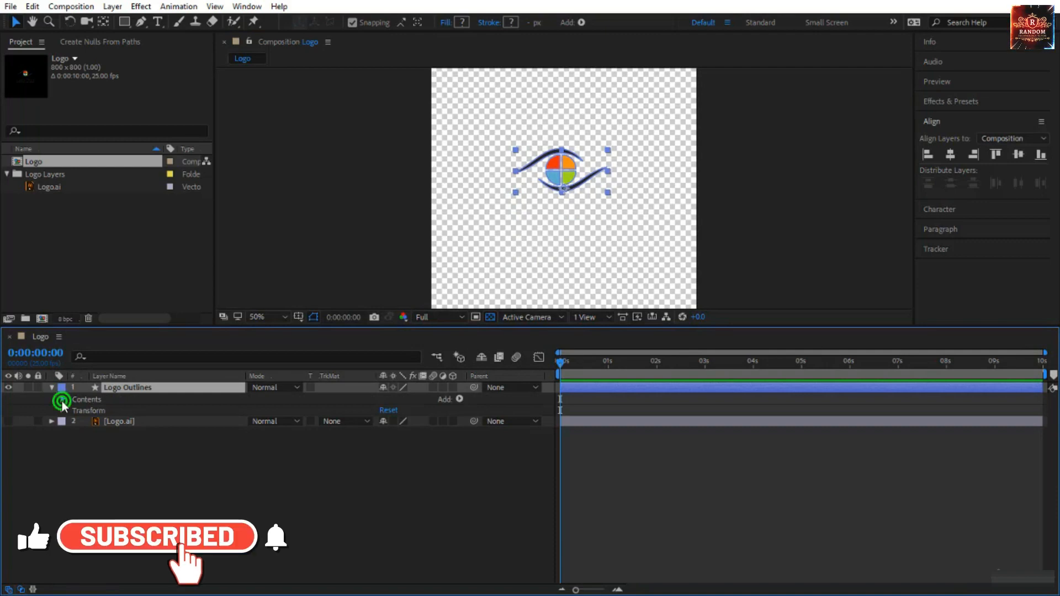
{"action": "left_click", "coordinate": [105, 410]}
{"action": "left_click", "coordinate": [110, 424]}
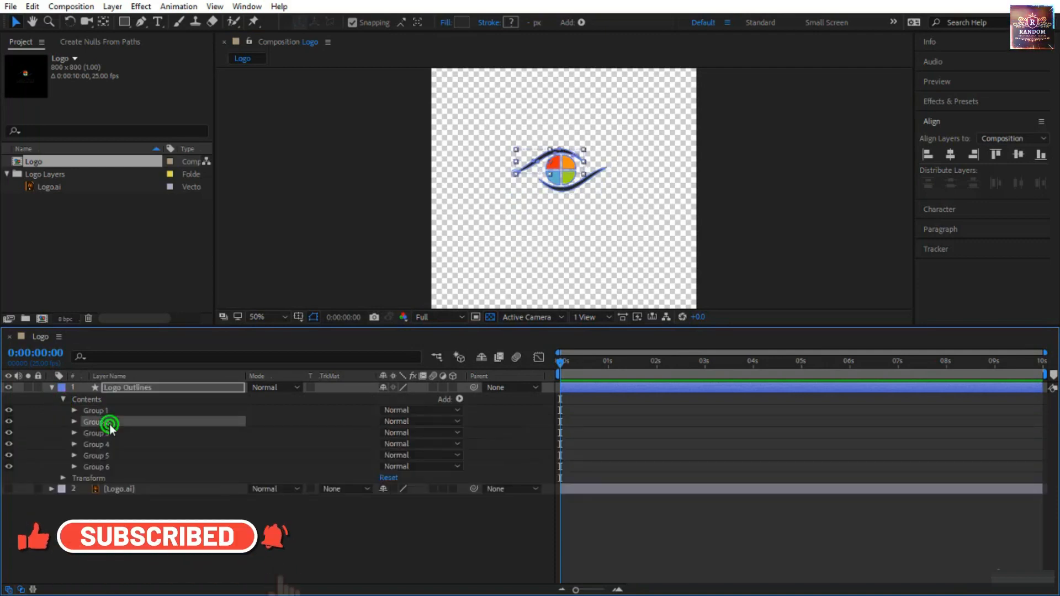
{"action": "left_click", "coordinate": [110, 432]}
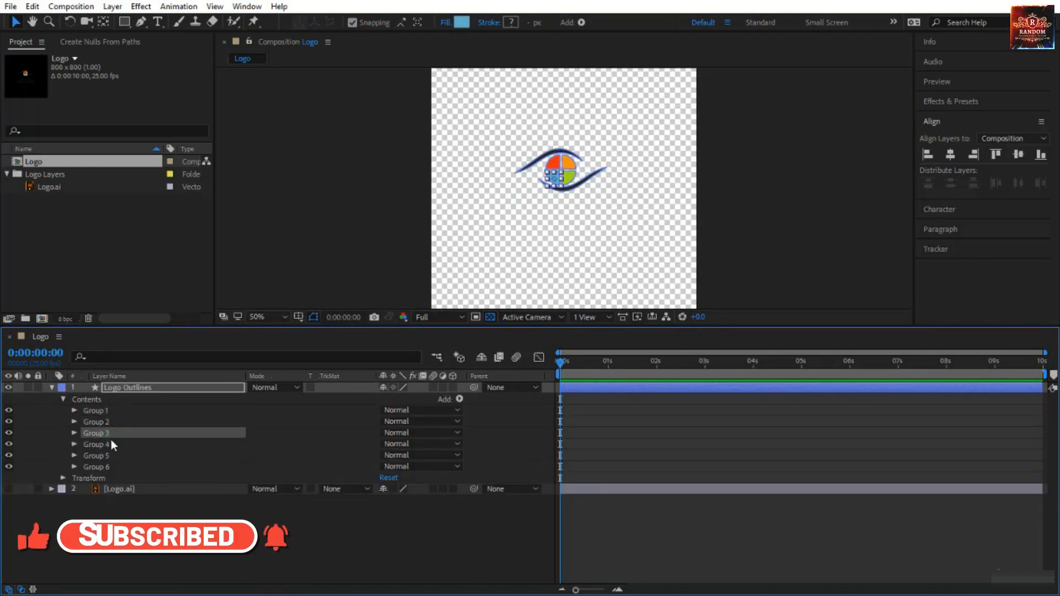
{"action": "left_click", "coordinate": [111, 439]}
{"action": "left_click", "coordinate": [111, 452]}
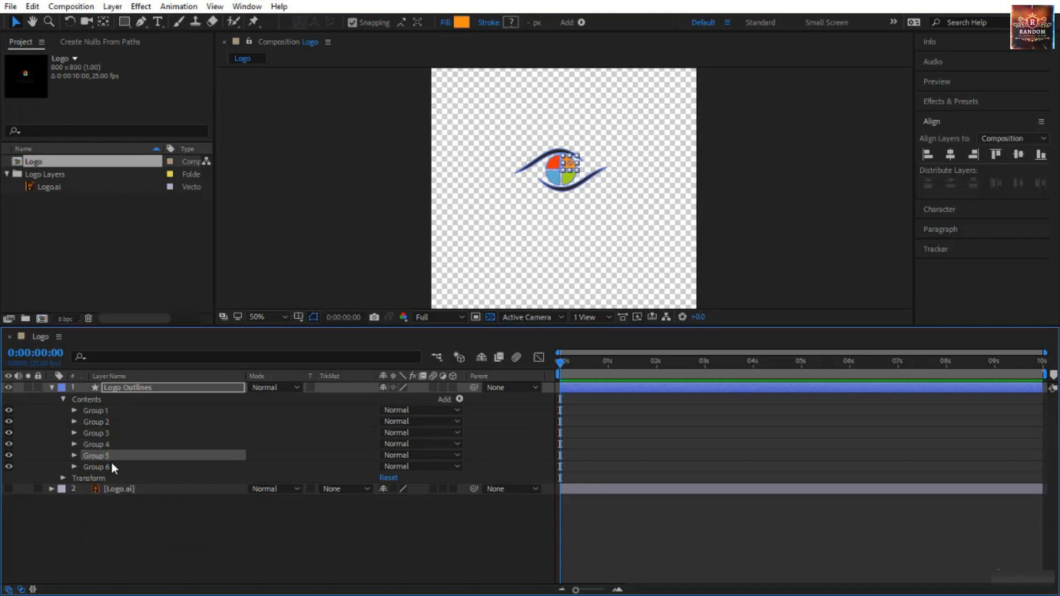
{"action": "left_click", "coordinate": [111, 464]}
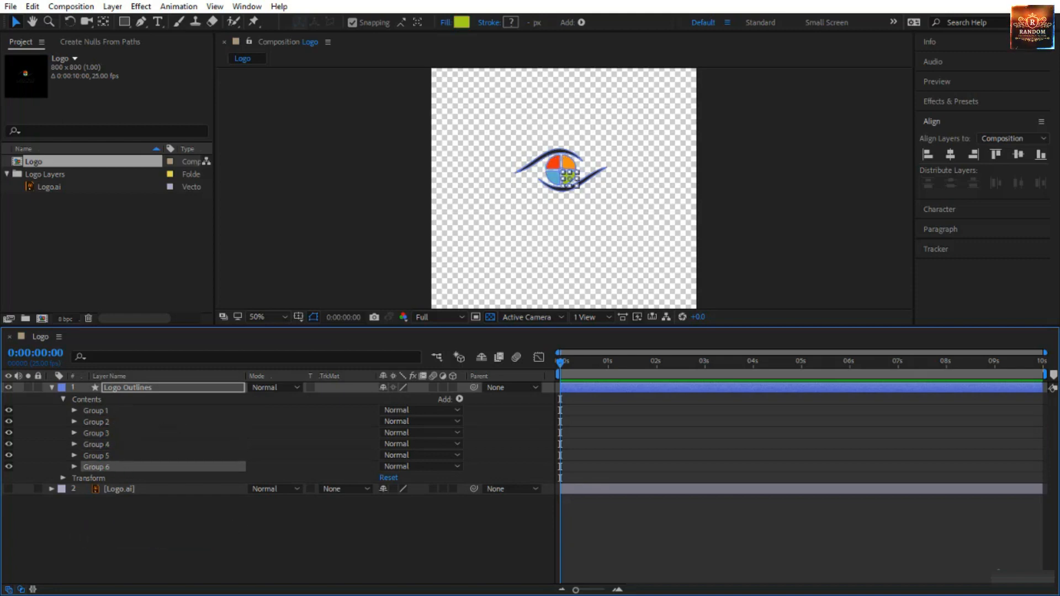
- Switch to Illustrator, expand Layer 1 with all its nested groups, and examine the individual logo paths
{"action": "key", "text": "alt+Tab"}
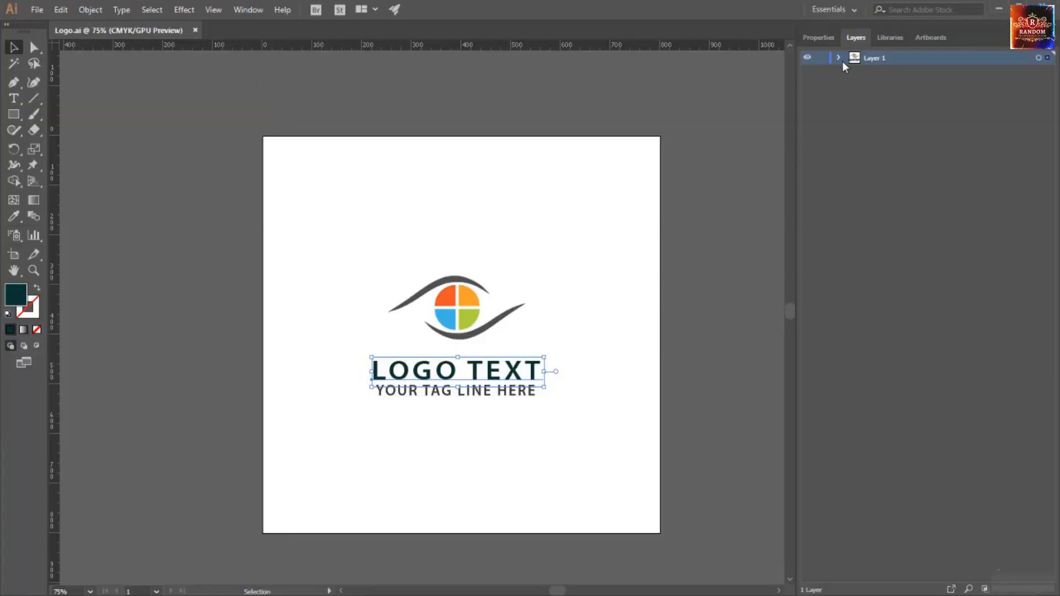
{"action": "left_click", "coordinate": [838, 58], "text": "alt"}
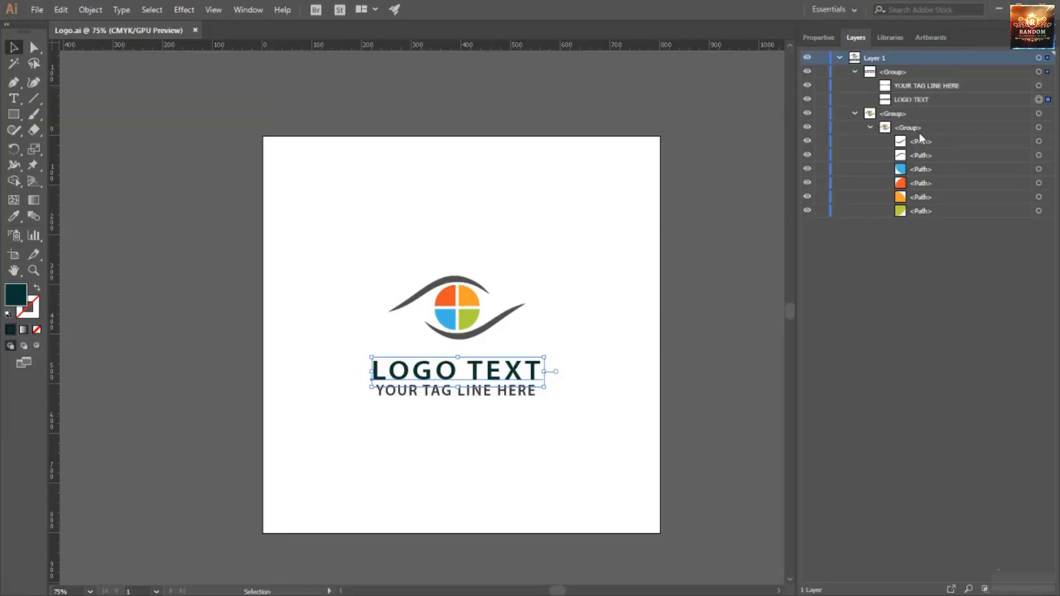
{"action": "left_click", "coordinate": [920, 130]}
{"action": "left_click", "coordinate": [929, 156]}
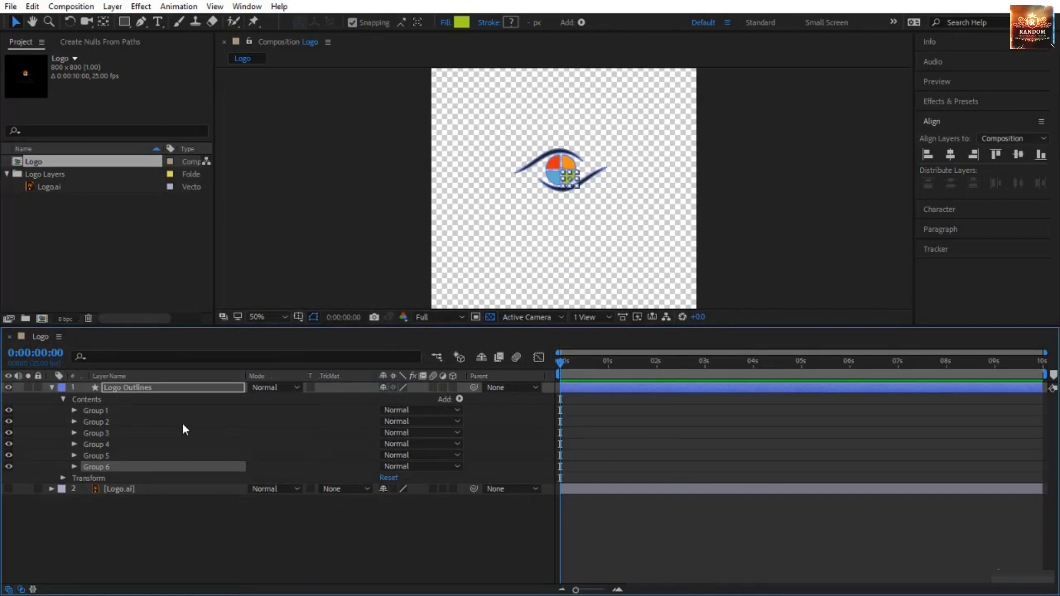
- Expand Group 1 and its Path 1 in the Logo Outlines layer to examine the lower eye curve's path property
{"action": "left_click", "coordinate": [98, 413]}
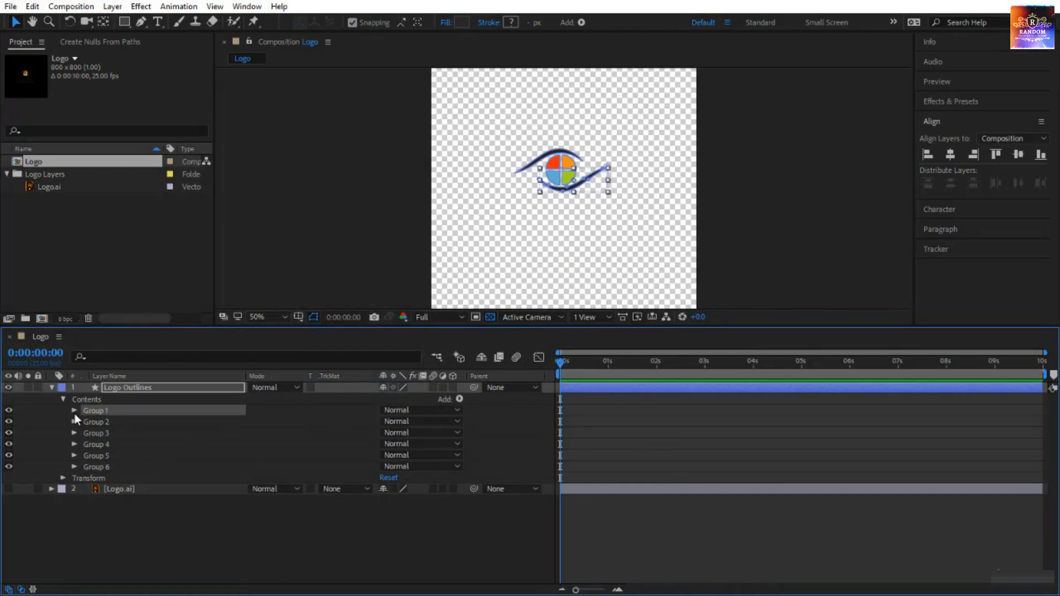
{"action": "left_click", "coordinate": [74, 411]}
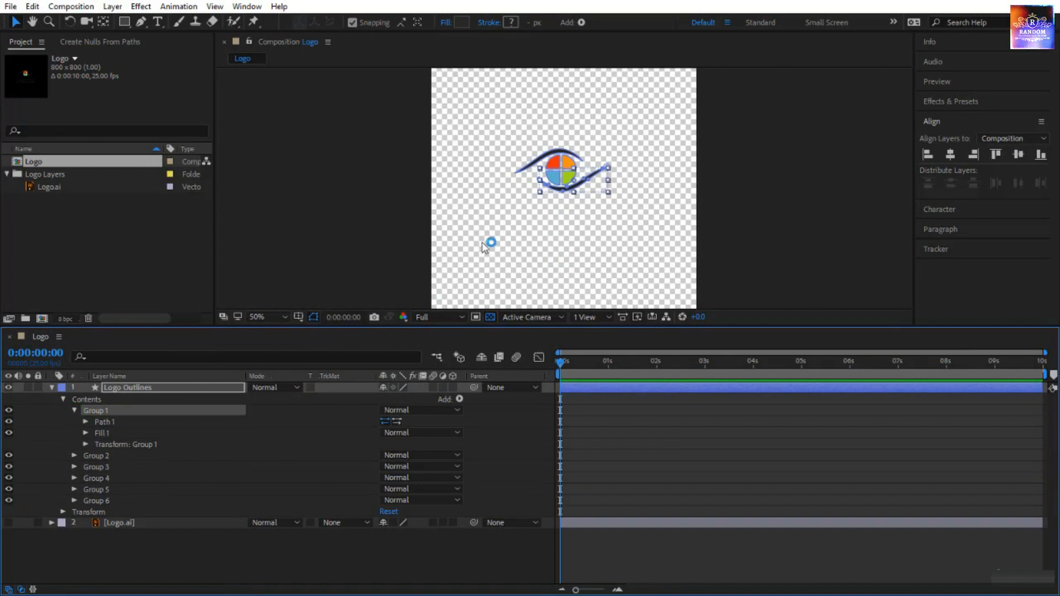
{"action": "left_click", "coordinate": [88, 421]}
{"action": "left_click", "coordinate": [87, 421]}
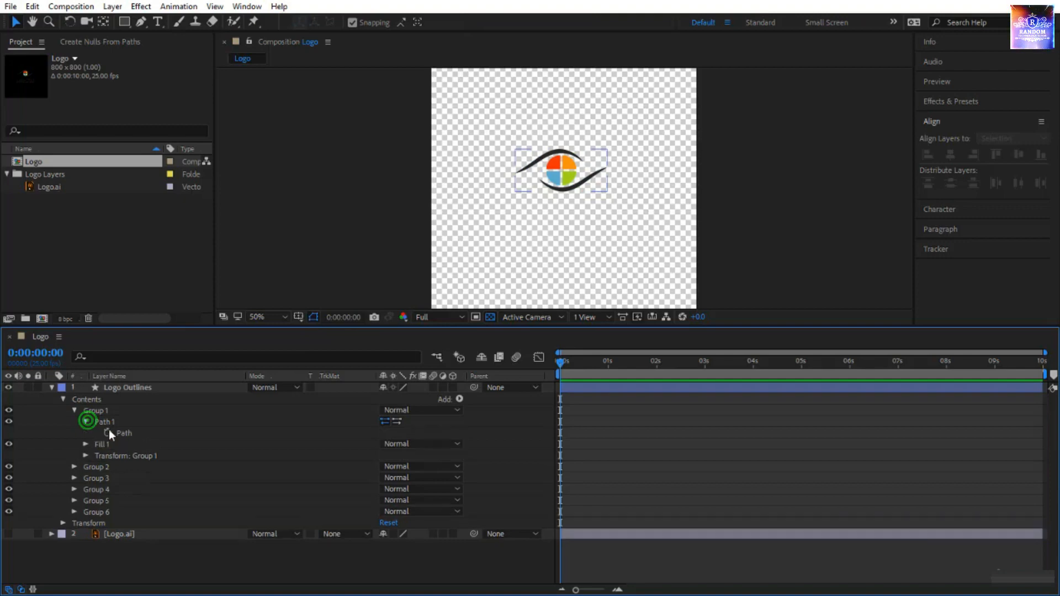
{"action": "left_click", "coordinate": [130, 433]}
- Set the Fill 1 color of Group 1, the lower eye curve, to red FF0000
{"action": "left_click", "coordinate": [94, 444]}
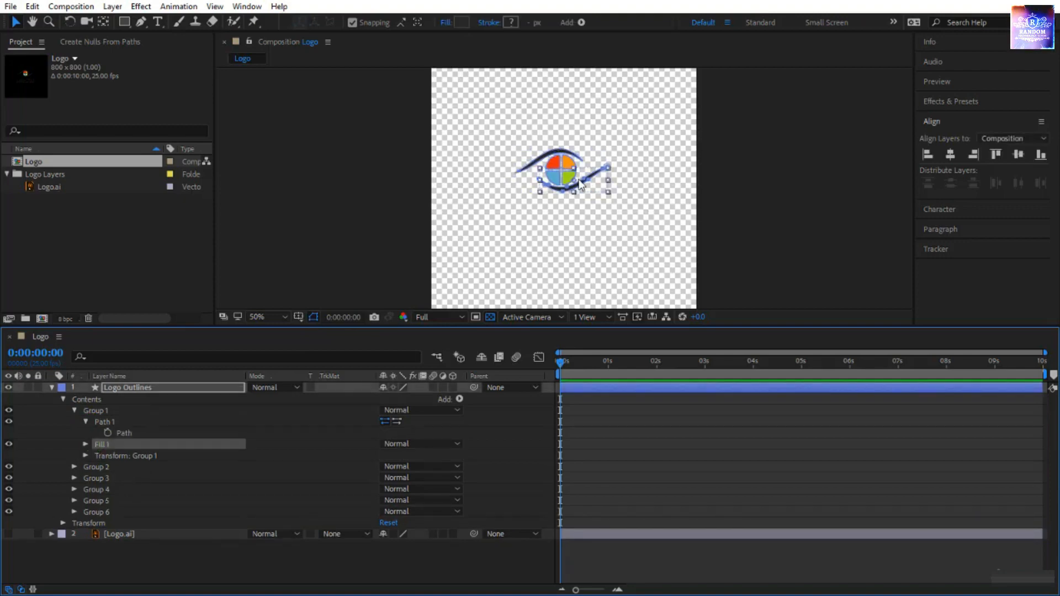
{"action": "scroll", "coordinate": [581, 182], "scroll_direction": "up", "scroll_amount": 4}
{"action": "scroll", "coordinate": [581, 182], "scroll_direction": "up", "scroll_amount": 2}
{"action": "scroll", "coordinate": [580, 184], "scroll_direction": "down", "scroll_amount": 2}
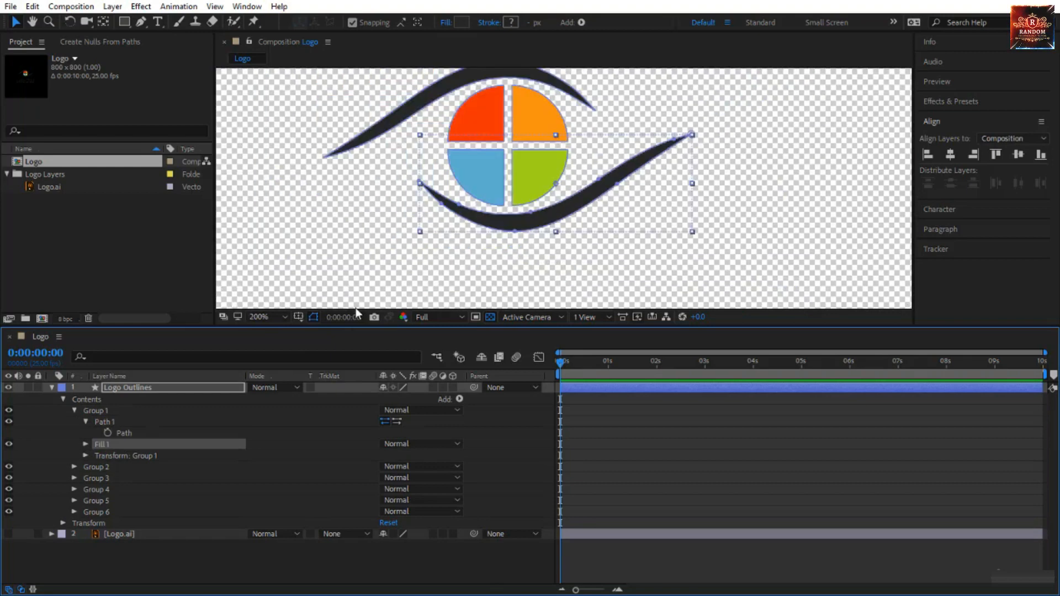
{"action": "left_click", "coordinate": [85, 444]}
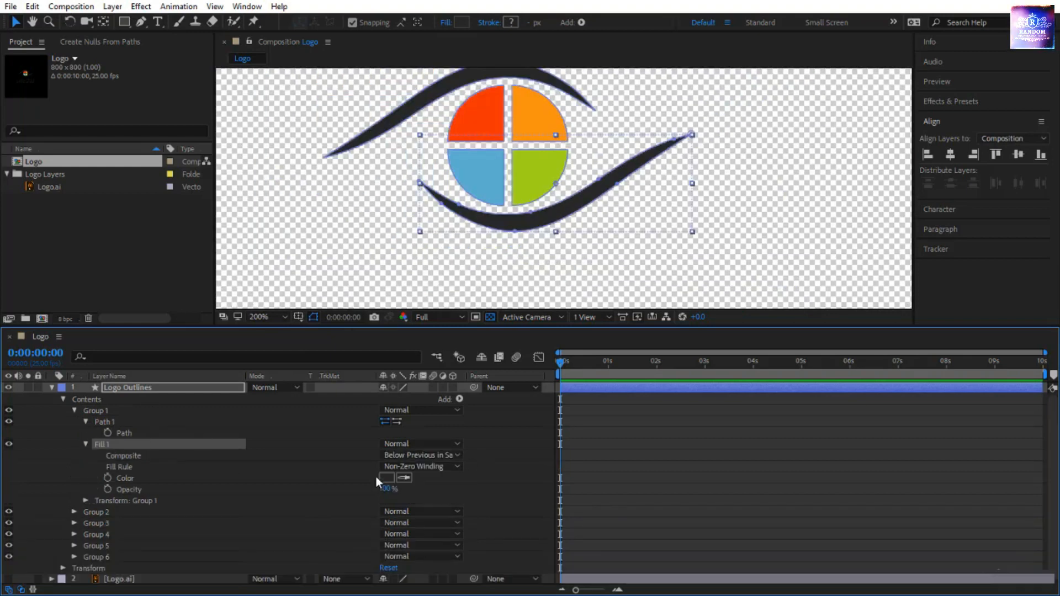
{"action": "left_click", "coordinate": [388, 478]}
{"action": "left_click", "coordinate": [615, 421]}
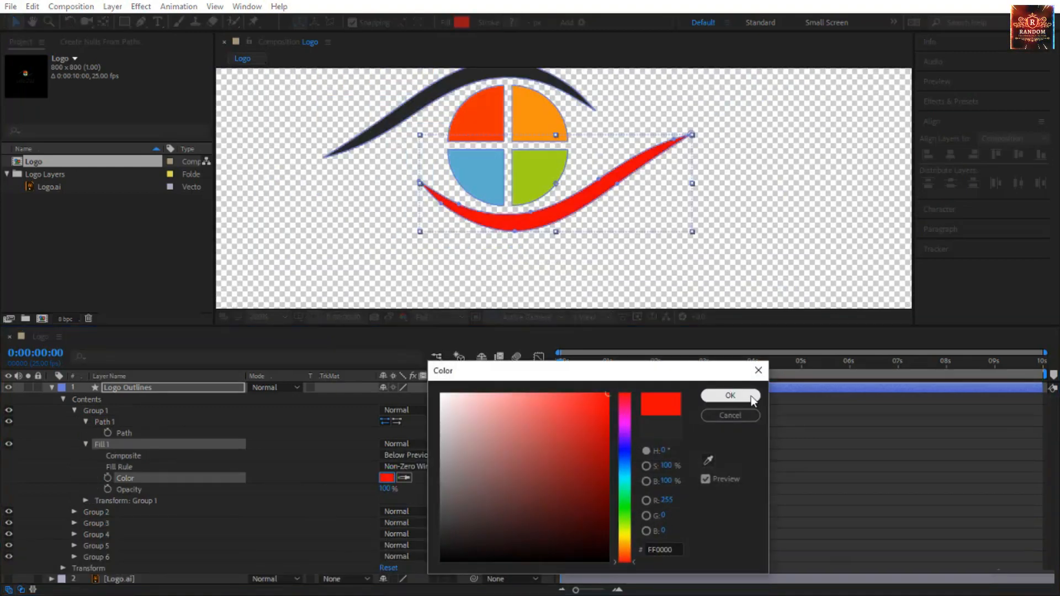
{"action": "left_click", "coordinate": [751, 396]}
{"action": "left_click", "coordinate": [811, 214]}
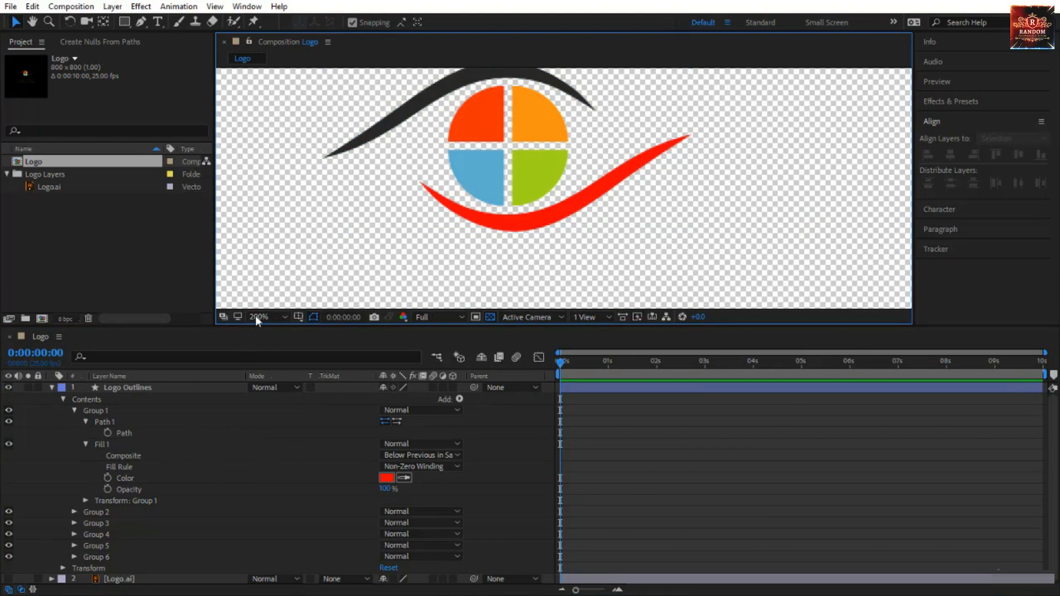
- Collapse the Logo Outlines layer and check the Create Shapes from Vector Layer option for the Logo.ai layer
{"action": "left_click", "coordinate": [271, 315]}
{"action": "left_click", "coordinate": [279, 333]}
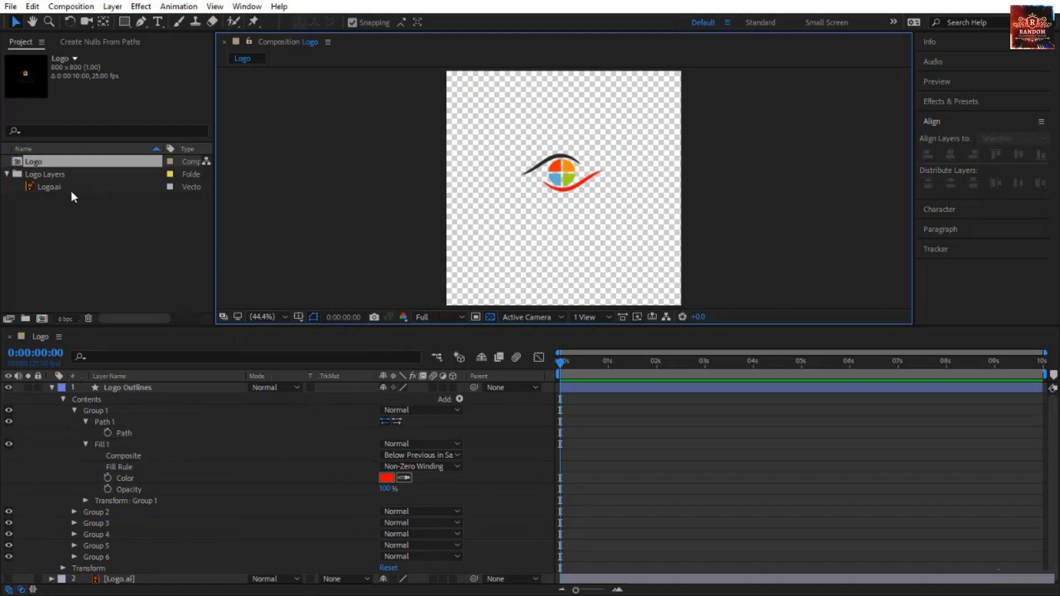
{"action": "left_click", "coordinate": [142, 388]}
{"action": "left_click", "coordinate": [48, 387]}
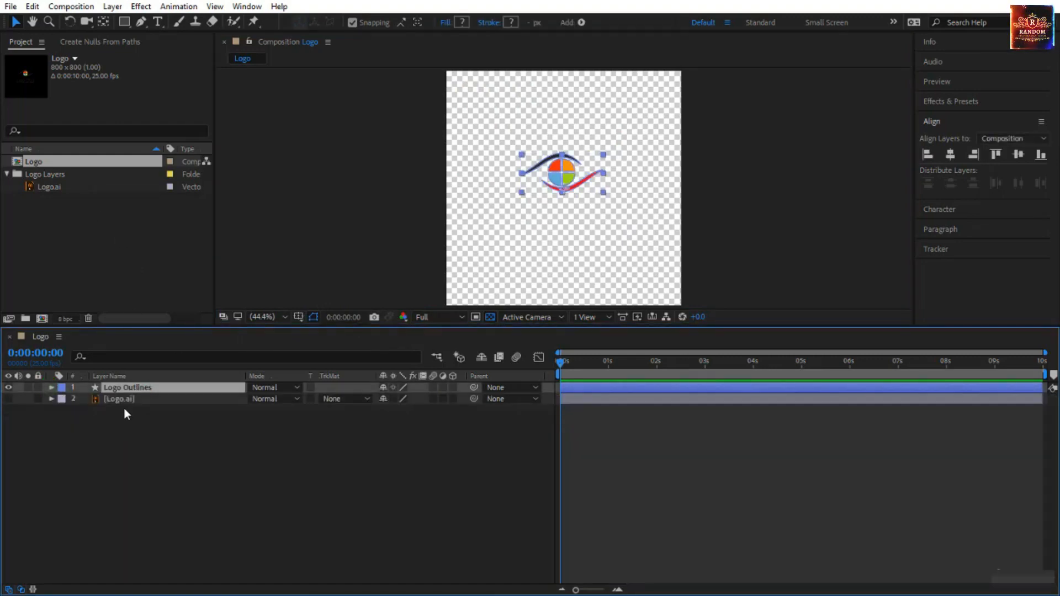
{"action": "left_click", "coordinate": [125, 400]}
{"action": "right_click", "coordinate": [125, 399]}
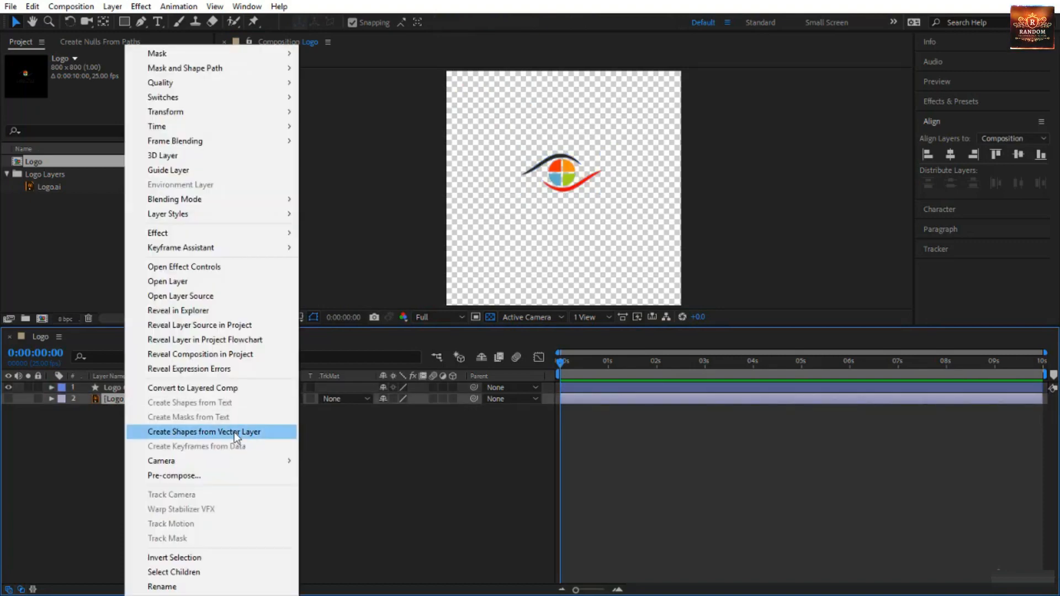
{"action": "left_click", "coordinate": [236, 437]}
{"action": "left_click", "coordinate": [395, 447]}
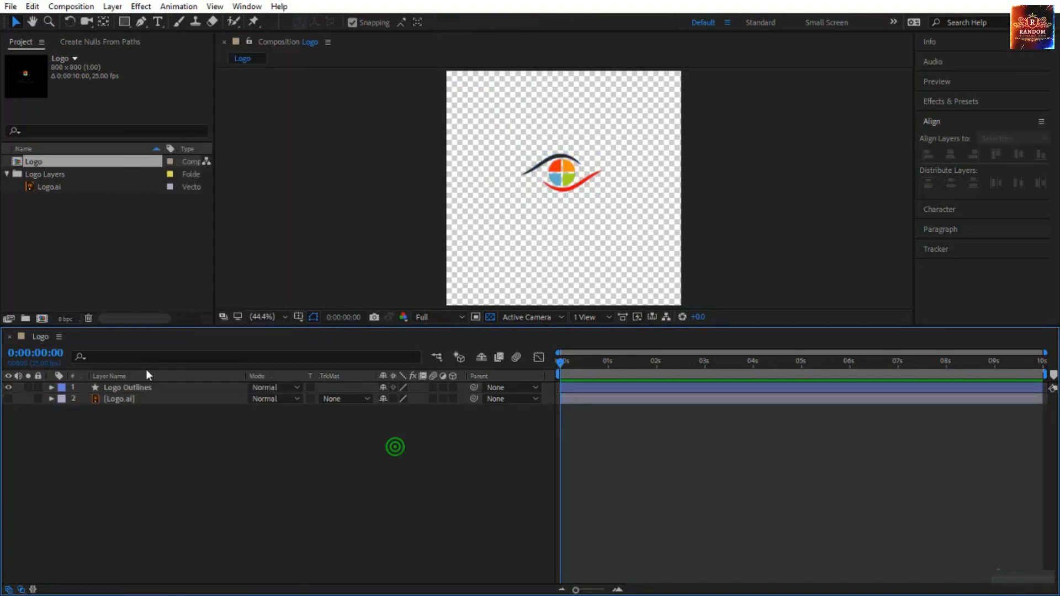
- Expand the Logo Outlines layer again to review its contents, and collapse Group 1
{"action": "left_click", "coordinate": [150, 389]}
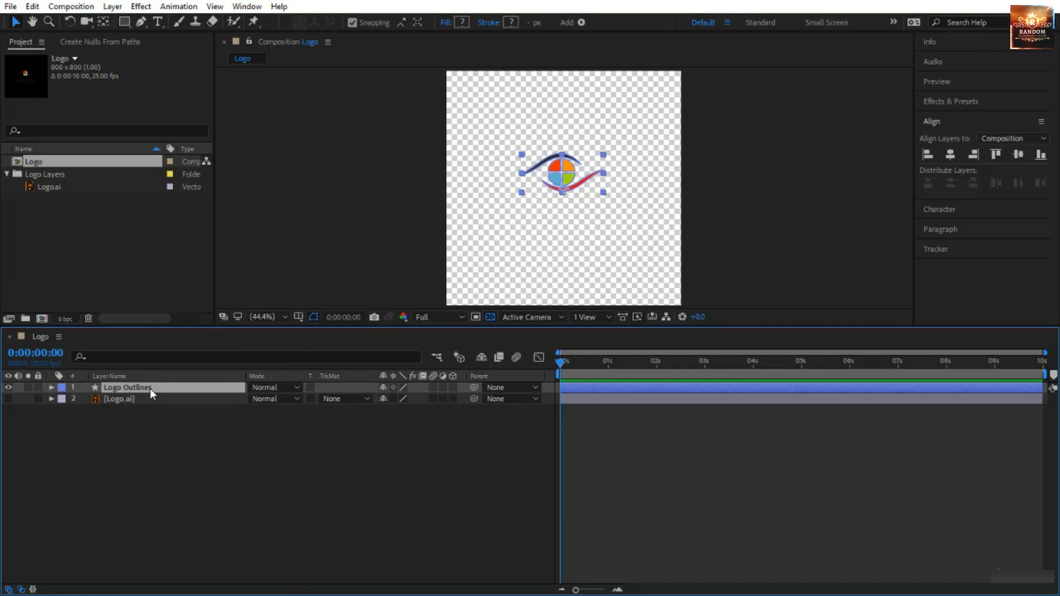
{"action": "left_click", "coordinate": [51, 387]}
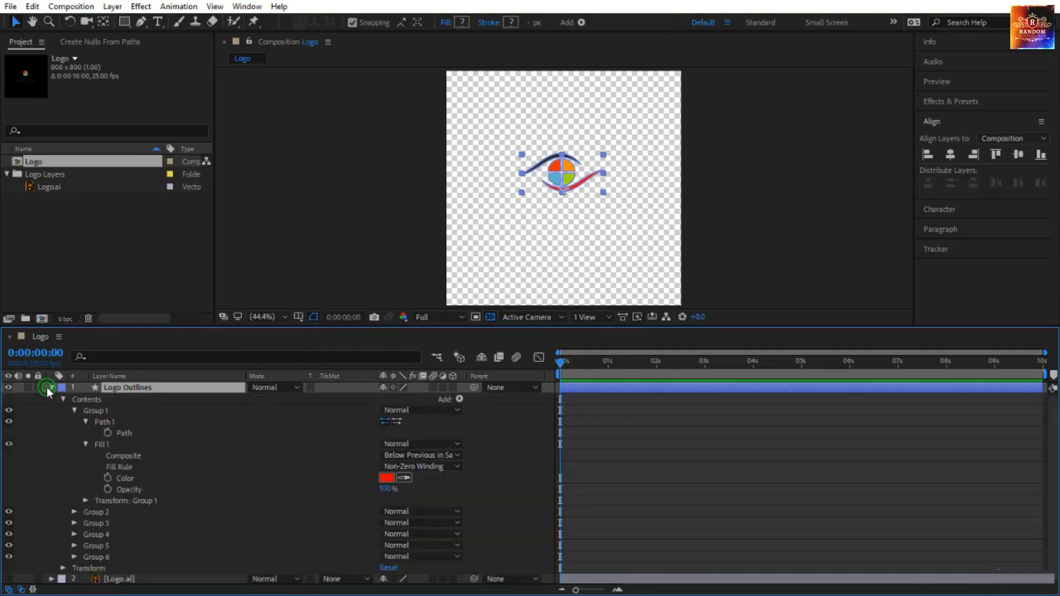
{"action": "left_click", "coordinate": [73, 411]}
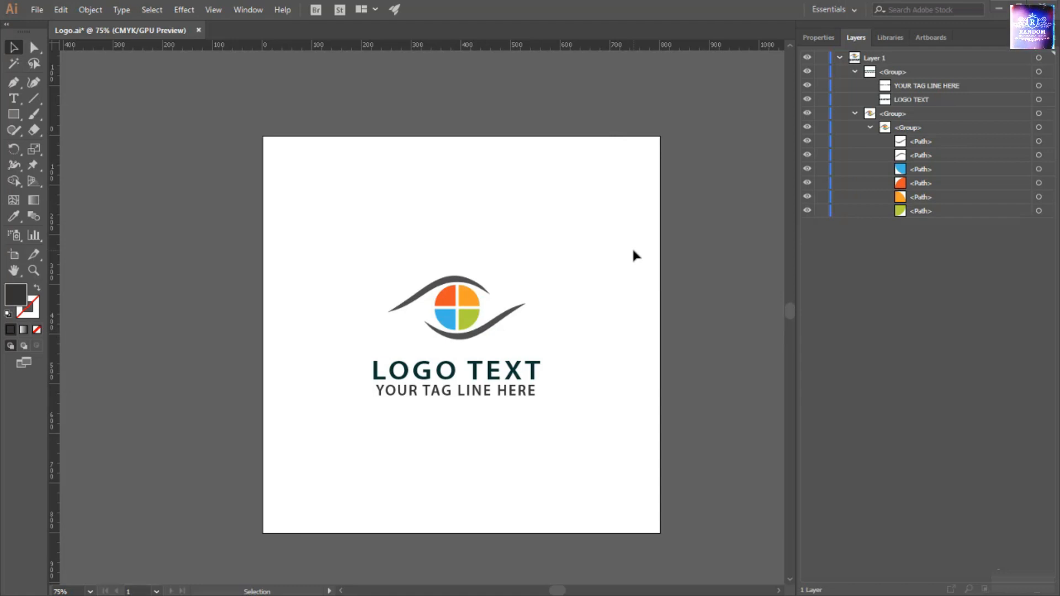
- Select the eye artwork in Illustrator, and hide and reshow the lower curve's path to check which part it is
{"action": "left_click", "coordinate": [460, 283]}
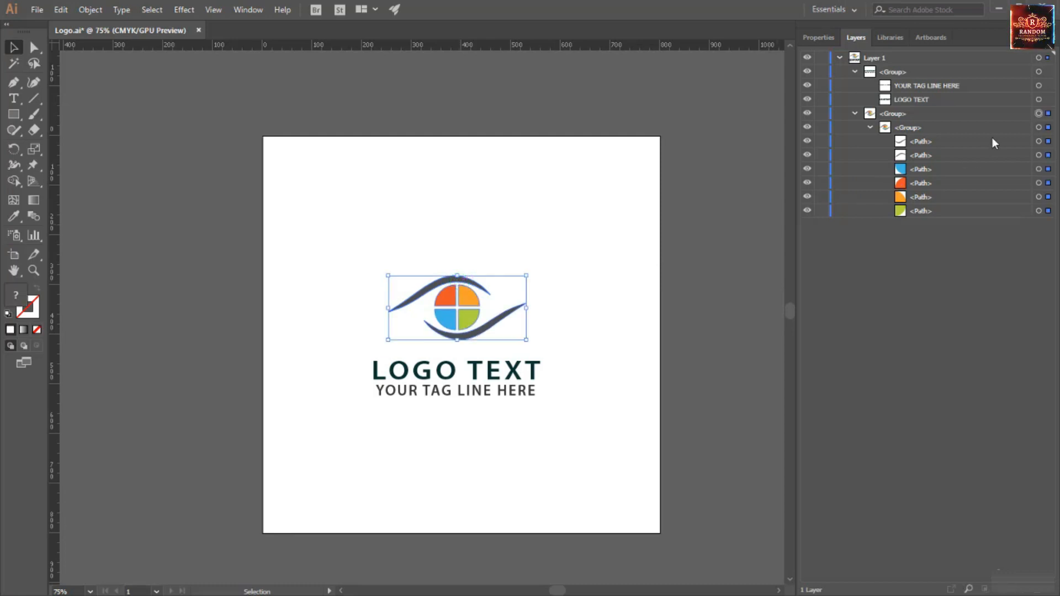
{"action": "left_click", "coordinate": [935, 244]}
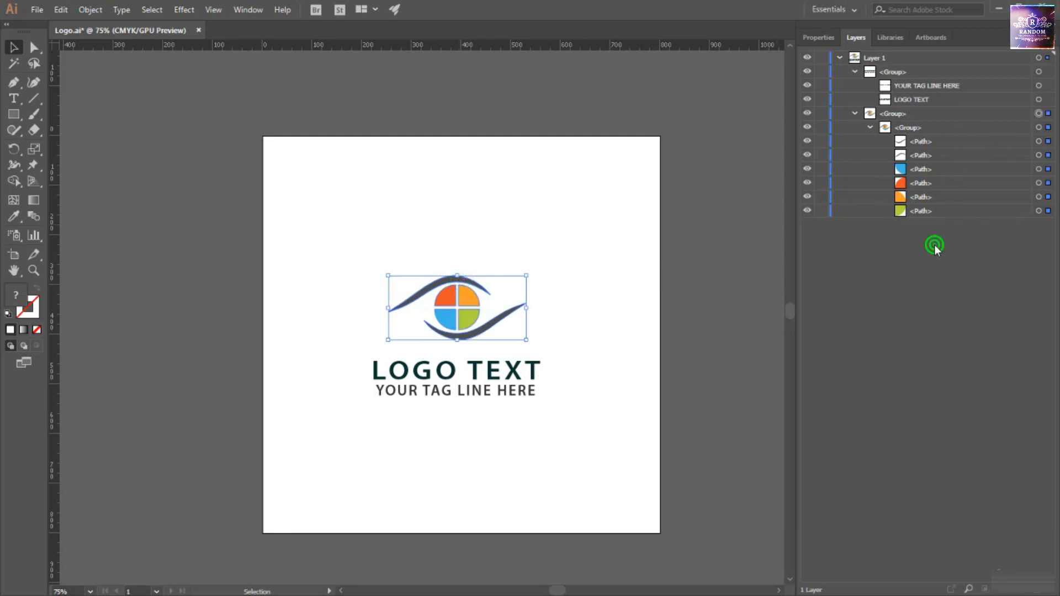
{"action": "left_click", "coordinate": [932, 143]}
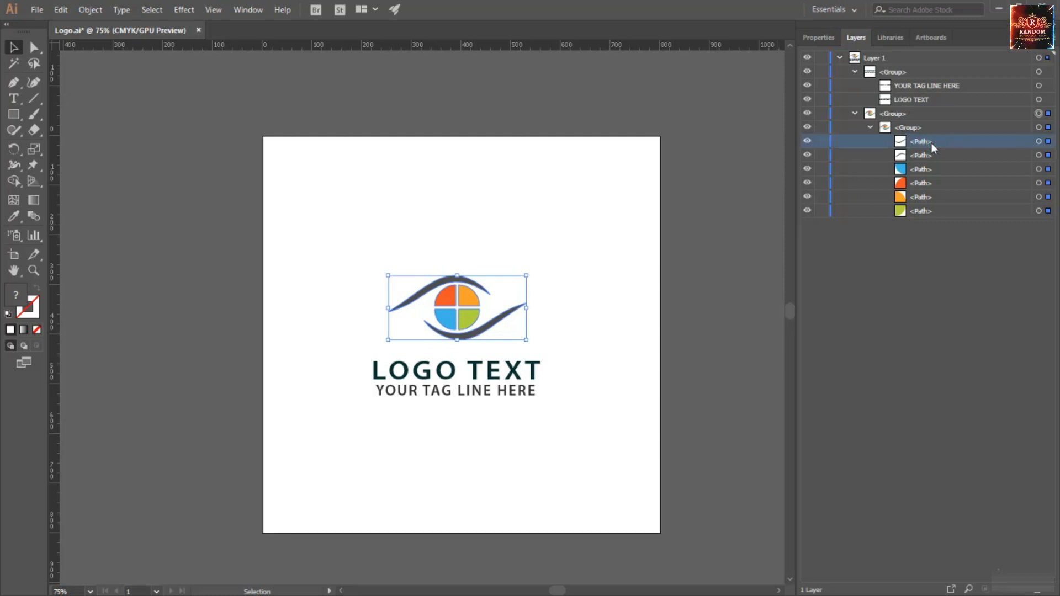
{"action": "left_click", "coordinate": [807, 141]}
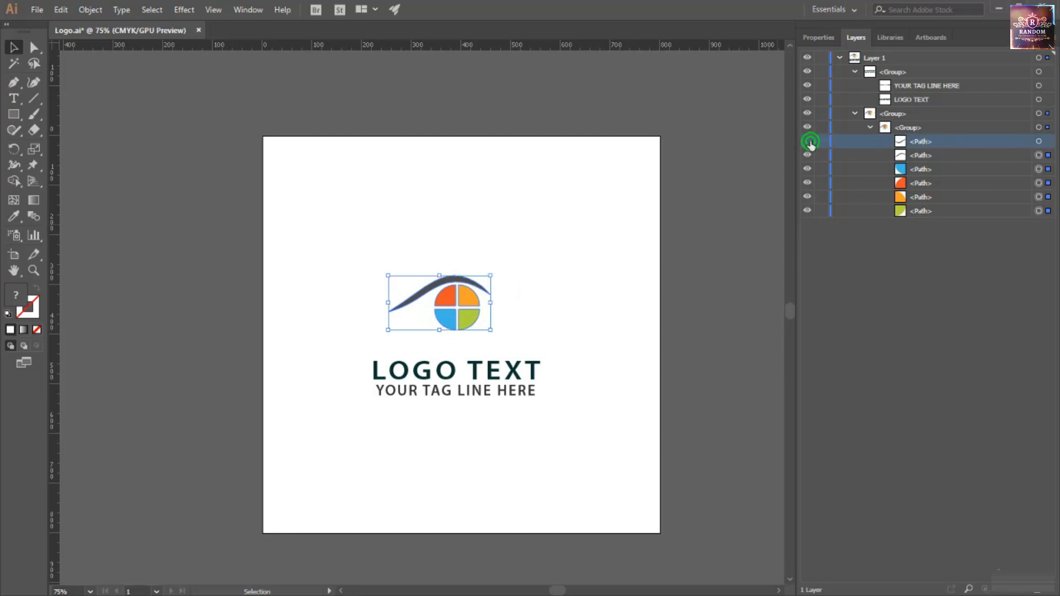
{"action": "left_click", "coordinate": [807, 141]}
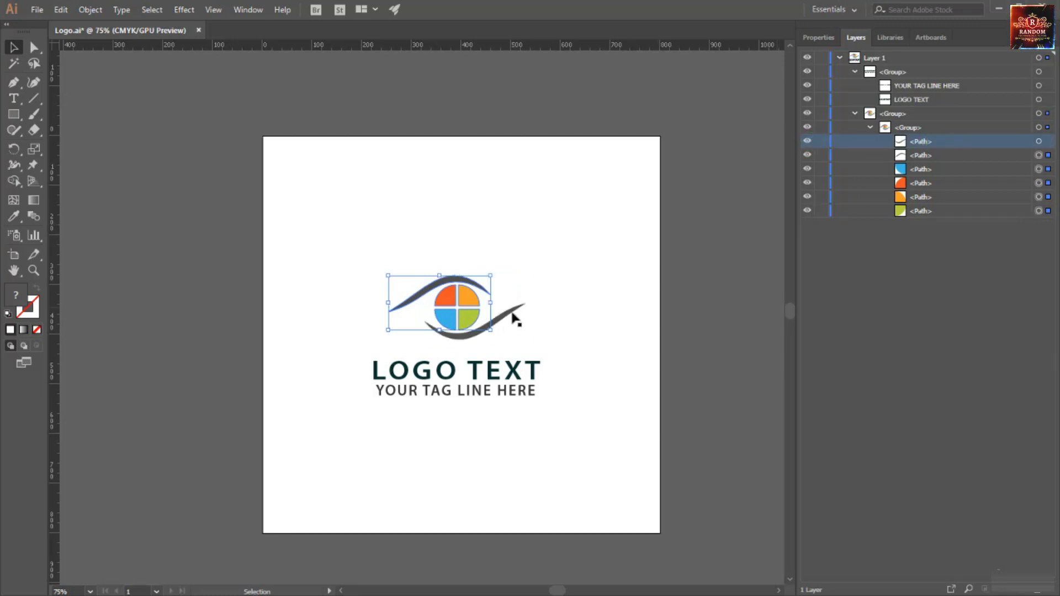
- Collect the lower eye curve's path in a new layer and move that layer out of Layer 1 to the top level
{"action": "left_click", "coordinate": [847, 308]}
{"action": "left_click", "coordinate": [923, 142]}
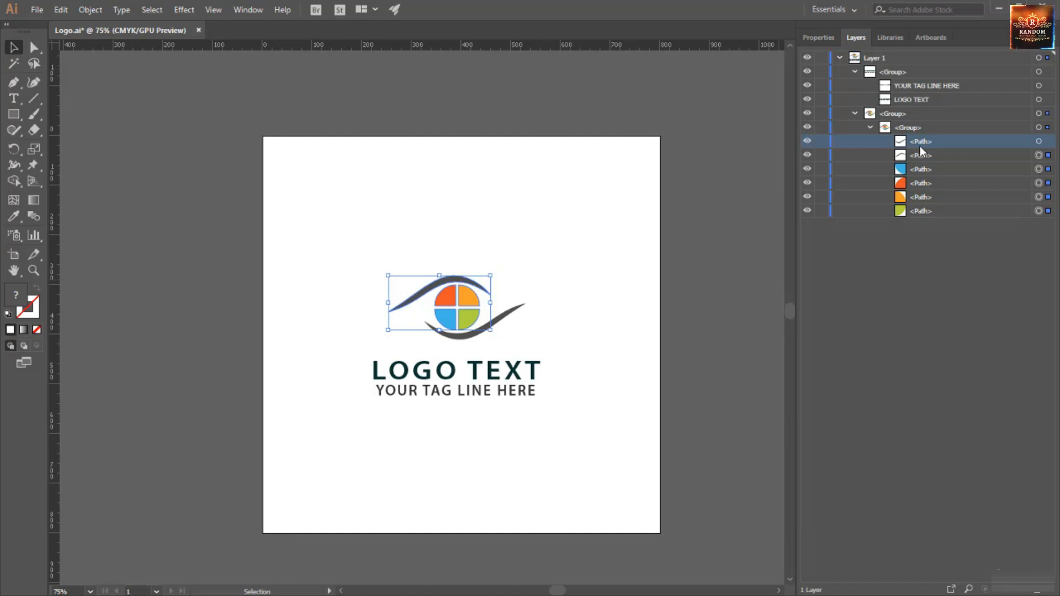
{"action": "left_click", "coordinate": [1039, 141]}
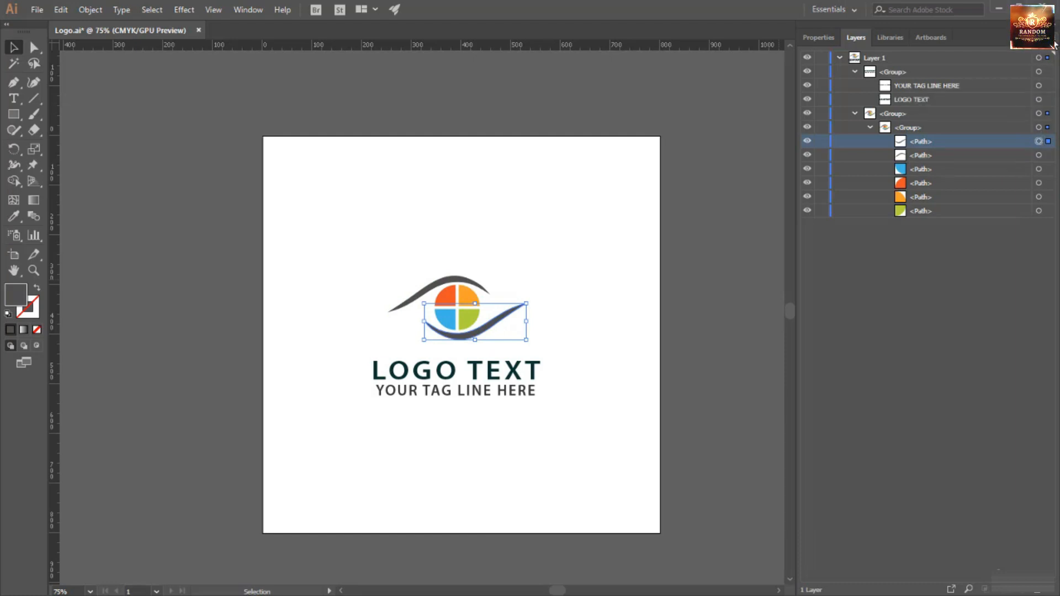
{"action": "left_click", "coordinate": [1054, 44]}
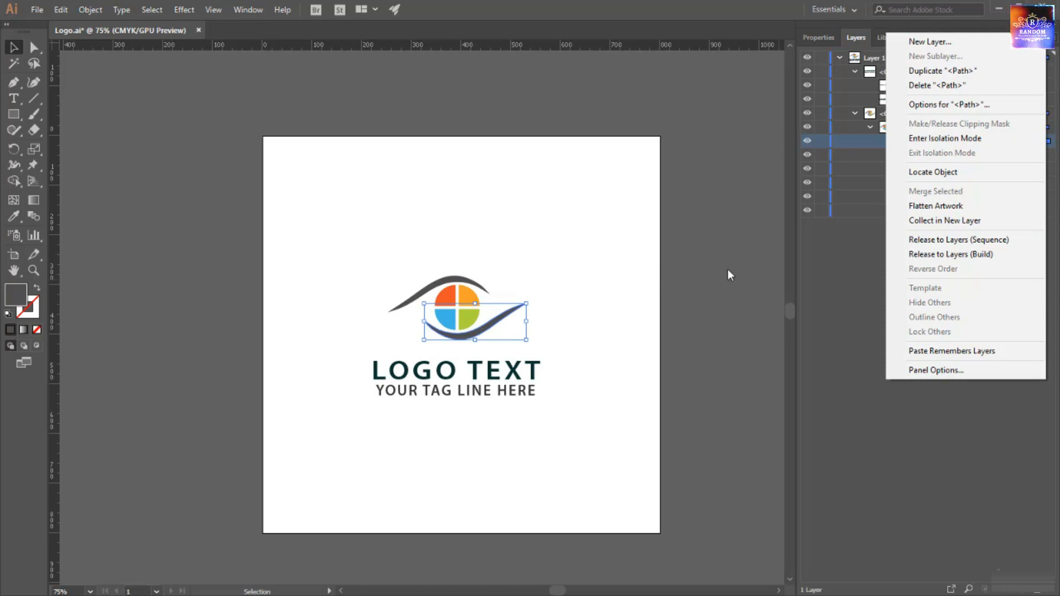
{"action": "left_click", "coordinate": [948, 227]}
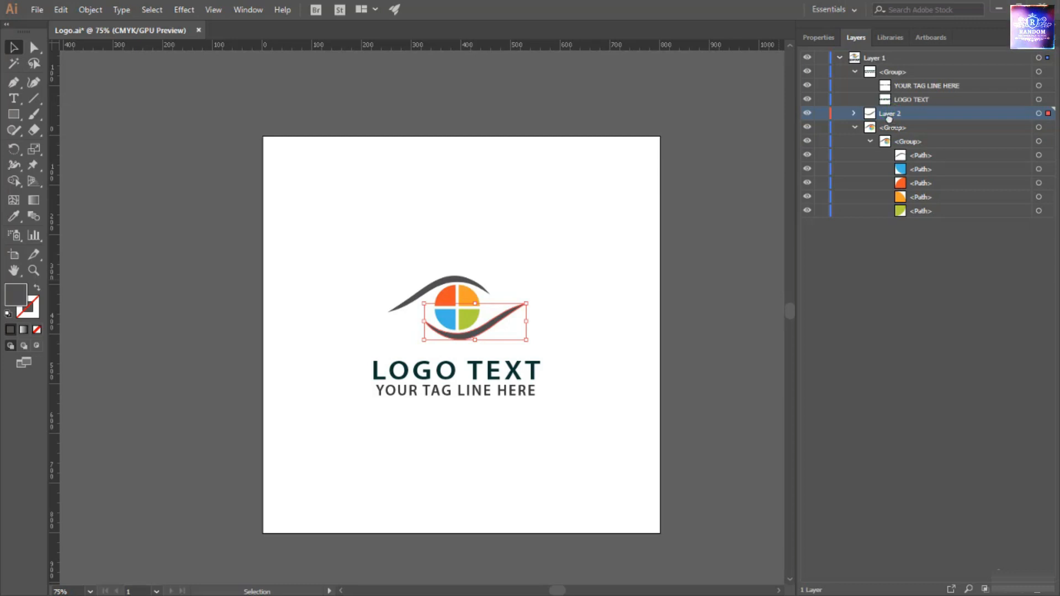
{"action": "left_click_drag", "start_coordinate": [889, 118], "coordinate": [883, 223]}
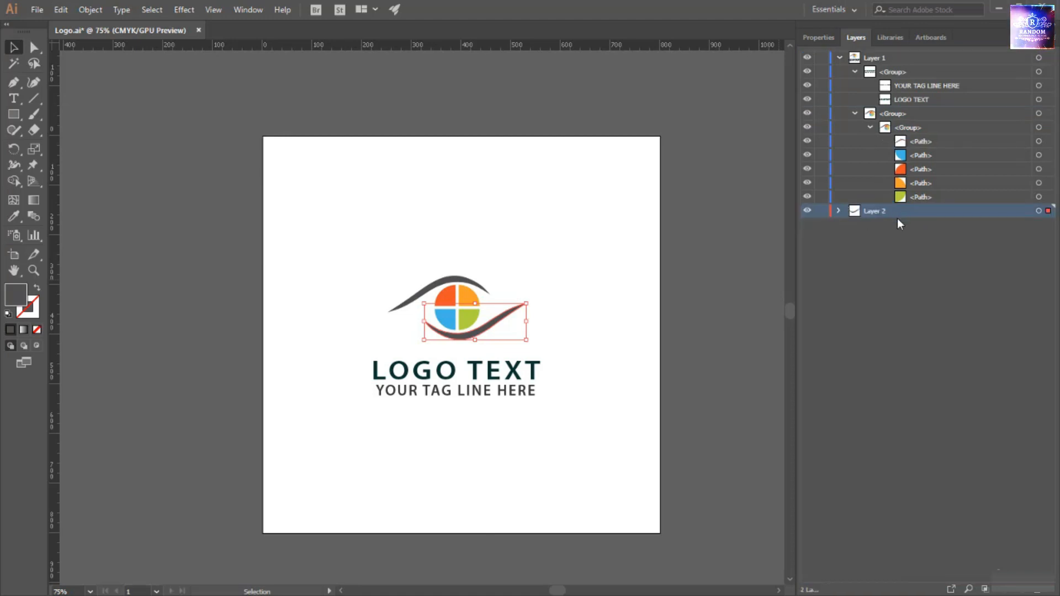
{"action": "left_click", "coordinate": [839, 57]}
{"action": "left_click", "coordinate": [837, 71]}
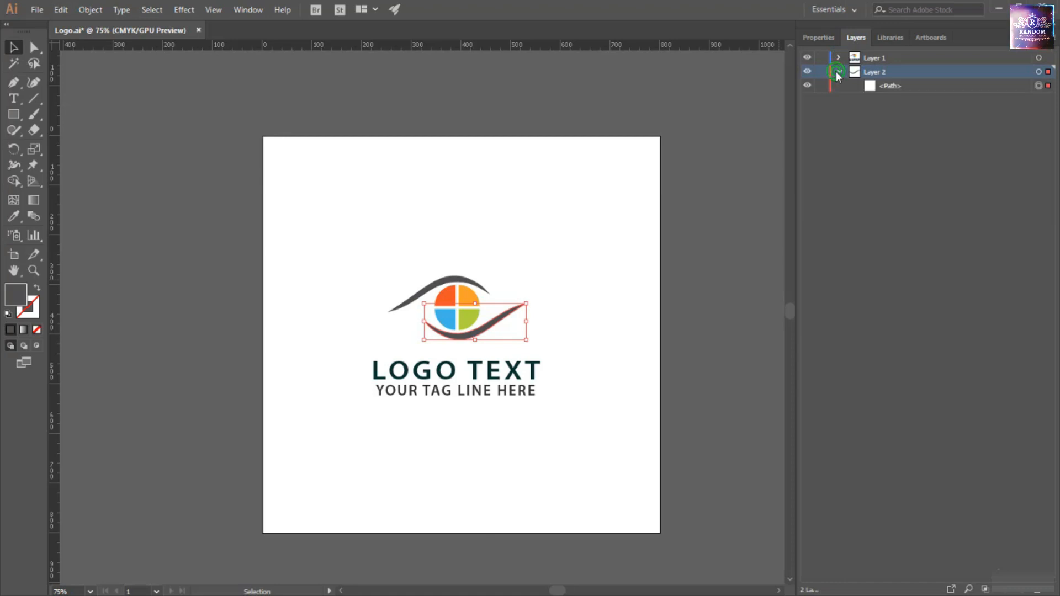
{"action": "left_click", "coordinate": [840, 56]}
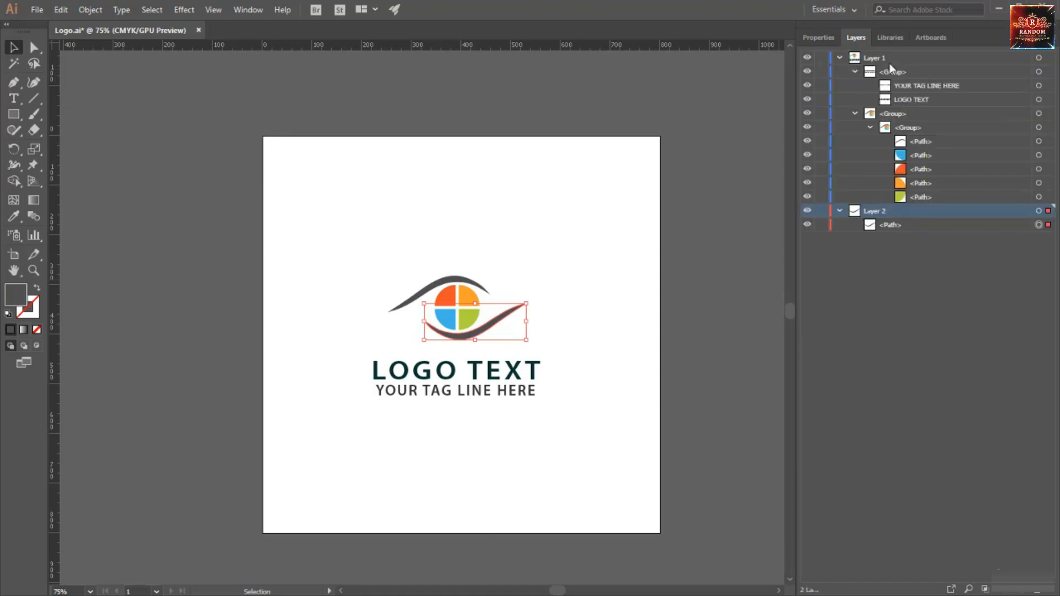
- Collect the upper eye curve's path in a new layer and place it at the top level, below the lower curve's layer
{"action": "left_click", "coordinate": [920, 142]}
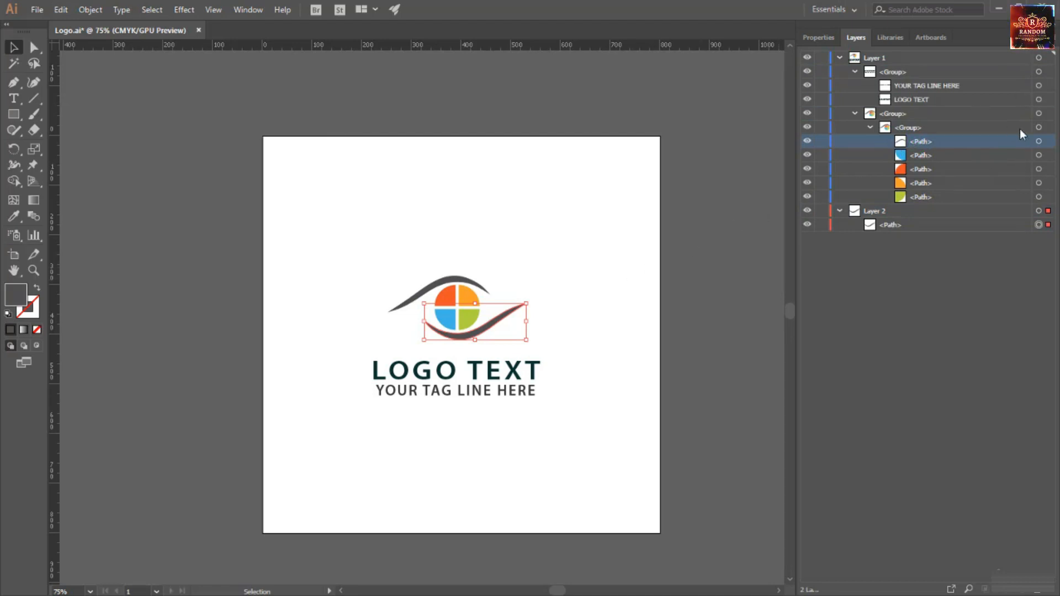
{"action": "left_click", "coordinate": [1037, 142]}
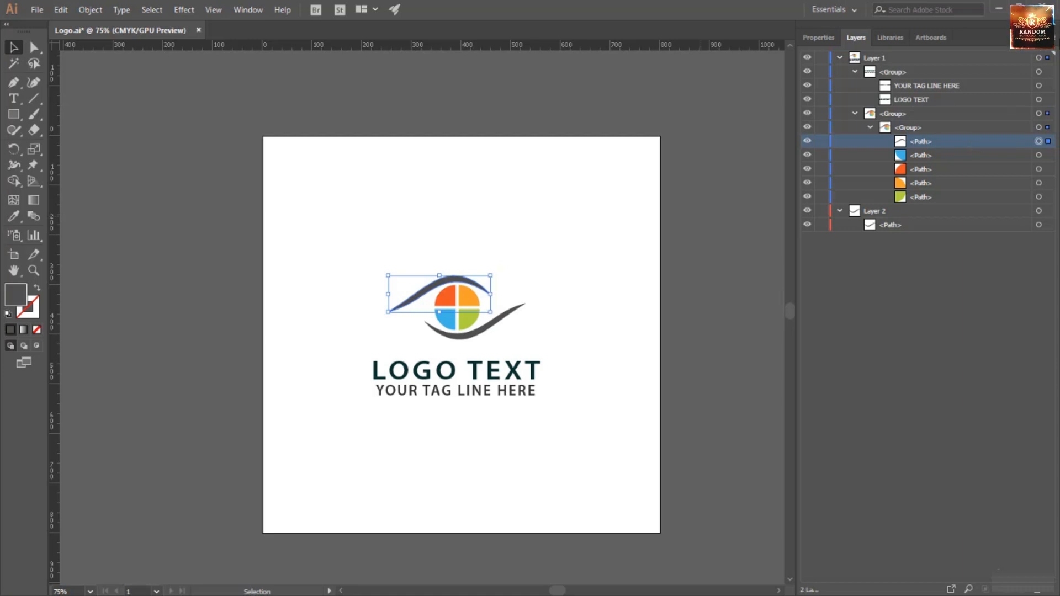
{"action": "left_click", "coordinate": [1051, 37]}
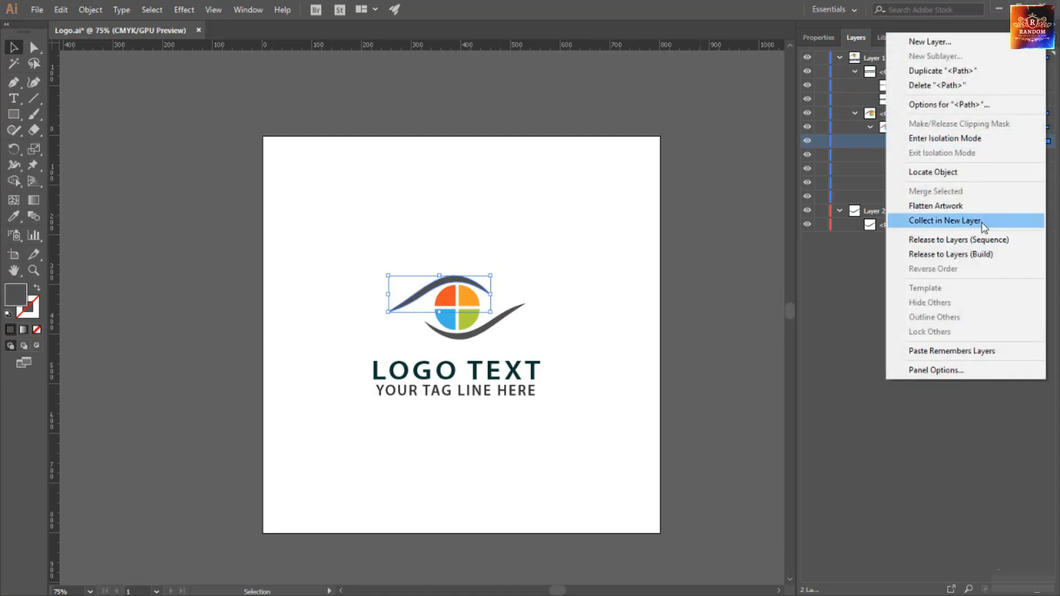
{"action": "left_click", "coordinate": [982, 222]}
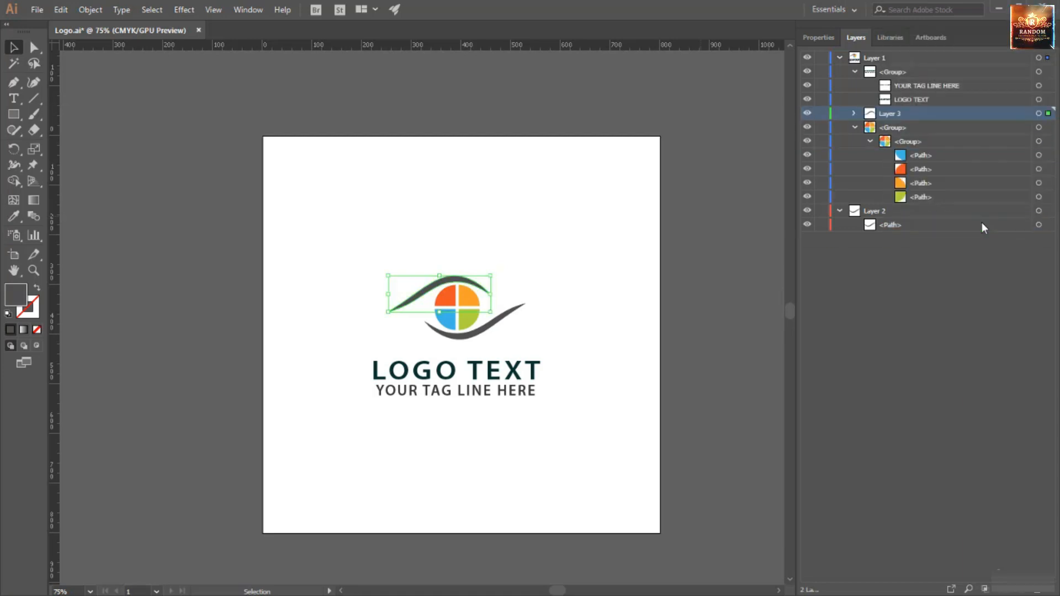
{"action": "left_click_drag", "start_coordinate": [927, 114], "coordinate": [930, 248]}
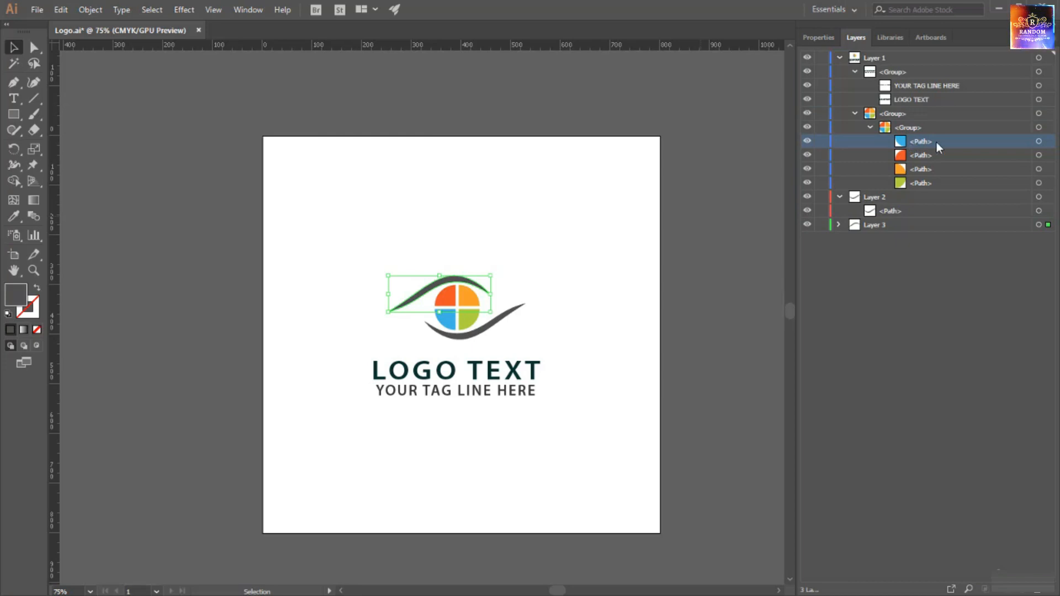
- Collect the blue and the red iris quadrant paths each in its own new layer
{"action": "left_click", "coordinate": [1054, 37]}
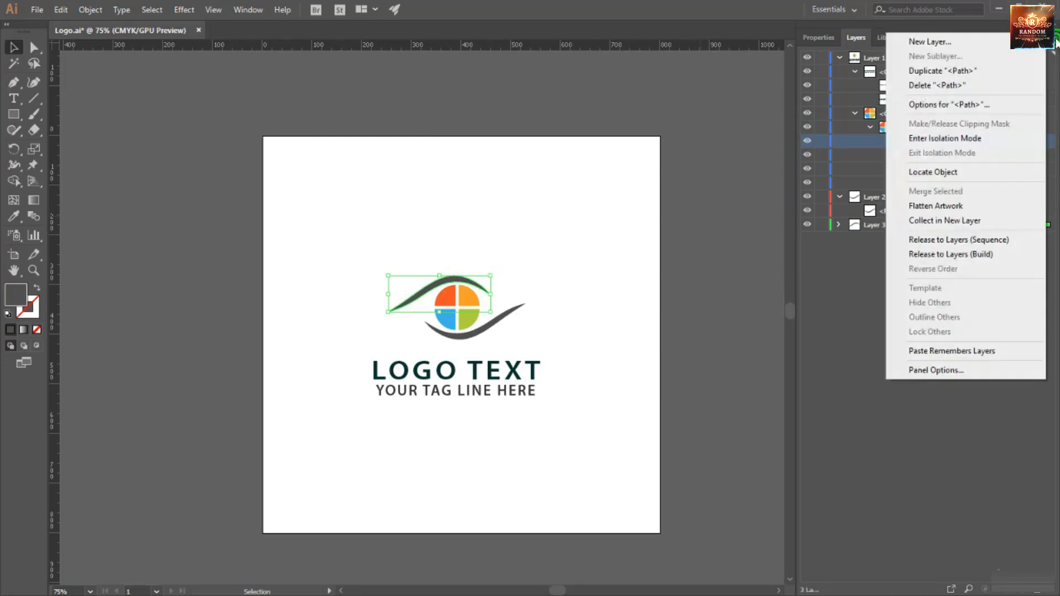
{"action": "left_click", "coordinate": [965, 220]}
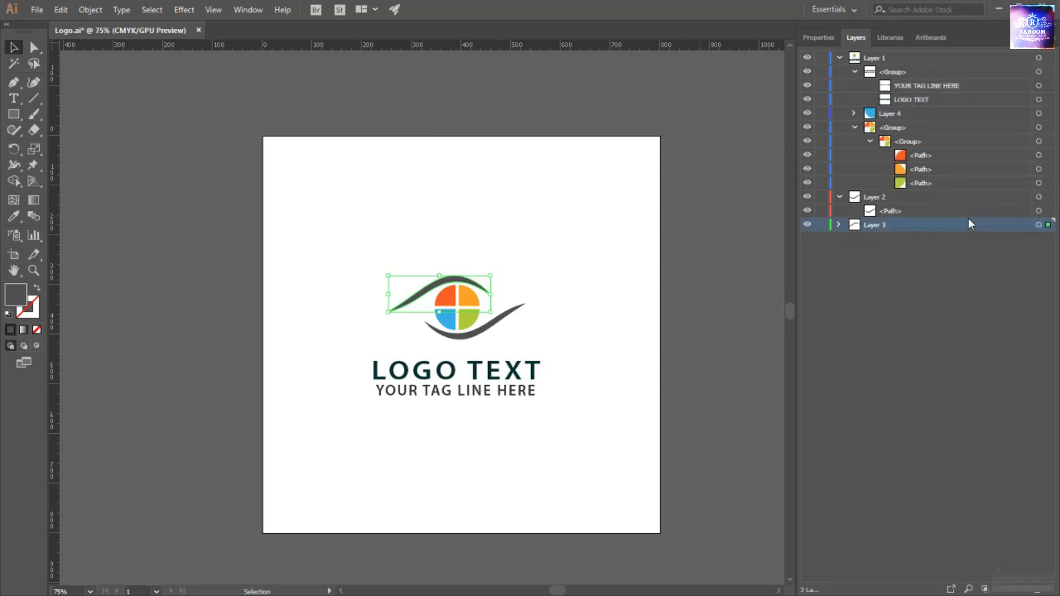
{"action": "left_click", "coordinate": [919, 155]}
{"action": "left_click", "coordinate": [1054, 38]}
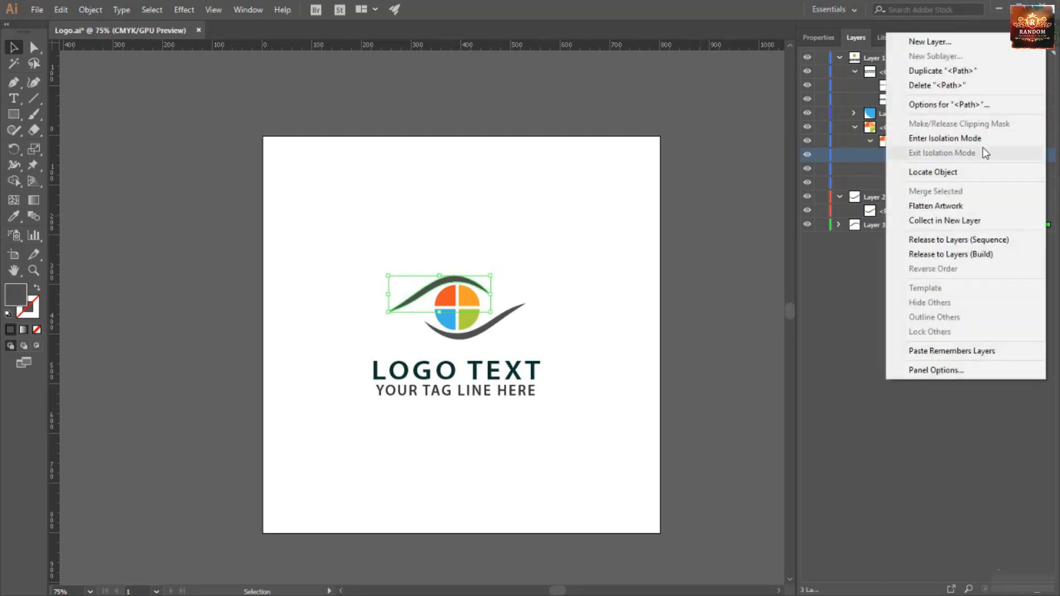
{"action": "left_click", "coordinate": [911, 220]}
- Collect the orange and the green iris quadrant paths each in its own new layer
{"action": "left_click", "coordinate": [932, 167]}
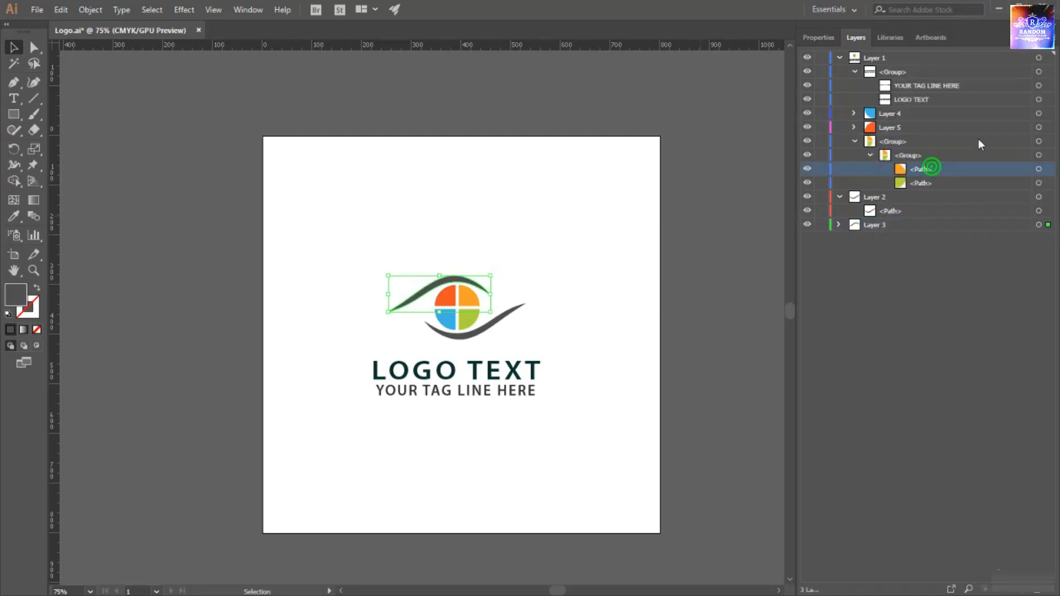
{"action": "left_click", "coordinate": [1054, 38]}
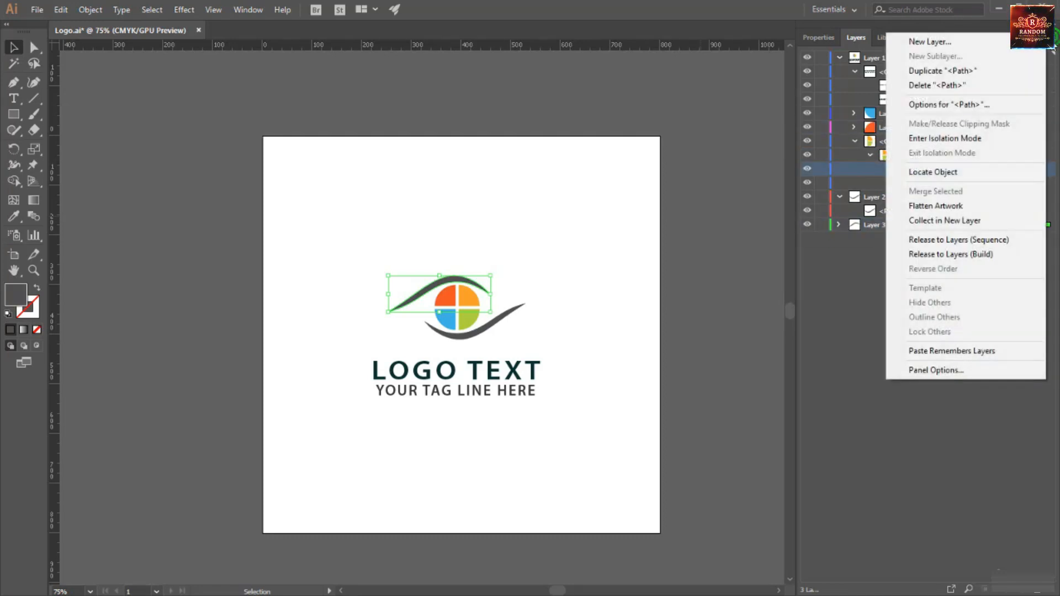
{"action": "left_click", "coordinate": [954, 220]}
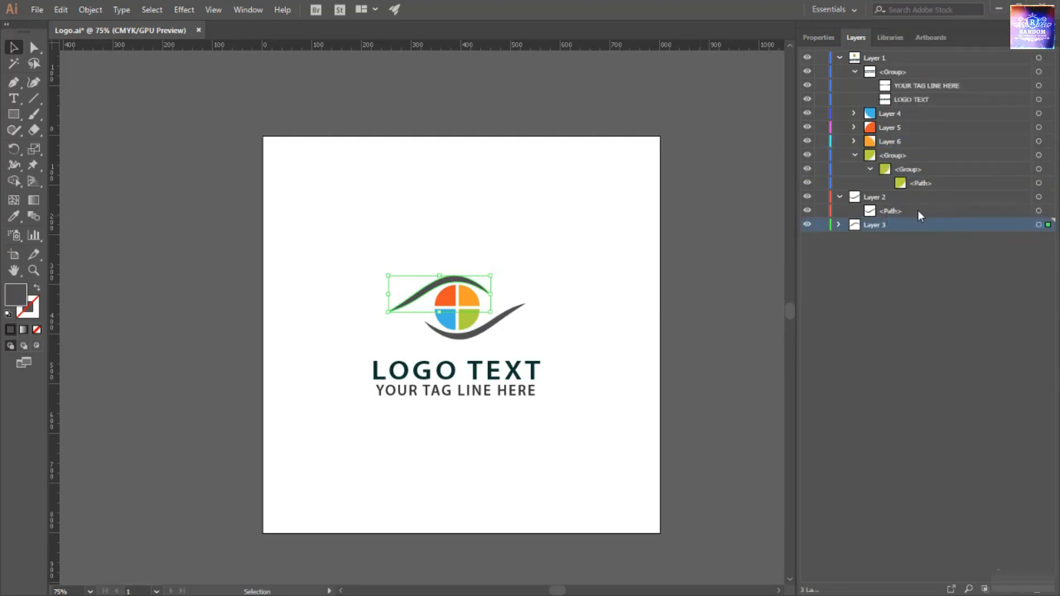
{"action": "left_click", "coordinate": [941, 185]}
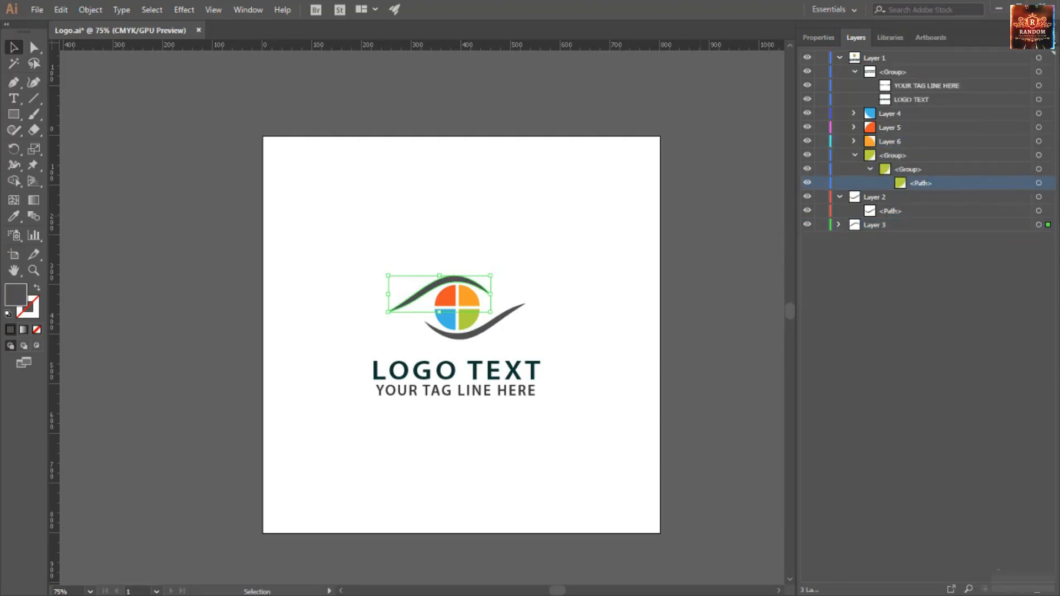
{"action": "left_click", "coordinate": [1054, 37]}
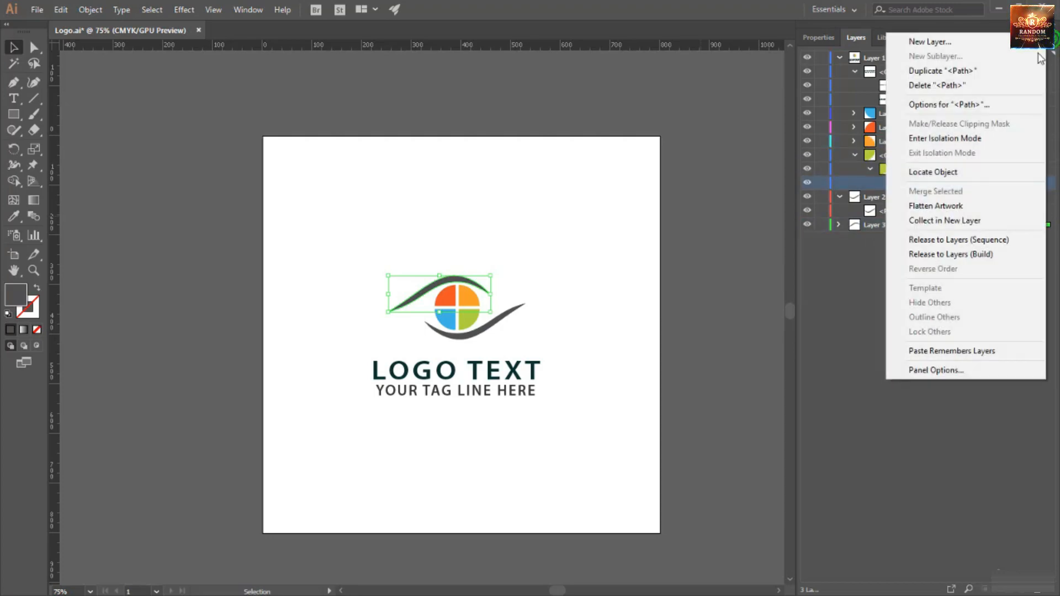
{"action": "left_click", "coordinate": [957, 222]}
{"action": "left_click", "coordinate": [913, 264]}
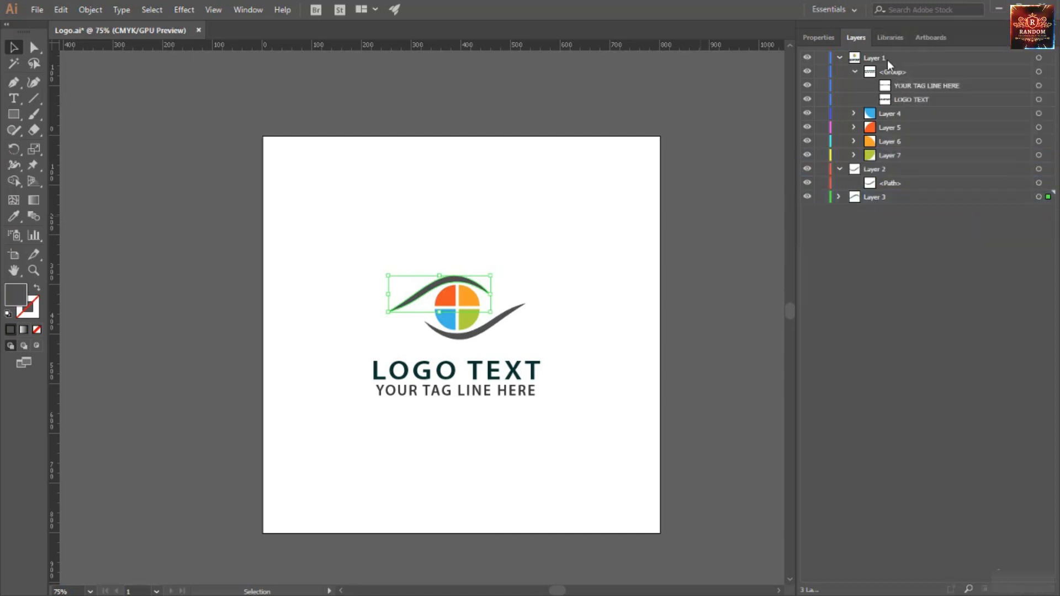
- Move the four colored quadrant layers out of Layer 1 to the end of the top-level layer list, and collapse Layer 1
{"action": "left_click", "coordinate": [860, 72]}
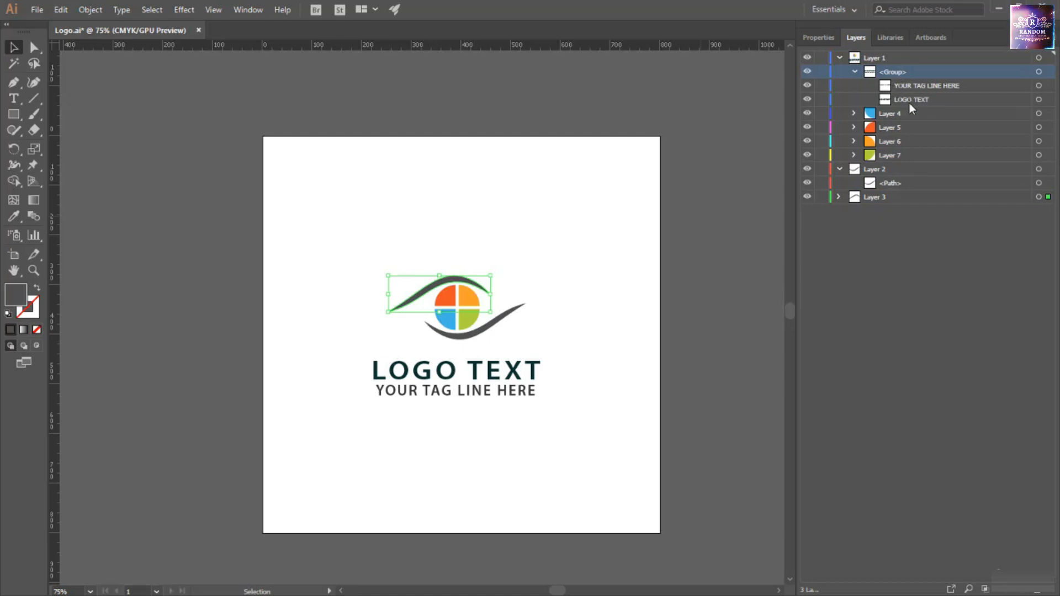
{"action": "left_click", "coordinate": [839, 169]}
{"action": "left_click", "coordinate": [872, 183]}
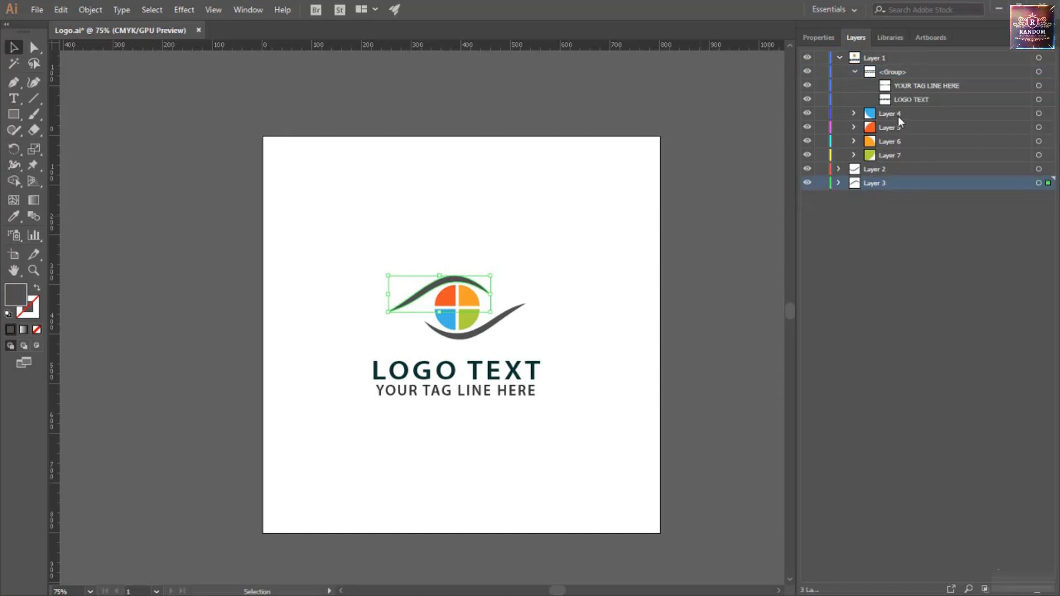
{"action": "left_click_drag", "start_coordinate": [899, 114], "coordinate": [905, 193]}
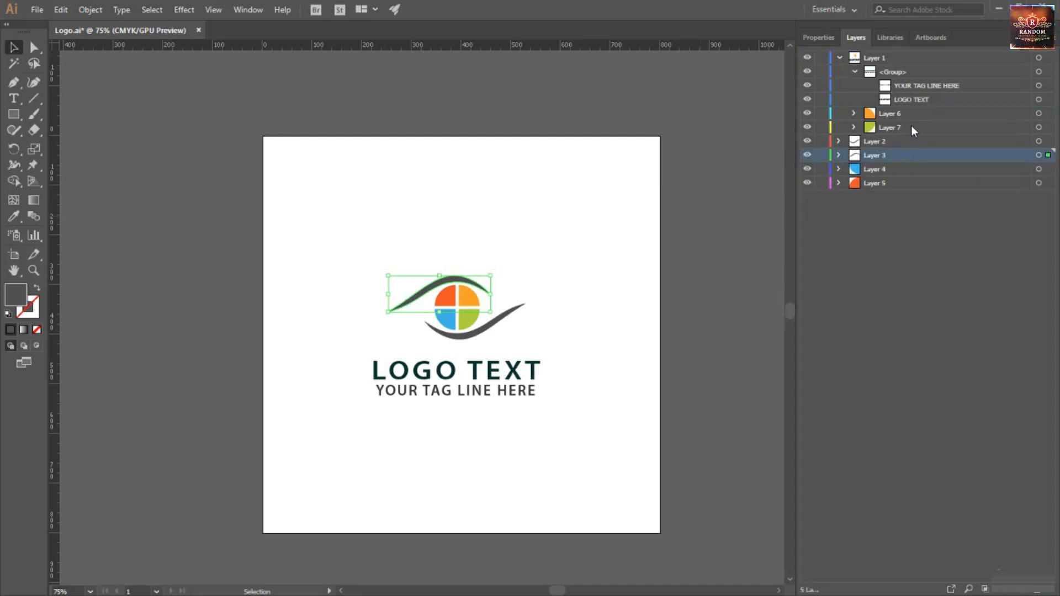
{"action": "left_click_drag", "start_coordinate": [916, 115], "coordinate": [911, 195]}
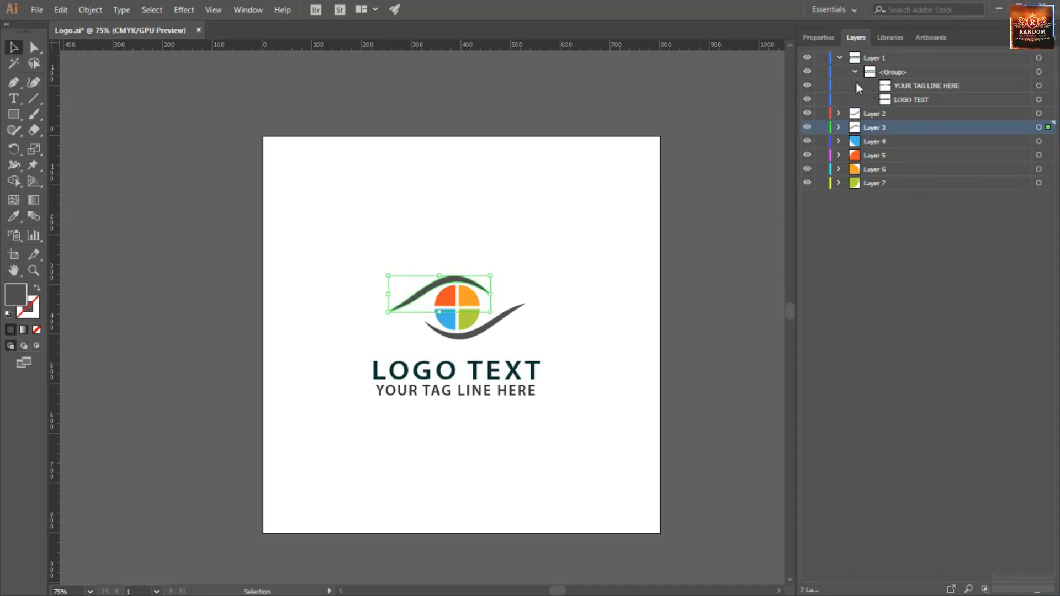
{"action": "left_click", "coordinate": [839, 57]}
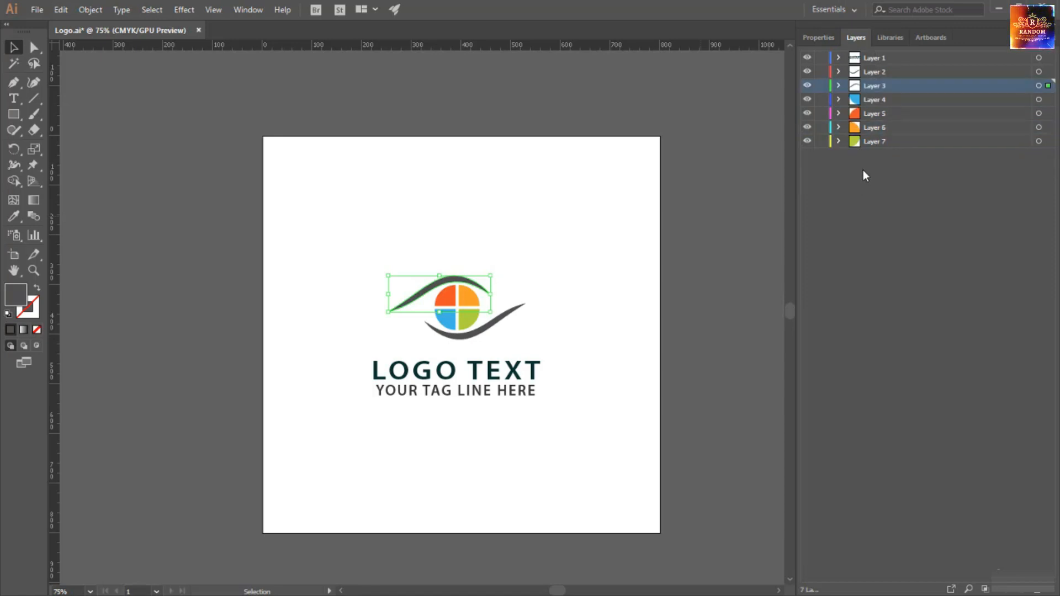
- Collect the LOGO TEXT object in a new layer and move that layer out of Layer 1, below Layer 7
{"action": "left_click", "coordinate": [503, 366]}
{"action": "left_click", "coordinate": [839, 57]}
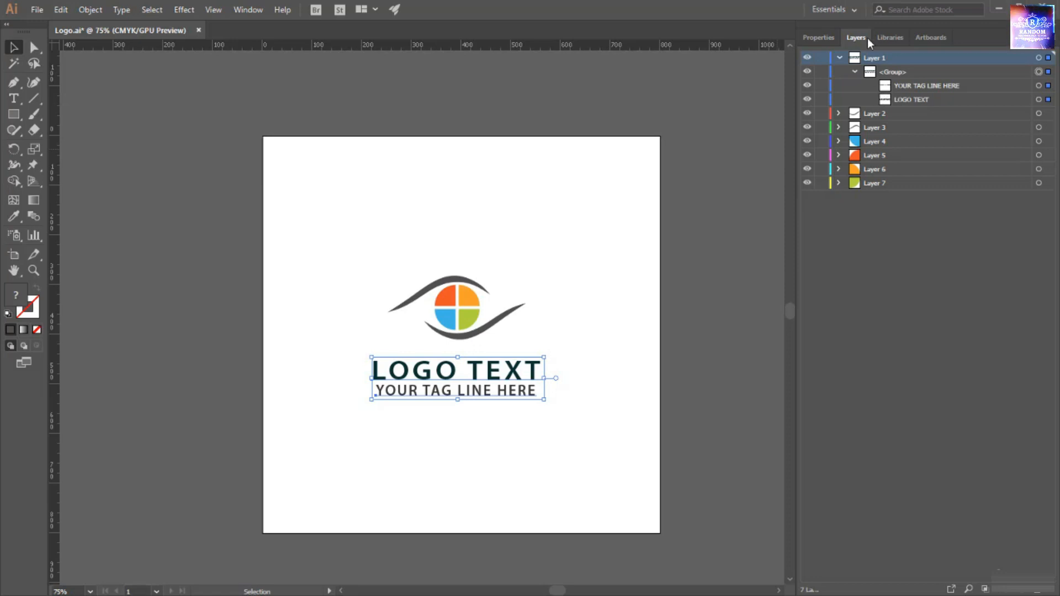
{"action": "left_click", "coordinate": [914, 99]}
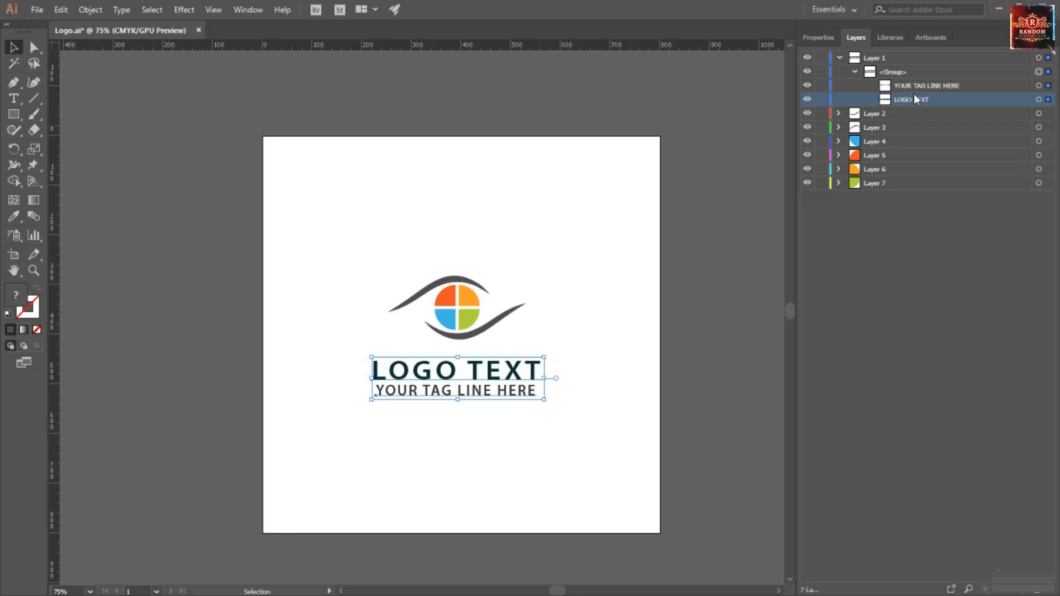
{"action": "left_click", "coordinate": [1038, 100]}
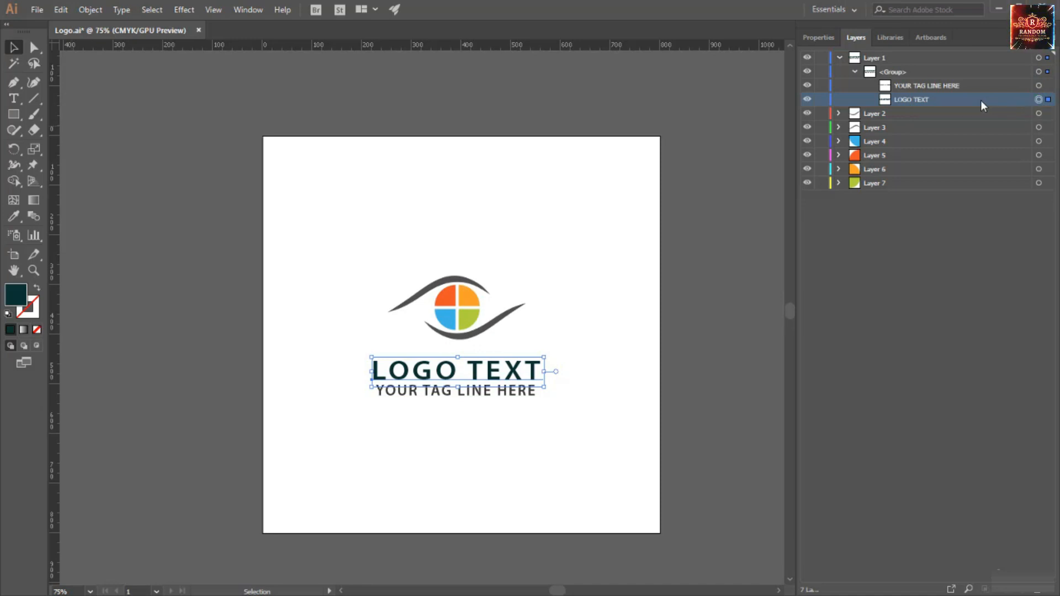
{"action": "left_click", "coordinate": [1052, 38]}
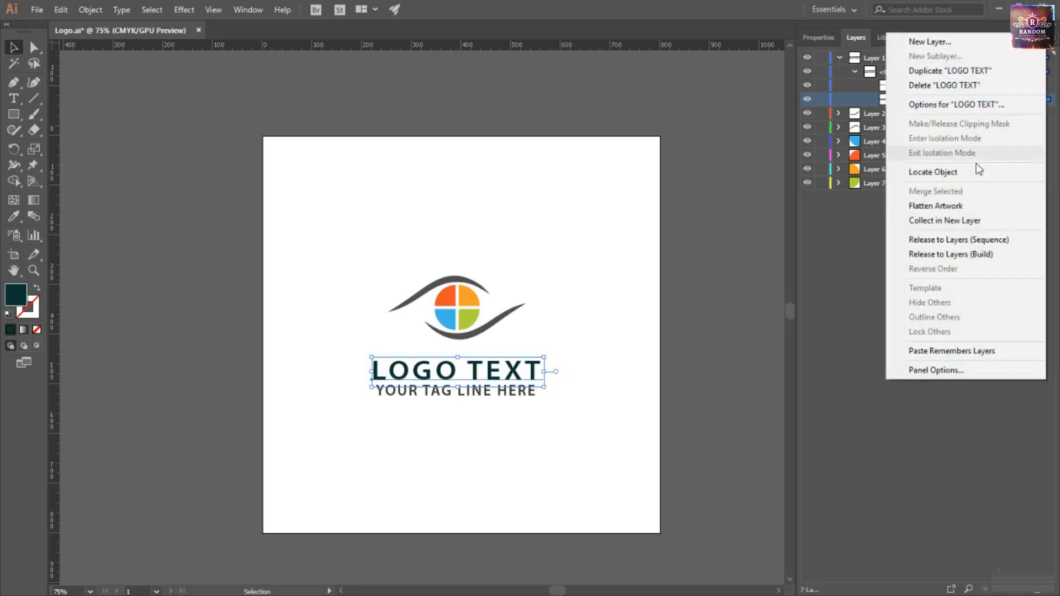
{"action": "left_click", "coordinate": [971, 223]}
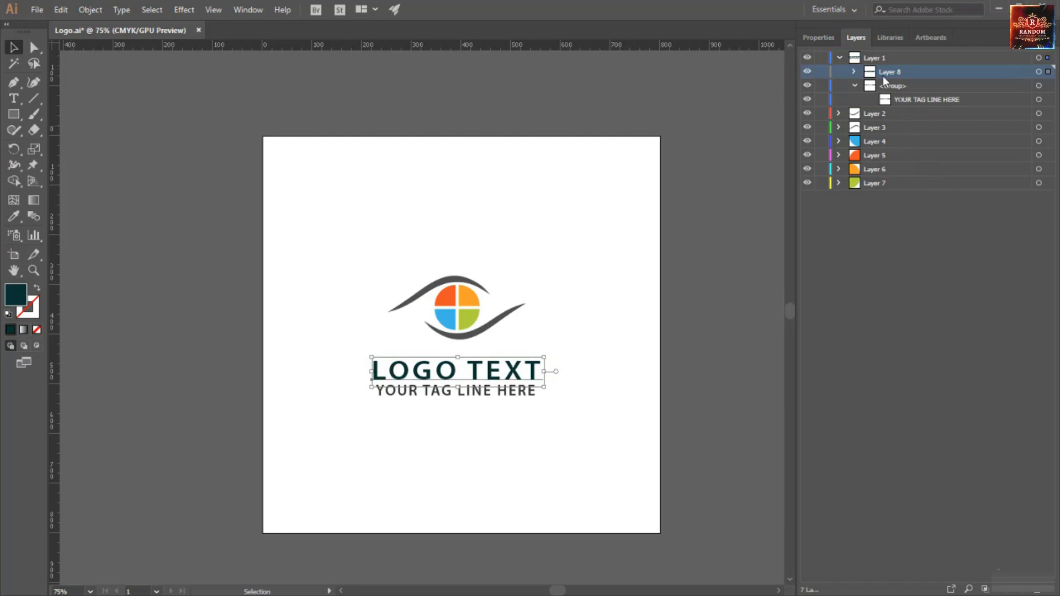
{"action": "left_click_drag", "start_coordinate": [900, 79], "coordinate": [885, 191]}
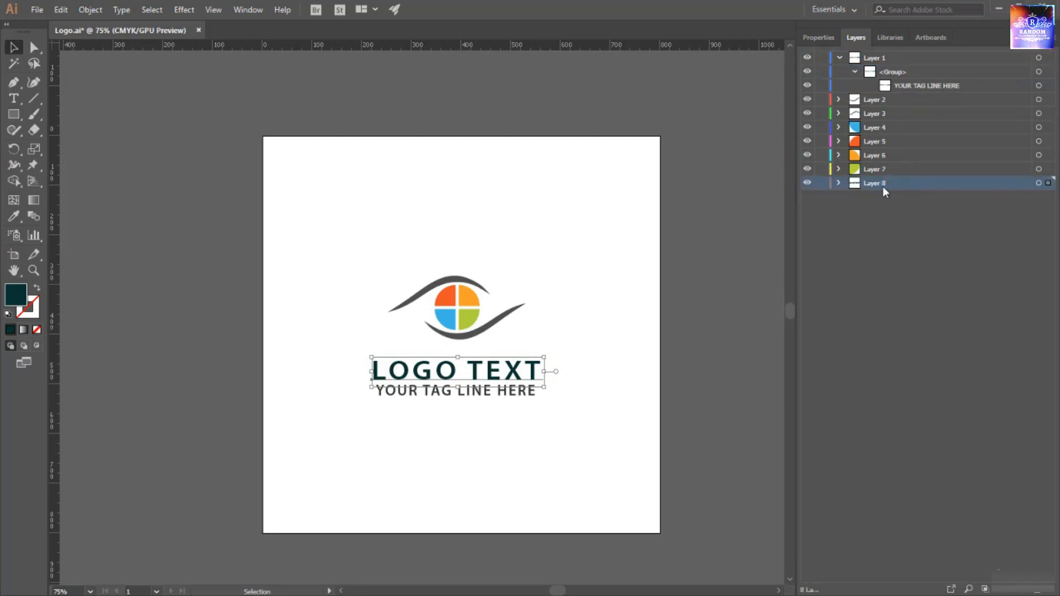
- Convert the LOGO TEXT object to outlines and select the outlined text
{"action": "left_click", "coordinate": [1039, 183]}
{"action": "right_click", "coordinate": [482, 367]}
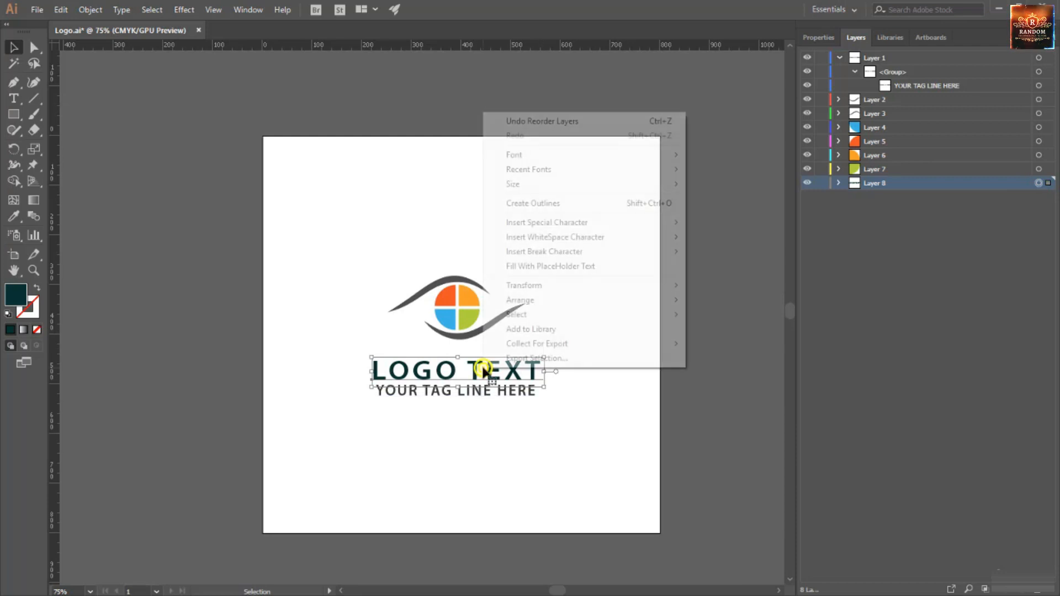
{"action": "left_click", "coordinate": [548, 204]}
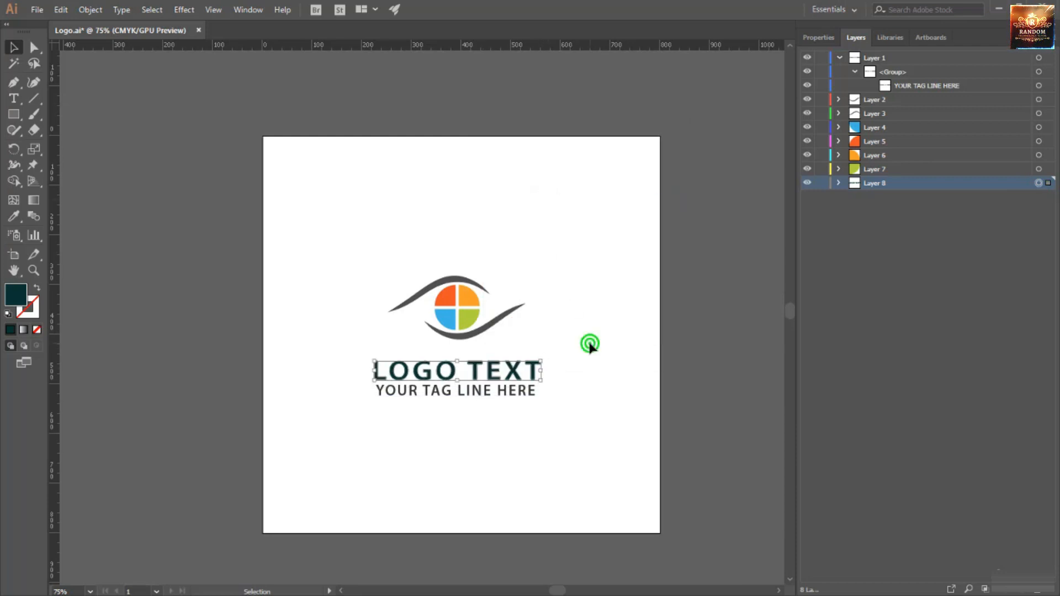
{"action": "left_click", "coordinate": [590, 344]}
{"action": "left_click", "coordinate": [511, 374]}
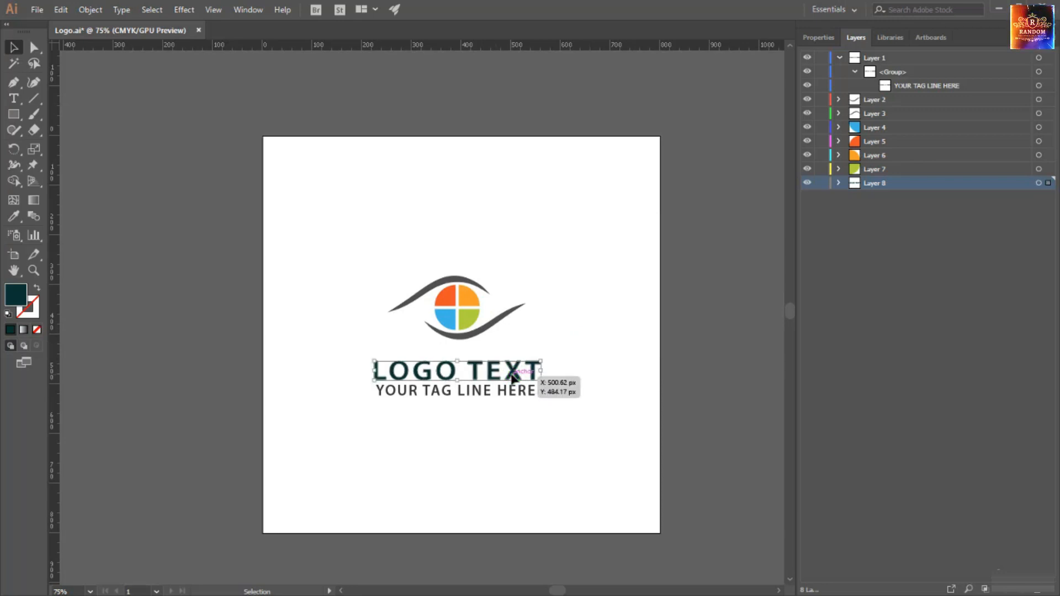
- Inspect individual outlined letters of LOGO TEXT in isolation mode, exit isolation, and collapse Layer 1
{"action": "double_click", "coordinate": [491, 374]}
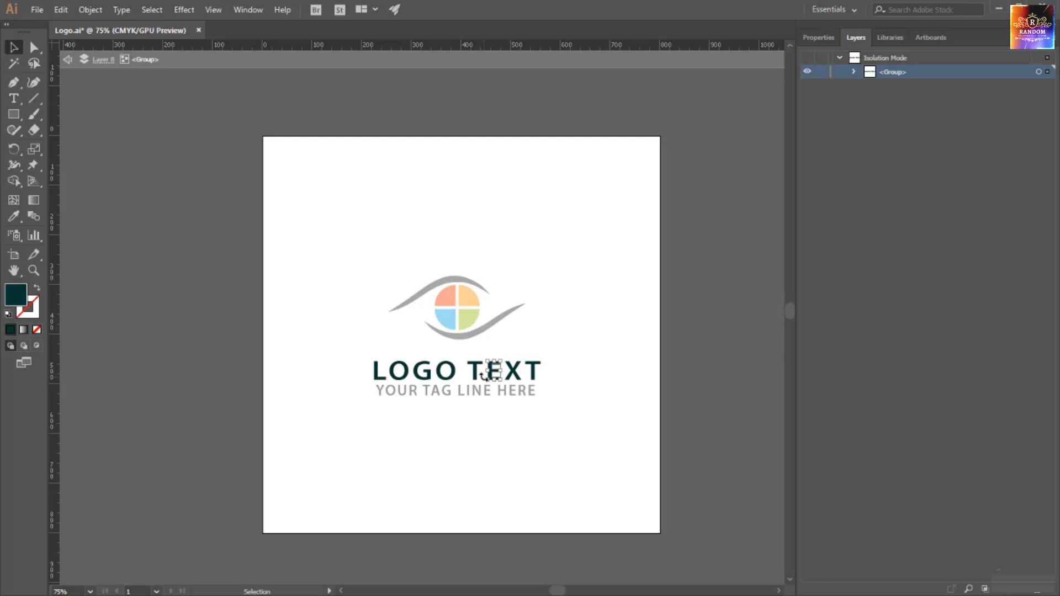
{"action": "left_click", "coordinate": [536, 375]}
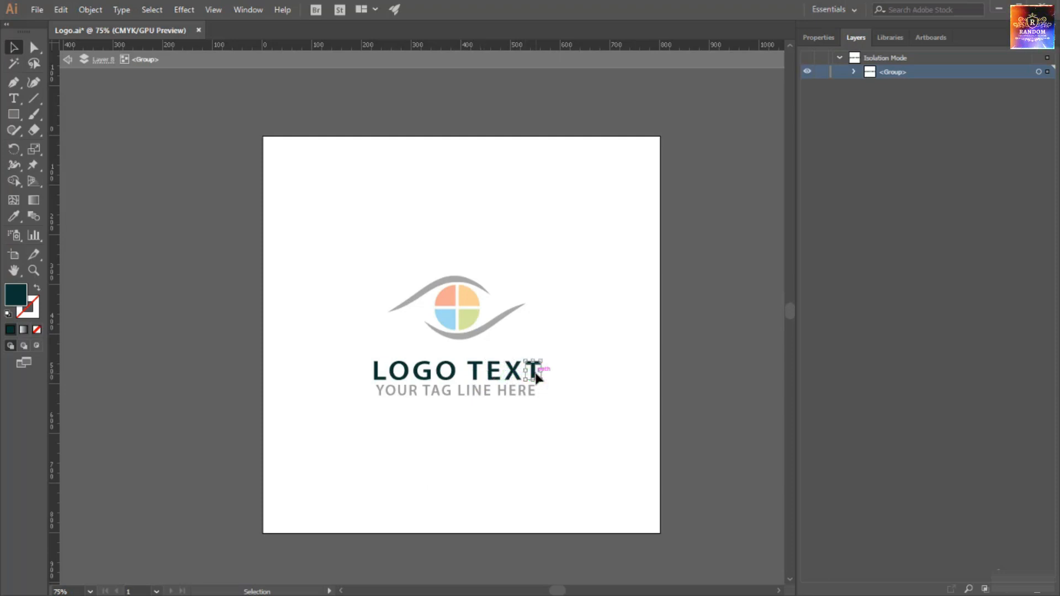
{"action": "left_click", "coordinate": [897, 233]}
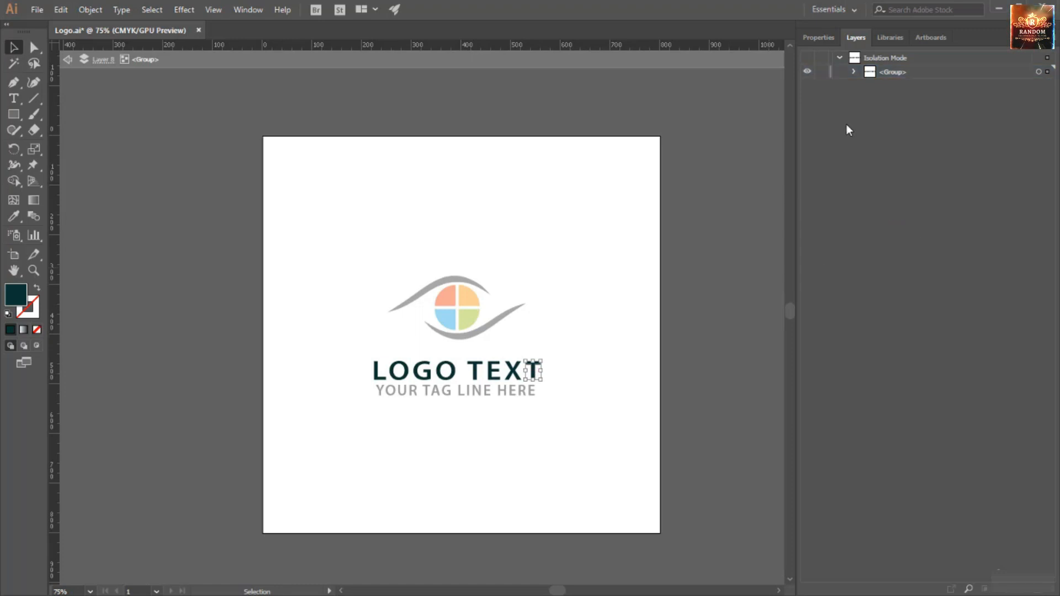
{"action": "double_click", "coordinate": [596, 314]}
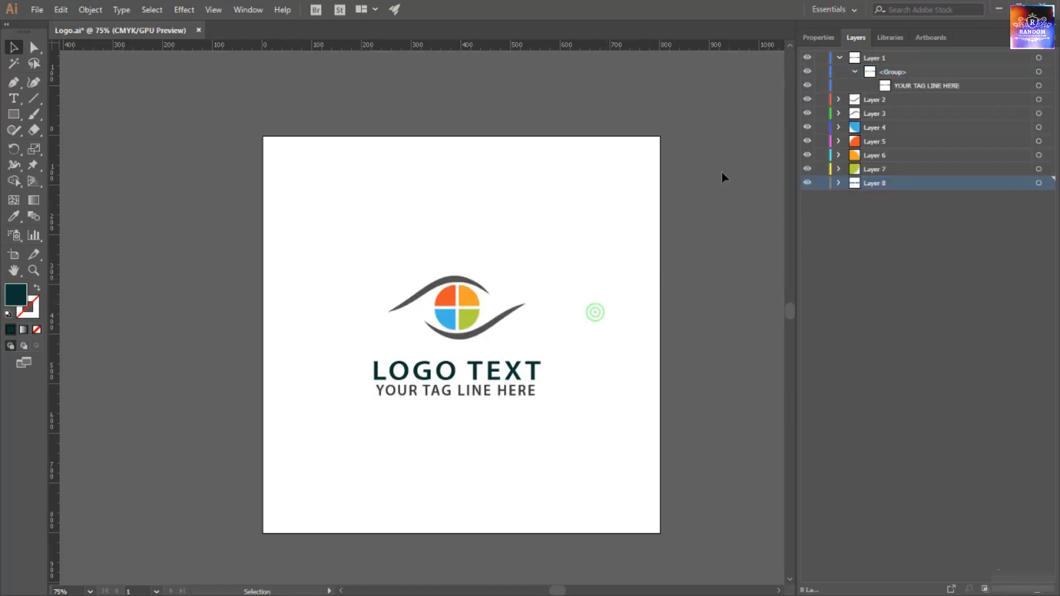
{"action": "left_click", "coordinate": [840, 56]}
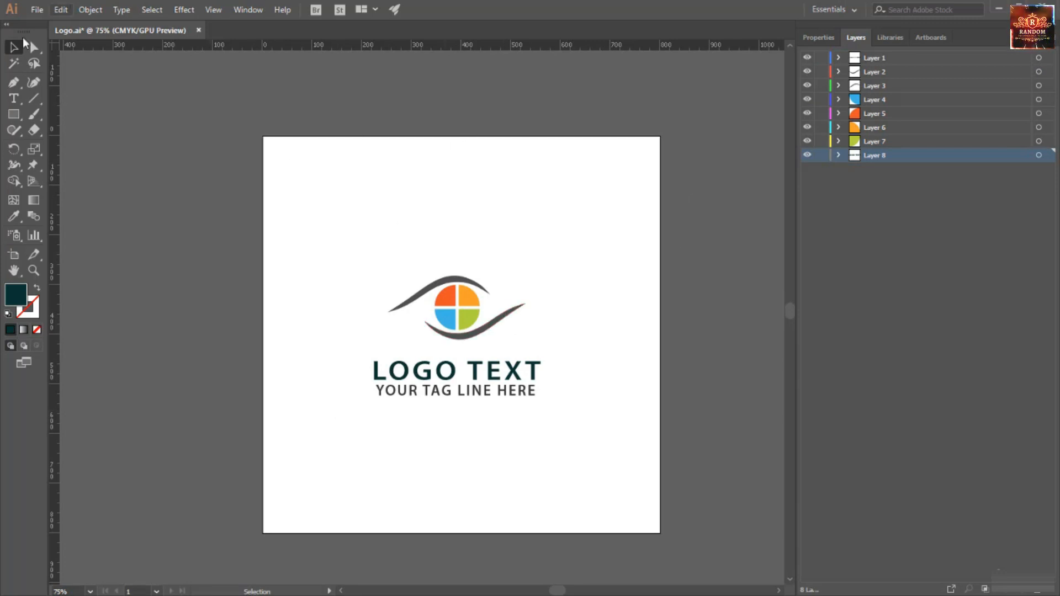
- Save the document as Logo-Layers in Adobe Illustrator format, replacing the existing file and keeping the default Illustrator CC options
{"action": "left_click", "coordinate": [37, 11]}
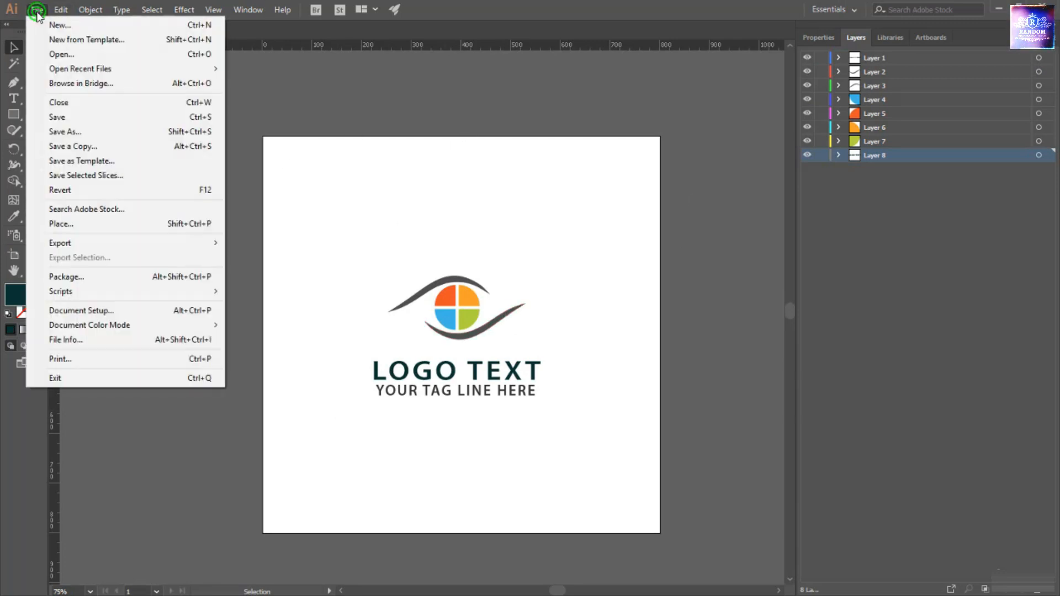
{"action": "left_click", "coordinate": [80, 131]}
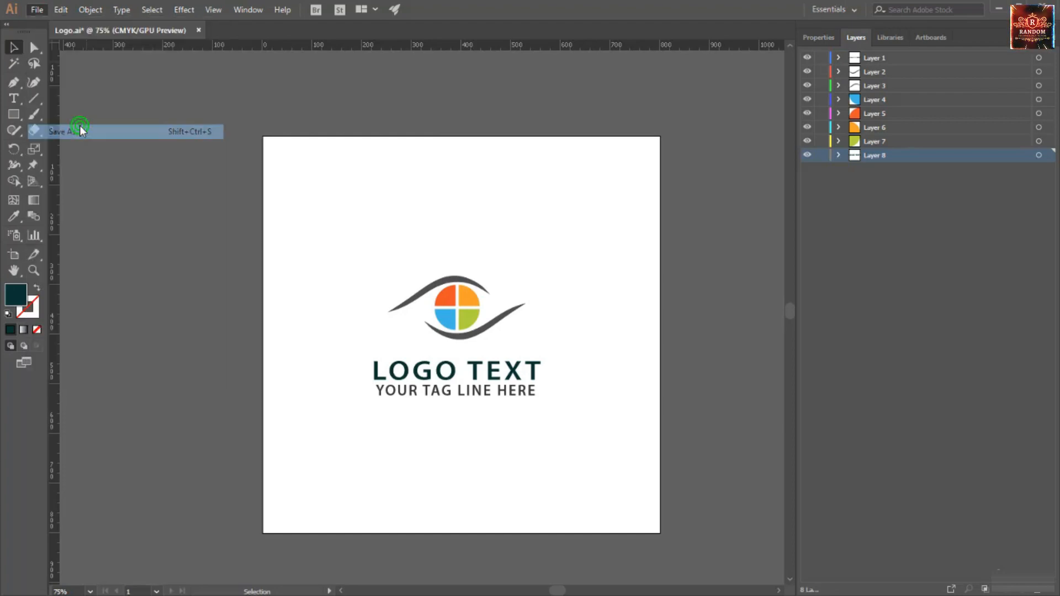
{"action": "left_click", "coordinate": [283, 106]}
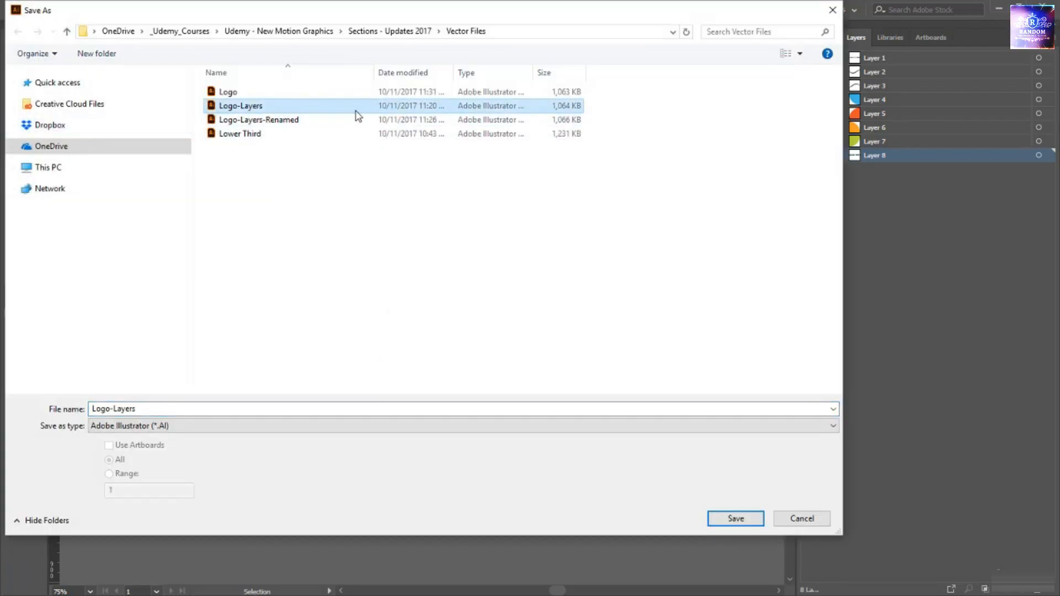
{"action": "left_click", "coordinate": [737, 519]}
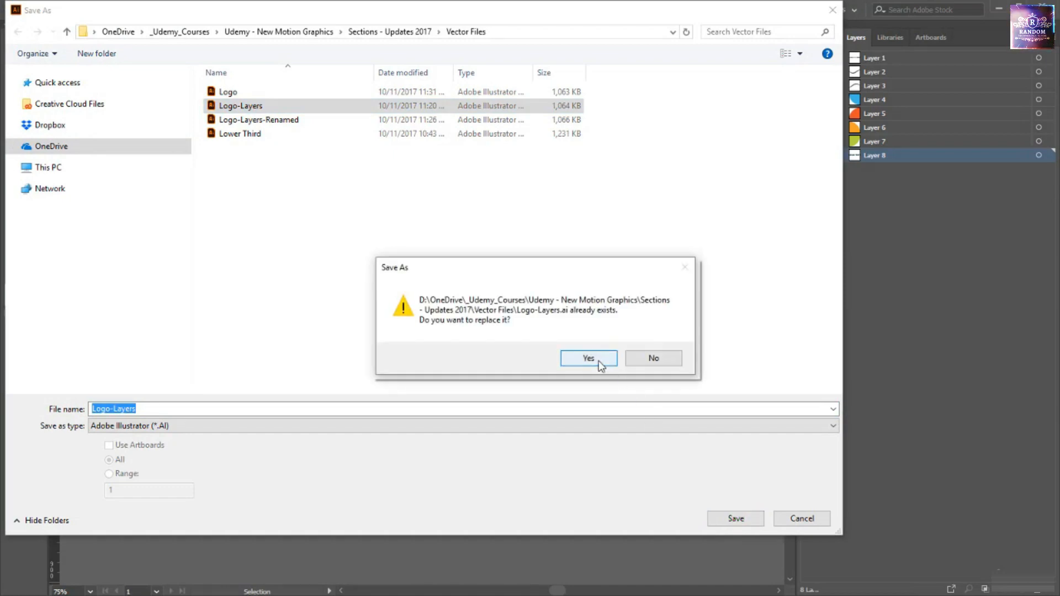
{"action": "left_click", "coordinate": [599, 360]}
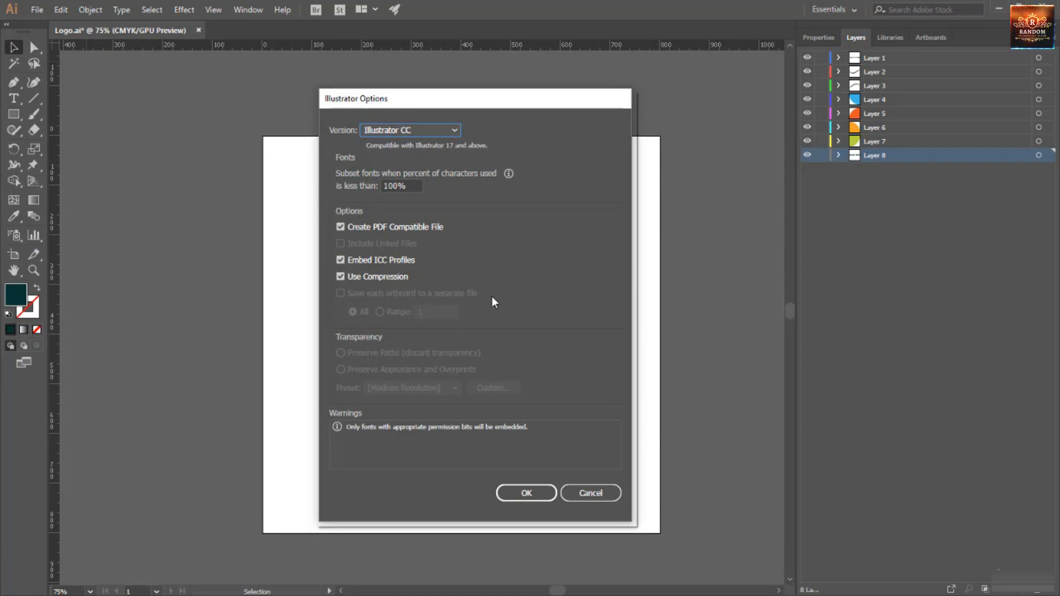
{"action": "left_click", "coordinate": [537, 495]}
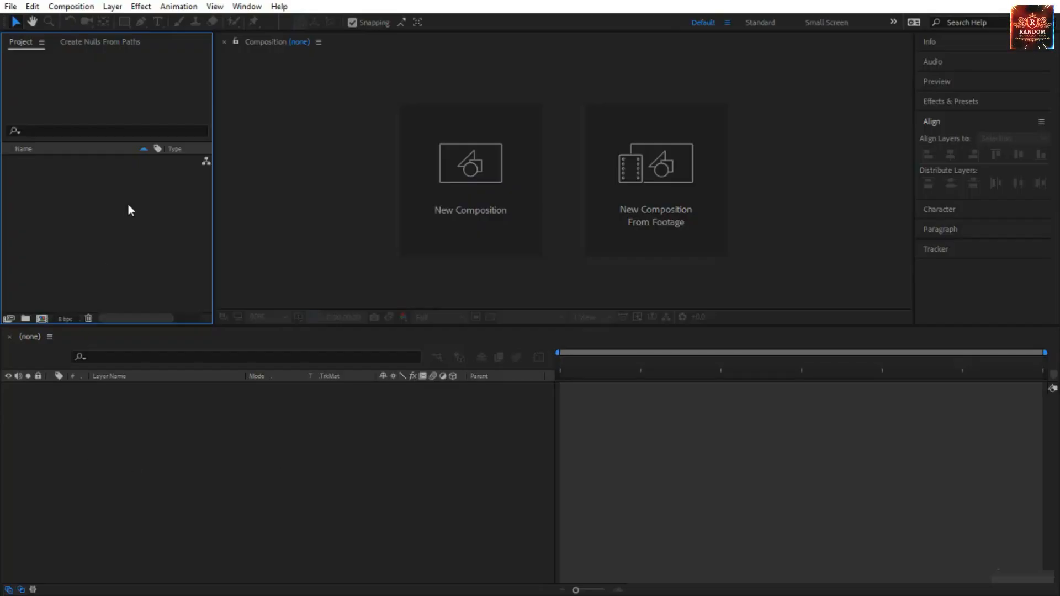
- In After Effects, import the Logo-Layers file as Composition - Retain Layer Sizes
{"action": "right_click", "coordinate": [119, 206]}
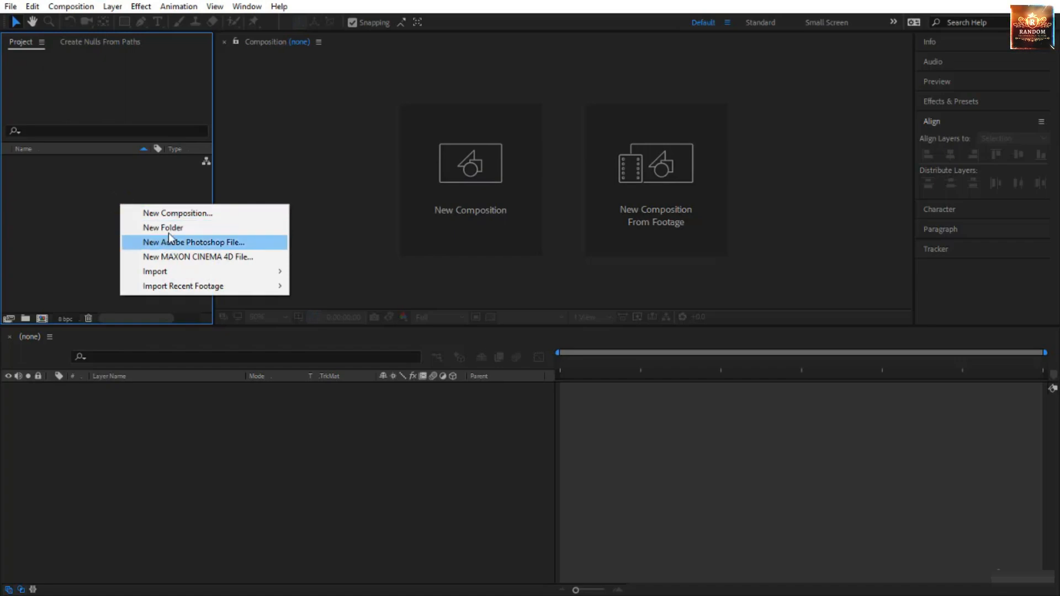
{"action": "left_click", "coordinate": [165, 271]}
{"action": "left_click", "coordinate": [301, 272]}
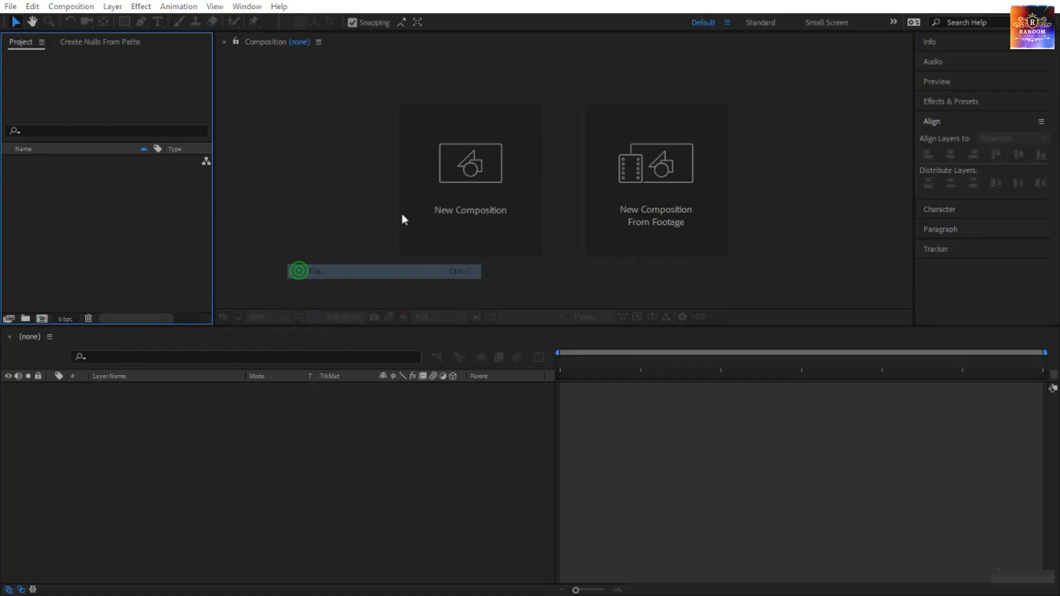
{"action": "left_click", "coordinate": [339, 107]}
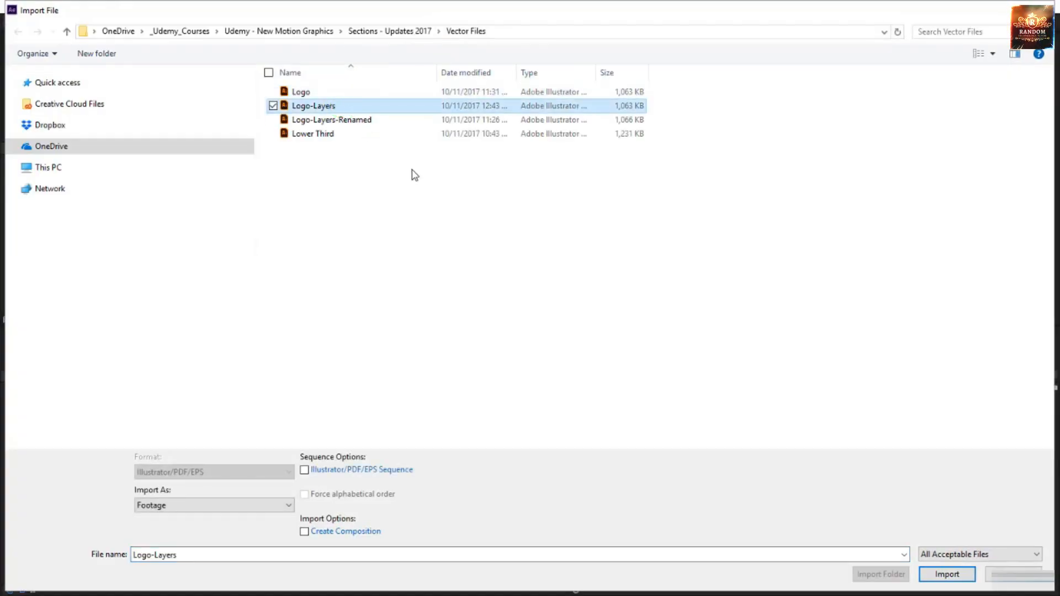
{"action": "left_click", "coordinate": [164, 506]}
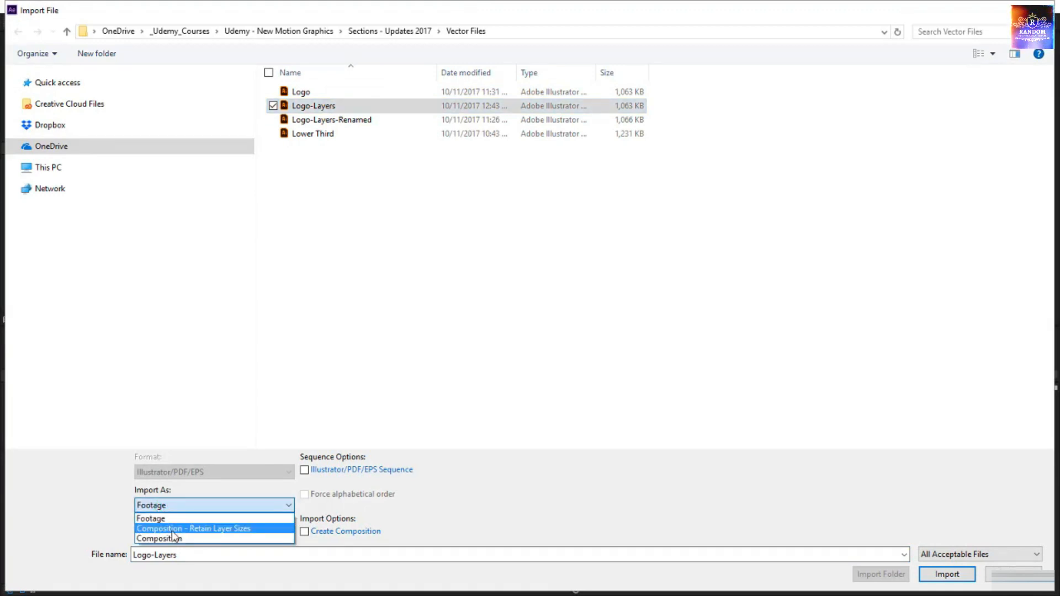
{"action": "left_click", "coordinate": [172, 531]}
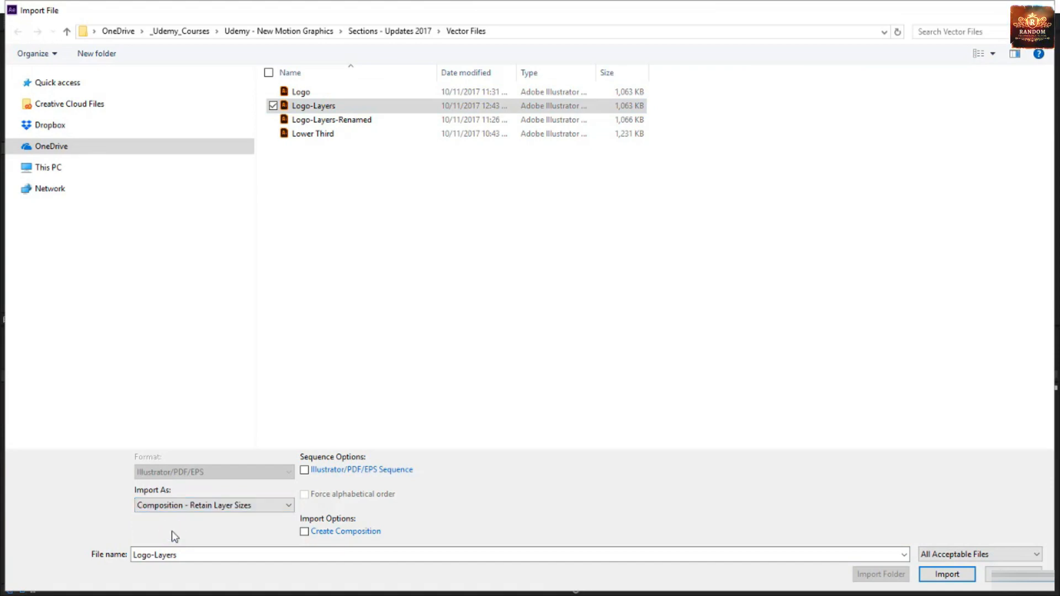
{"action": "left_click", "coordinate": [958, 575]}
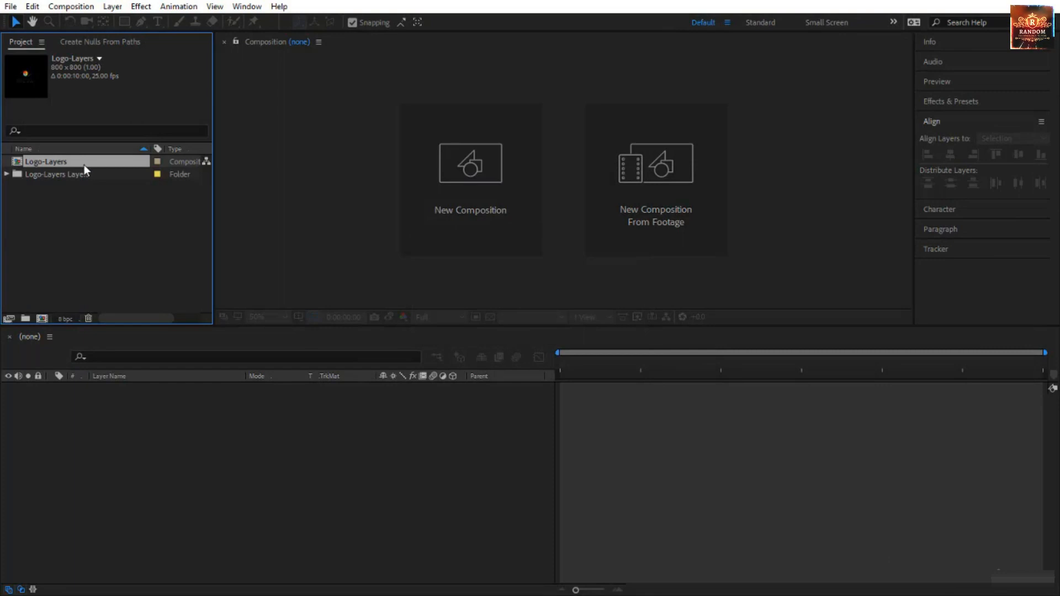
- Expand the Logo-Layers Layers folder, preview its Layer 1 footage, and open the Logo-Layers composition
{"action": "left_click", "coordinate": [7, 175]}
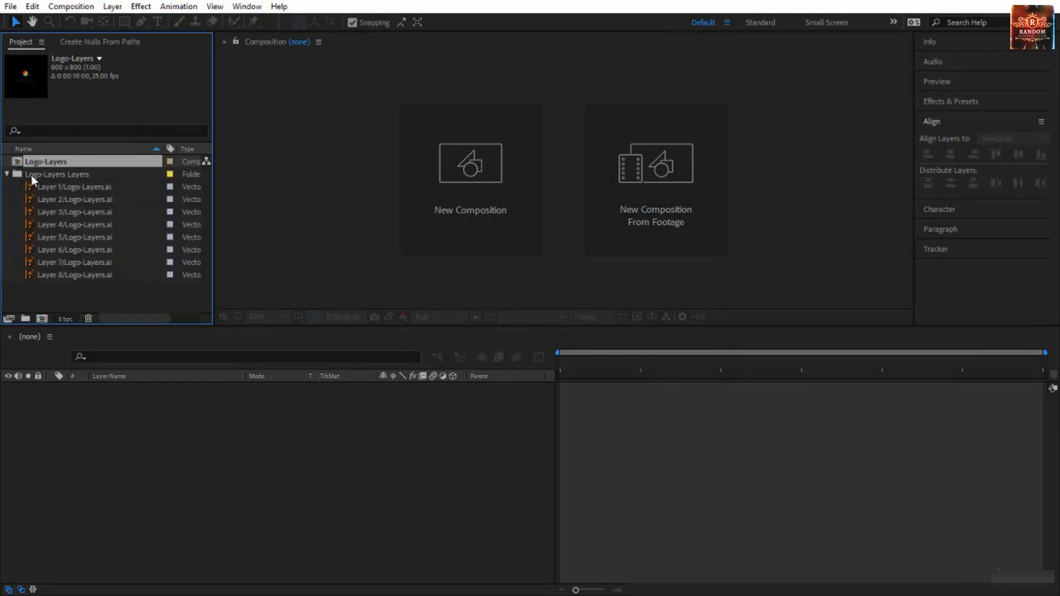
{"action": "left_click", "coordinate": [52, 187]}
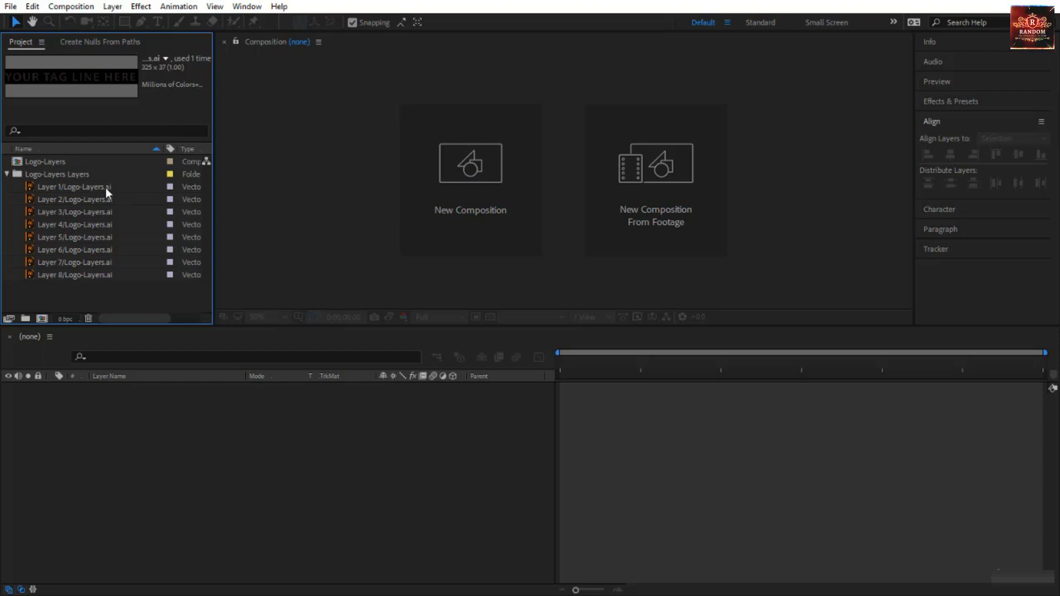
{"action": "left_click", "coordinate": [42, 164]}
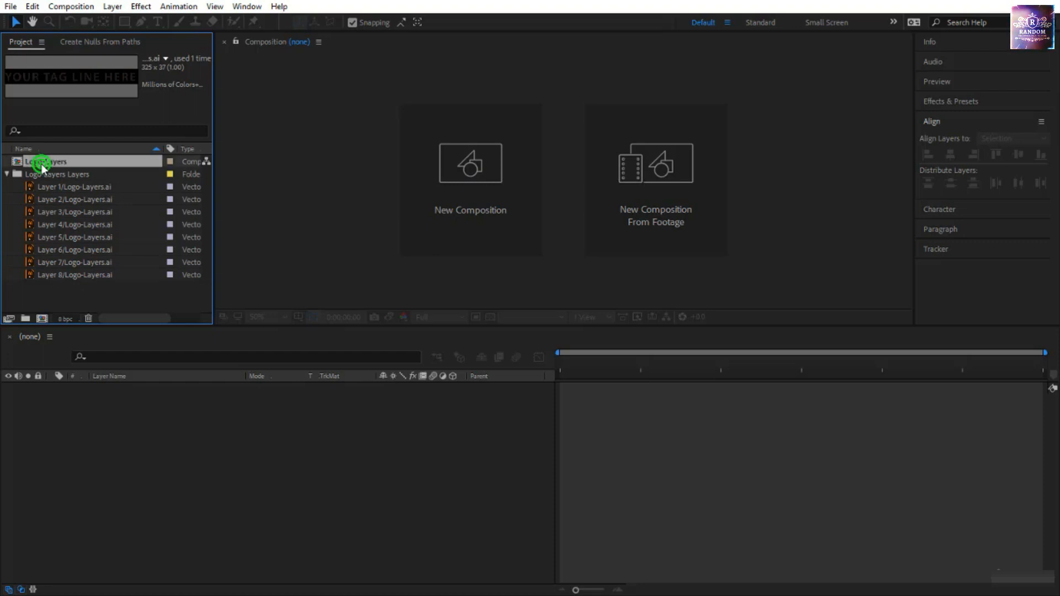
{"action": "double_click", "coordinate": [41, 164]}
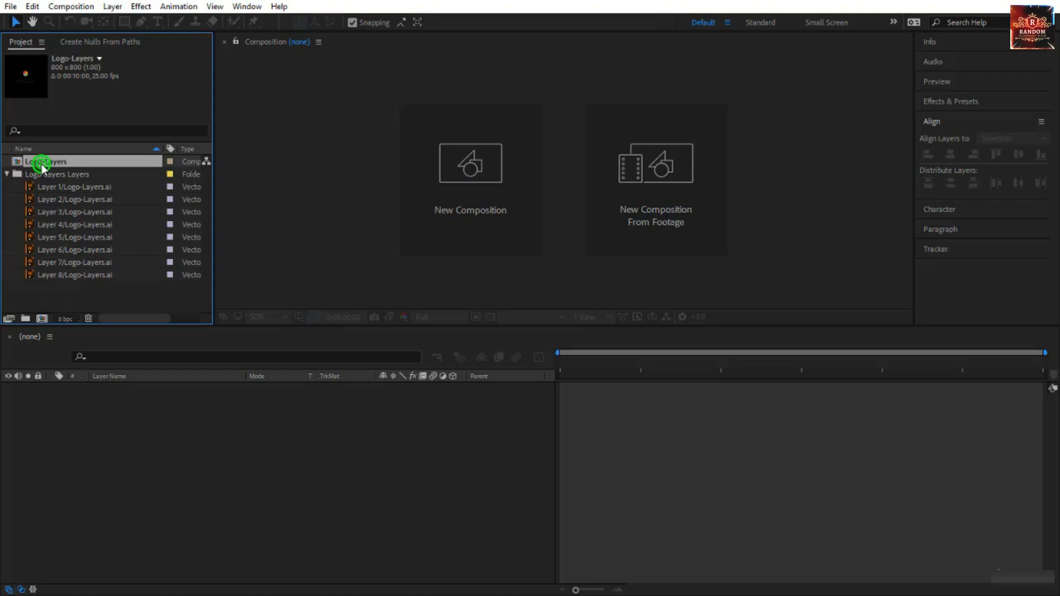
- Select Layer 1, Layer 2 and Layer 3 in turn to check which logo part each one contains
{"action": "left_click_drag", "start_coordinate": [151, 526], "coordinate": [147, 384]}
{"action": "left_click", "coordinate": [139, 491]}
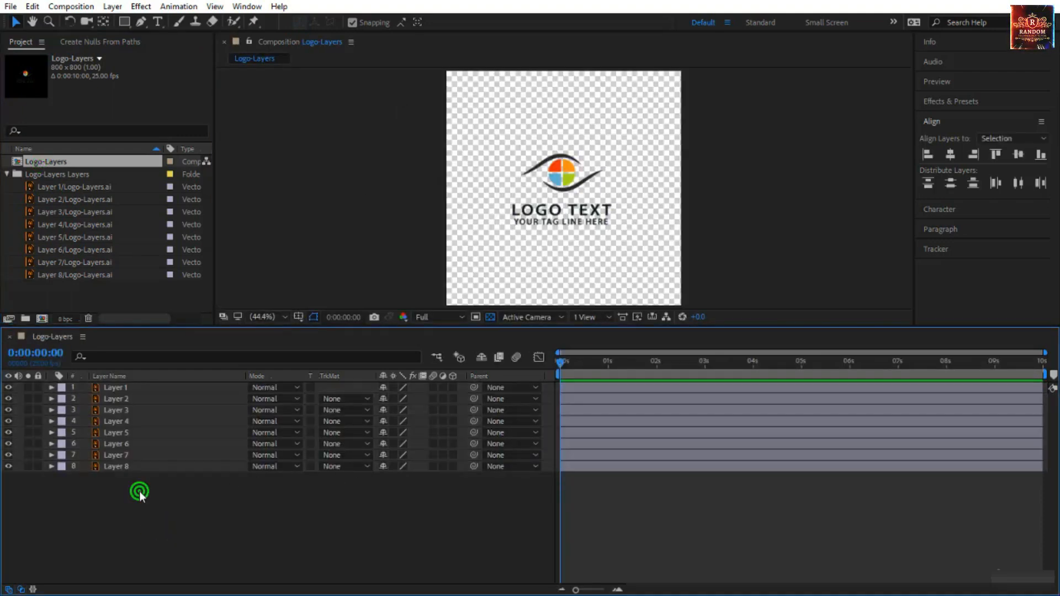
{"action": "left_click", "coordinate": [136, 389]}
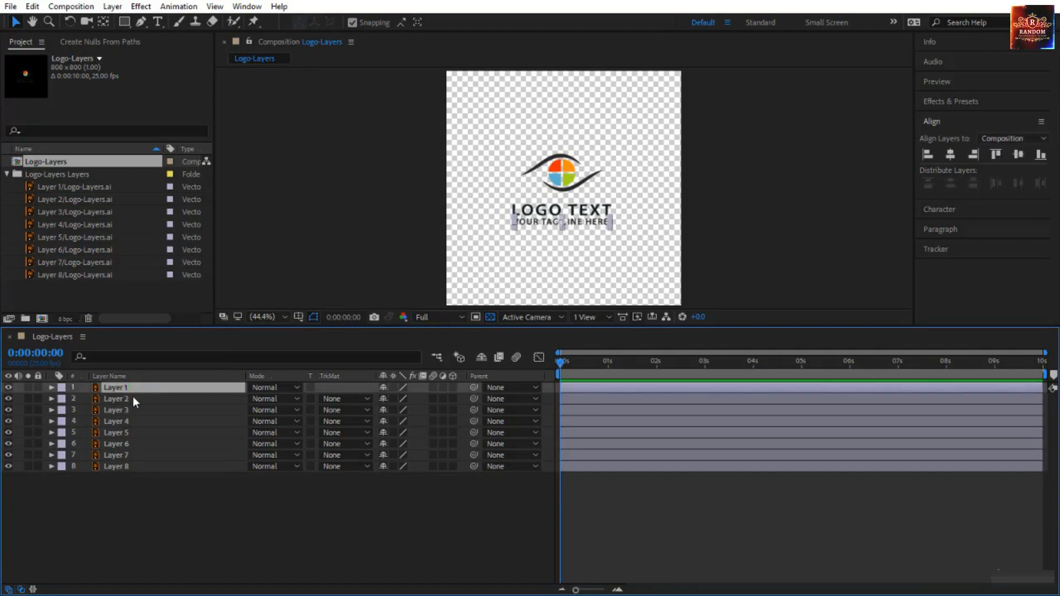
{"action": "left_click", "coordinate": [132, 398]}
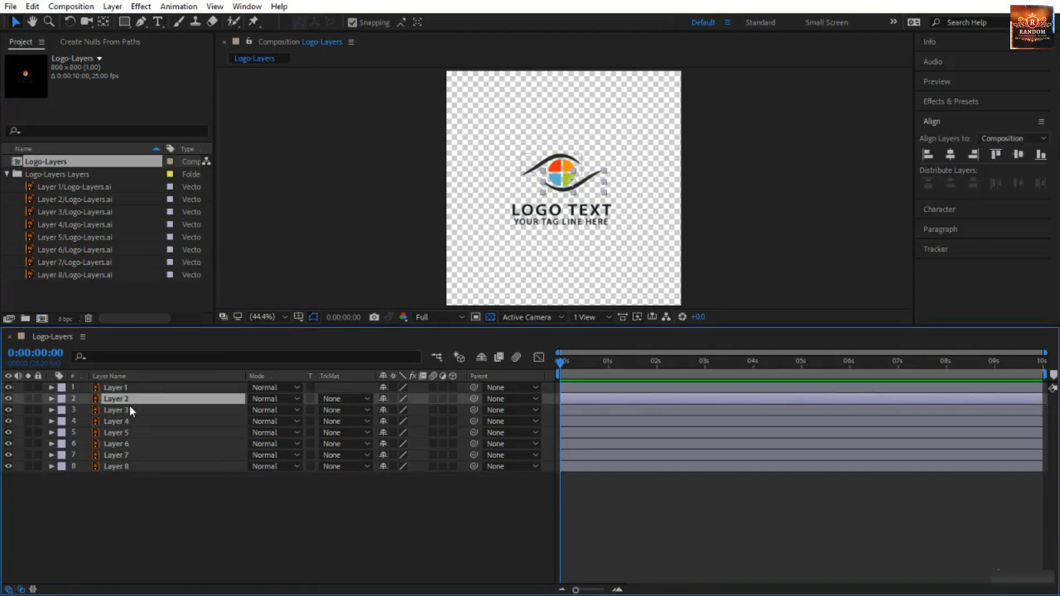
{"action": "left_click", "coordinate": [131, 410]}
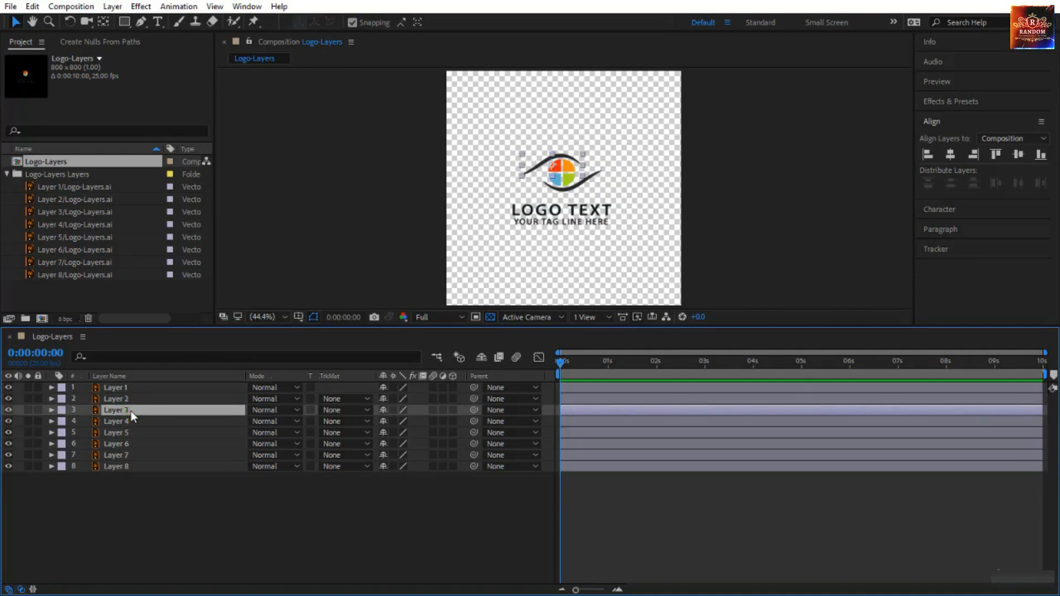
- Try scaling Layer 3 down to 43%, undo the scaling, and collapse the layer's properties
{"action": "key", "text": "s"}
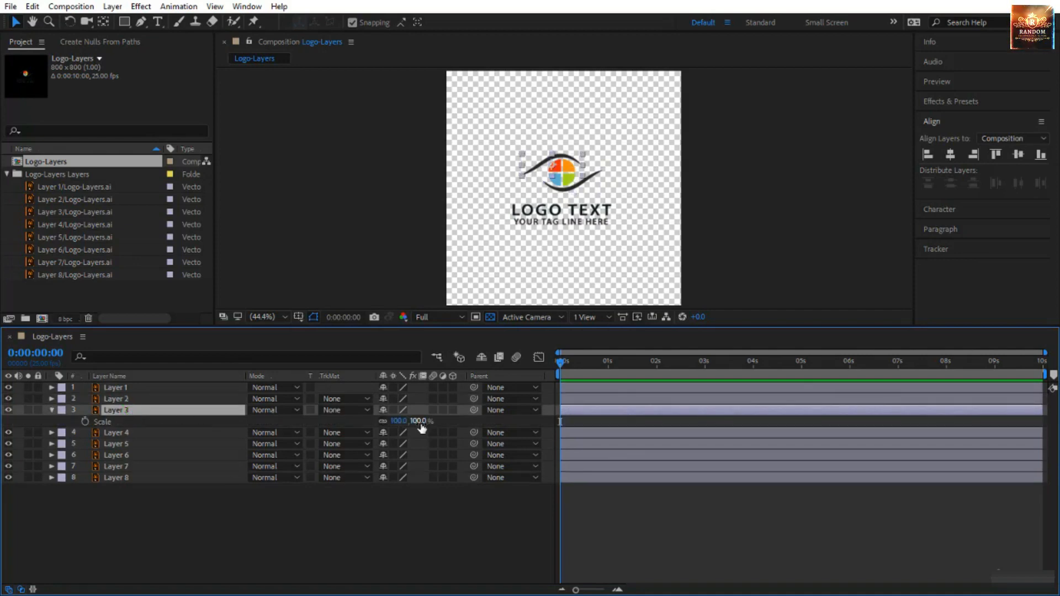
{"action": "left_click_drag", "start_coordinate": [421, 428], "coordinate": [403, 447]}
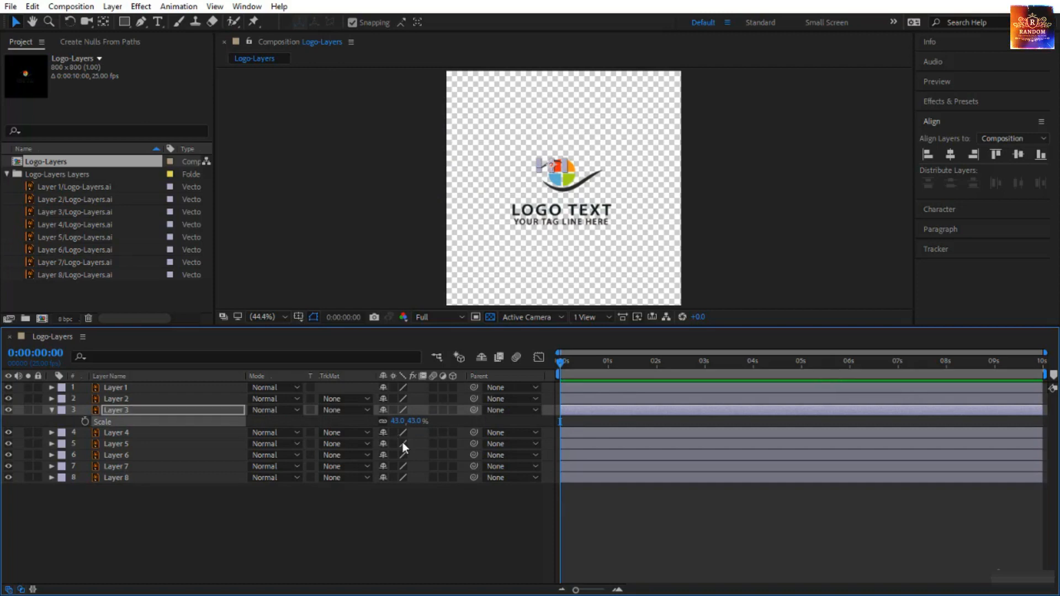
{"action": "key", "text": "ctrl+z"}
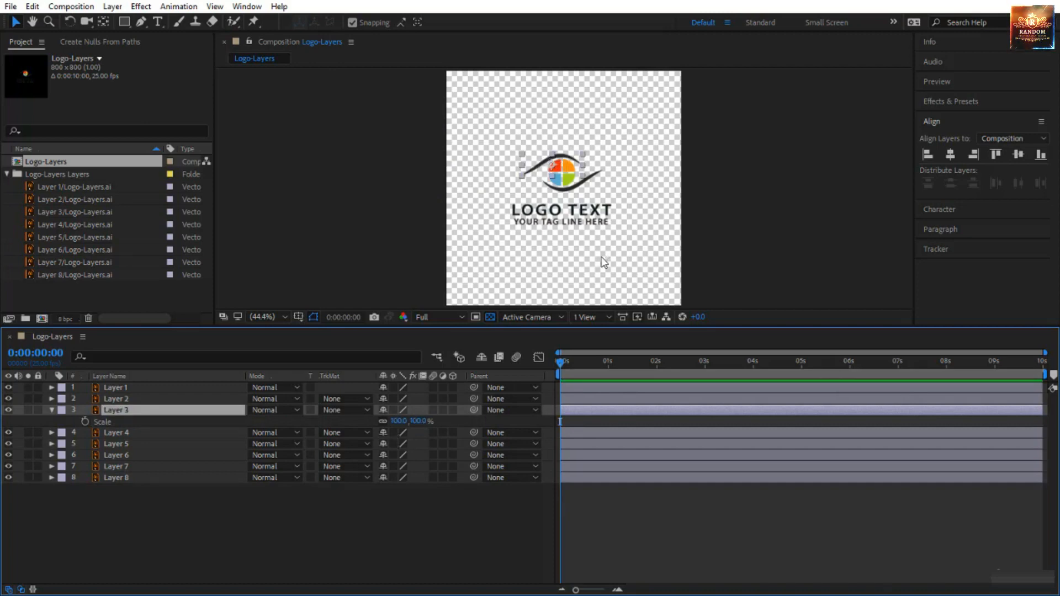
{"action": "left_click", "coordinate": [52, 410]}
- Select all eight layers in the composition and create shapes from the vector layers
{"action": "left_click_drag", "start_coordinate": [108, 497], "coordinate": [161, 376]}
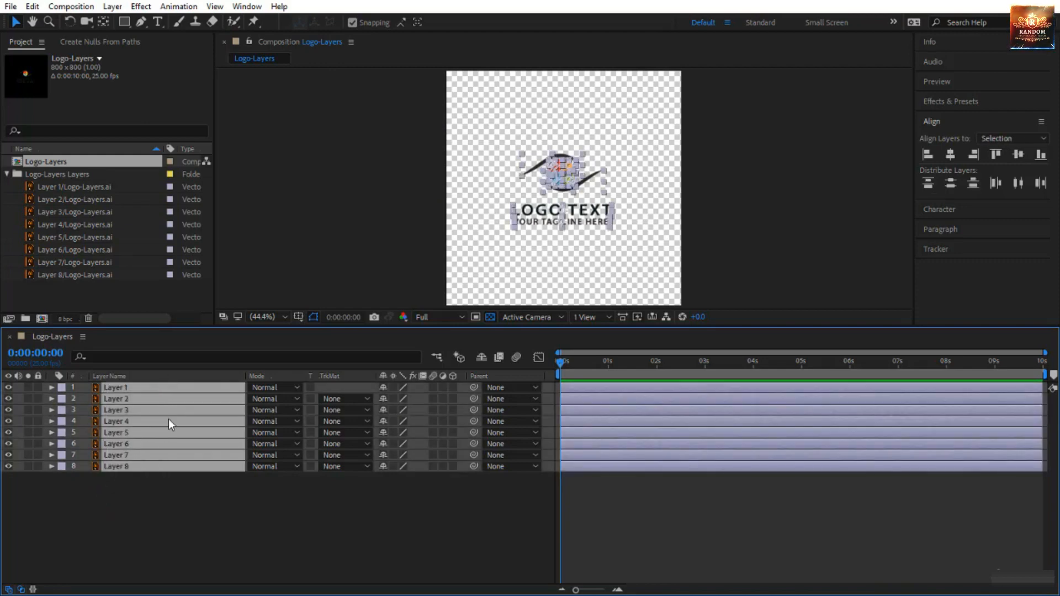
{"action": "right_click", "coordinate": [156, 411]}
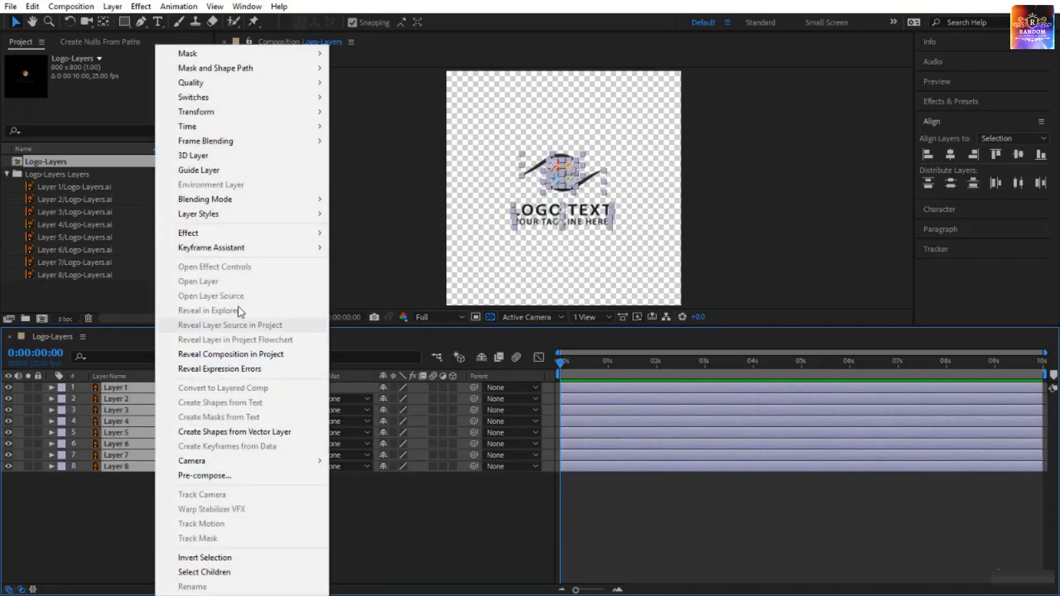
{"action": "left_click", "coordinate": [255, 437]}
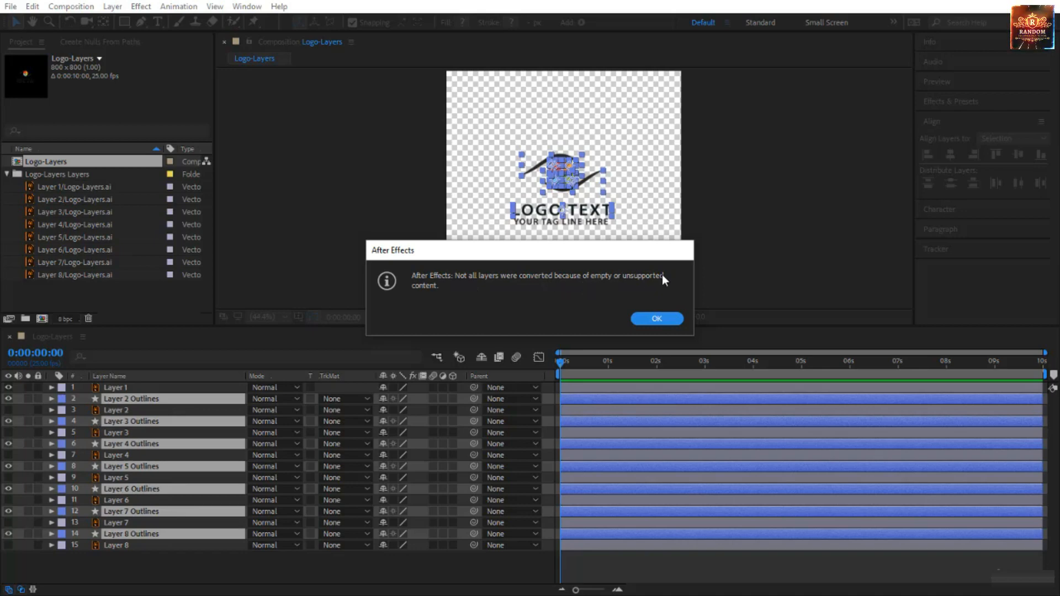
{"action": "left_click", "coordinate": [656, 320]}
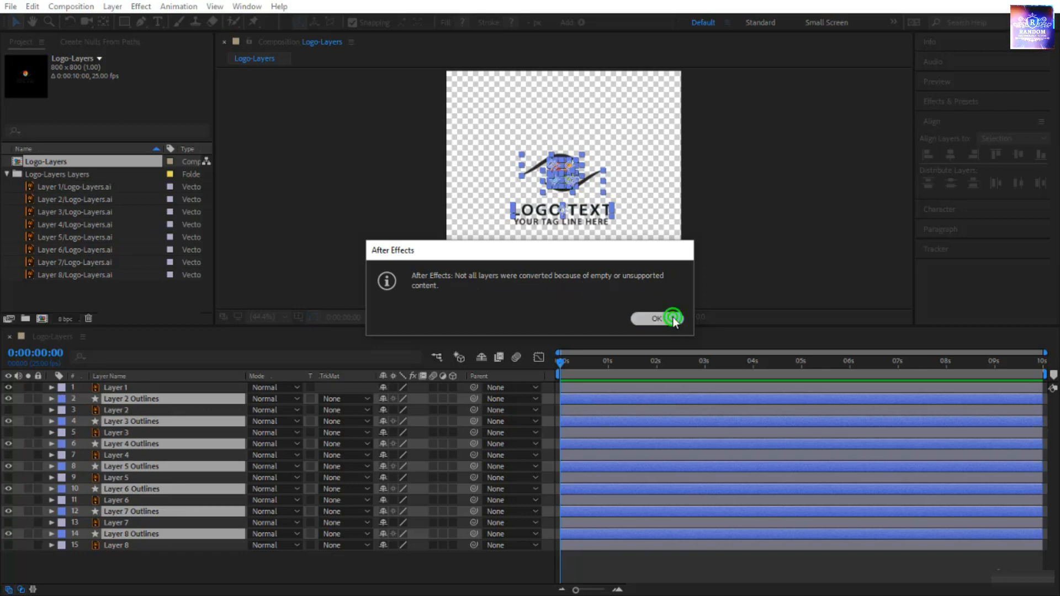
- Clear the selection, and check the original Layer 8 and Layer 1 among the outline layers
{"action": "left_click", "coordinate": [146, 555]}
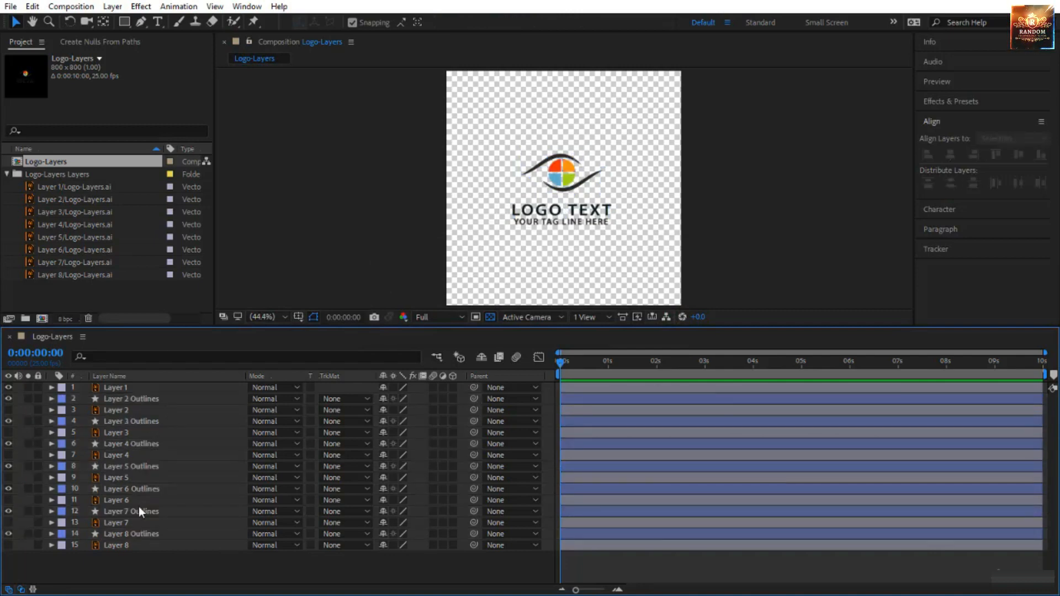
{"action": "left_click", "coordinate": [125, 546]}
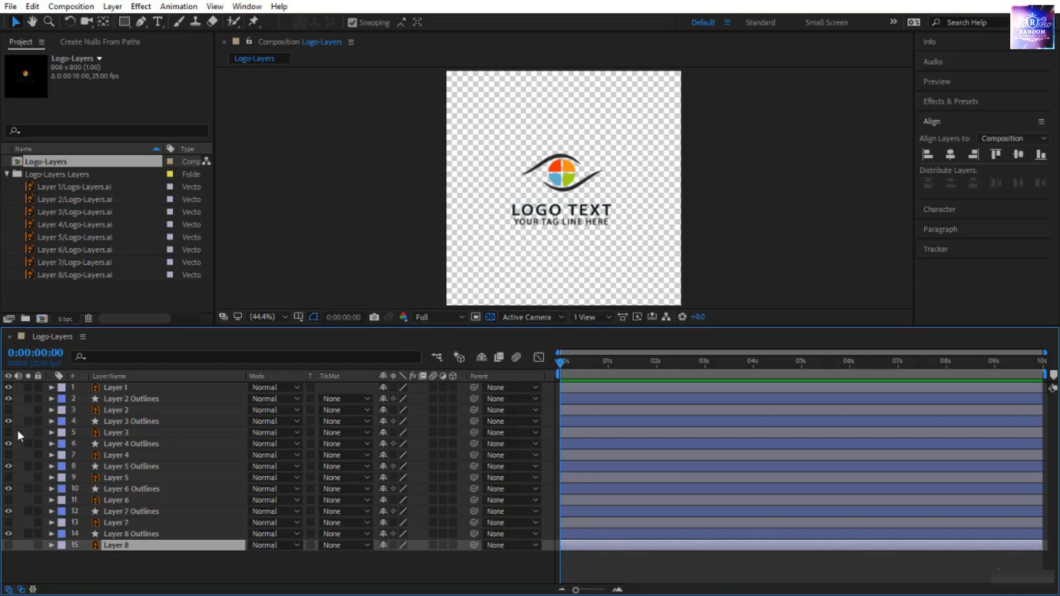
{"action": "left_click", "coordinate": [121, 390]}
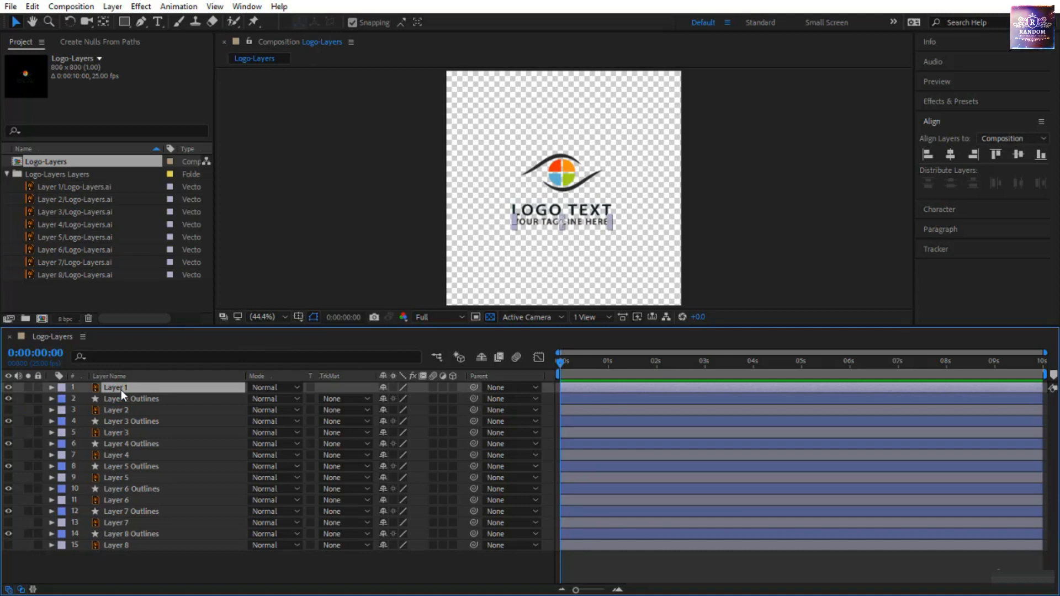
- Select the outline layers from Layer 2 Outlines to Layer 8 Outlines and group them together directly below Layer 1
{"action": "left_click", "coordinate": [121, 400]}
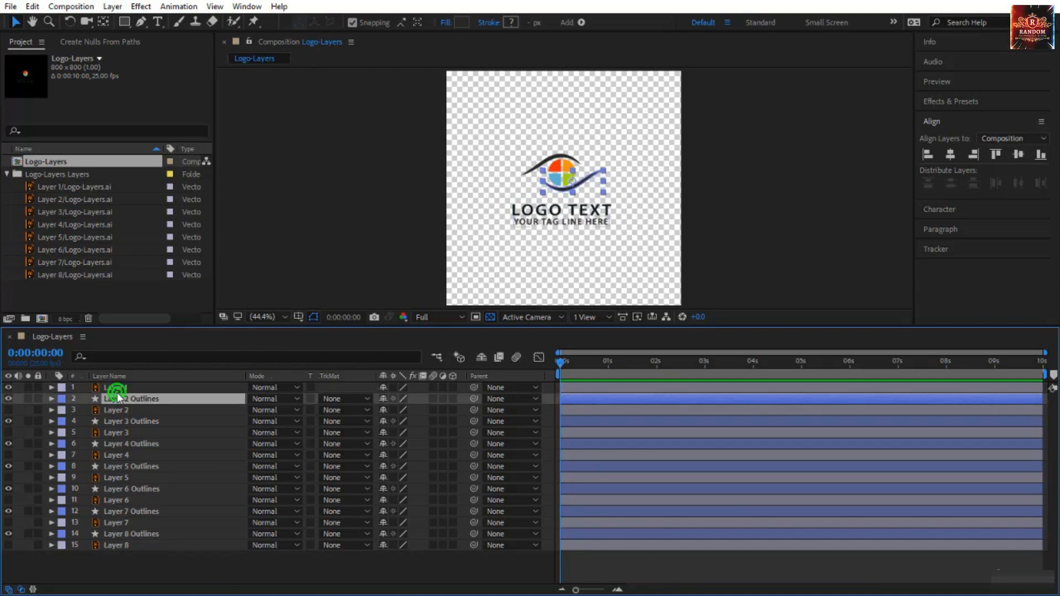
{"action": "left_click", "coordinate": [117, 390]}
{"action": "left_click", "coordinate": [134, 399]}
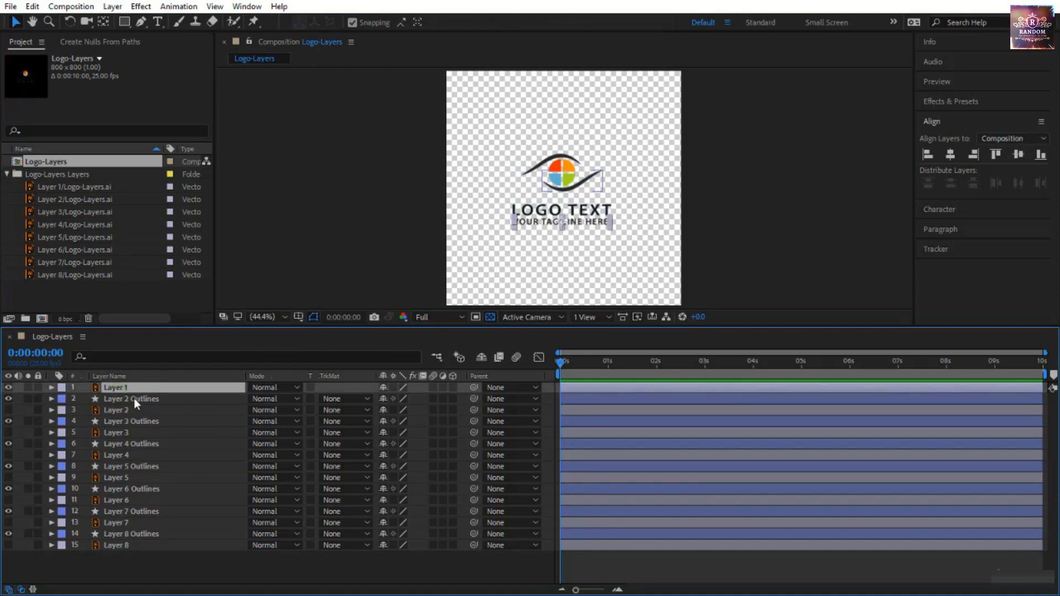
{"action": "left_click", "coordinate": [146, 420], "text": "ctrl"}
{"action": "left_click", "coordinate": [157, 445], "text": "ctrl"}
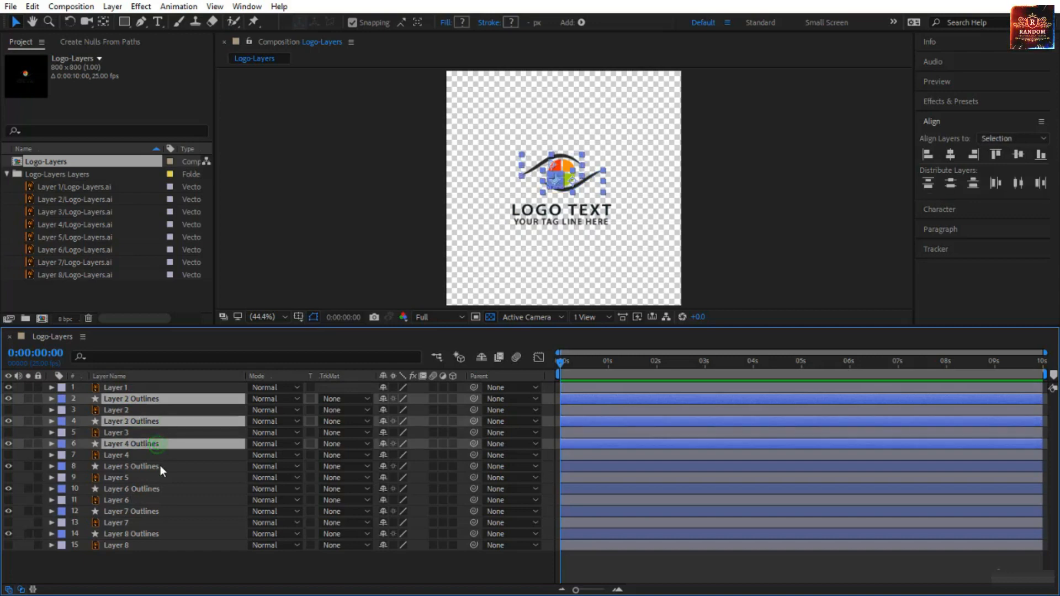
{"action": "left_click", "coordinate": [157, 467], "text": "ctrl"}
{"action": "left_click", "coordinate": [166, 490], "text": "ctrl"}
{"action": "left_click", "coordinate": [168, 511], "text": "ctrl"}
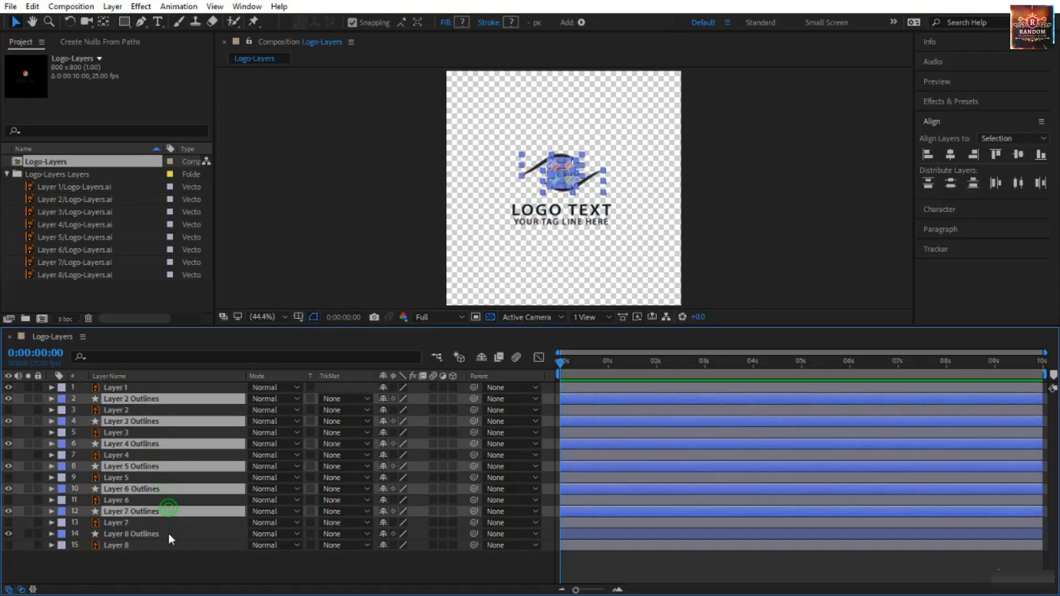
{"action": "left_click", "coordinate": [168, 534], "text": "ctrl"}
{"action": "left_click_drag", "start_coordinate": [131, 399], "coordinate": [131, 393]}
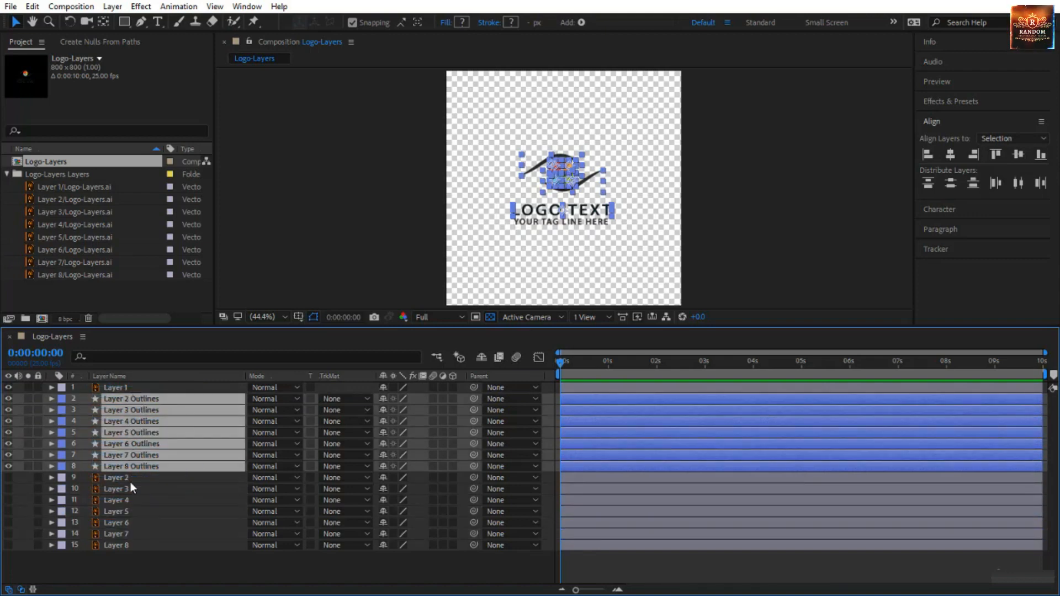
- Delete the original hidden vector layers, Layer 2 to Layer 8, from the composition
{"action": "left_click_drag", "start_coordinate": [121, 569], "coordinate": [149, 486]}
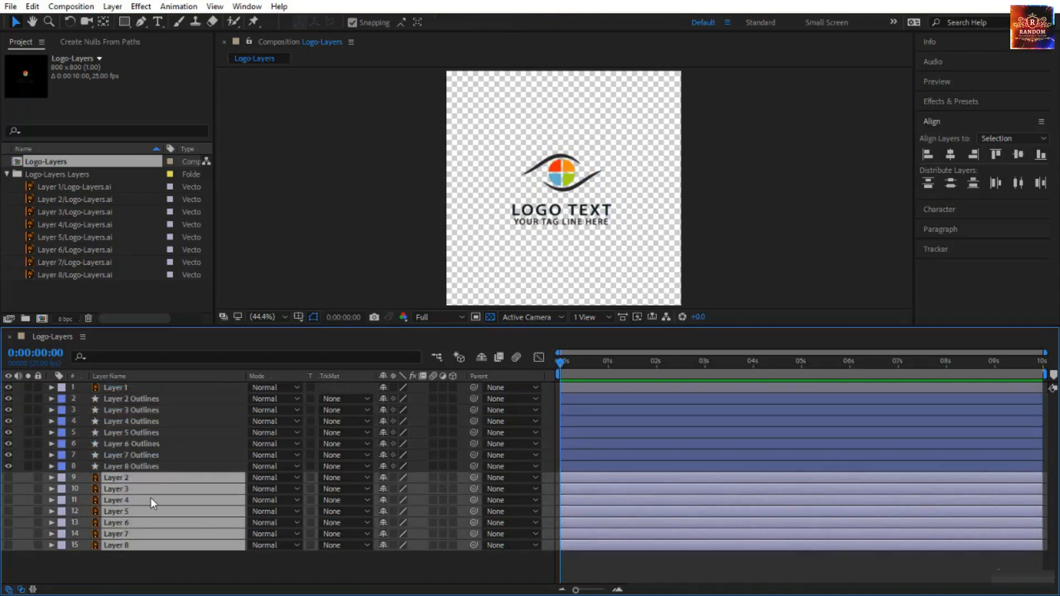
{"action": "key", "text": "Delete"}
- Expand the contents of Layer 8 Outlines and check which letter Groups 1, 2, 3, 8 and 7 contain
{"action": "left_click", "coordinate": [142, 468]}
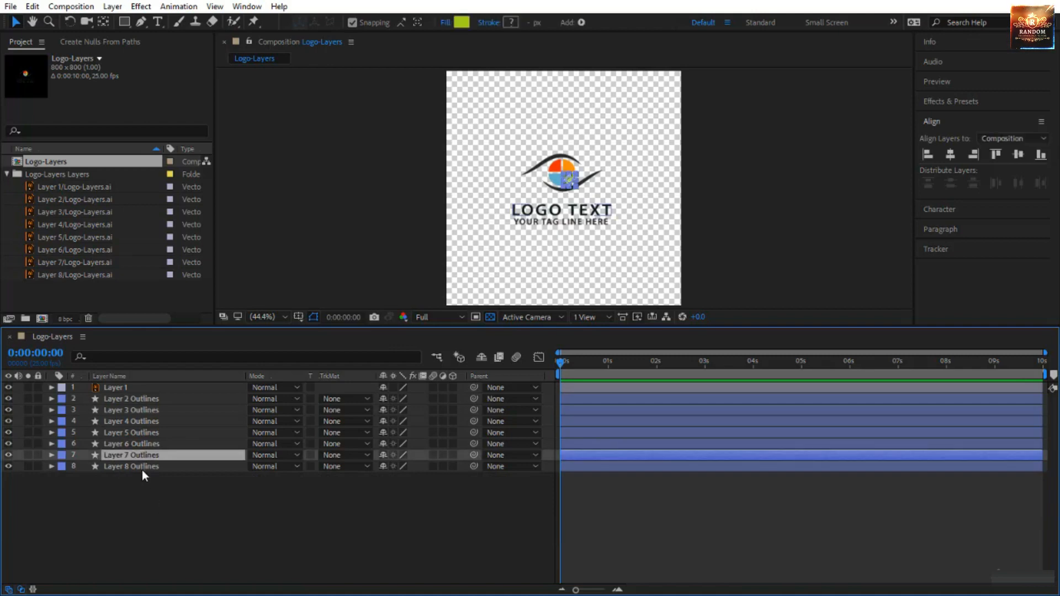
{"action": "left_click", "coordinate": [144, 476]}
{"action": "left_click", "coordinate": [144, 471]}
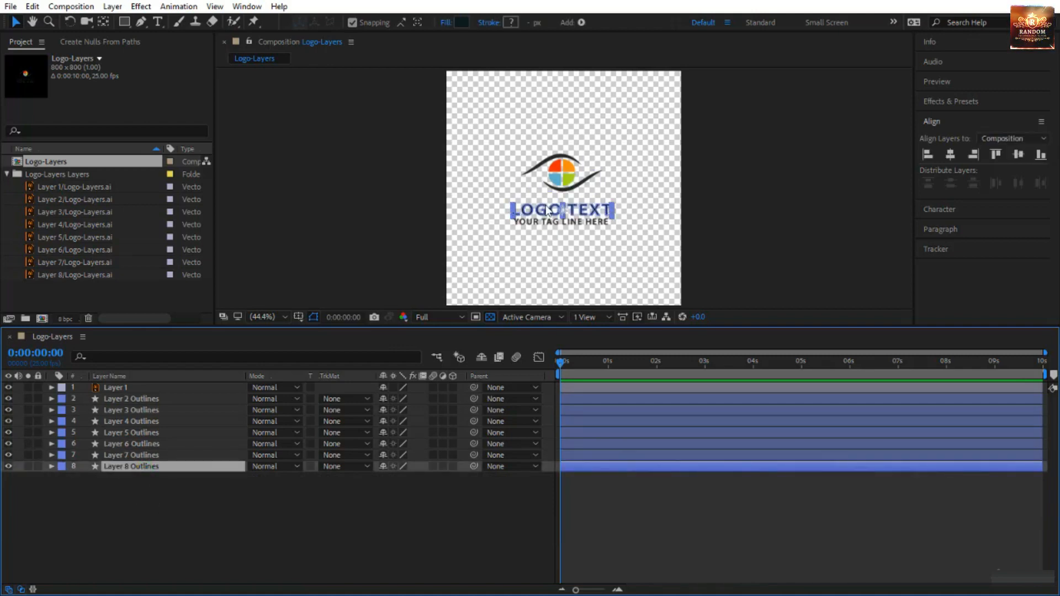
{"action": "left_click", "coordinate": [51, 467]}
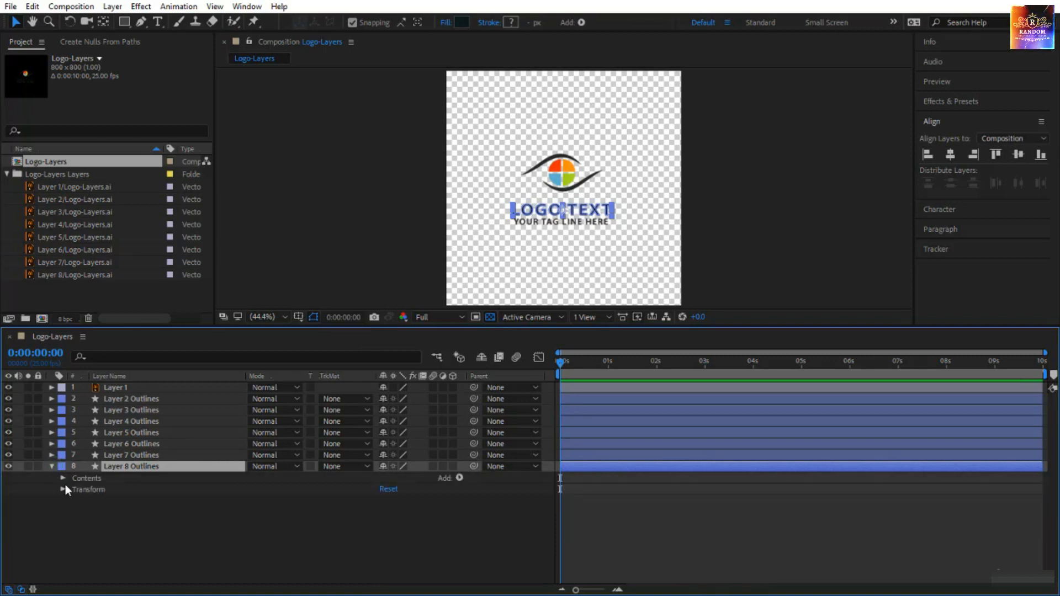
{"action": "left_click", "coordinate": [61, 478]}
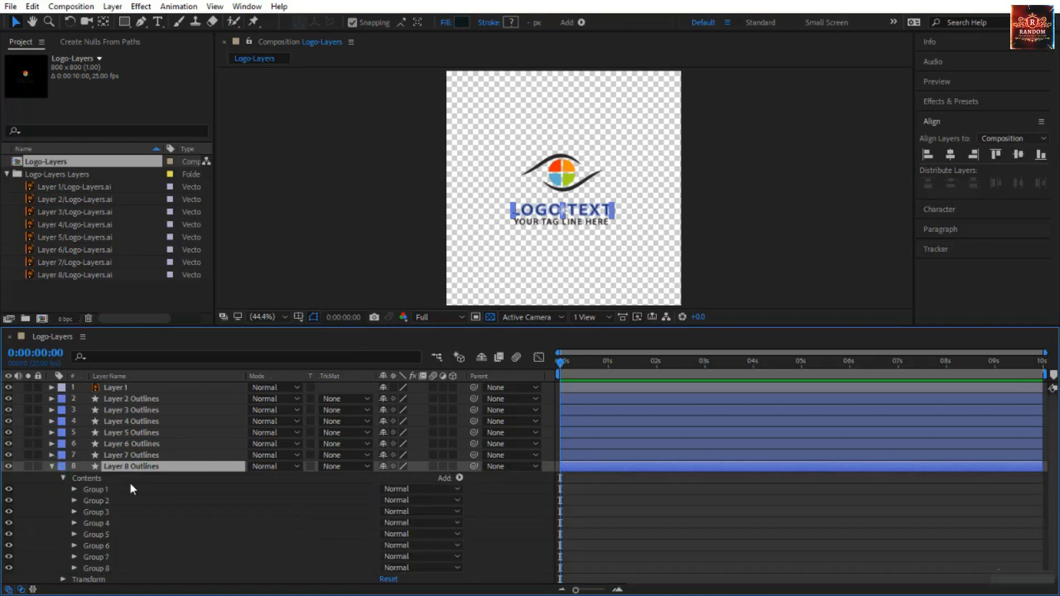
{"action": "left_click", "coordinate": [102, 489]}
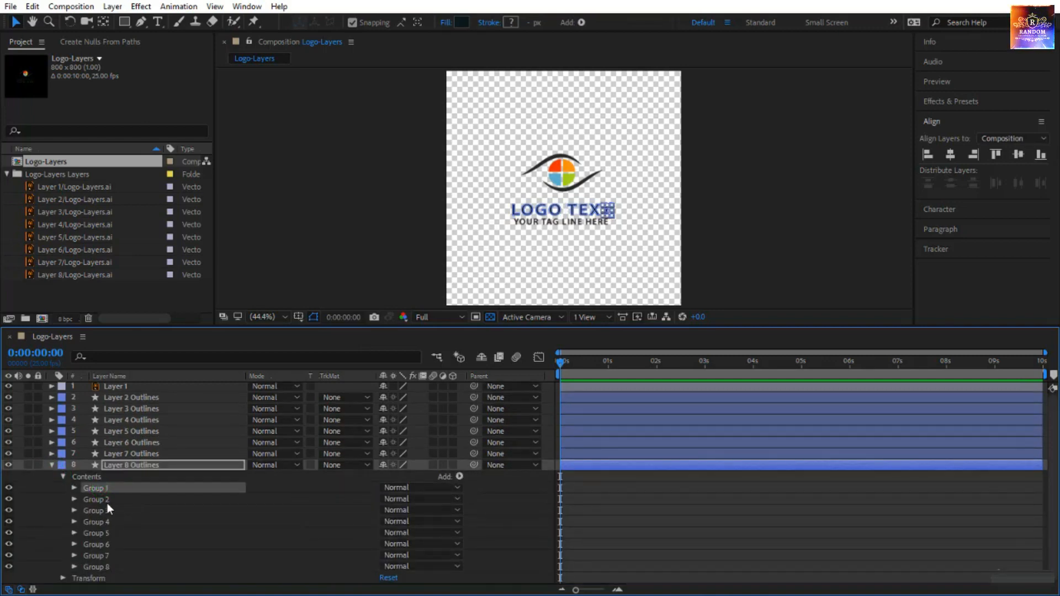
{"action": "left_click", "coordinate": [107, 500]}
{"action": "left_click", "coordinate": [107, 511]}
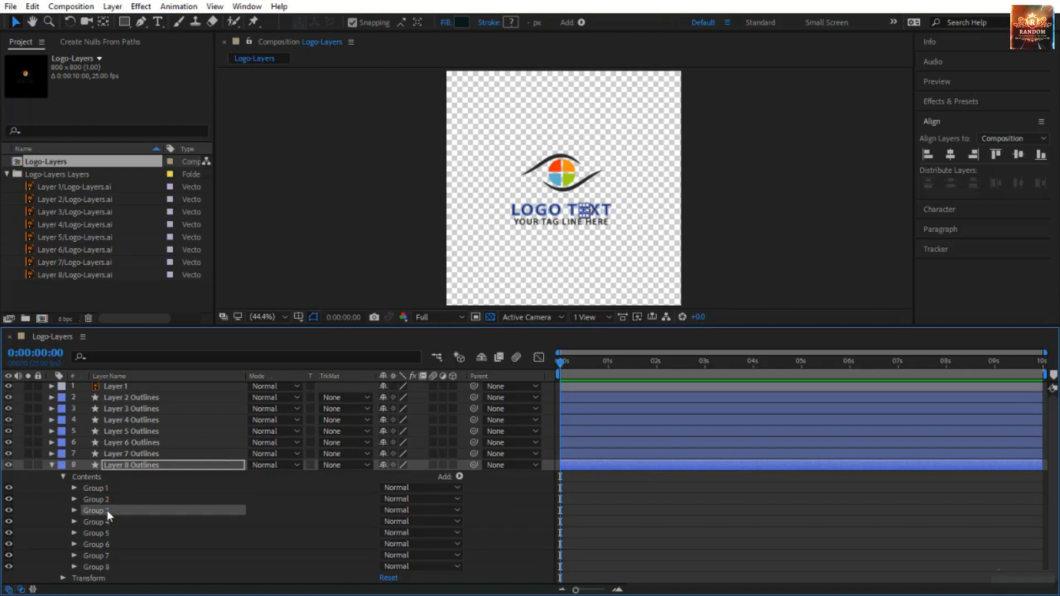
{"action": "left_click", "coordinate": [112, 565]}
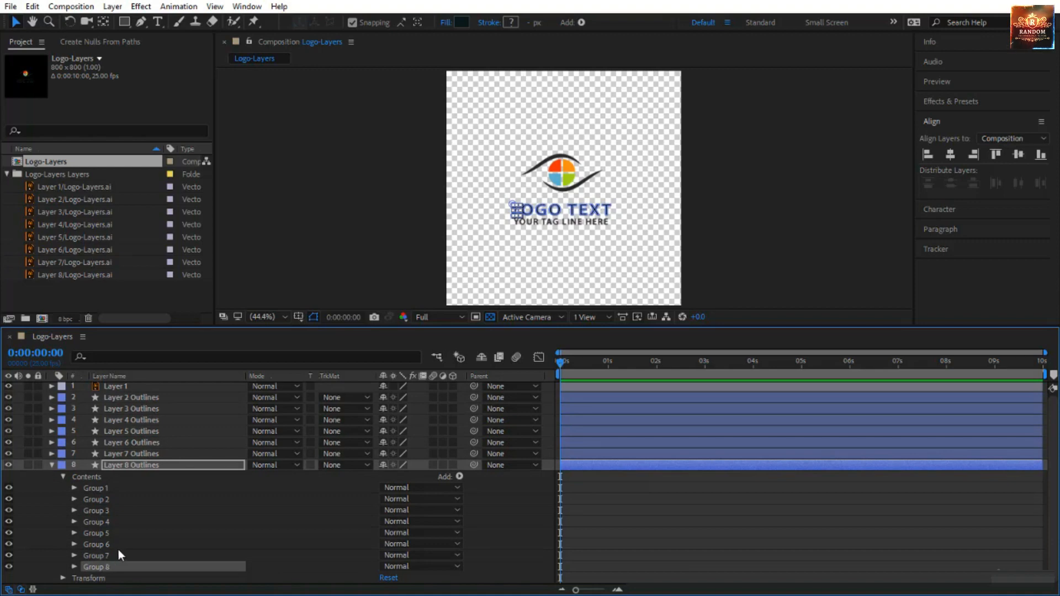
{"action": "left_click", "coordinate": [108, 554]}
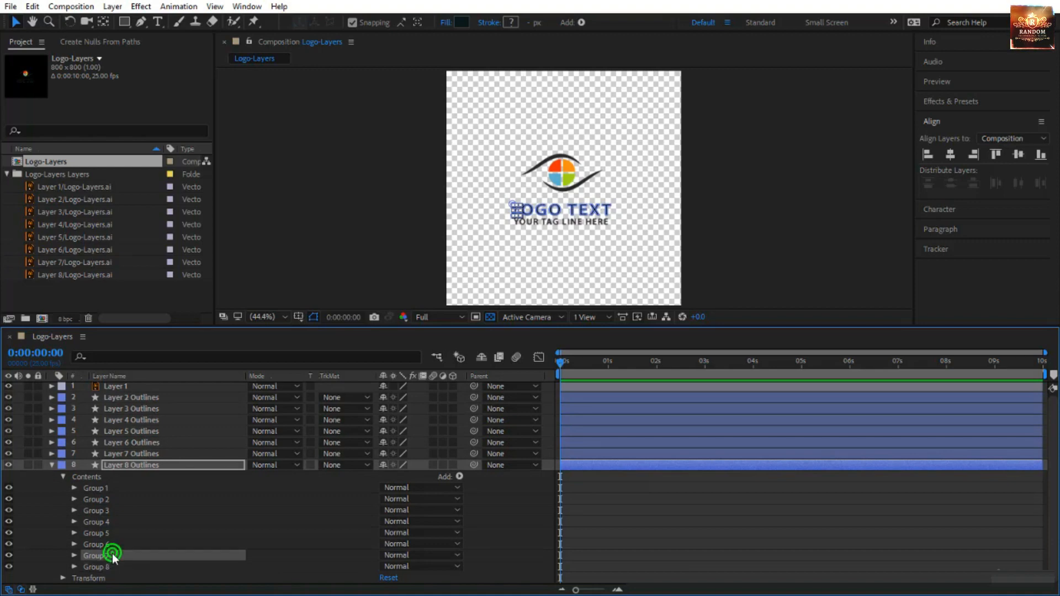
- Expand Group 7 of Layer 8 Outlines and examine its Path 1, Path 2 and Merge Paths 1 properties
{"action": "left_click", "coordinate": [74, 555]}
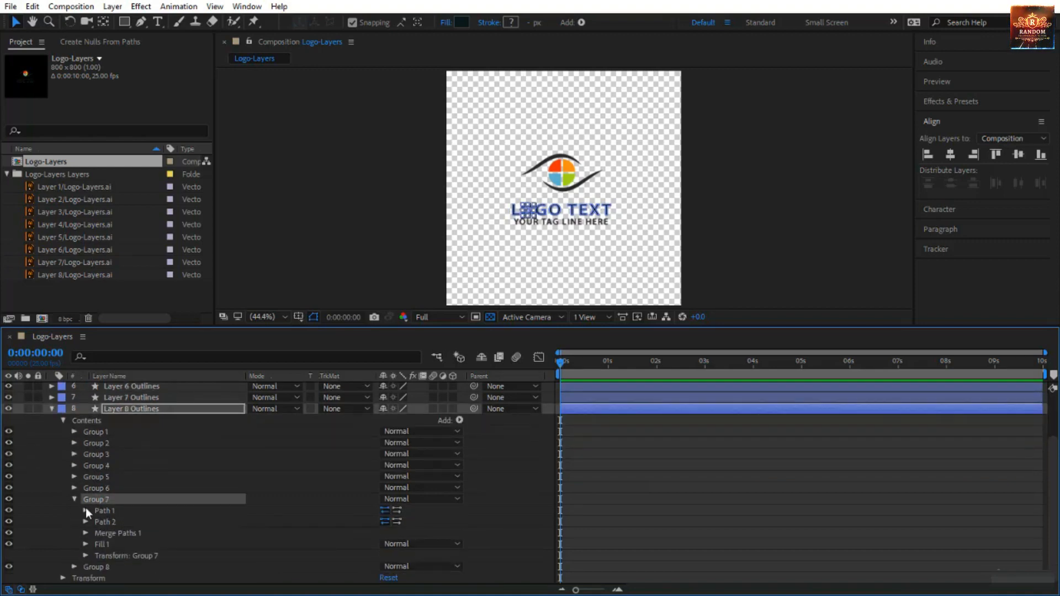
{"action": "left_click", "coordinate": [86, 510]}
{"action": "left_click", "coordinate": [128, 522]}
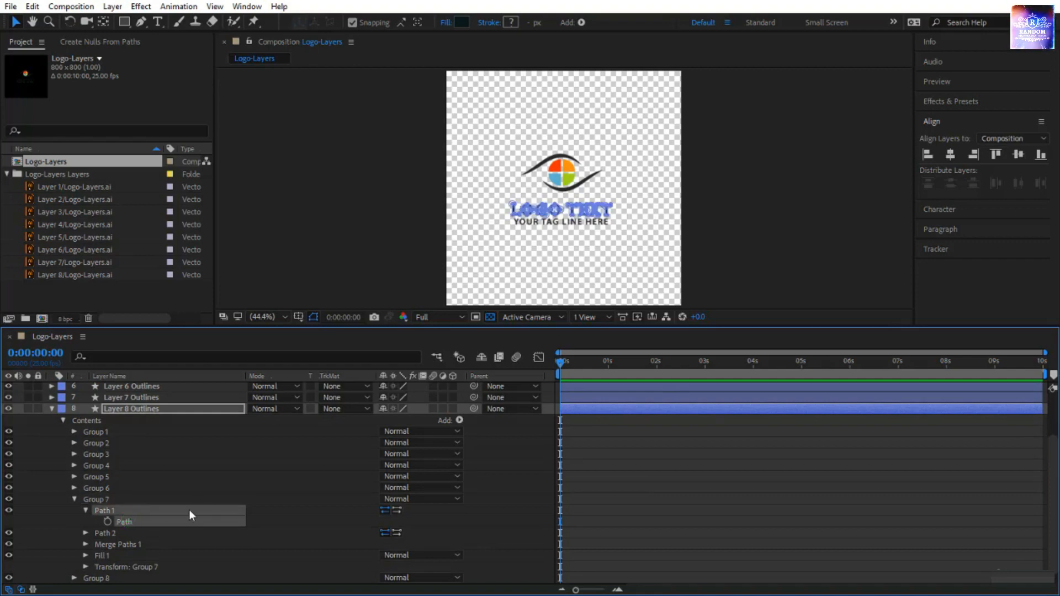
{"action": "left_click", "coordinate": [166, 543]}
{"action": "left_click", "coordinate": [143, 523]}
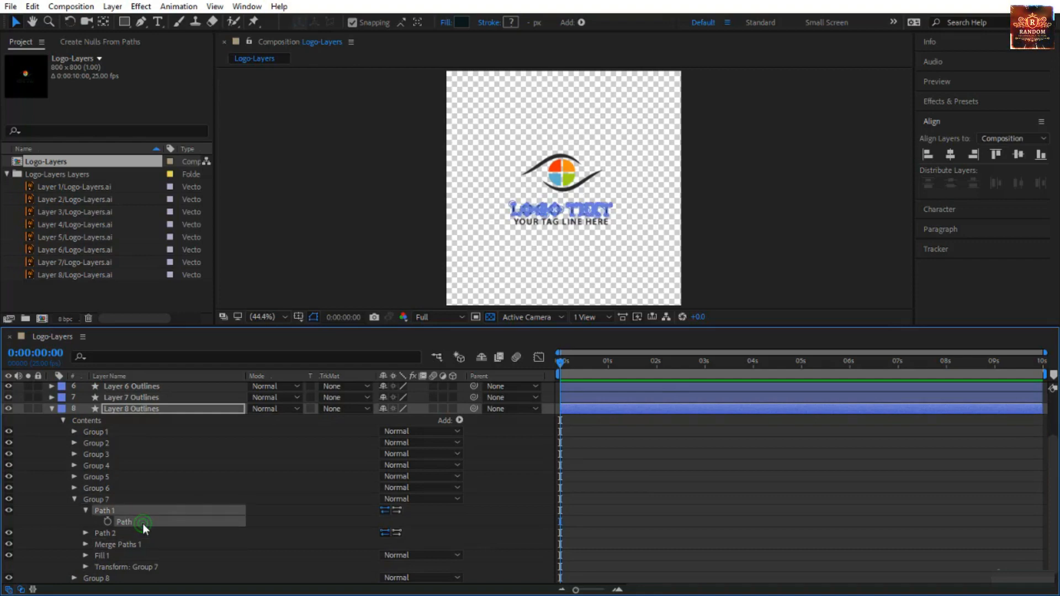
{"action": "left_click", "coordinate": [170, 525]}
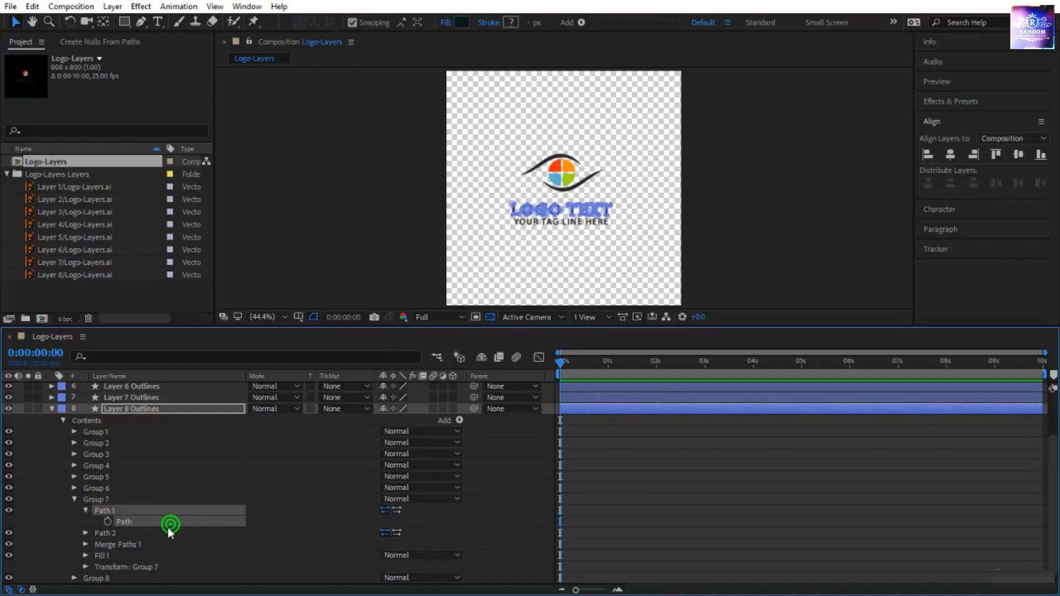
{"action": "left_click", "coordinate": [121, 534]}
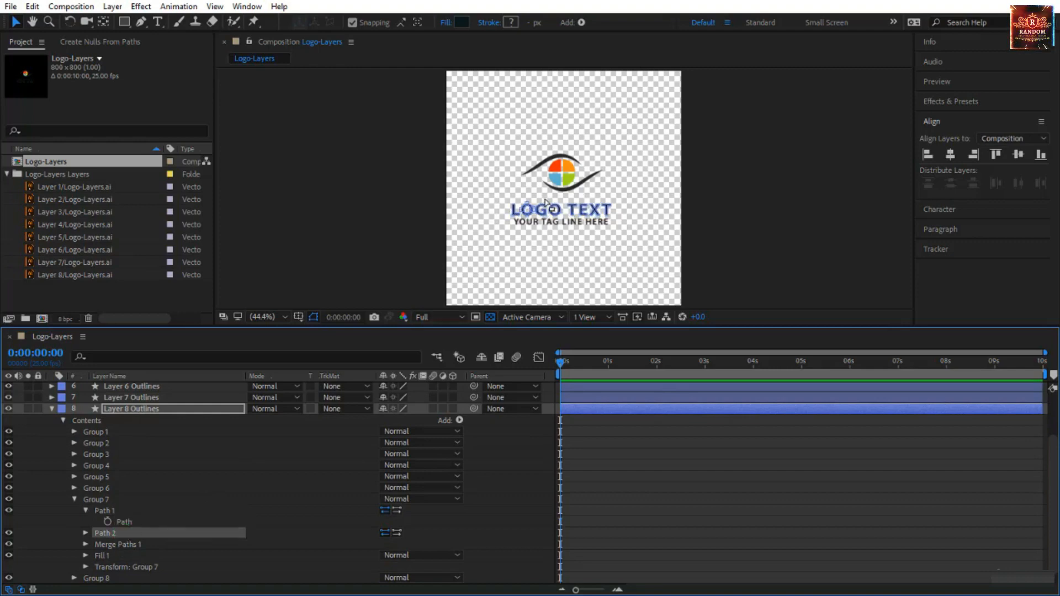
{"action": "left_click", "coordinate": [123, 545]}
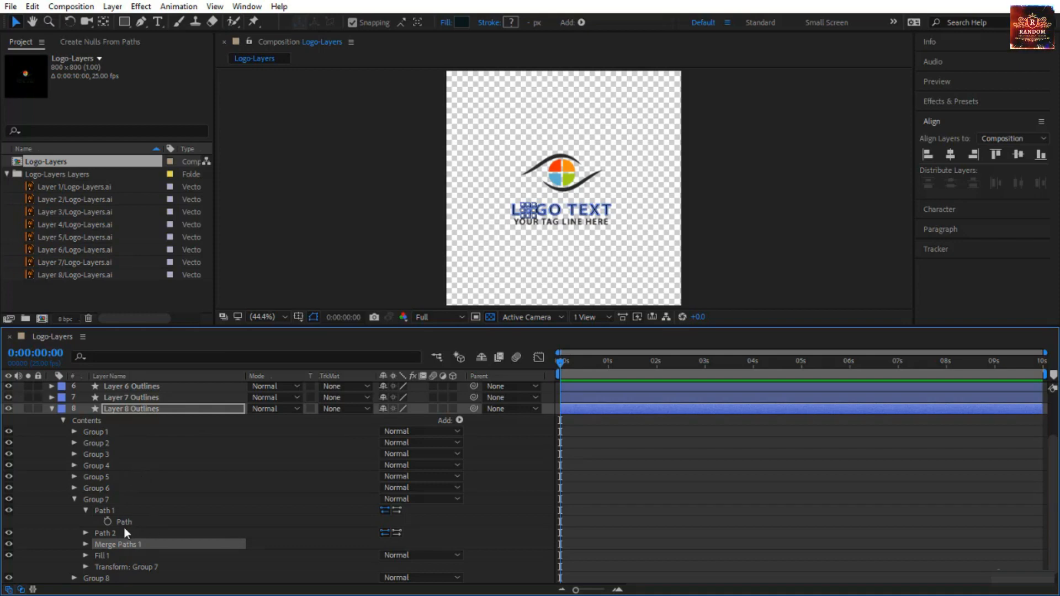
- Try changing the scale in Group 7's transform, undo the scaling, and collapse Layer 8 Outlines
{"action": "left_click", "coordinate": [149, 567]}
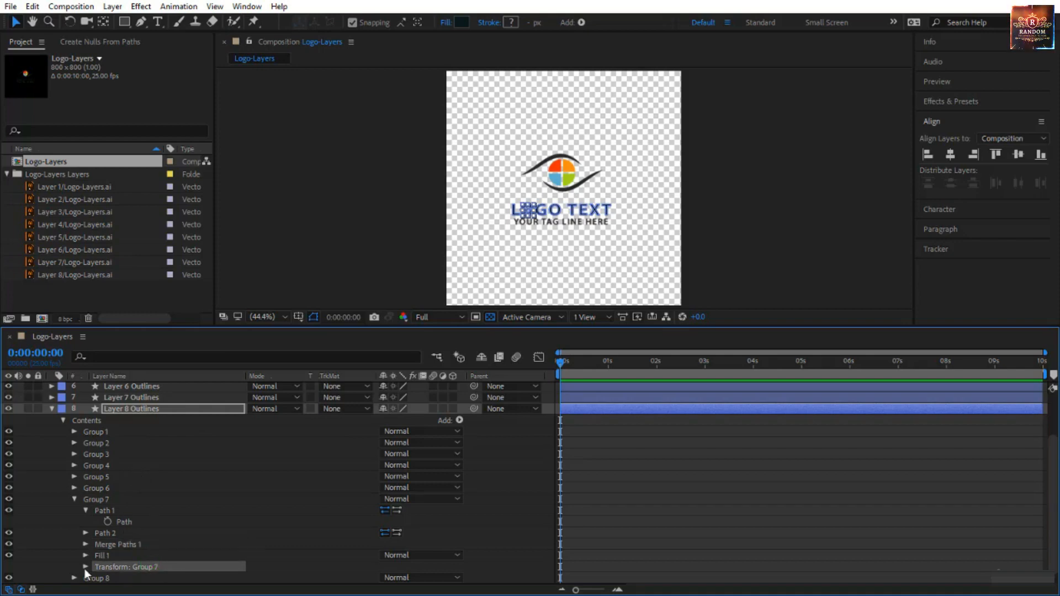
{"action": "left_click", "coordinate": [86, 567]}
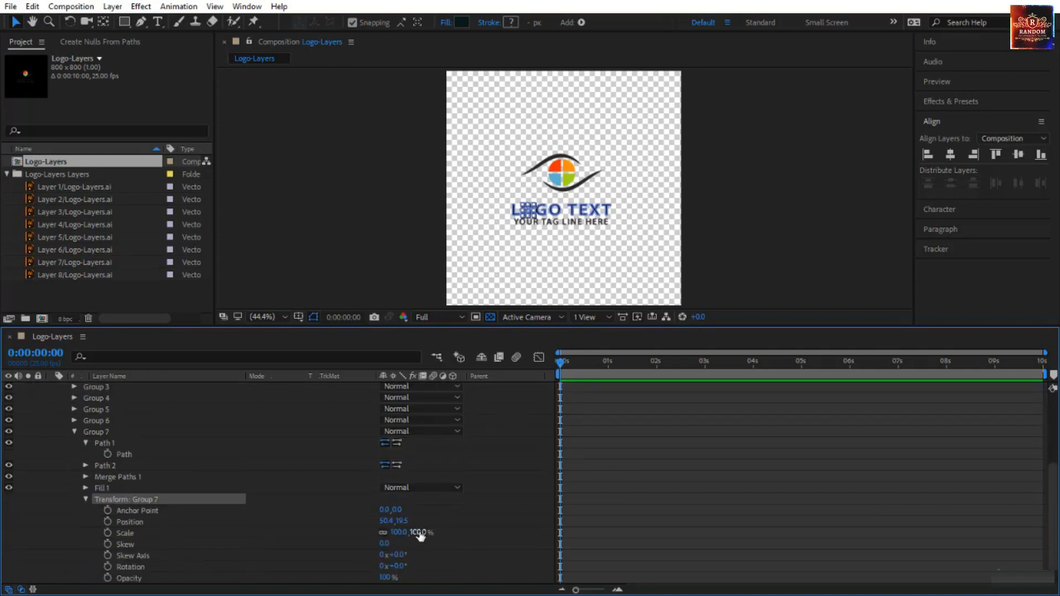
{"action": "left_click_drag", "start_coordinate": [418, 533], "coordinate": [559, 522]}
{"action": "key", "text": "ctrl+z"}
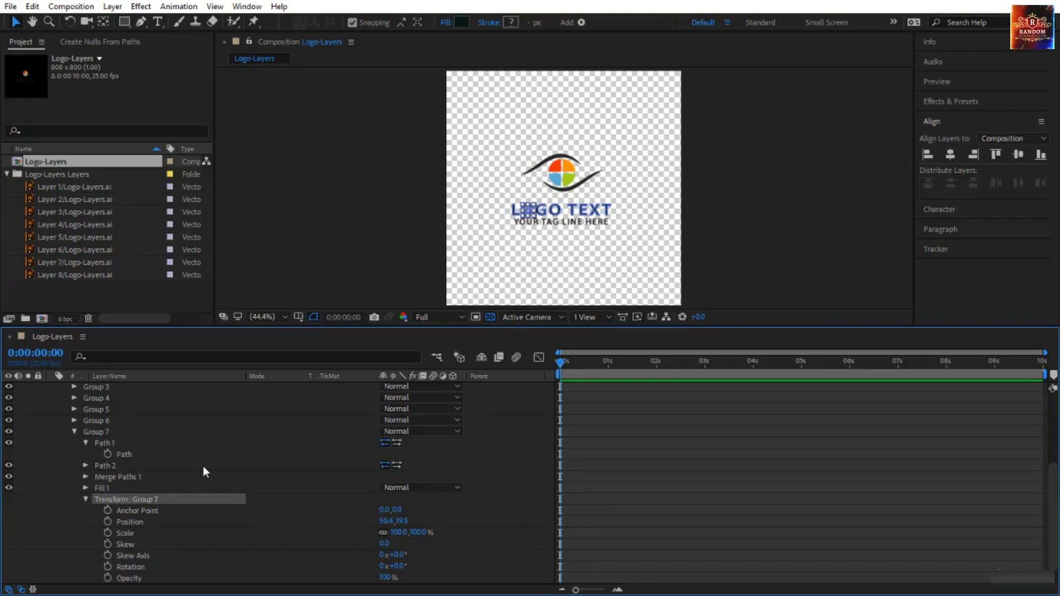
{"action": "scroll", "coordinate": [203, 466], "scroll_direction": "up", "scroll_amount": 5}
{"action": "left_click", "coordinate": [52, 466]}
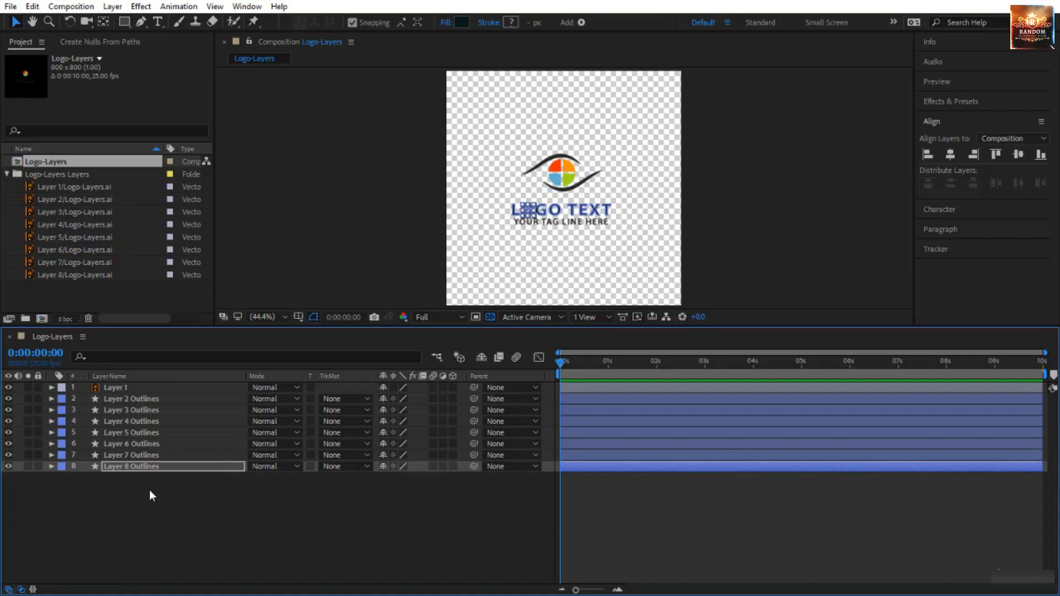
- Check which part of the logo Layer 1 contains, and clear the selection
{"action": "left_click", "coordinate": [161, 384]}
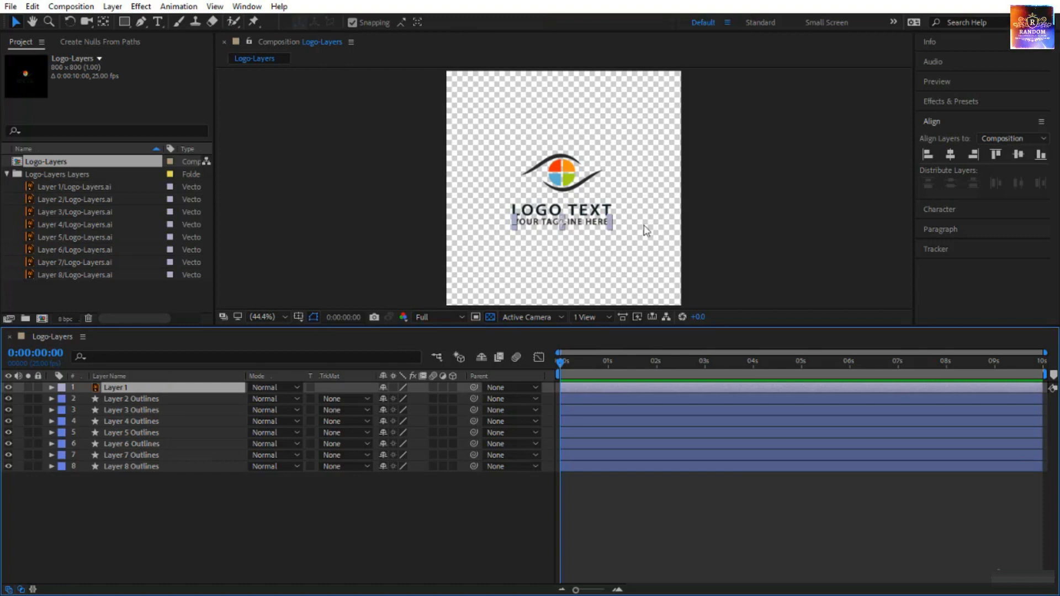
{"action": "left_click", "coordinate": [323, 504]}
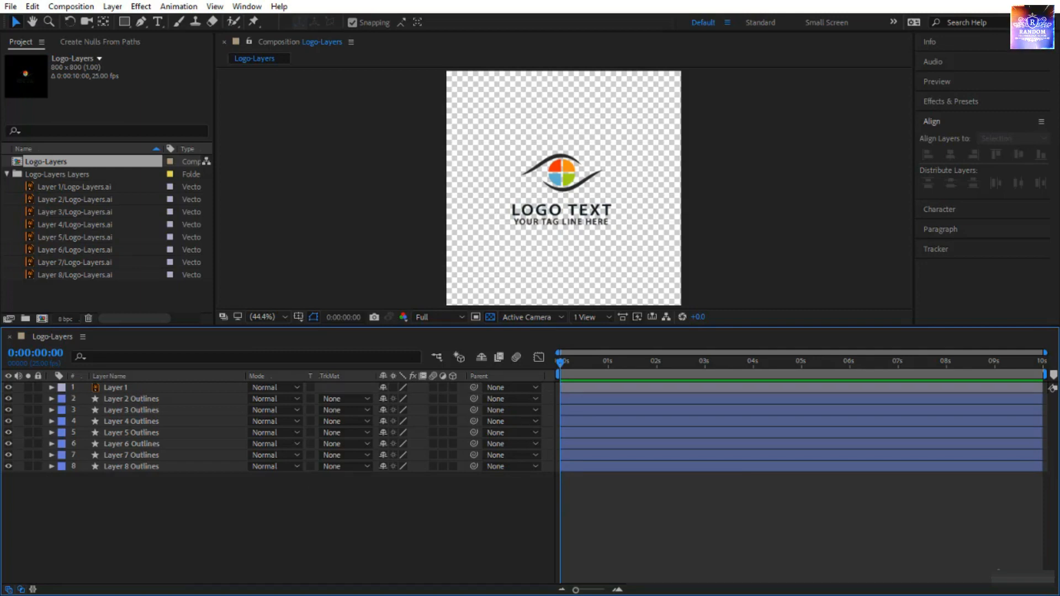
- Switch to Illustrator, rename Layer 1 as Tag Line, and toggle its visibility off and on to check its artwork
{"action": "key", "text": "alt+Tab"}
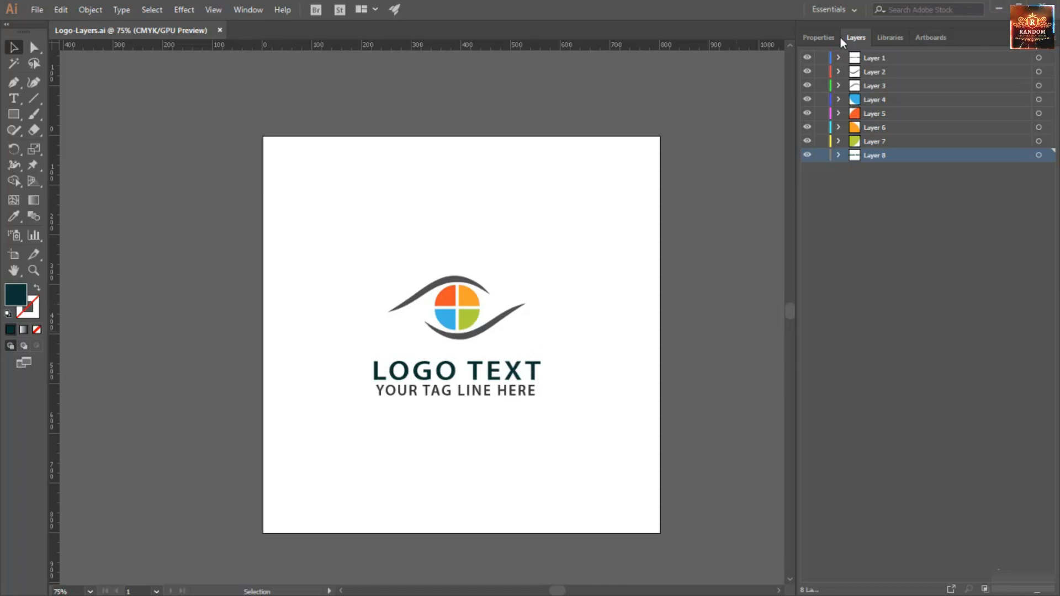
{"action": "left_click", "coordinate": [871, 194]}
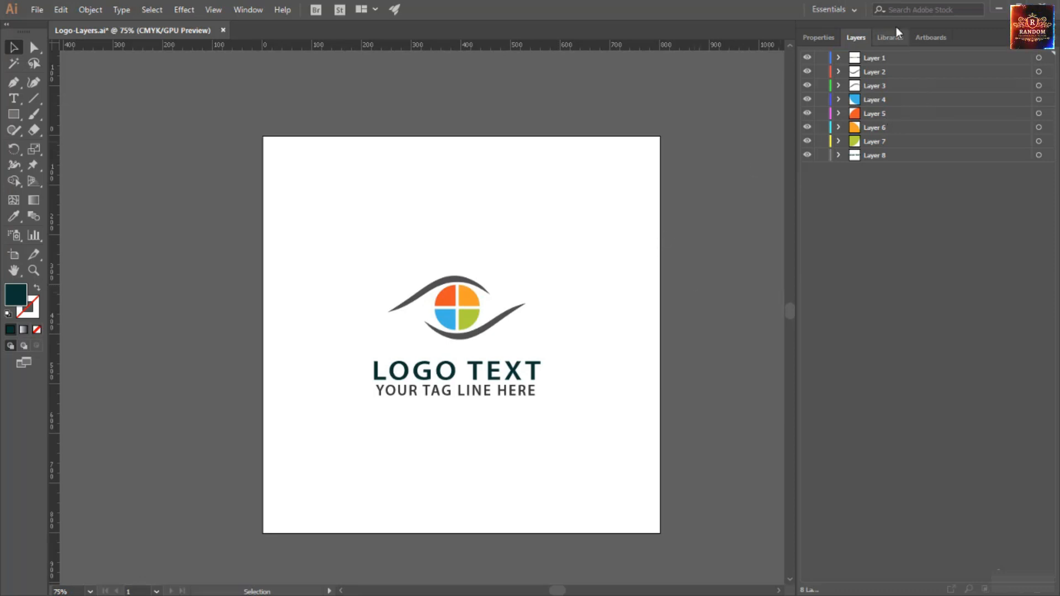
{"action": "left_click", "coordinate": [878, 63]}
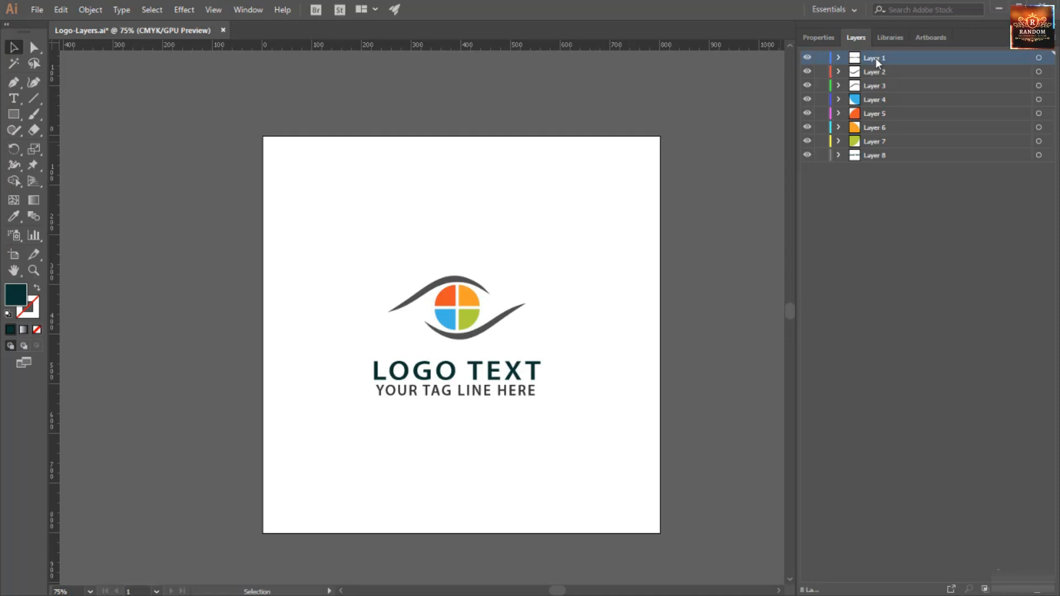
{"action": "double_click", "coordinate": [876, 59]}
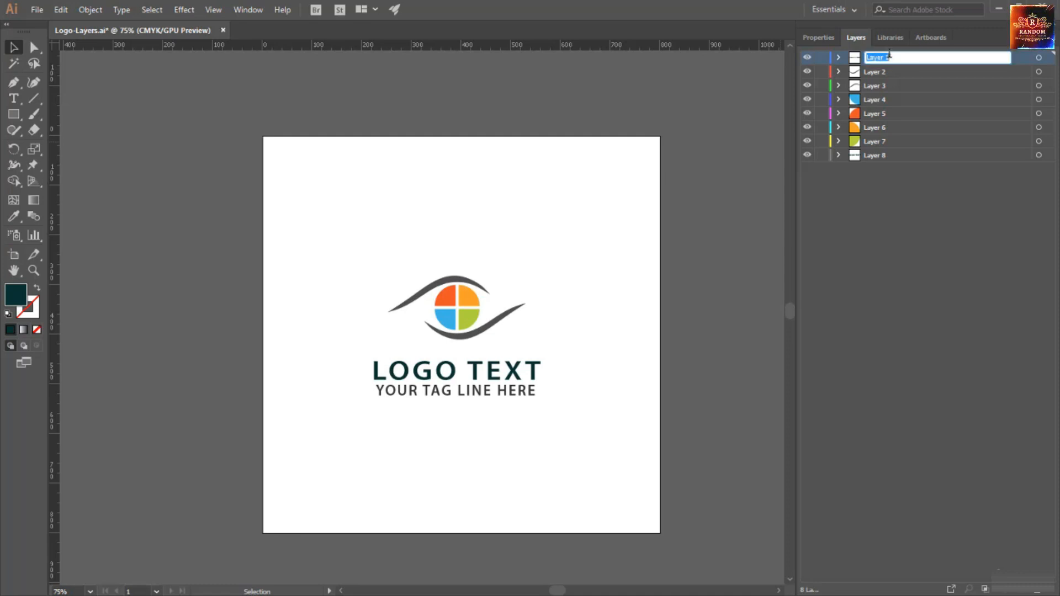
{"action": "type", "text": "Ta"}
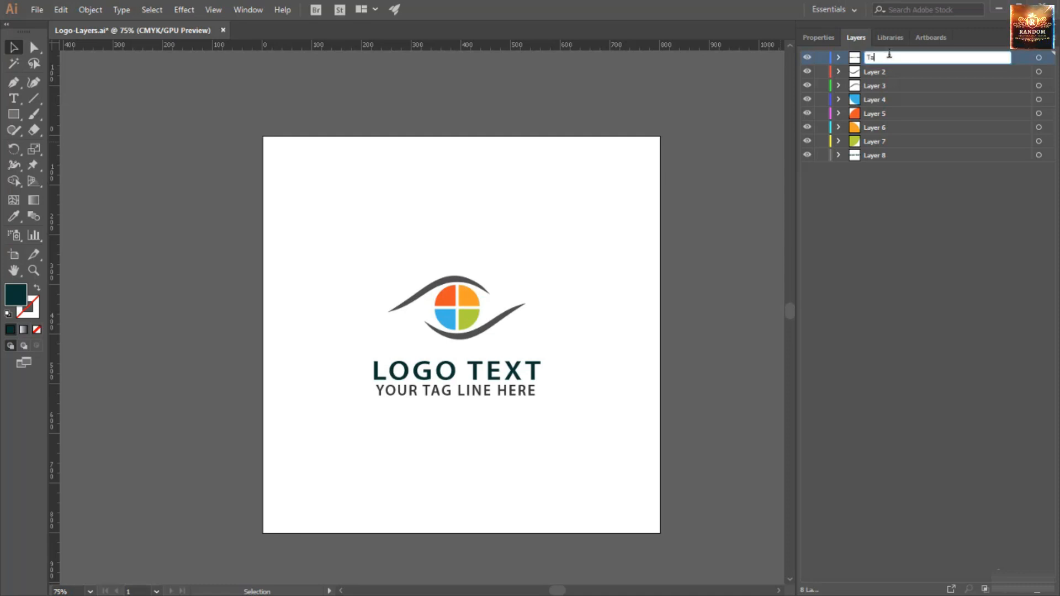
{"action": "type", "text": "g Lin"}
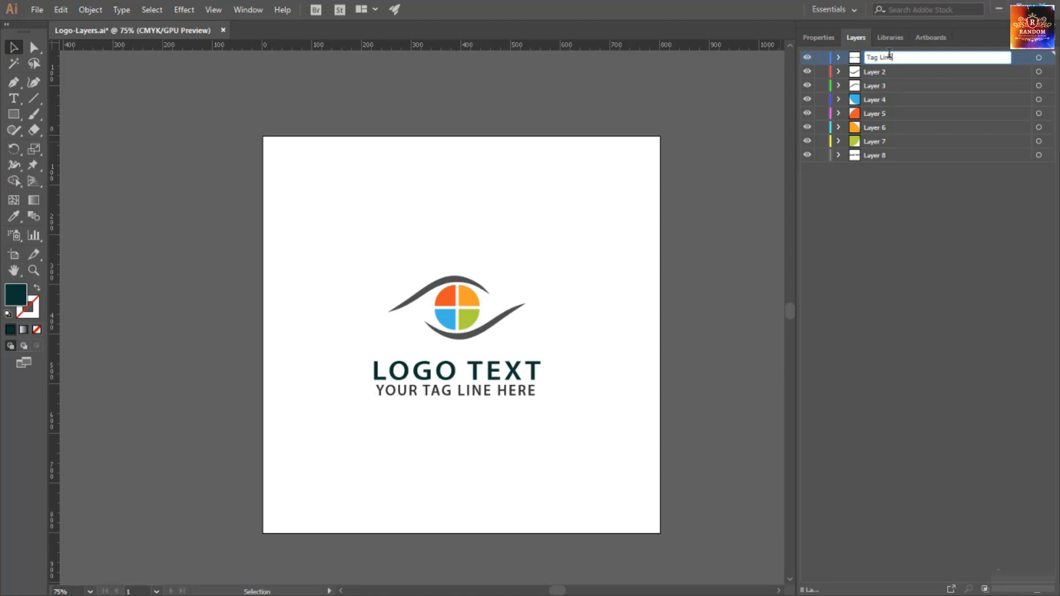
{"action": "type", "text": "e"}
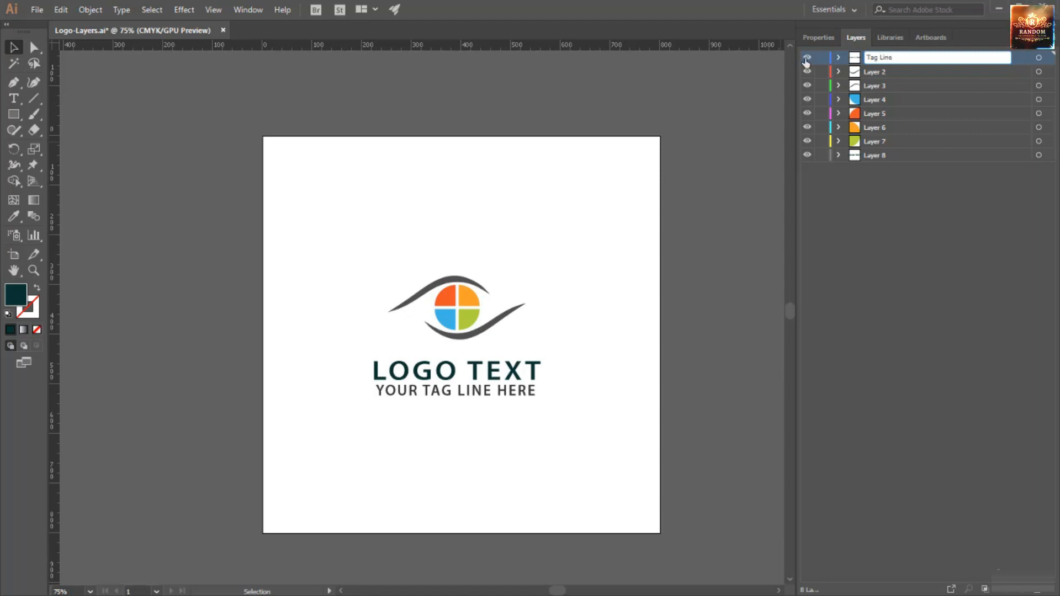
{"action": "key", "text": "Return"}
{"action": "left_click", "coordinate": [806, 59]}
{"action": "left_click", "coordinate": [807, 59]}
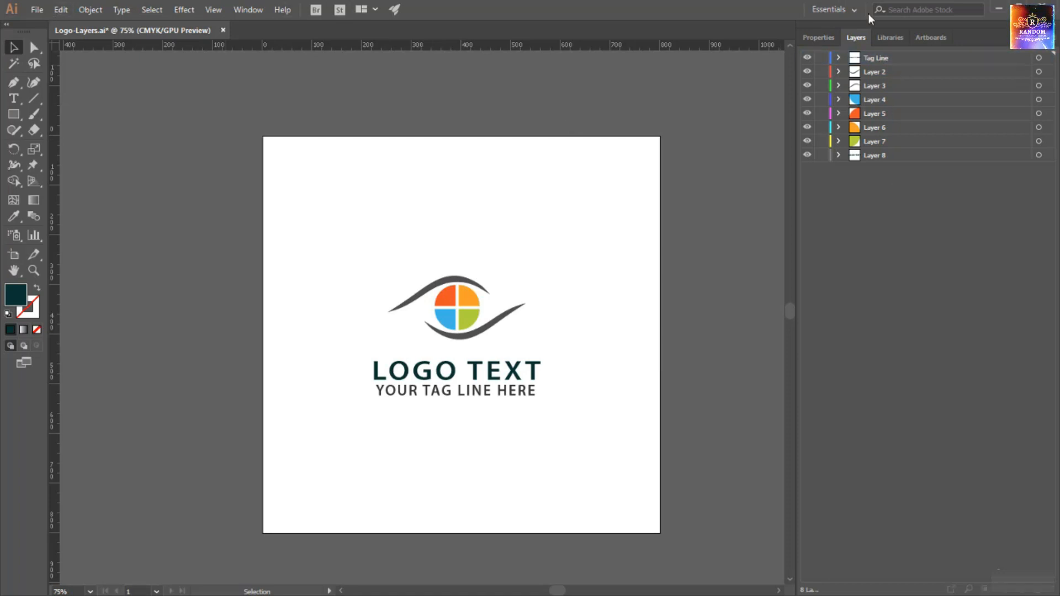
- Open the Logo-Layers-Renamed Illustrator file from the Vector Files folder
{"action": "left_click", "coordinate": [37, 10]}
{"action": "left_click", "coordinate": [80, 54]}
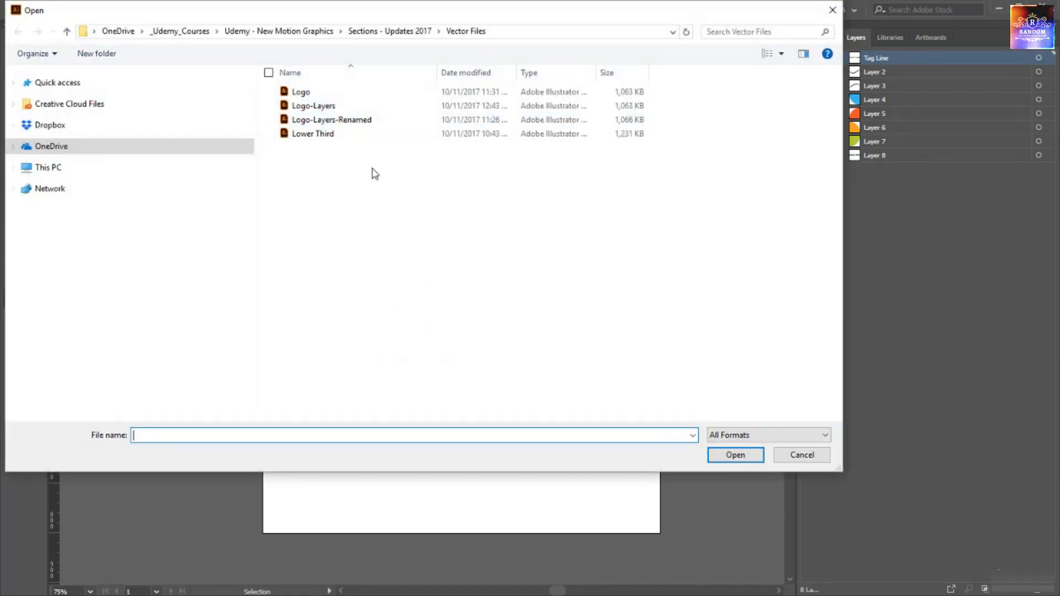
{"action": "left_click", "coordinate": [355, 120]}
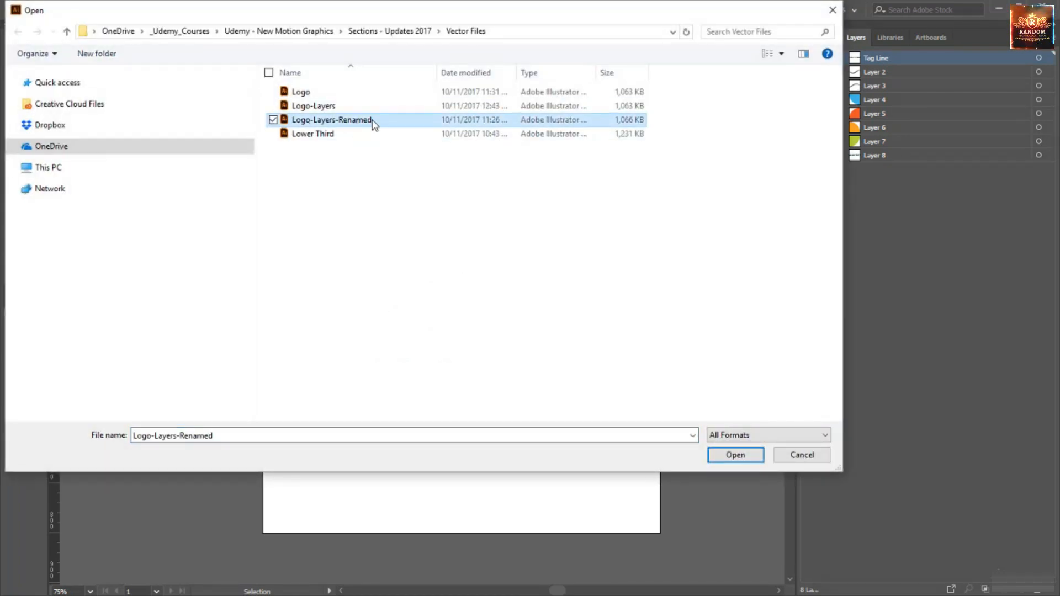
{"action": "left_click", "coordinate": [730, 456]}
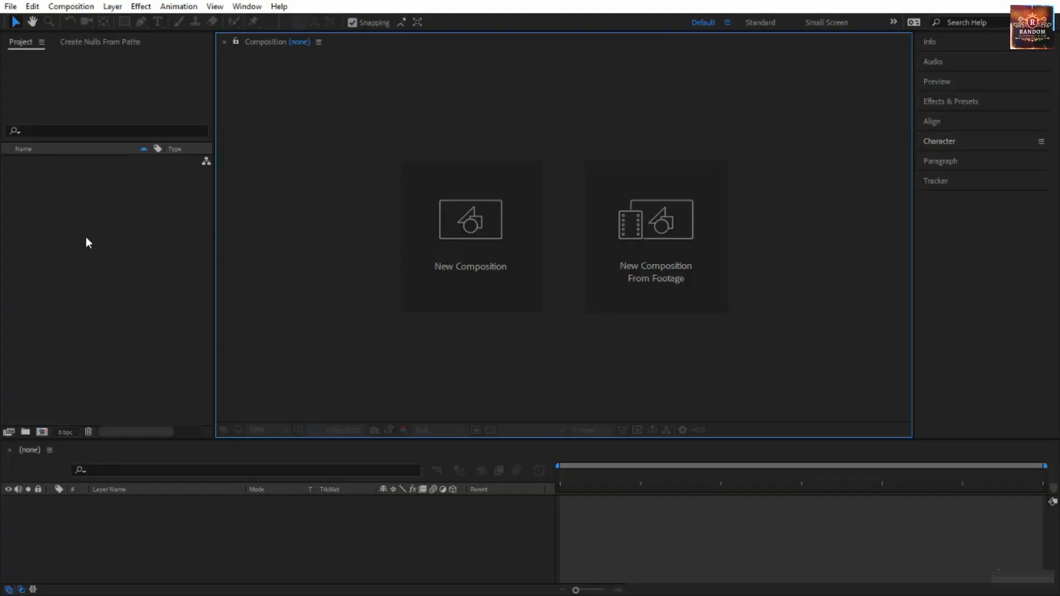
- Switch to After Effects and import Logo-Layers-Renamed as Composition - Retain Layer Sizes
{"action": "right_click", "coordinate": [86, 238]}
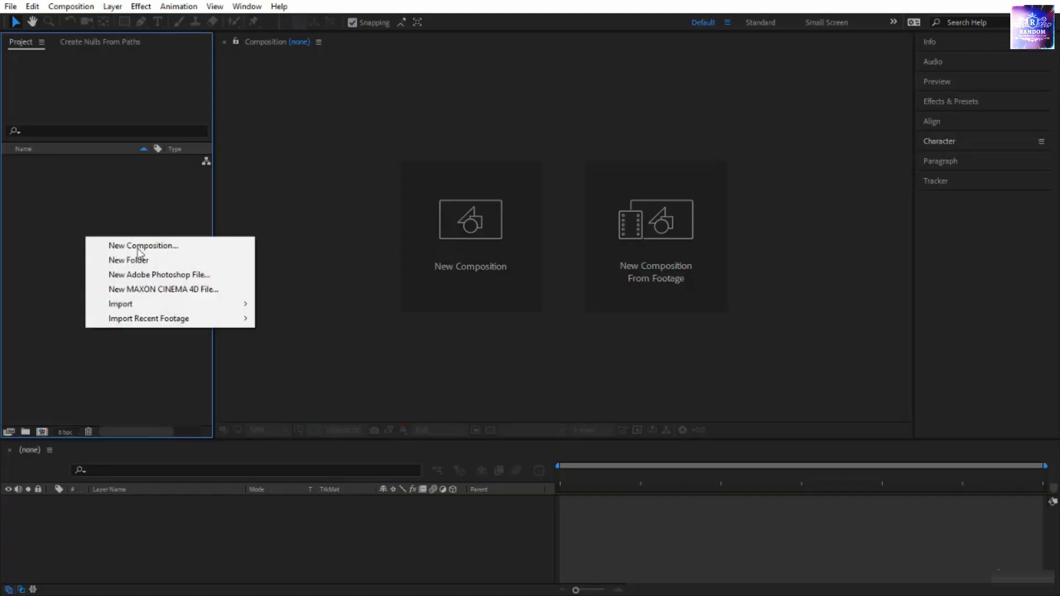
{"action": "mouse_move", "coordinate": [178, 307]}
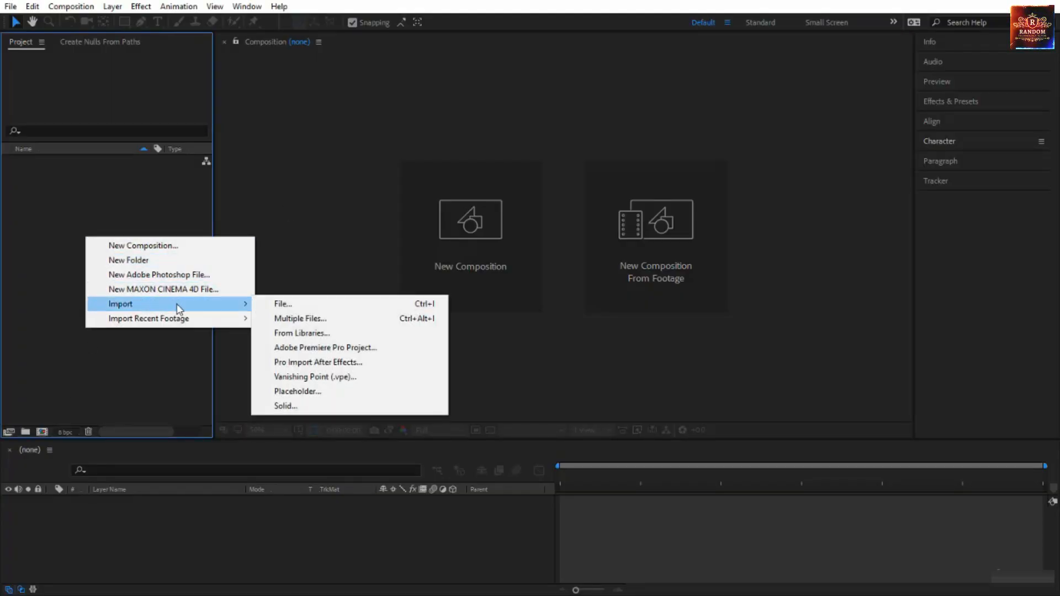
{"action": "left_click", "coordinate": [307, 302]}
{"action": "left_click", "coordinate": [350, 124]}
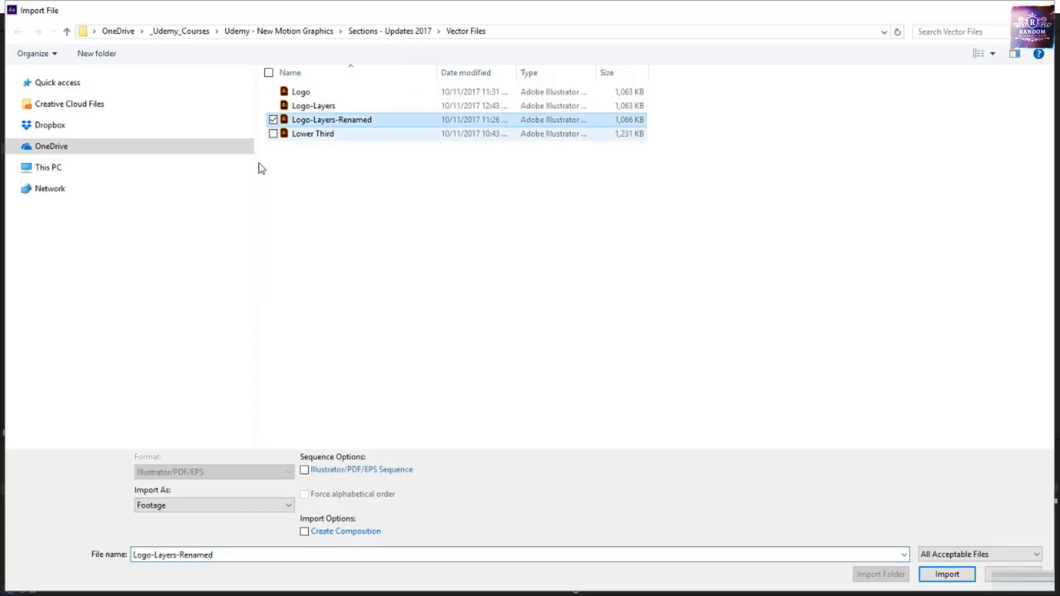
{"action": "left_click", "coordinate": [181, 505]}
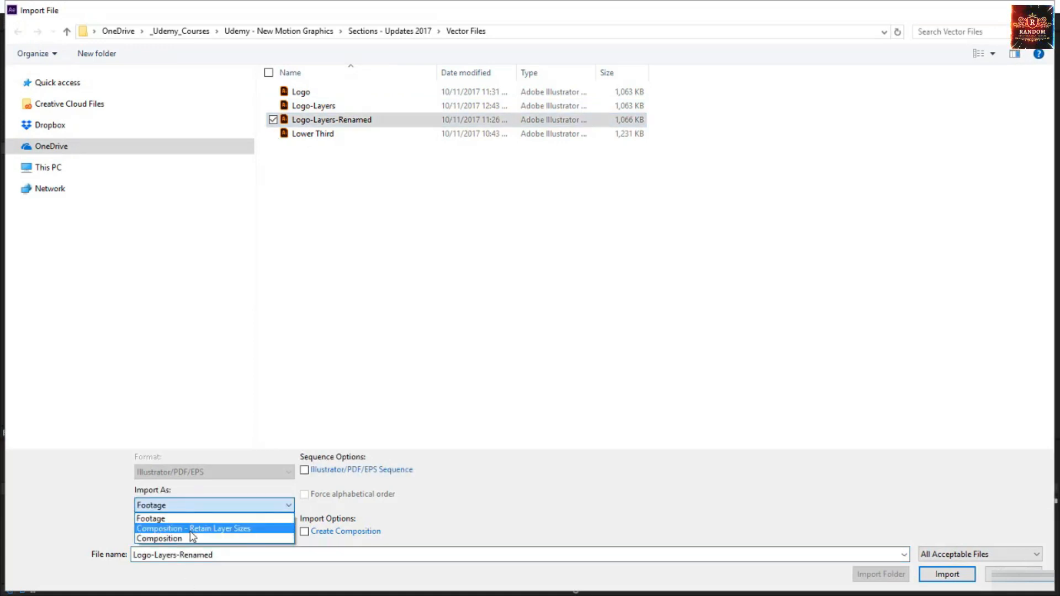
{"action": "left_click", "coordinate": [191, 529]}
{"action": "left_click", "coordinate": [945, 574]}
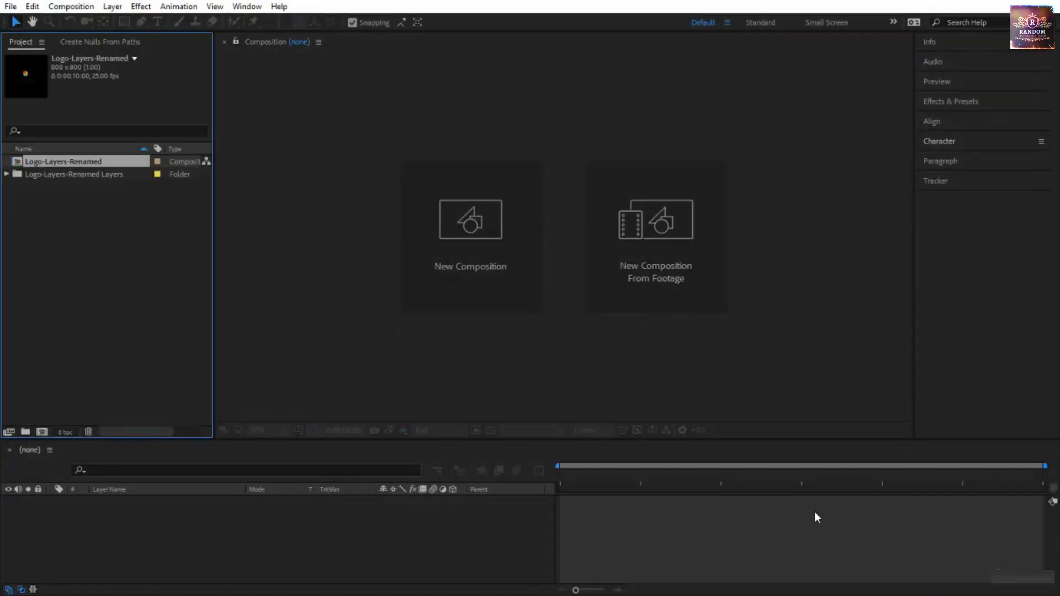
- Expand the Logo-Layers-Renamed Layers folder, open the Logo-Layers-Renamed composition, and enlarge the timeline area to show all its layers
{"action": "double_click", "coordinate": [81, 167]}
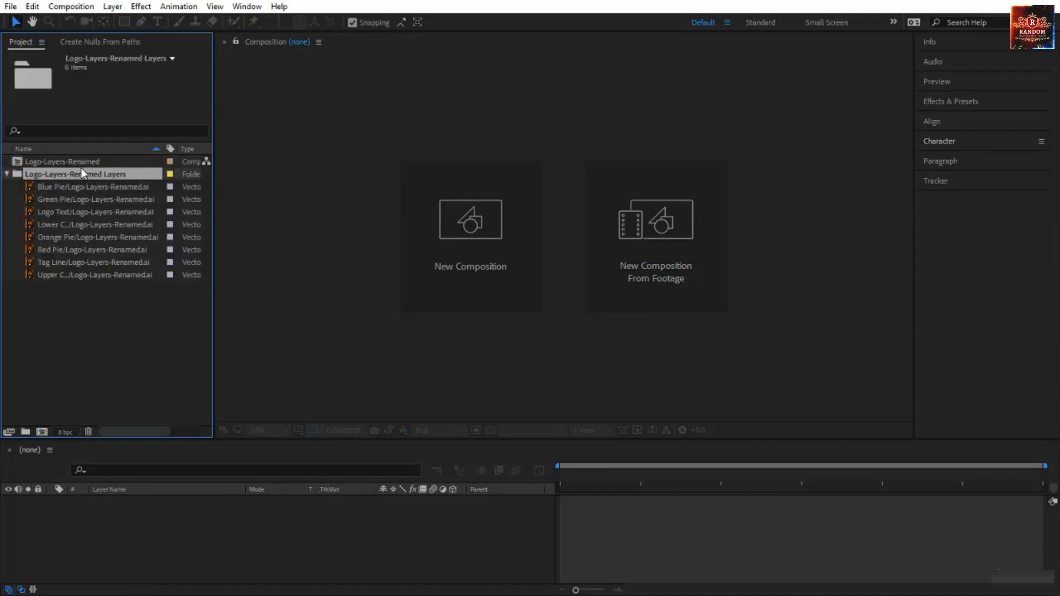
{"action": "left_click", "coordinate": [79, 165]}
{"action": "double_click", "coordinate": [78, 164]}
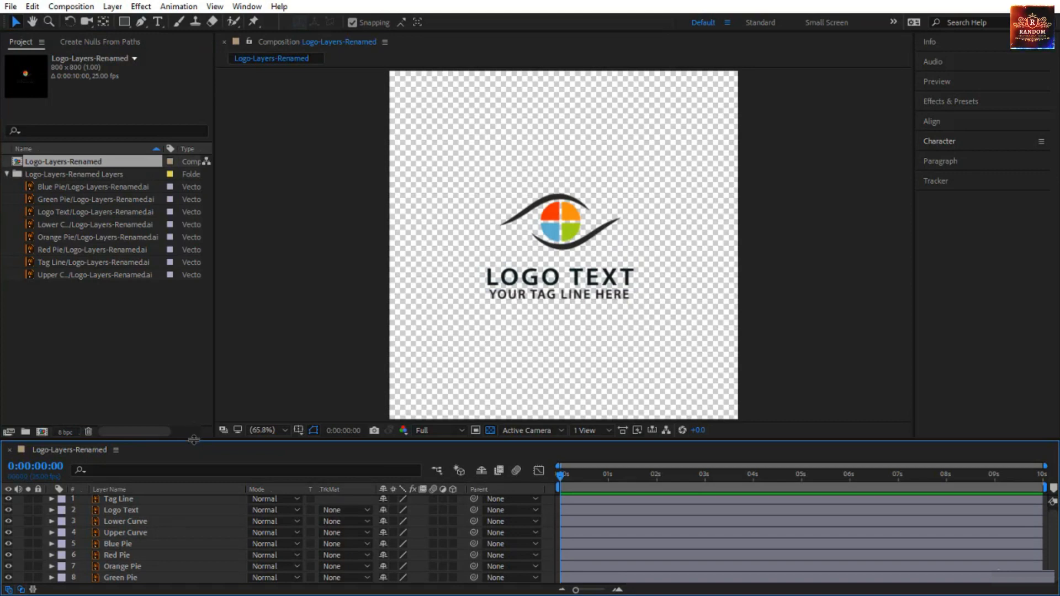
{"action": "left_click_drag", "start_coordinate": [177, 440], "coordinate": [172, 356]}
- Create shapes from vector layers for all eight logo layers and dismiss the conversion message
{"action": "left_click_drag", "start_coordinate": [117, 515], "coordinate": [143, 415]}
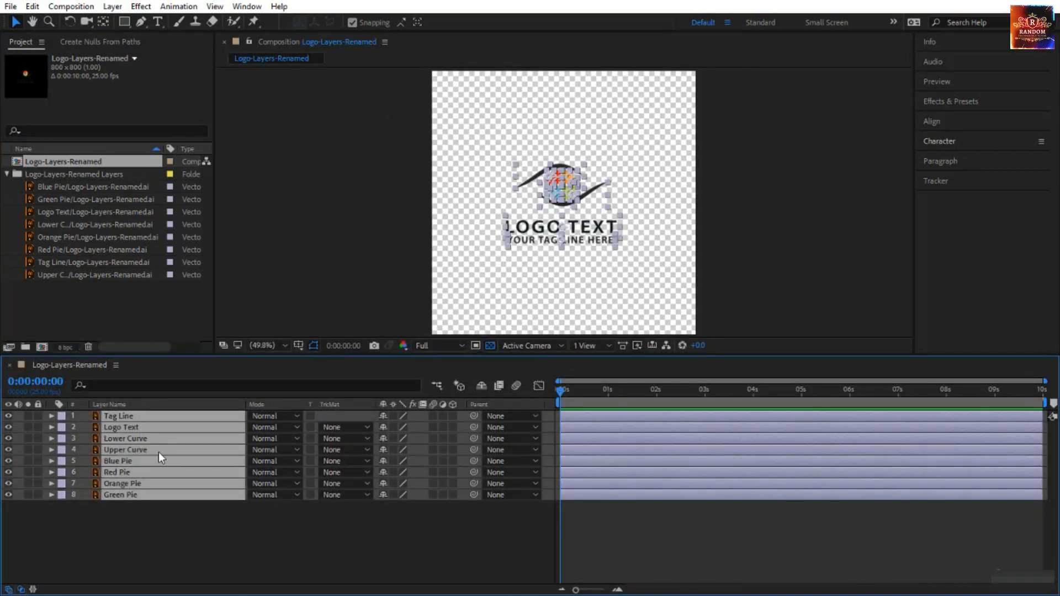
{"action": "right_click", "coordinate": [158, 453]}
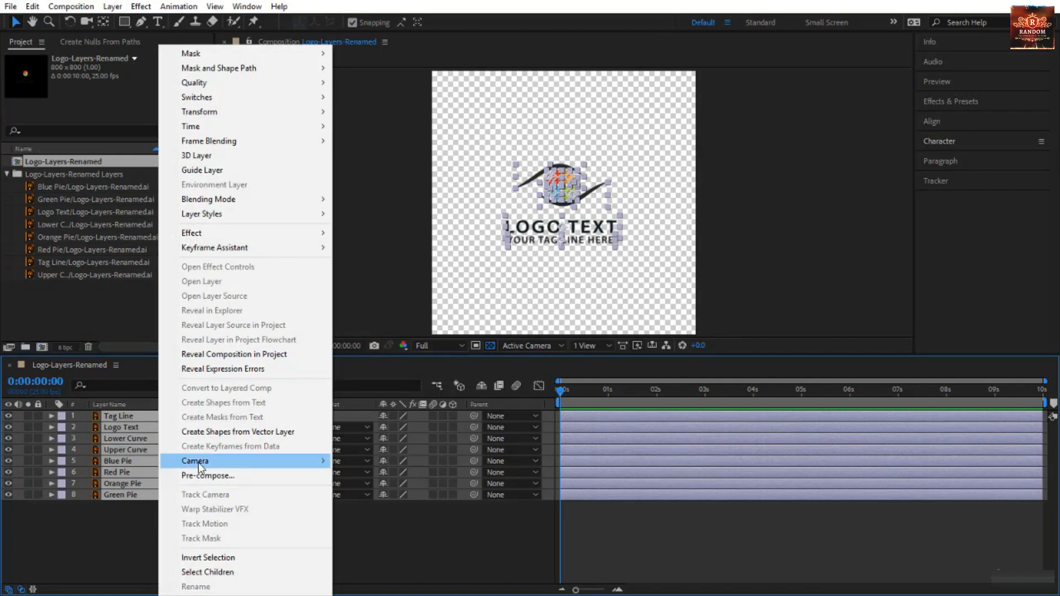
{"action": "left_click", "coordinate": [247, 435]}
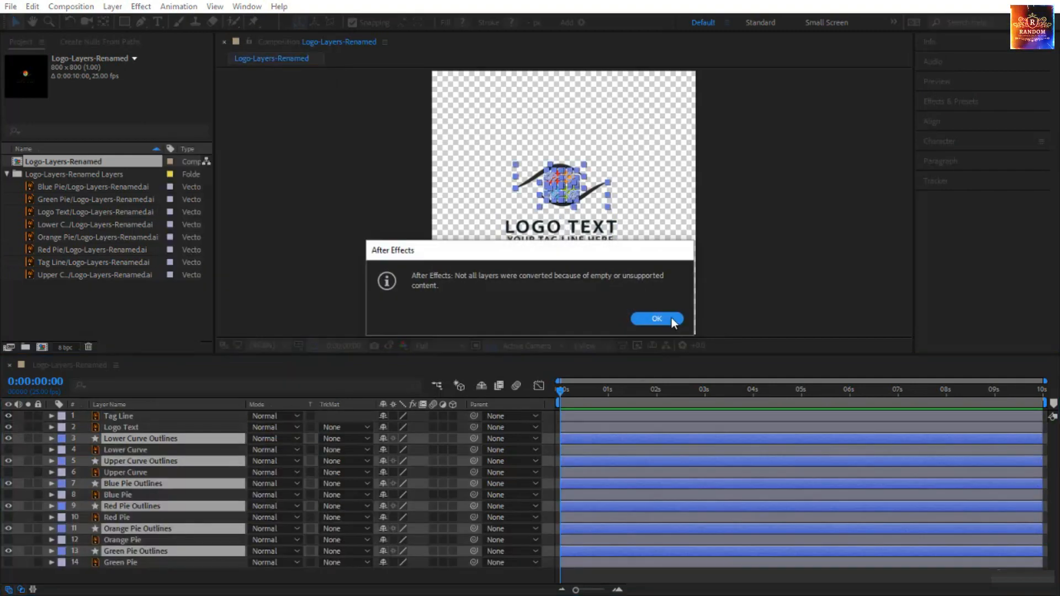
{"action": "left_click", "coordinate": [657, 318]}
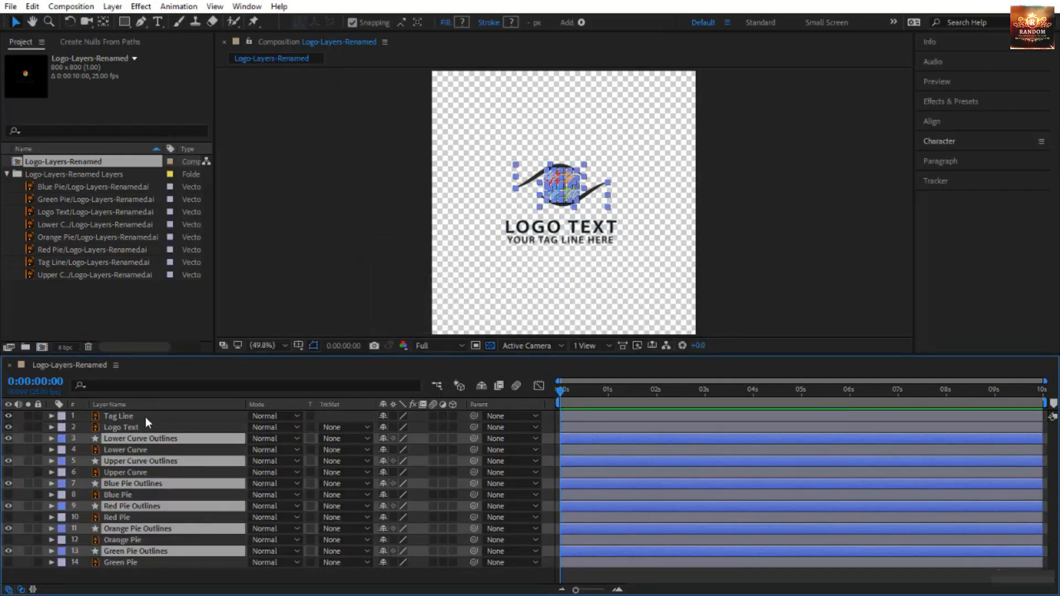
- Check the Tag Line, Logo Text, Lower Curve Outlines, Upper Curve Outlines and Blue Pie Outlines layers, and clear the selection
{"action": "left_click", "coordinate": [145, 417]}
{"action": "left_click", "coordinate": [148, 430], "text": "shift"}
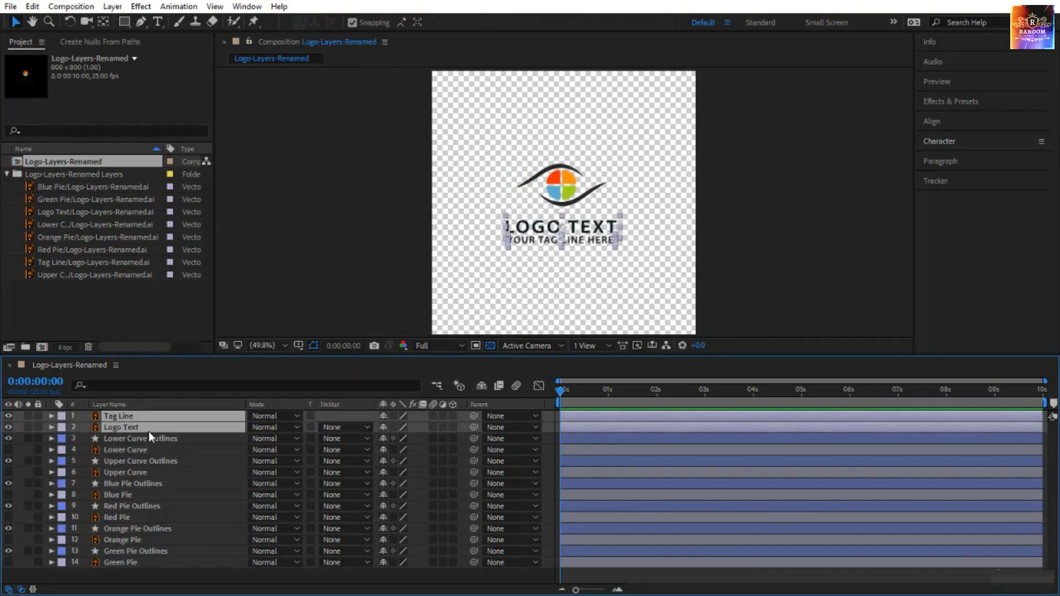
{"action": "left_click", "coordinate": [148, 440]}
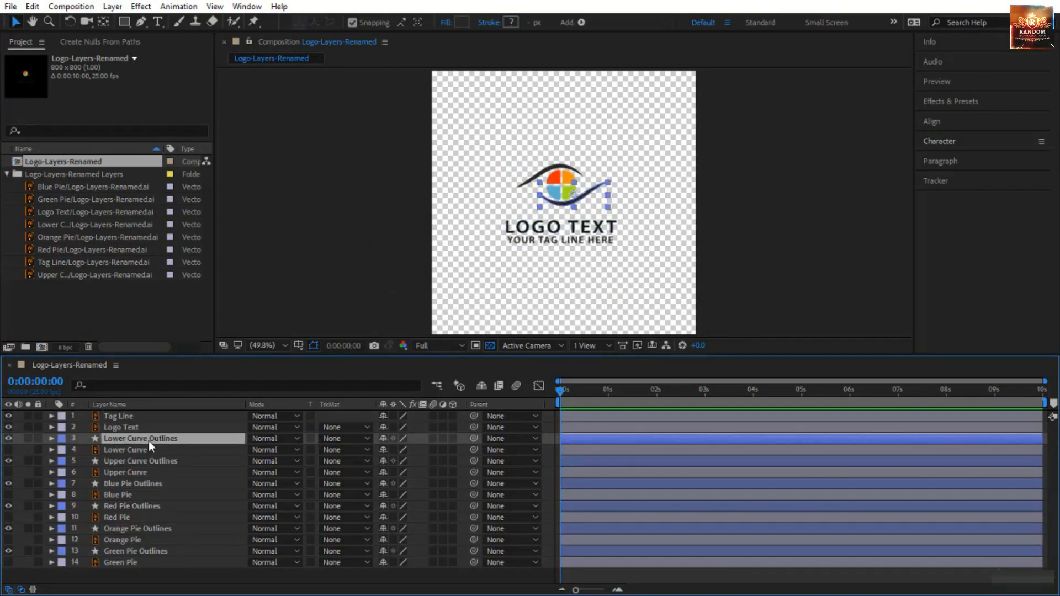
{"action": "left_click", "coordinate": [141, 464]}
{"action": "left_click", "coordinate": [138, 482]}
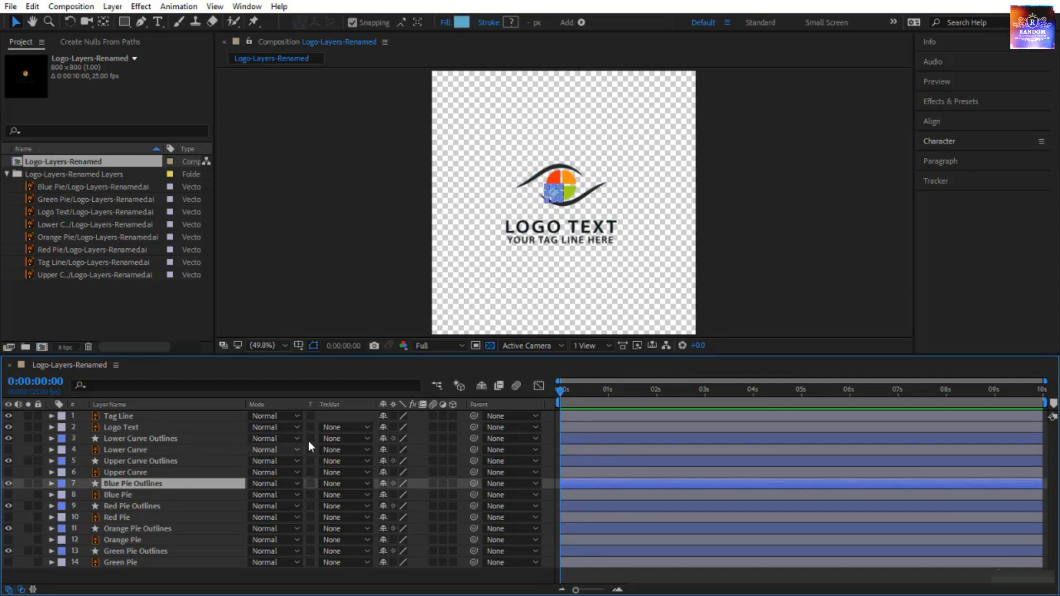
{"action": "left_click", "coordinate": [743, 285]}
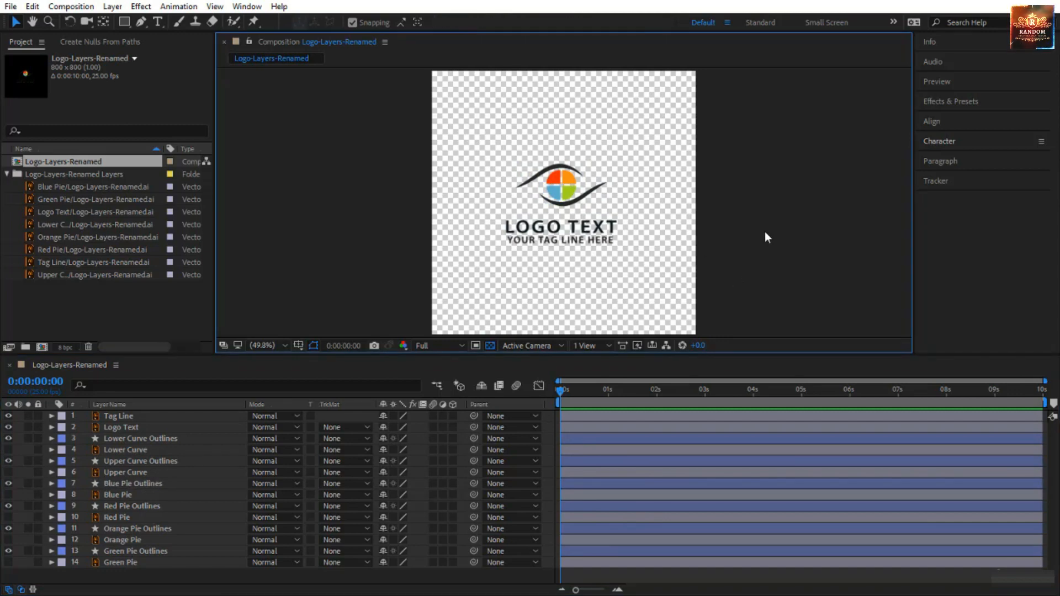
- Select the logo's lower curve in the composition and expand the contents of Lower Curve Outlines to examine its shape group
{"action": "left_click", "coordinate": [582, 201]}
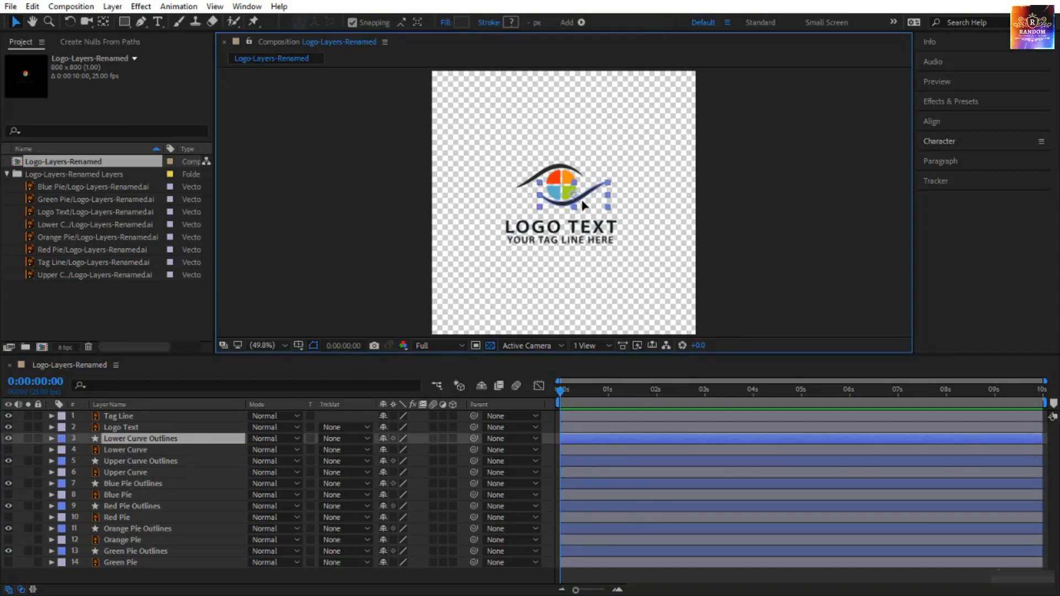
{"action": "left_click", "coordinate": [52, 438]}
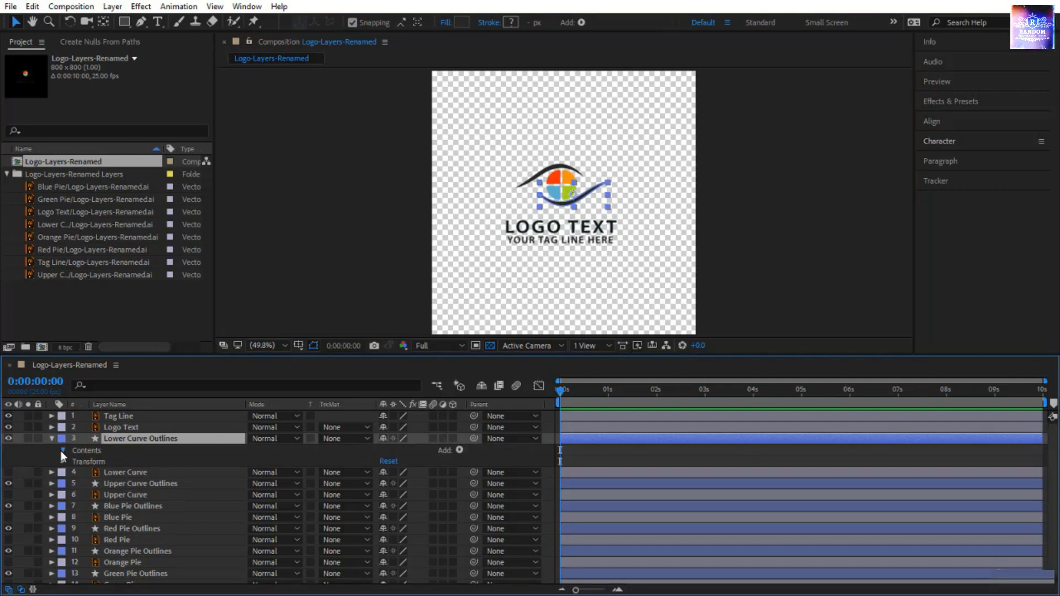
{"action": "left_click", "coordinate": [62, 451]}
{"action": "left_click", "coordinate": [75, 463]}
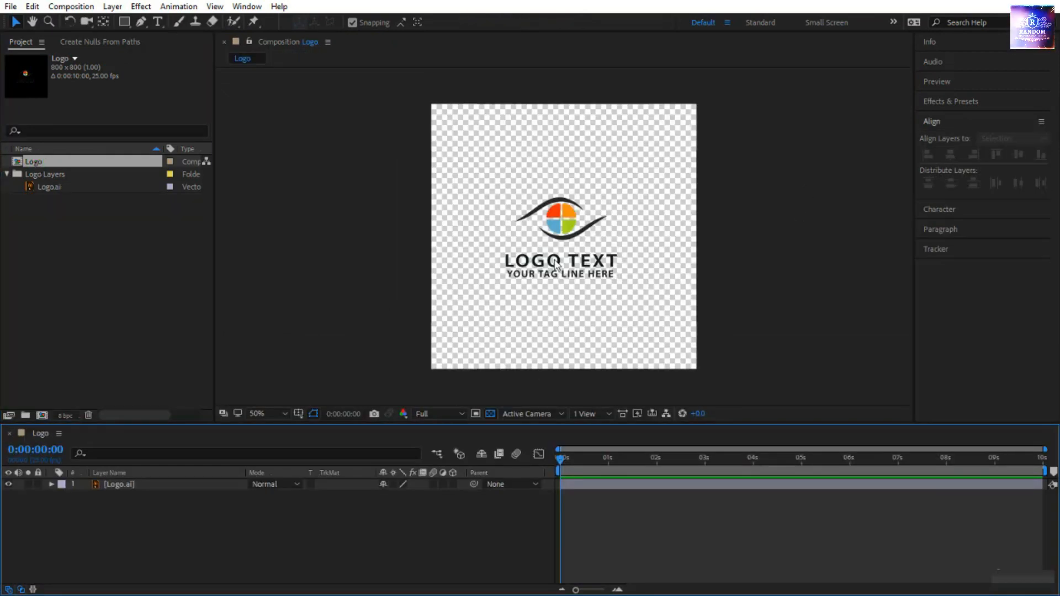
- Try moving the single Logo.ai layer in the Logo composition, and undo the move
{"action": "mouse_move", "coordinate": [555, 263]}
{"action": "left_mouse_down"}
{"action": "mouse_move", "coordinate": [553, 210]}
{"action": "mouse_move", "coordinate": [567, 266]}
{"action": "left_mouse_up"}
{"action": "key", "text": "Return"}
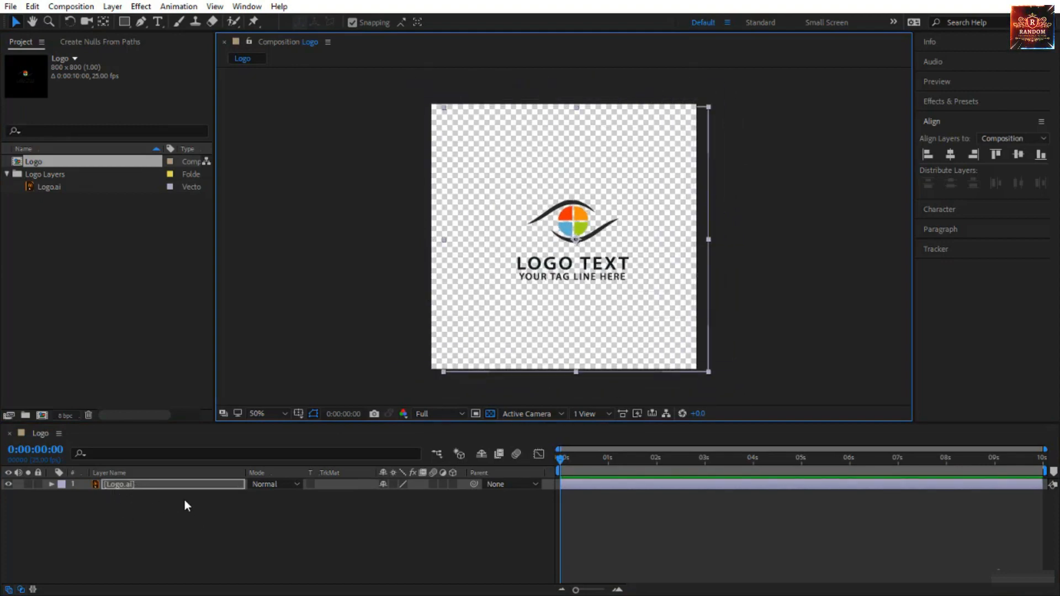
{"action": "key", "text": "ctrl+z"}
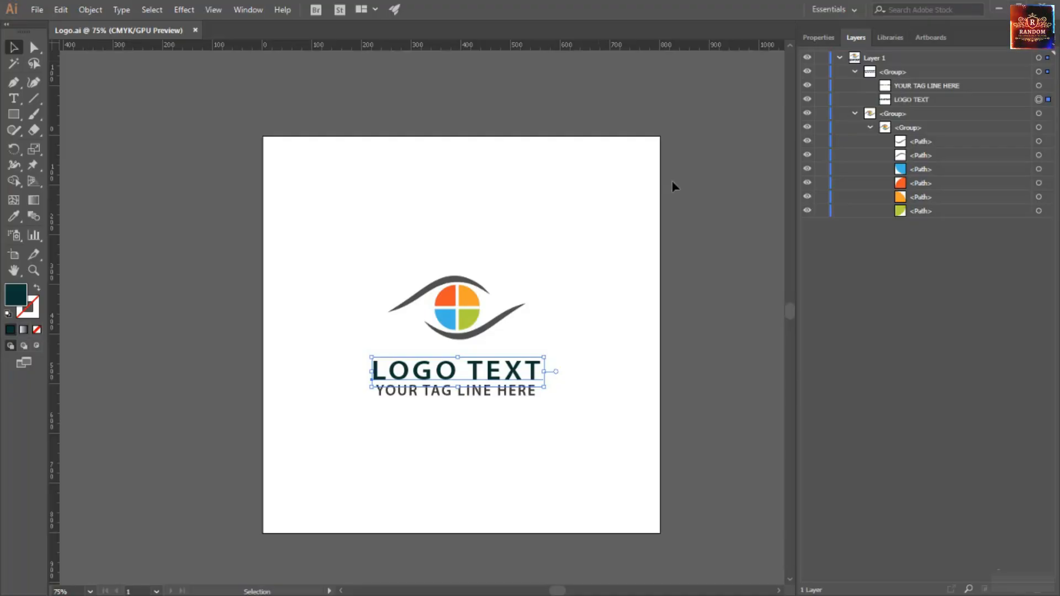
- Switch to Illustrator and collapse Layer 1 of Logo.ai
{"action": "left_click", "coordinate": [886, 57]}
{"action": "left_click", "coordinate": [839, 58]}
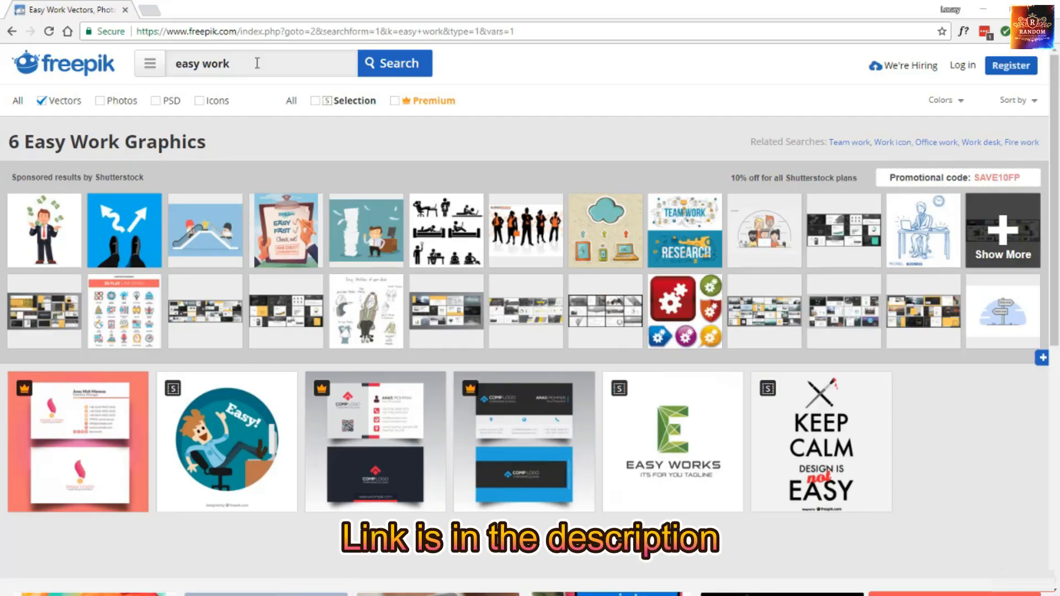
- Open the 11938-NNTM6P Illustrator artwork from the Easy-work folder in Illustrator, and close the missing fonts warning
{"action": "mouse_move", "coordinate": [225, 450]}
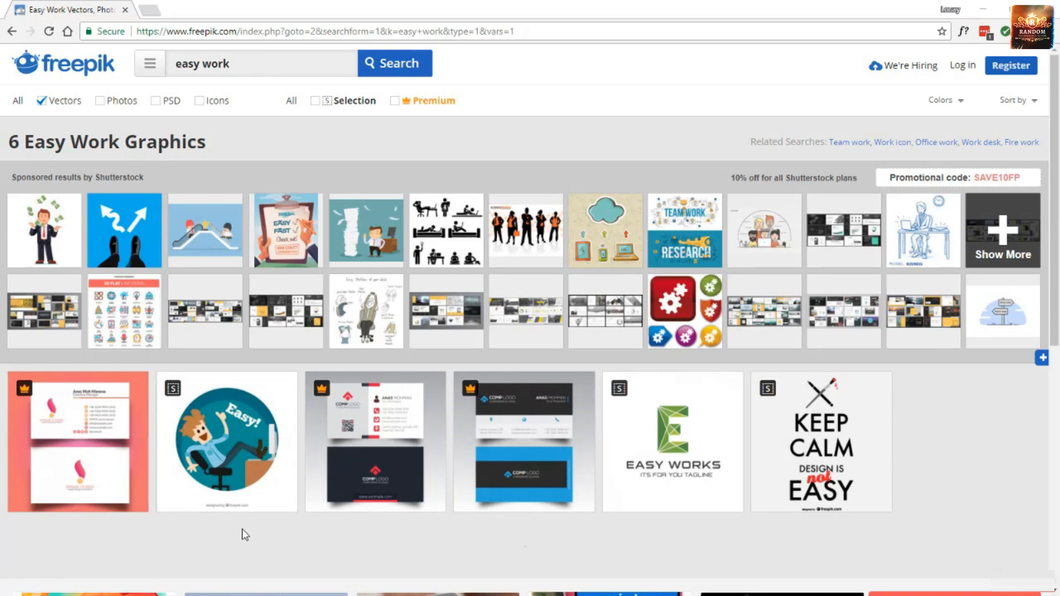
{"action": "mouse_move", "coordinate": [255, 508]}
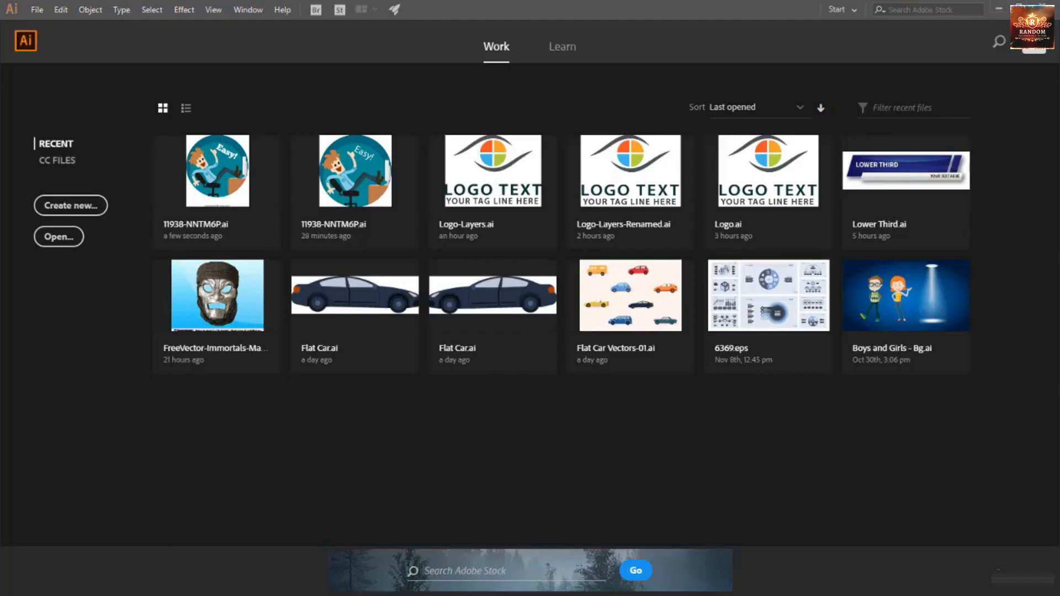
{"action": "left_click", "coordinate": [42, 11]}
{"action": "left_click", "coordinate": [97, 58]}
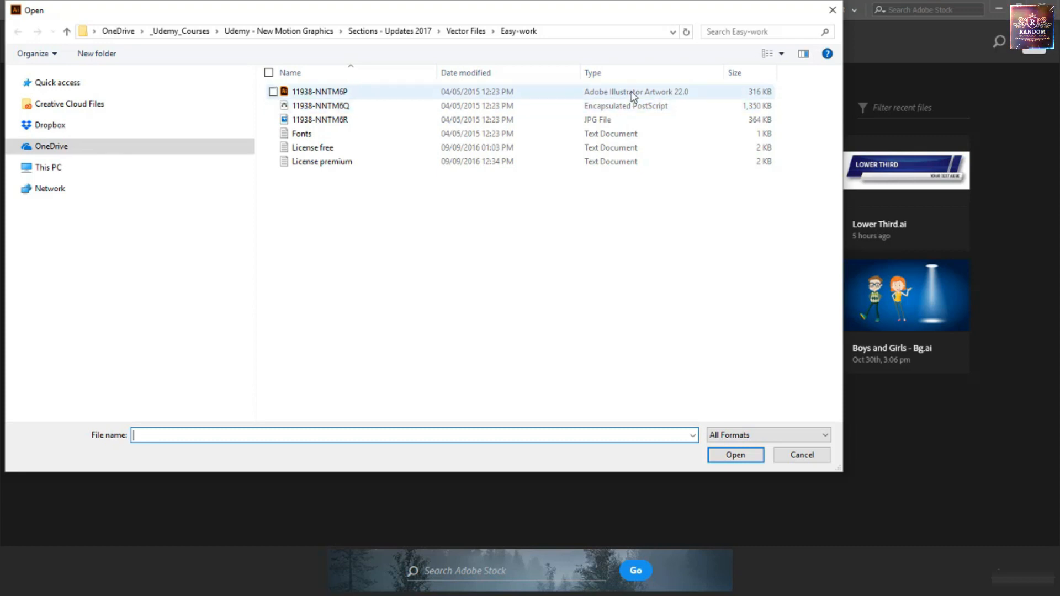
{"action": "left_click", "coordinate": [632, 93]}
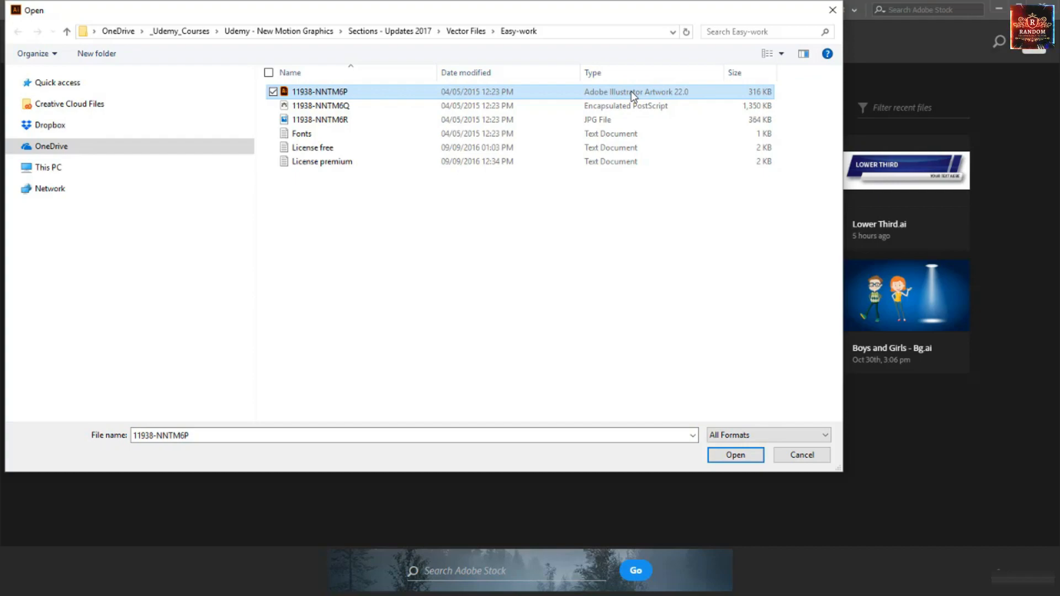
{"action": "left_click", "coordinate": [745, 457]}
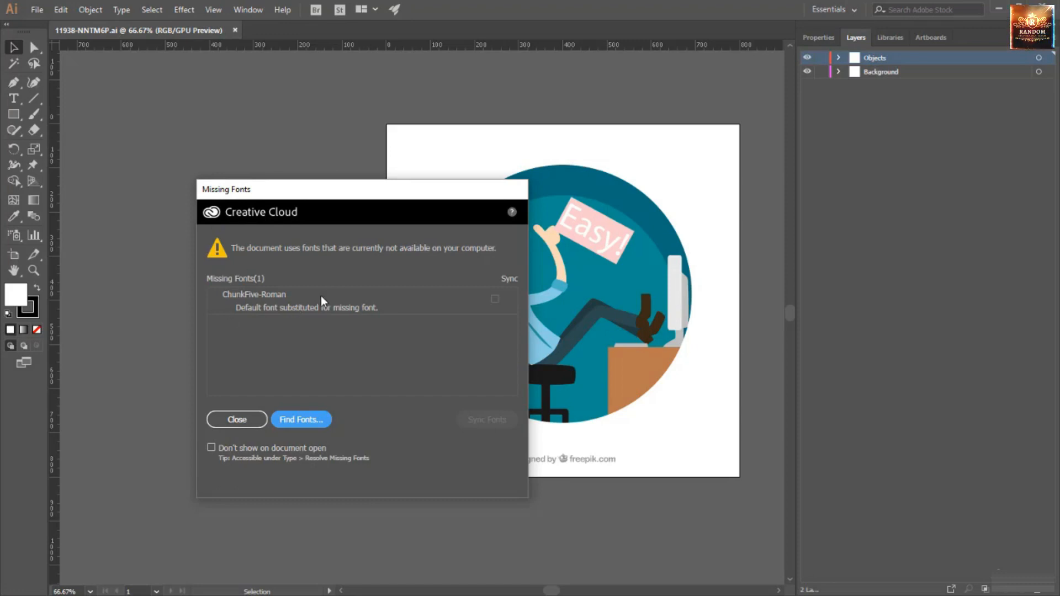
{"action": "left_click", "coordinate": [234, 420]}
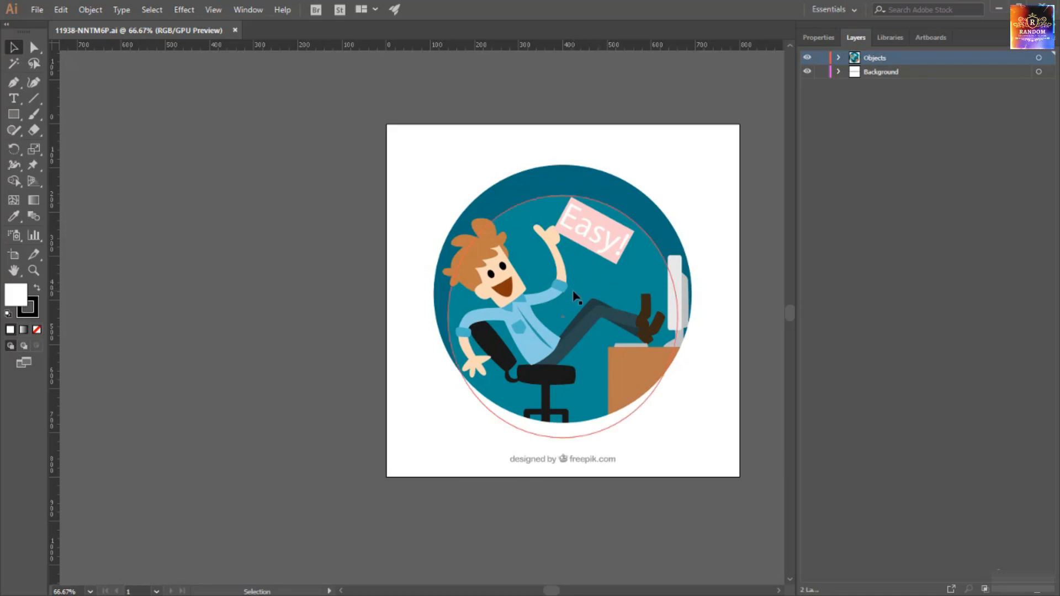
- Select the "designed by freepik.com" credit below the illustration to check its layer, and hide the Background layer
{"action": "key", "text": "space"}
{"action": "left_click_drag", "start_coordinate": [574, 294], "coordinate": [488, 306]}
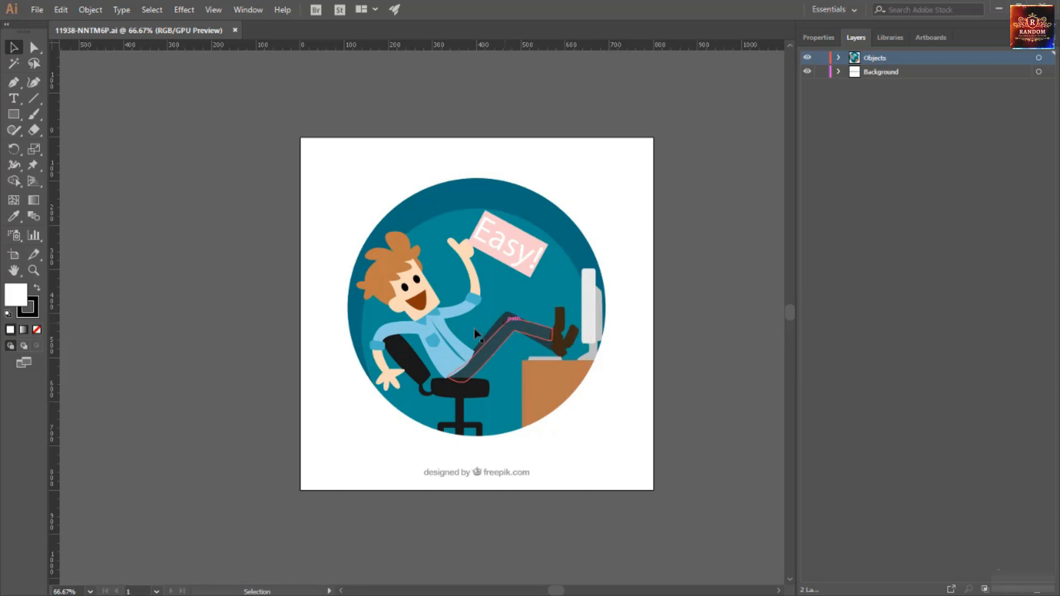
{"action": "left_click", "coordinate": [888, 74]}
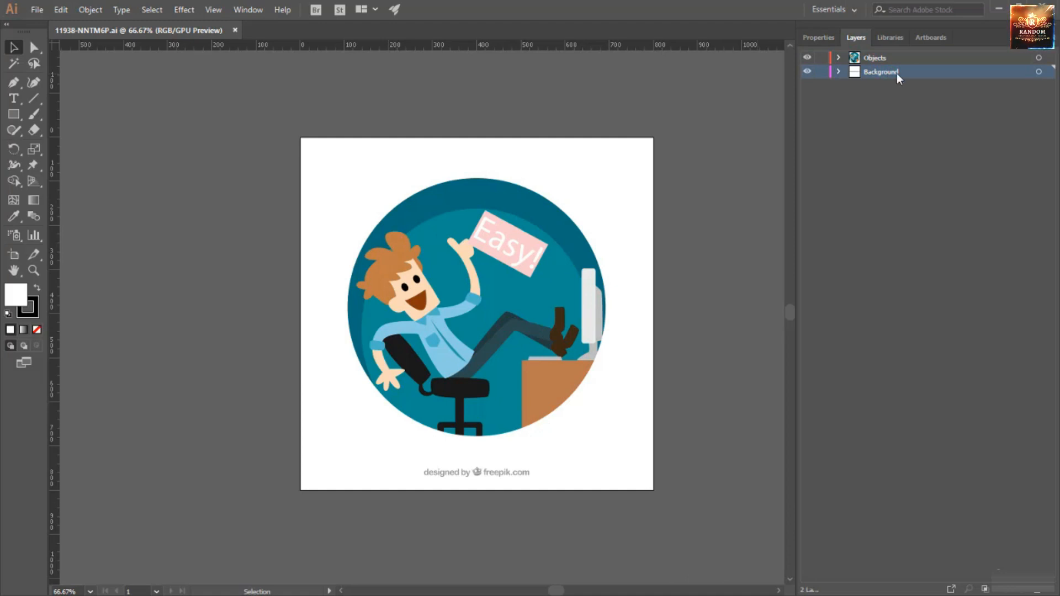
{"action": "left_click", "coordinate": [496, 473]}
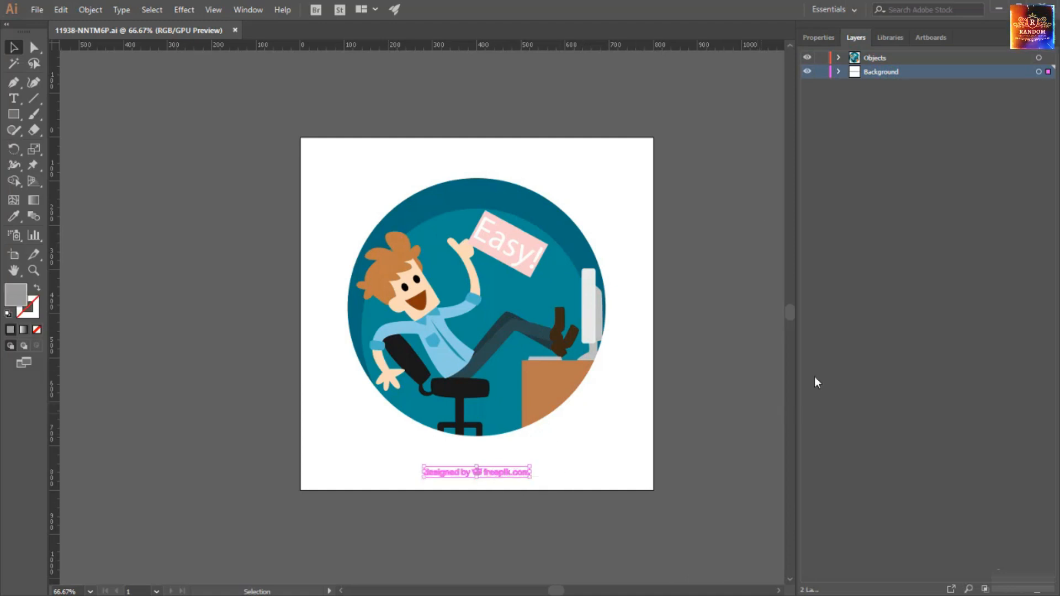
{"action": "left_click", "coordinate": [961, 116]}
{"action": "left_click", "coordinate": [944, 72]}
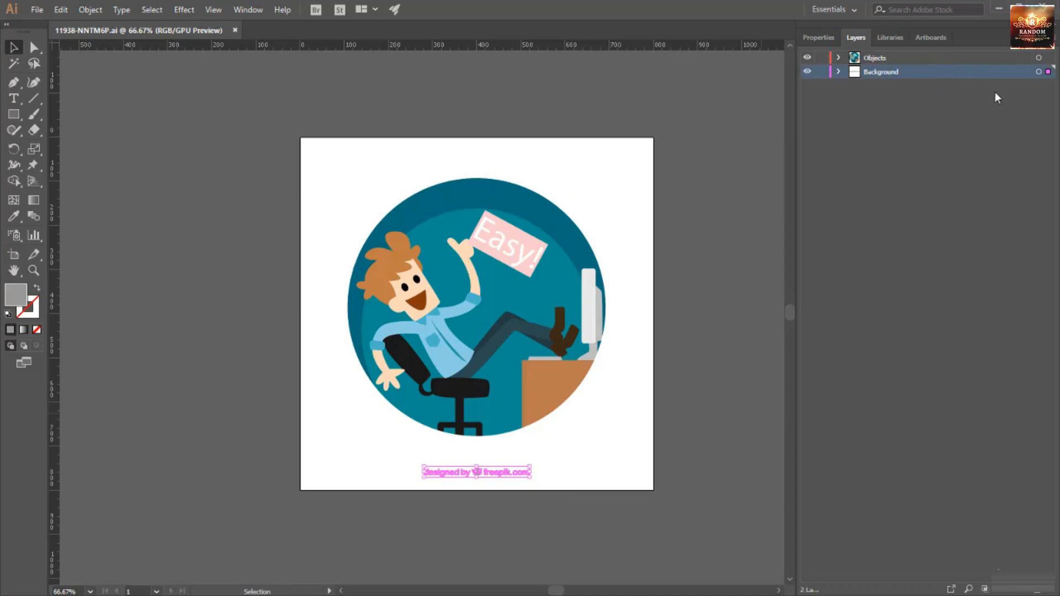
{"action": "left_click", "coordinate": [807, 72]}
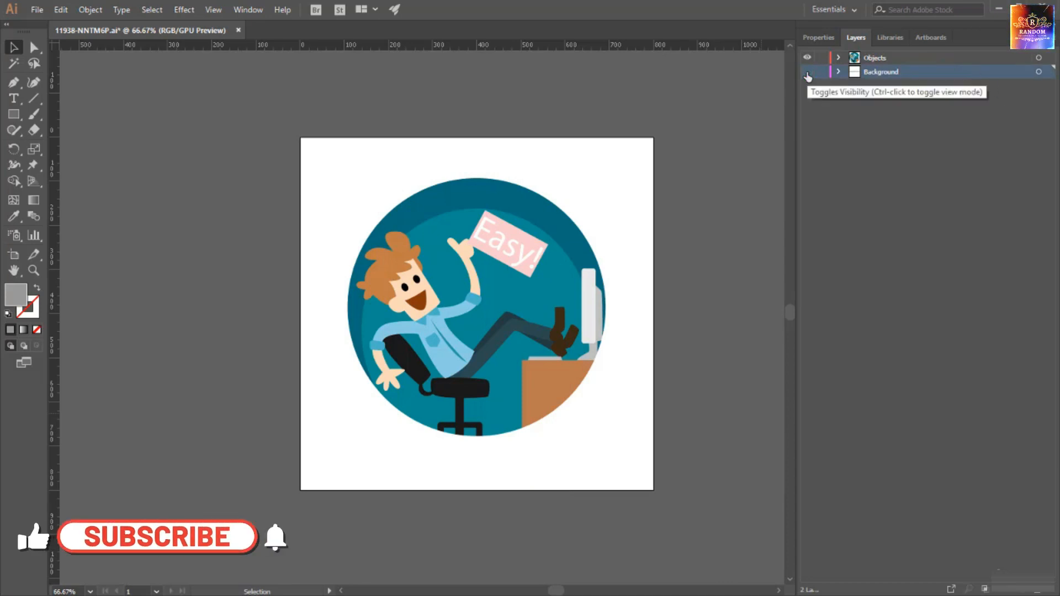
- Show the Background layer again and delete it together with its freepik credit, confirming the deletion
{"action": "left_click", "coordinate": [808, 72]}
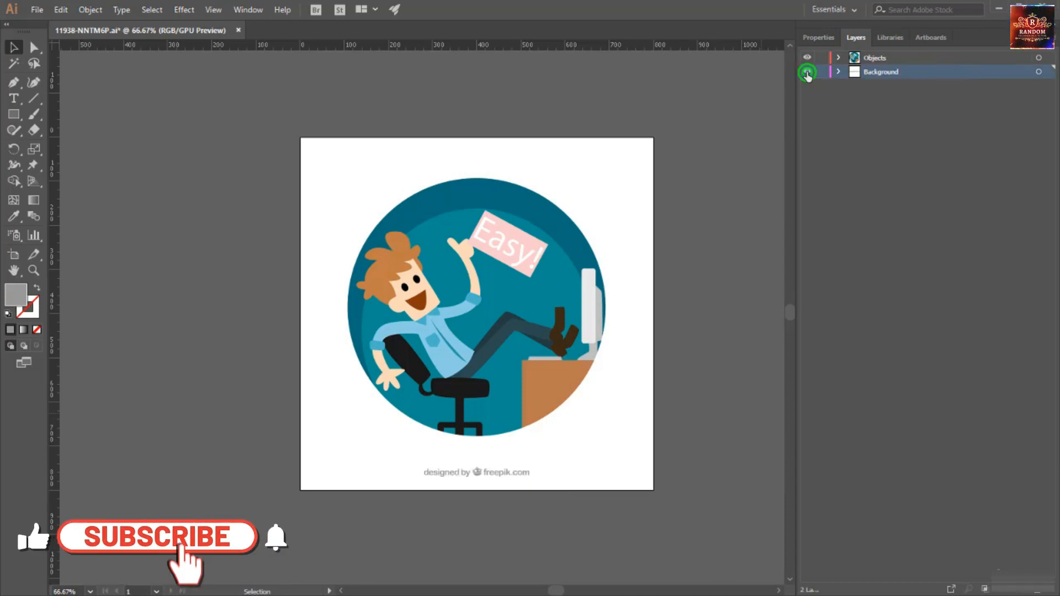
{"action": "left_click", "coordinate": [1028, 592]}
{"action": "left_click", "coordinate": [580, 319]}
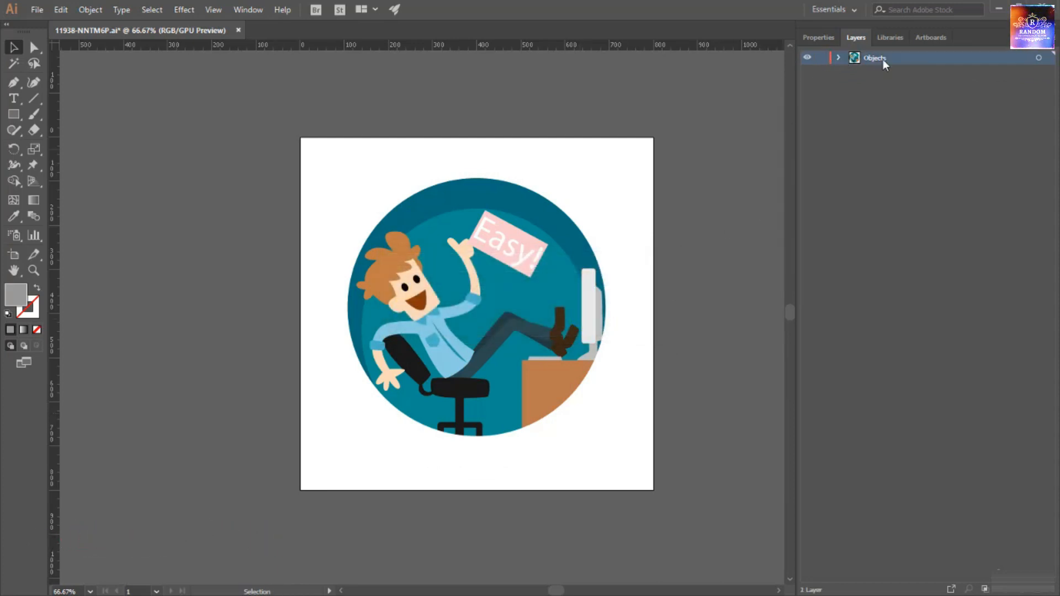
- Expand the Objects layer with all its nested groups and look through its complete list of paths
{"action": "left_click", "coordinate": [838, 57], "text": "alt"}
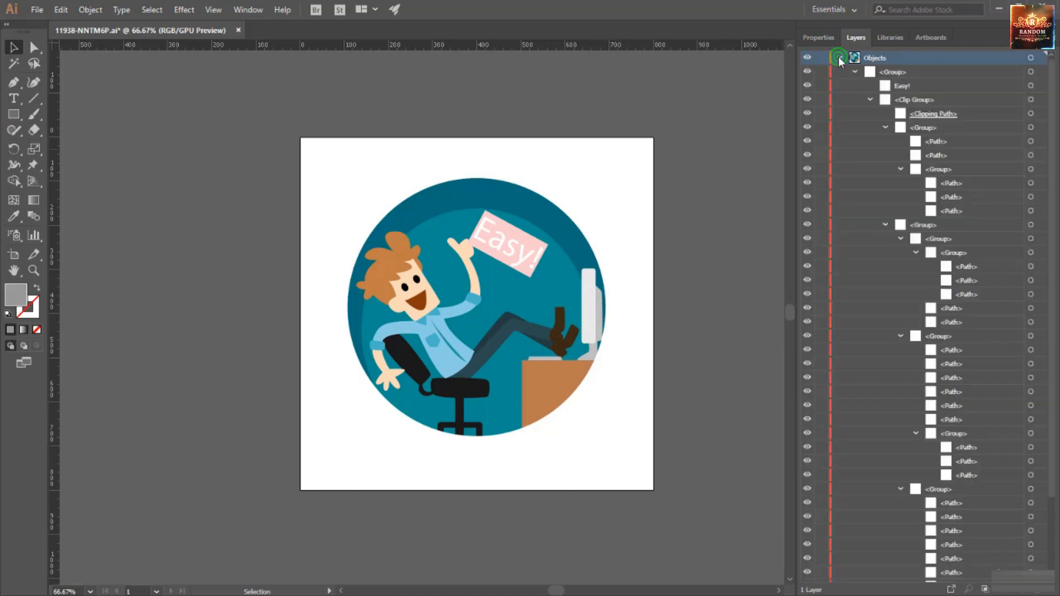
{"action": "scroll", "coordinate": [872, 163], "scroll_direction": "down", "scroll_amount": 3}
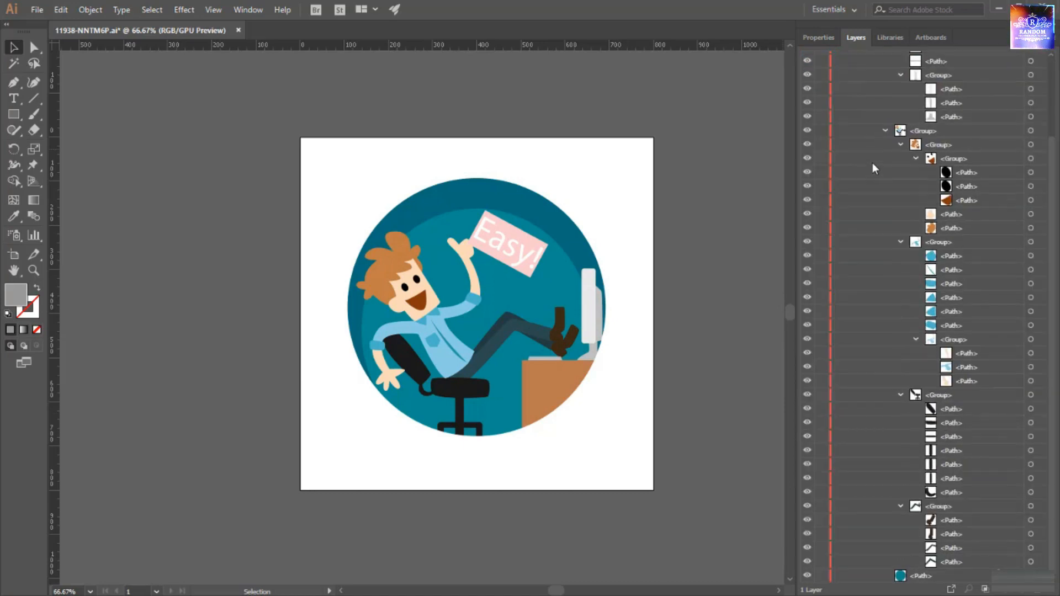
{"action": "scroll", "coordinate": [871, 171], "scroll_direction": "up", "scroll_amount": 3}
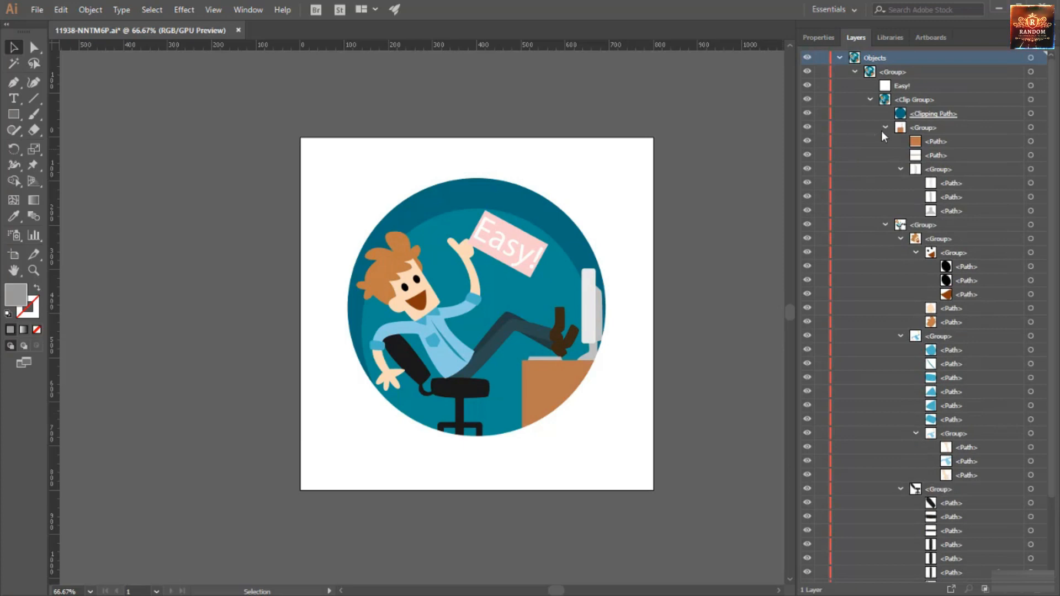
- Select the first group below the clipping path and toggle its visibility off and on to identify its artwork
{"action": "left_click", "coordinate": [916, 127]}
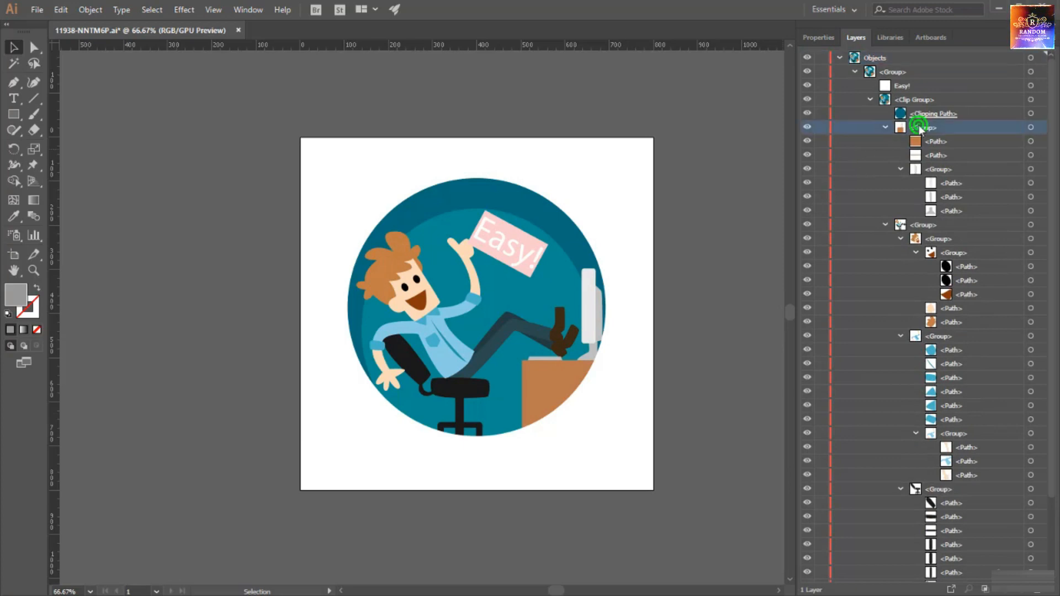
{"action": "left_click", "coordinate": [808, 127]}
{"action": "left_click", "coordinate": [809, 128]}
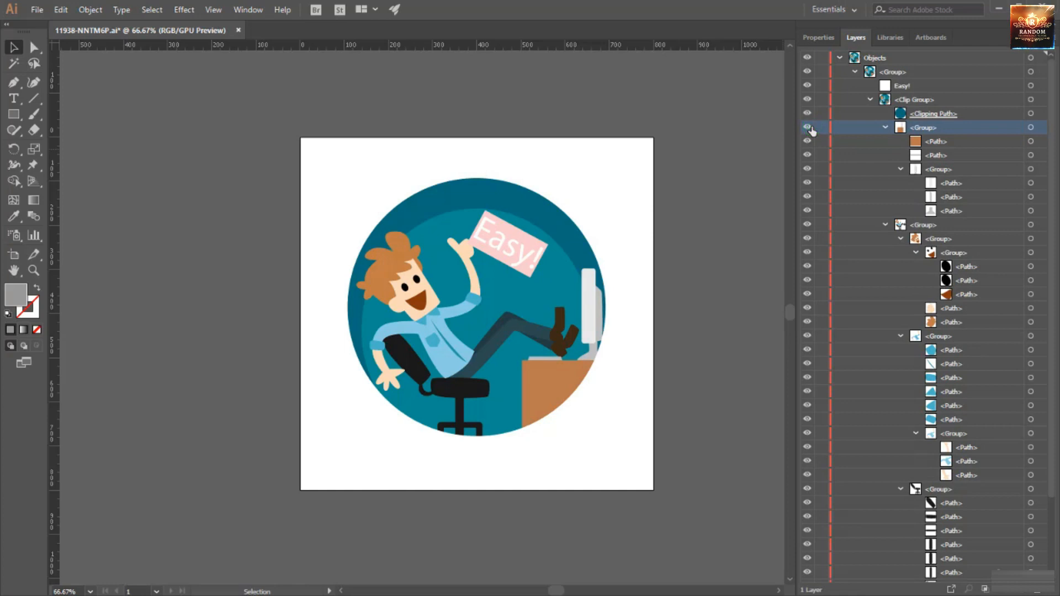
- Collapse the desk group and toggle the visibility of the character and head groups to identify their artwork
{"action": "left_click", "coordinate": [885, 127]}
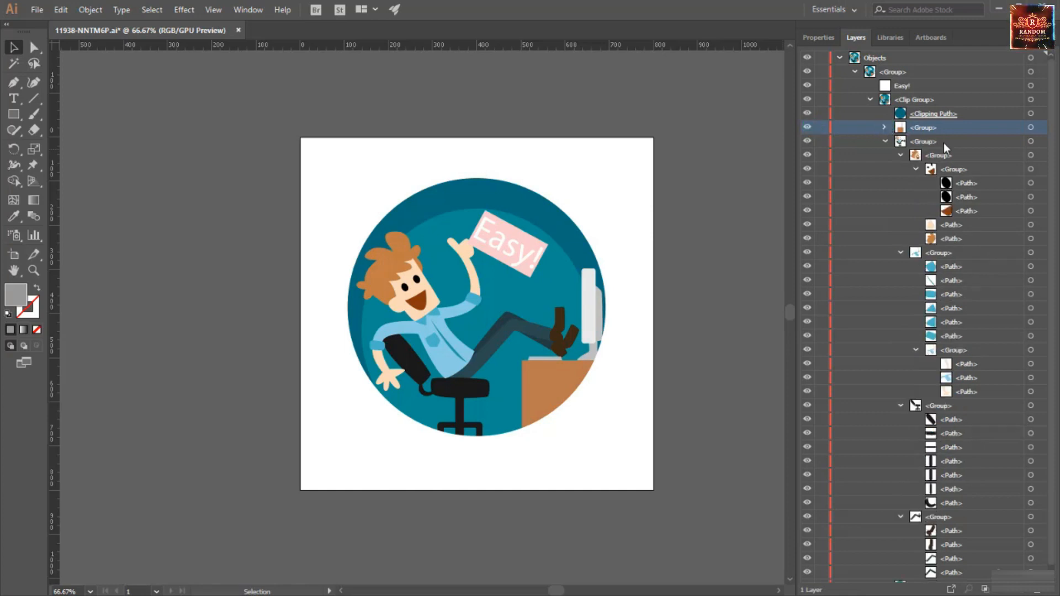
{"action": "left_click", "coordinate": [807, 142]}
{"action": "left_click", "coordinate": [808, 142]}
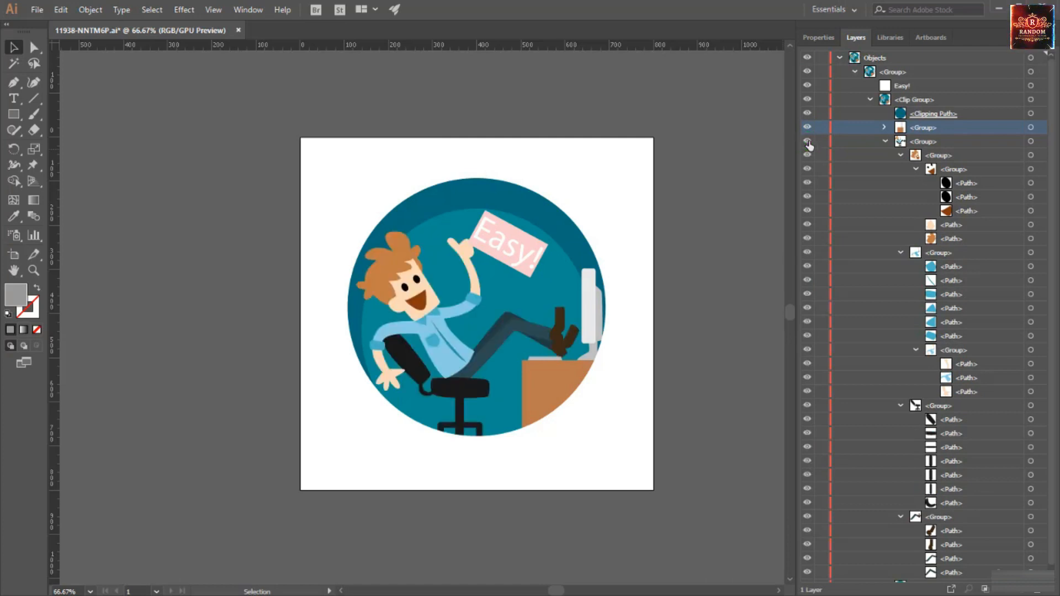
{"action": "left_click", "coordinate": [933, 157]}
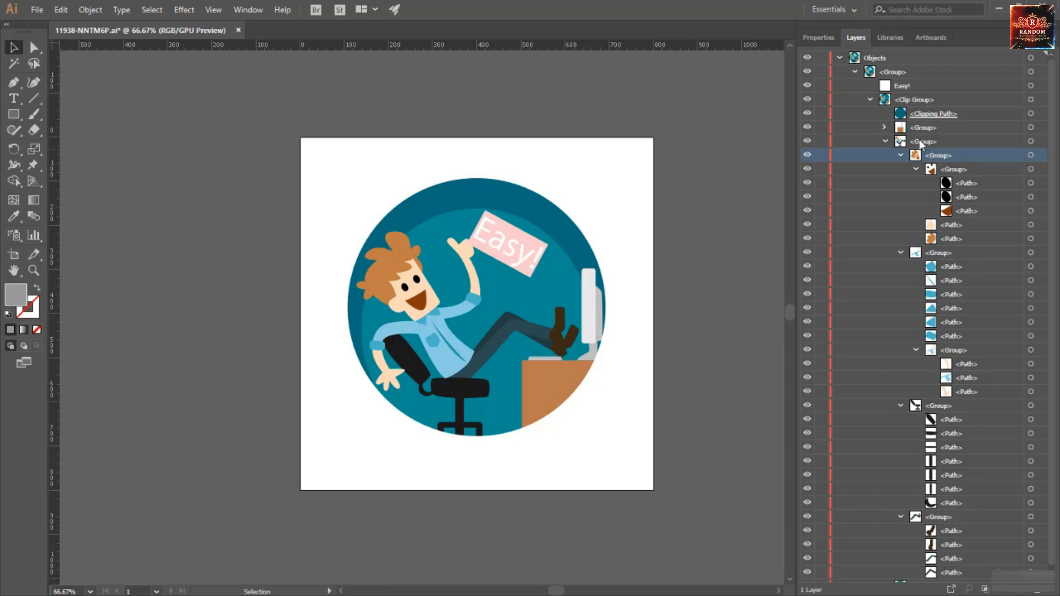
{"action": "left_click", "coordinate": [808, 157]}
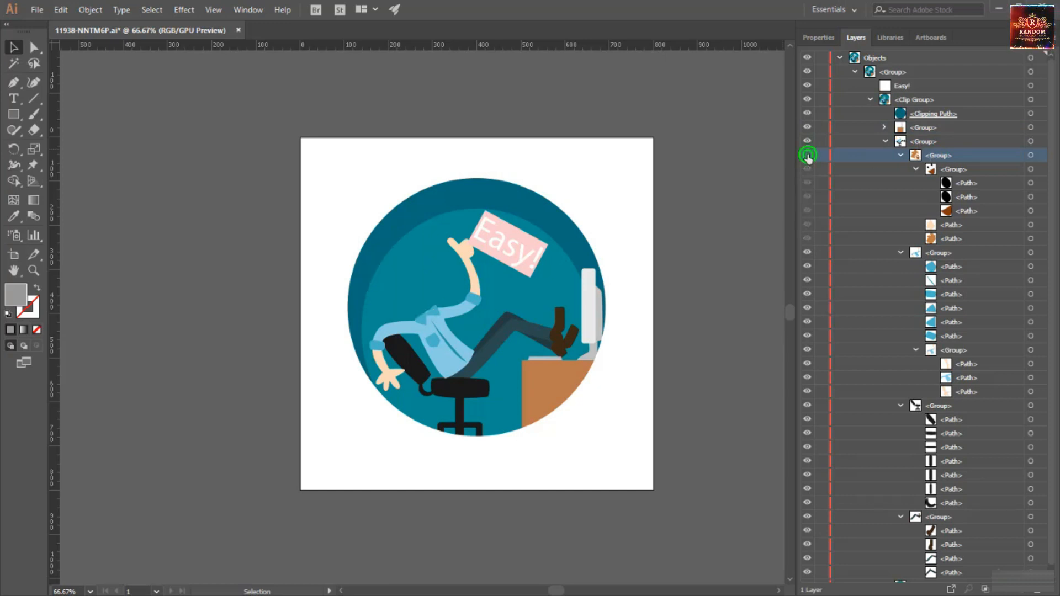
{"action": "left_click", "coordinate": [808, 157]}
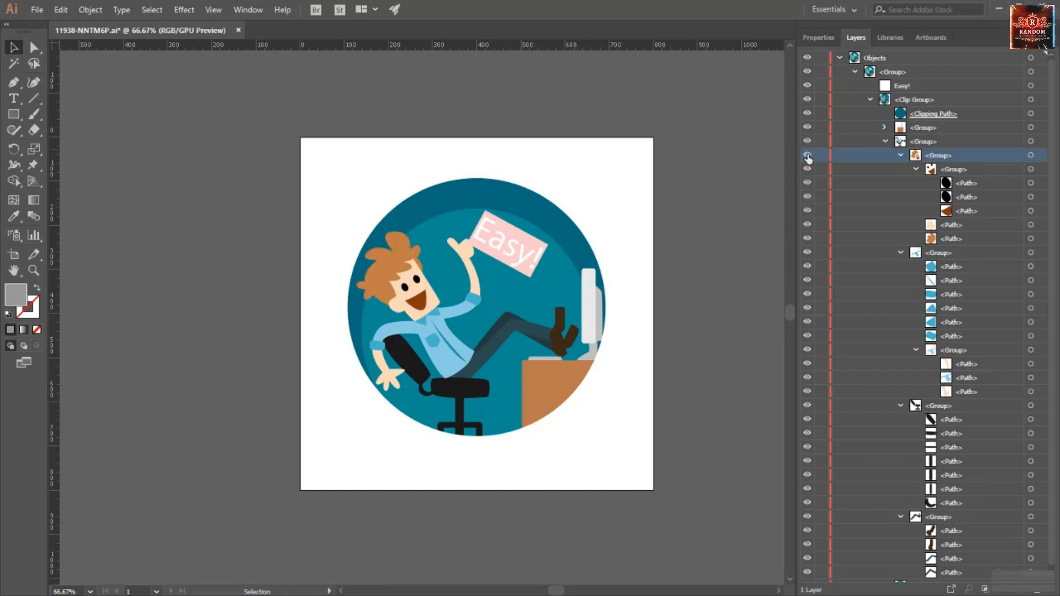
- Collapse the head group, target its artwork and collect it in a new layer
{"action": "left_click", "coordinate": [900, 156]}
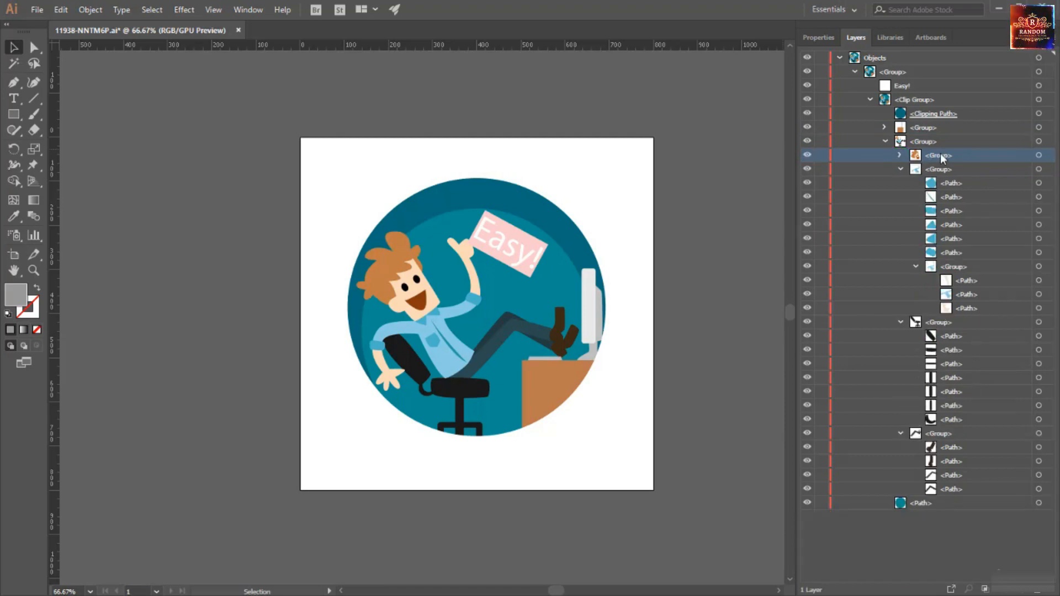
{"action": "left_click", "coordinate": [1038, 157]}
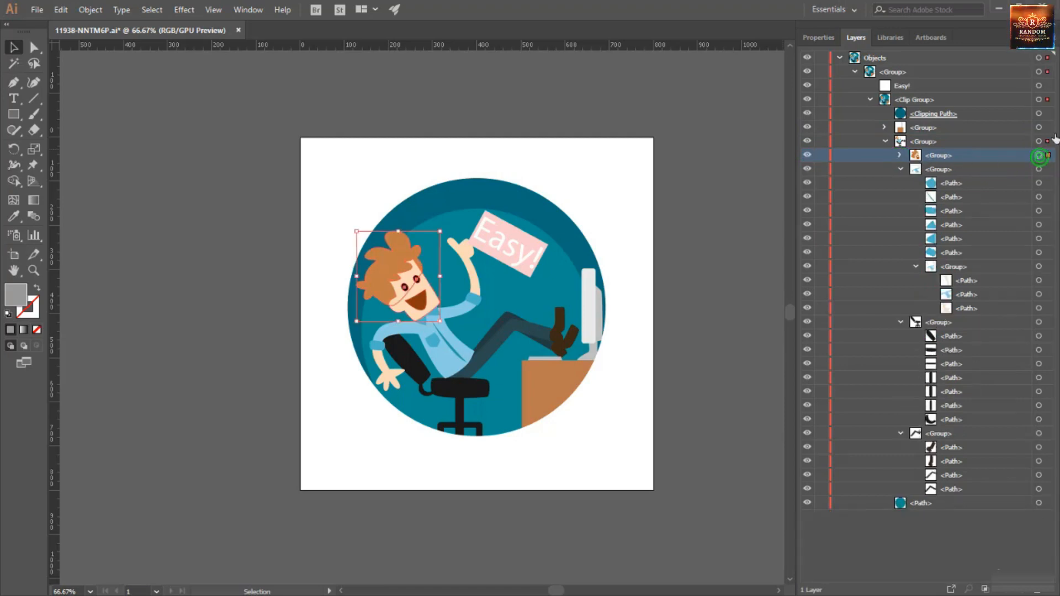
{"action": "left_click", "coordinate": [1052, 37]}
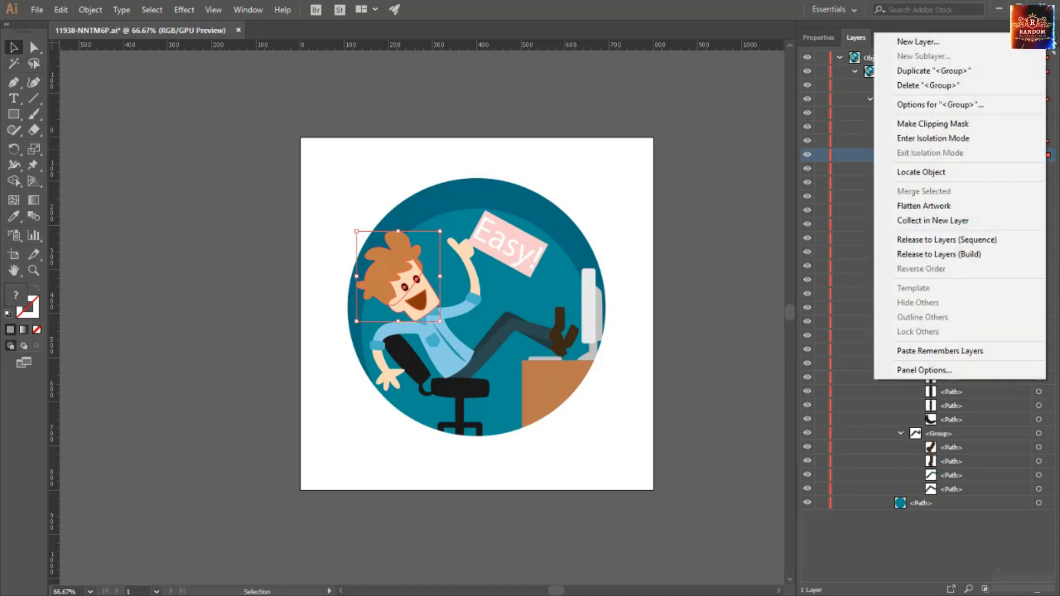
{"action": "left_click", "coordinate": [953, 221]}
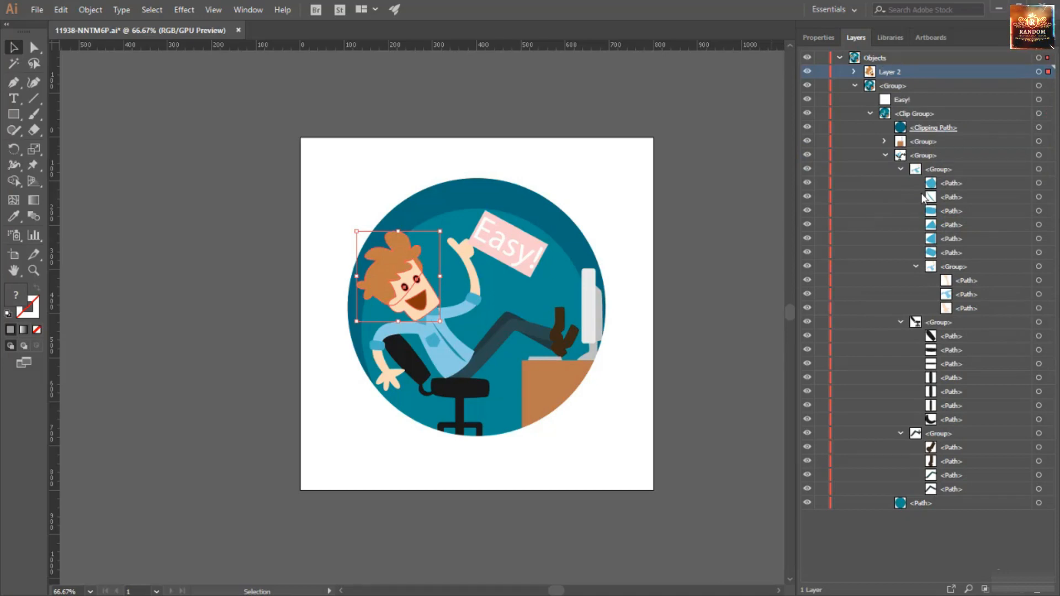
- Check the shirt-and-arms group by toggling its visibility, target its artwork and collect it in a new layer
{"action": "left_click", "coordinate": [916, 169]}
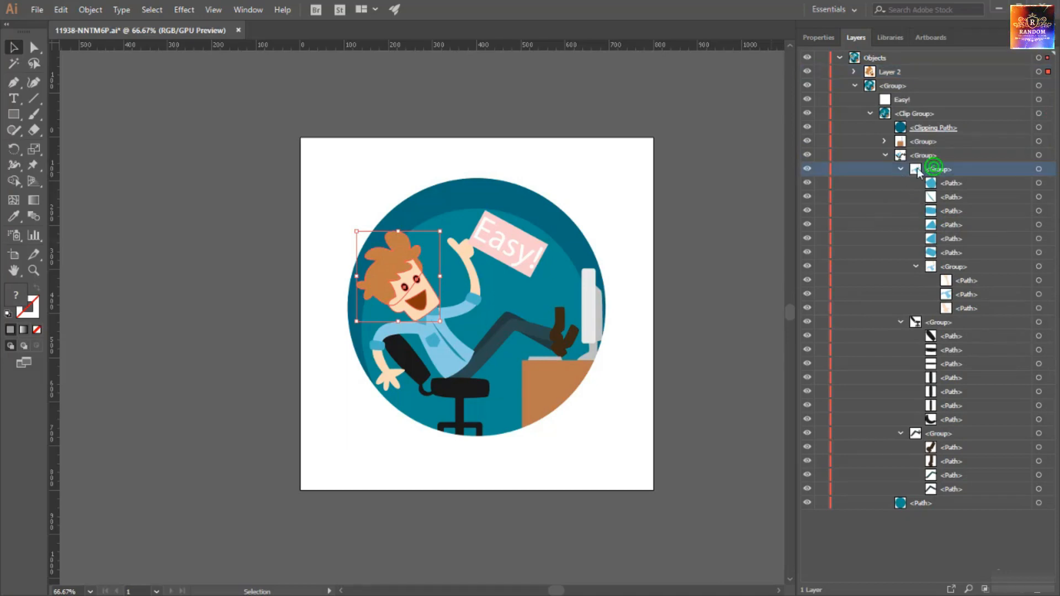
{"action": "left_click", "coordinate": [806, 170]}
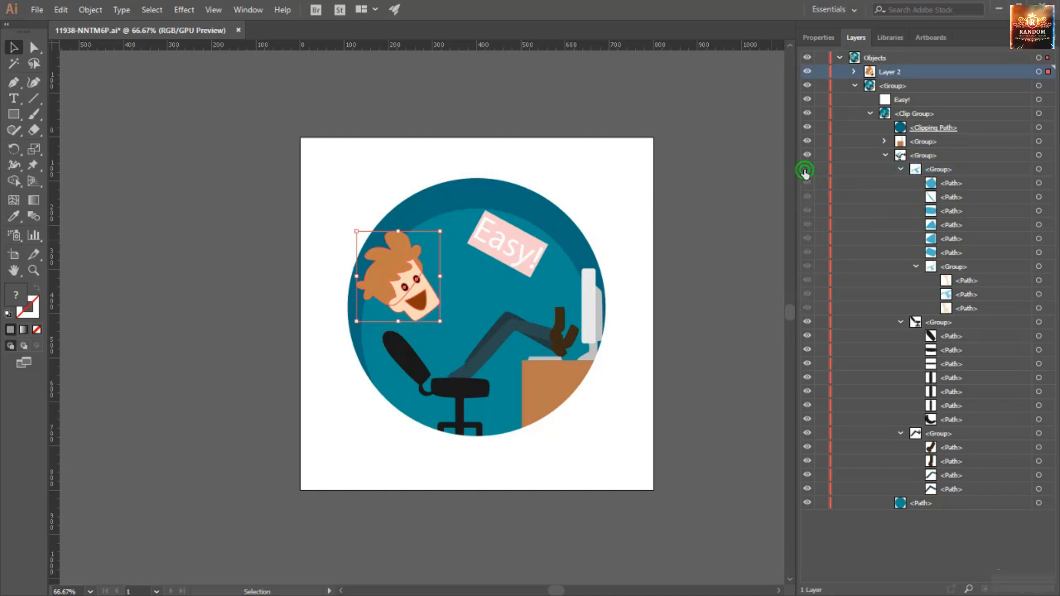
{"action": "left_click", "coordinate": [806, 170]}
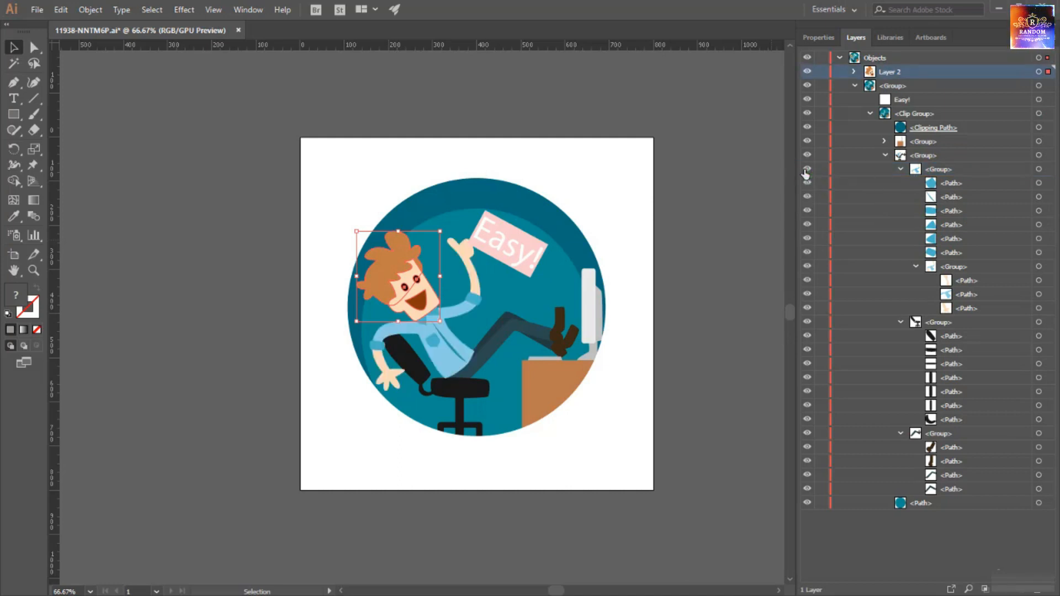
{"action": "left_click", "coordinate": [806, 170]}
{"action": "left_click", "coordinate": [807, 170]}
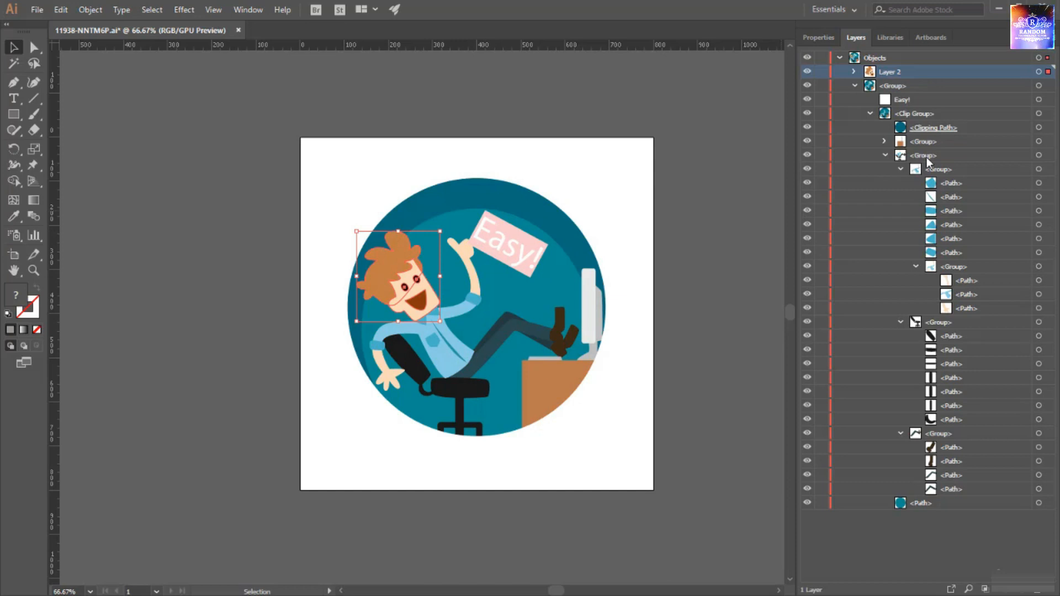
{"action": "left_click", "coordinate": [943, 170]}
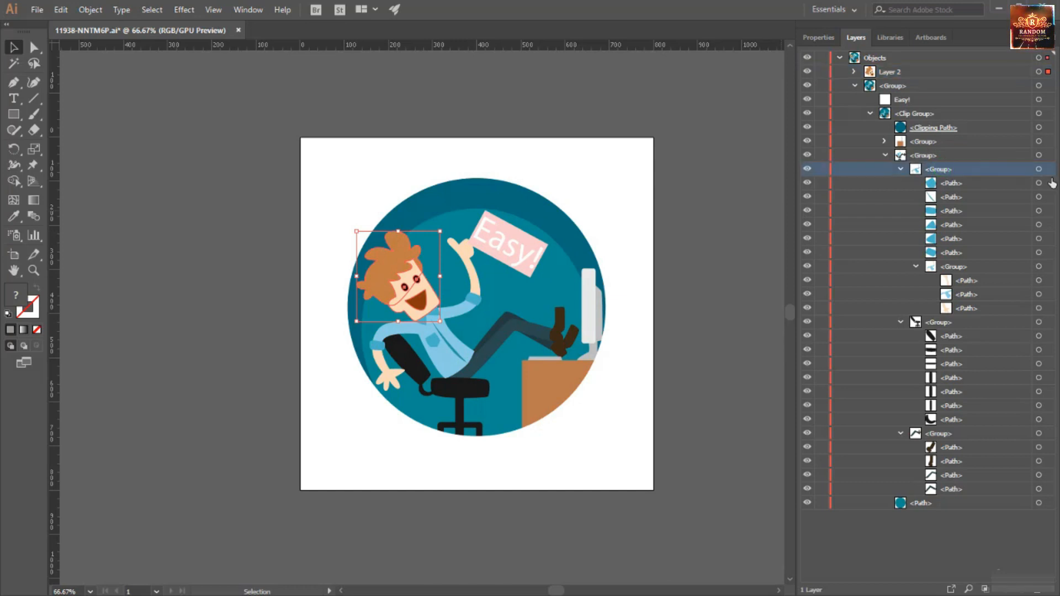
{"action": "left_click", "coordinate": [1039, 171]}
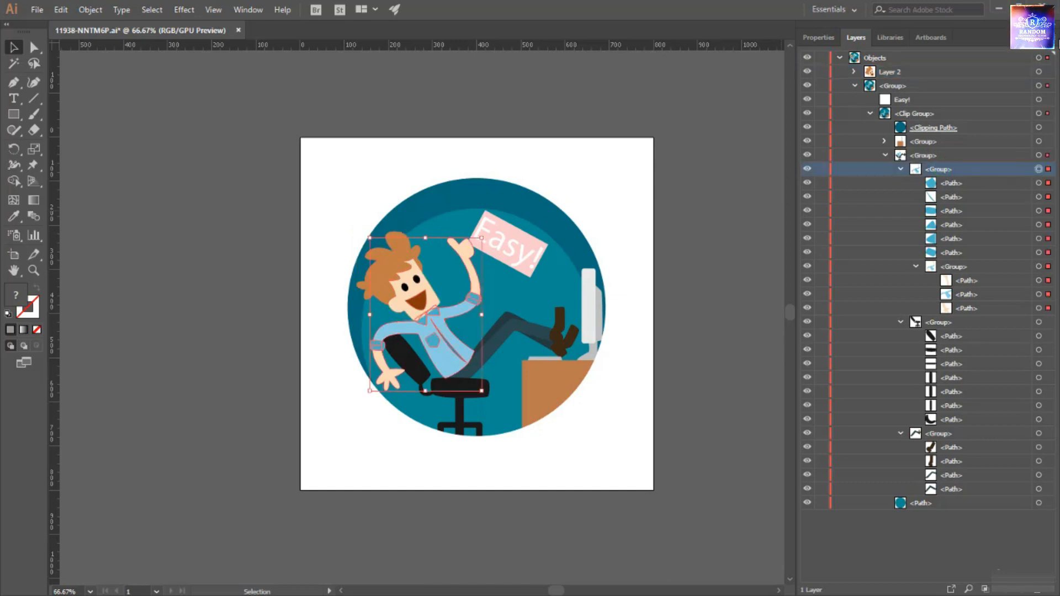
{"action": "left_click", "coordinate": [1052, 37]}
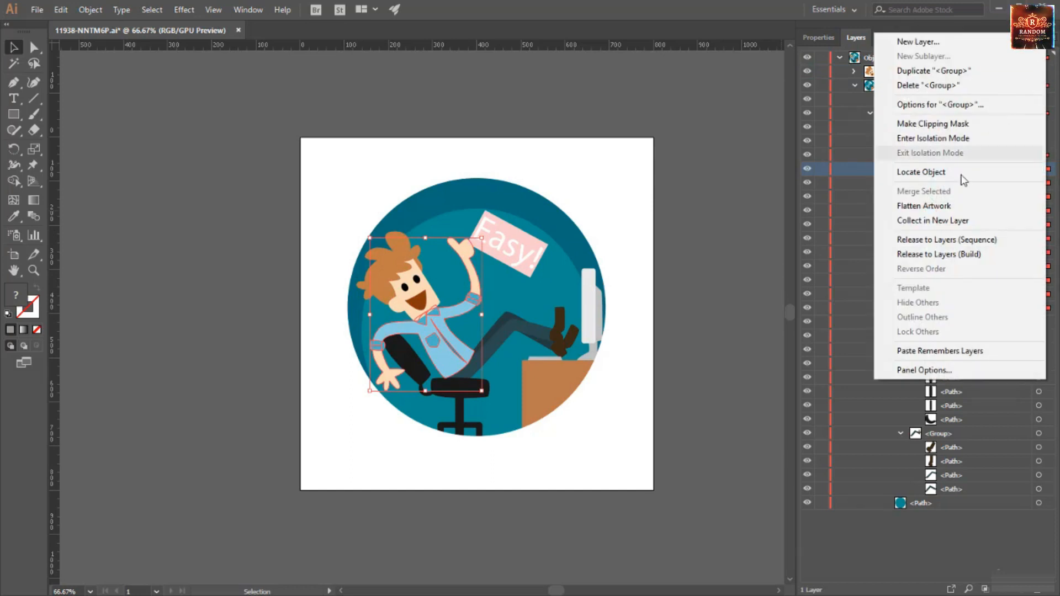
{"action": "left_click", "coordinate": [950, 221]}
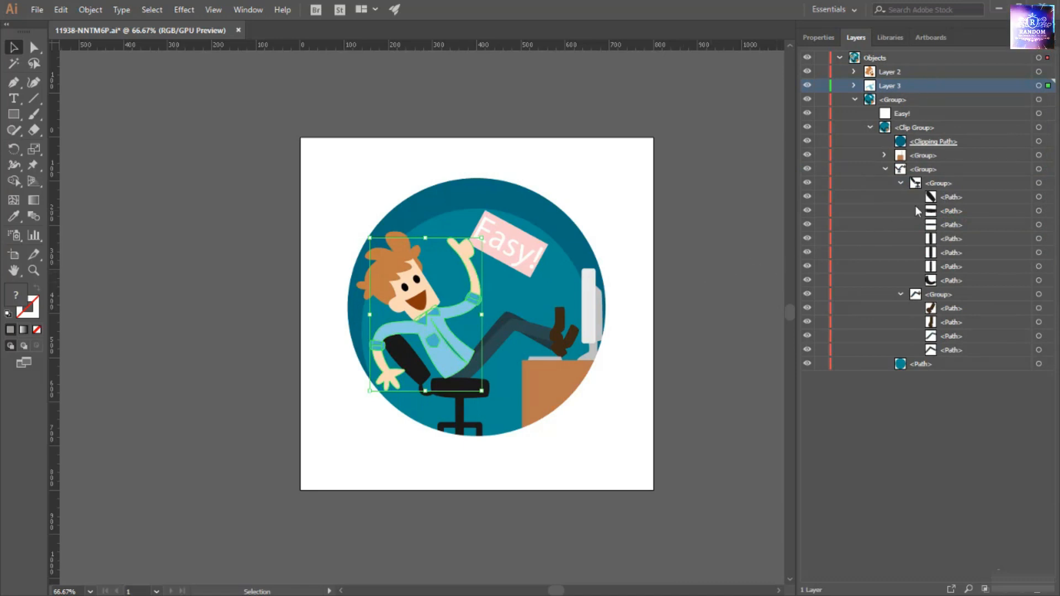
- Collapse the chair group, expand the legs group and toggle the visibility of its four paths together
{"action": "left_click", "coordinate": [889, 169]}
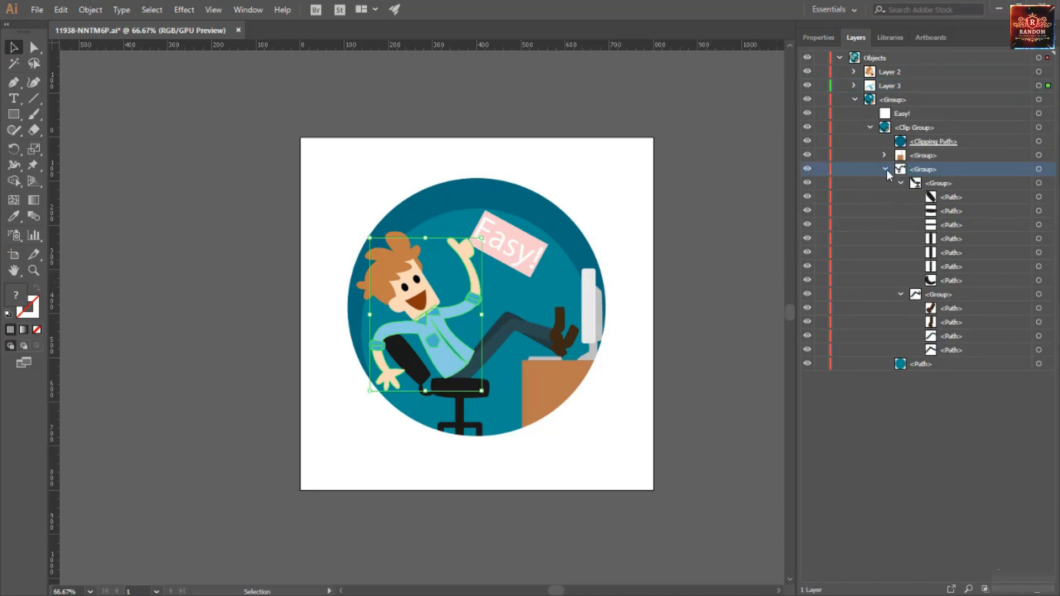
{"action": "left_click", "coordinate": [900, 182]}
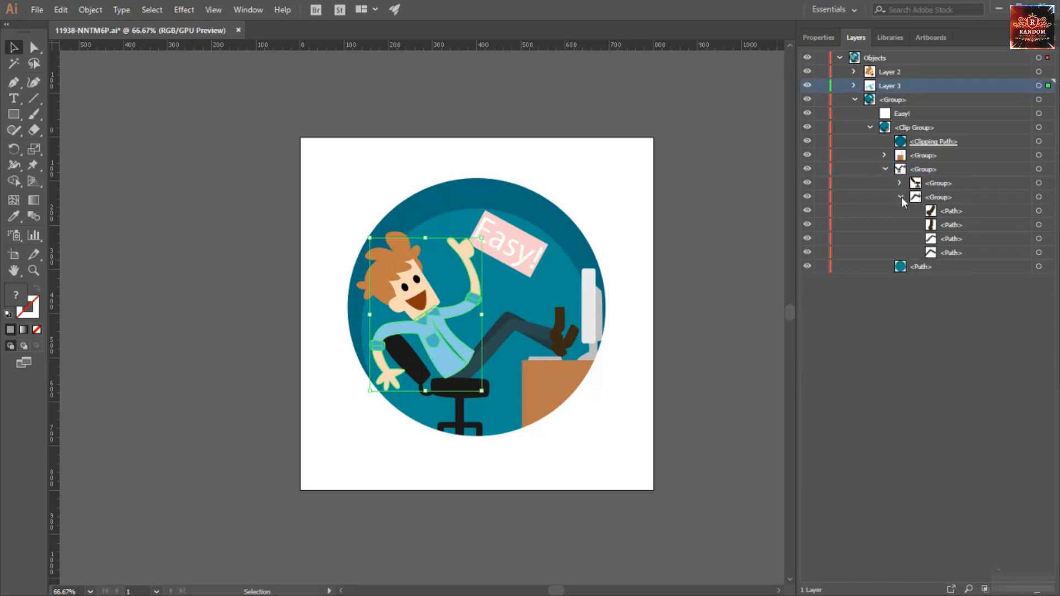
{"action": "left_click", "coordinate": [901, 198]}
{"action": "left_click", "coordinate": [919, 198]}
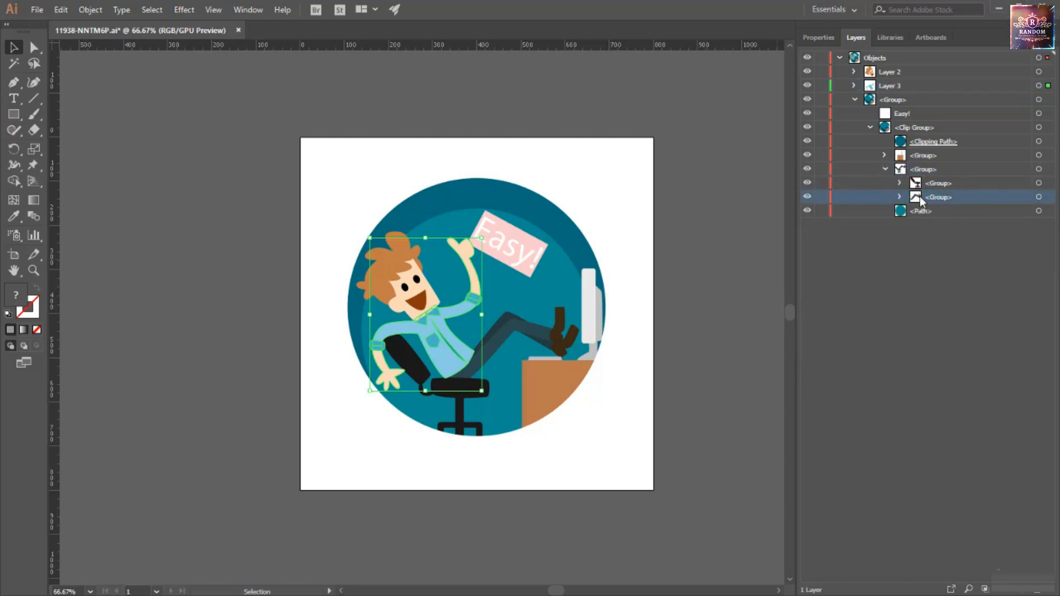
{"action": "left_click", "coordinate": [900, 197]}
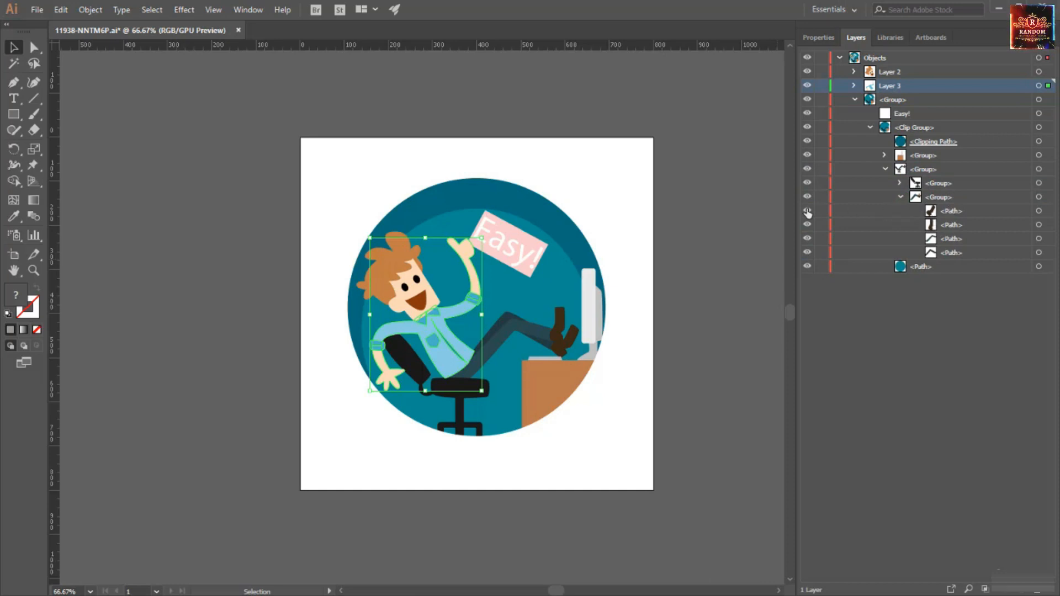
{"action": "left_click_drag", "start_coordinate": [807, 212], "coordinate": [808, 254]}
{"action": "left_click", "coordinate": [808, 252]}
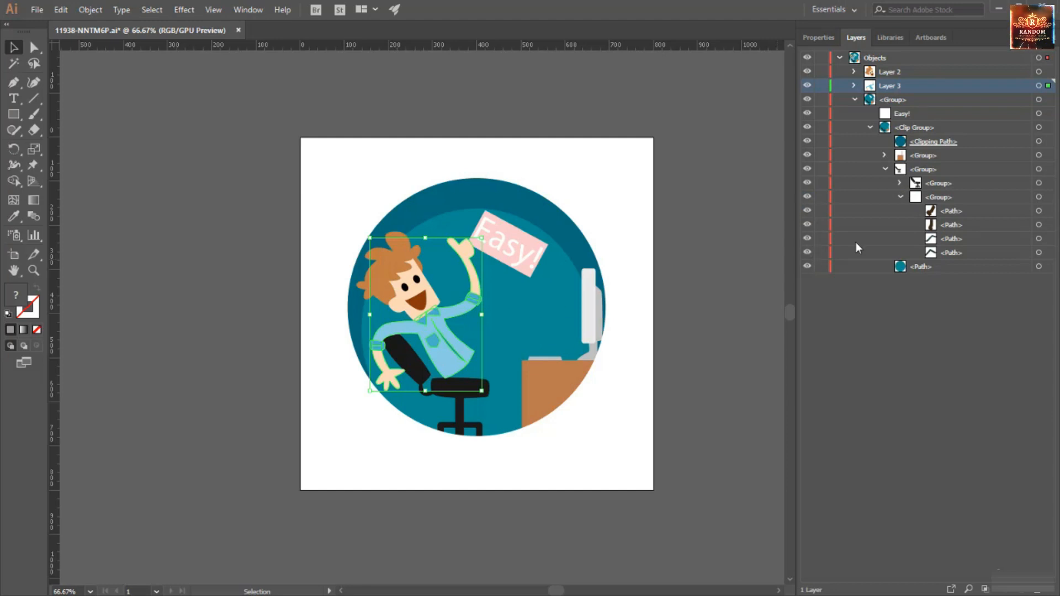
- Toggle the first three paths of the legs group one by one to identify each shoe and trouser leg
{"action": "left_click", "coordinate": [808, 213]}
{"action": "left_click", "coordinate": [809, 213]}
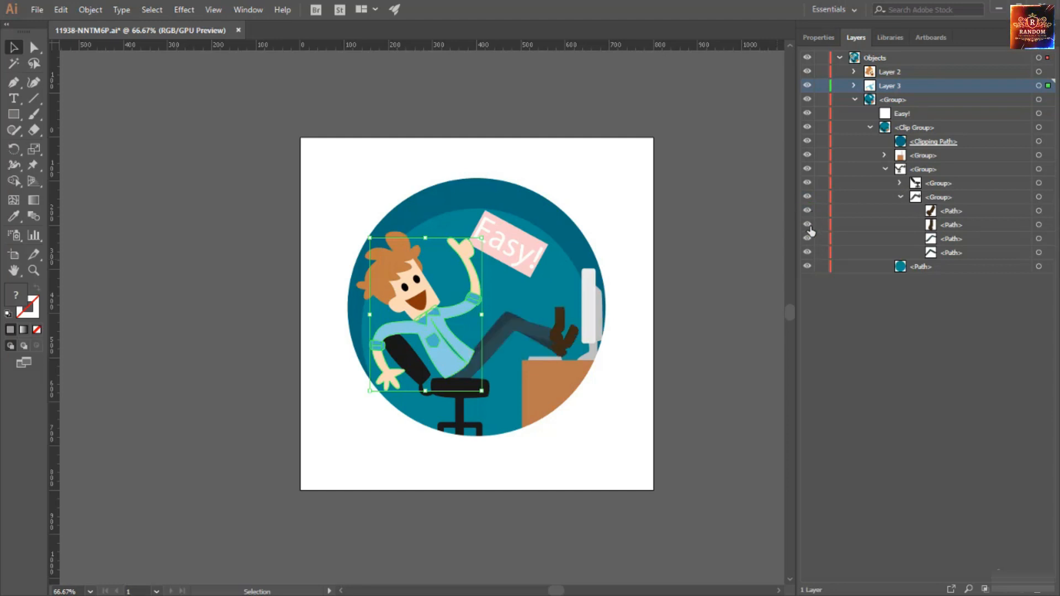
{"action": "left_click", "coordinate": [808, 225]}
{"action": "left_click", "coordinate": [807, 225]}
{"action": "left_click", "coordinate": [903, 225]}
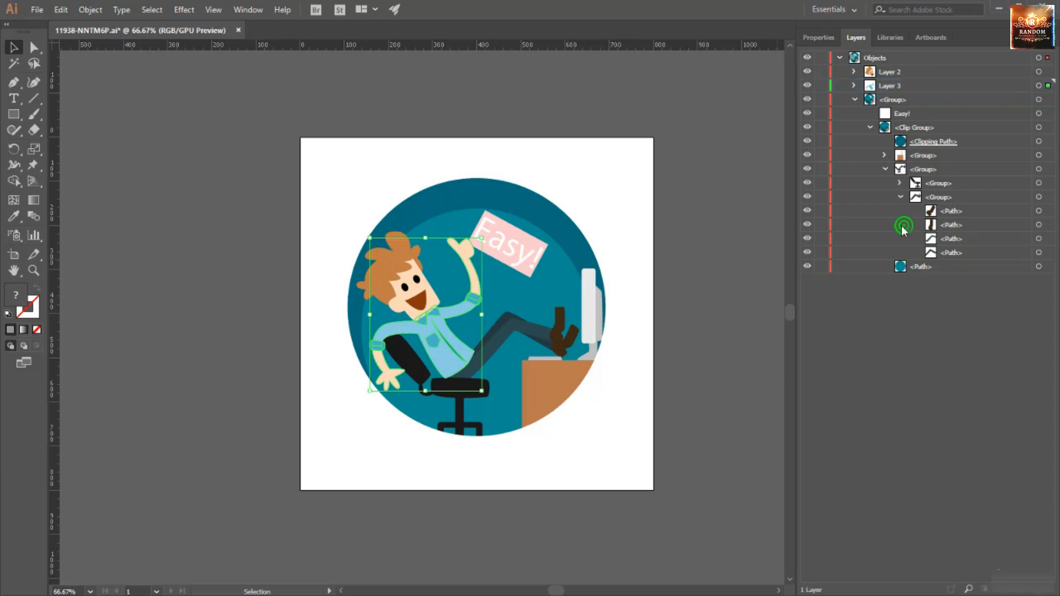
{"action": "left_click", "coordinate": [961, 223]}
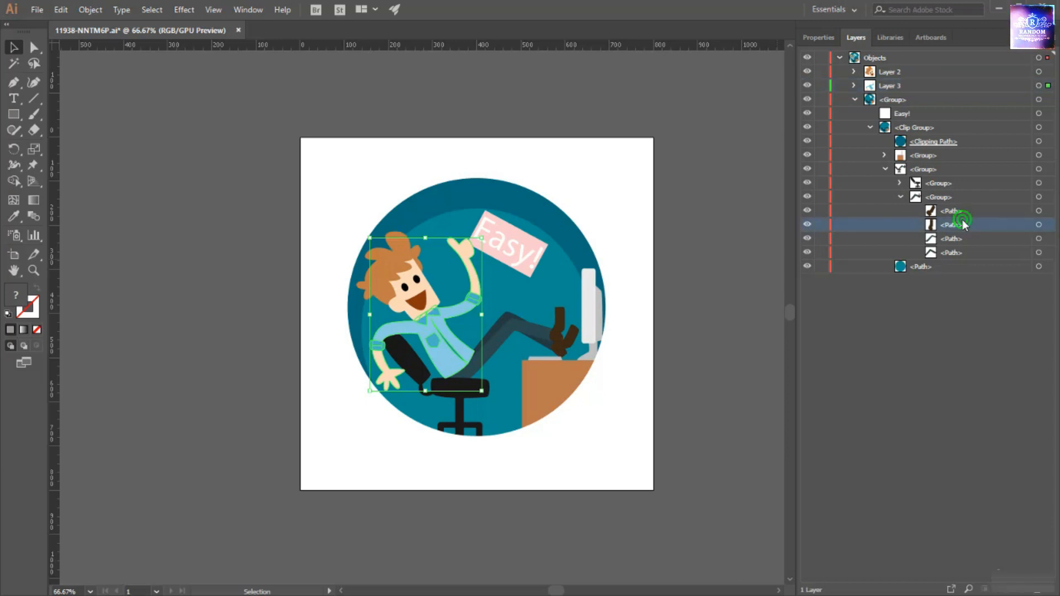
{"action": "left_click", "coordinate": [809, 241]}
{"action": "left_click", "coordinate": [808, 241]}
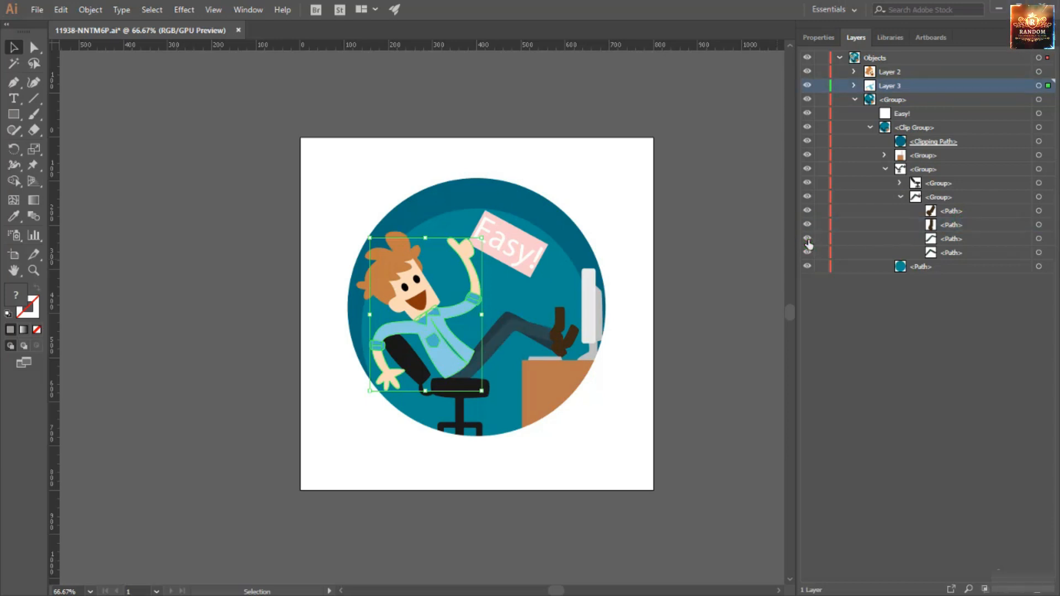
- Select the upright shoe and its trouser leg, the legs group's second and third paths, and collect them in a new layer
{"action": "left_click", "coordinate": [970, 239]}
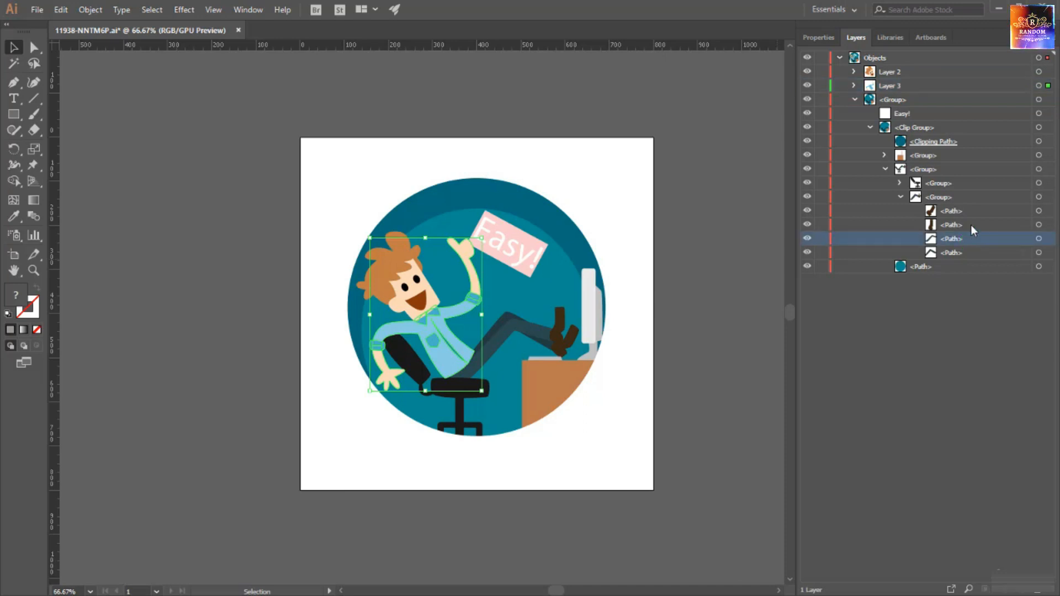
{"action": "left_click", "coordinate": [971, 224], "text": "shift"}
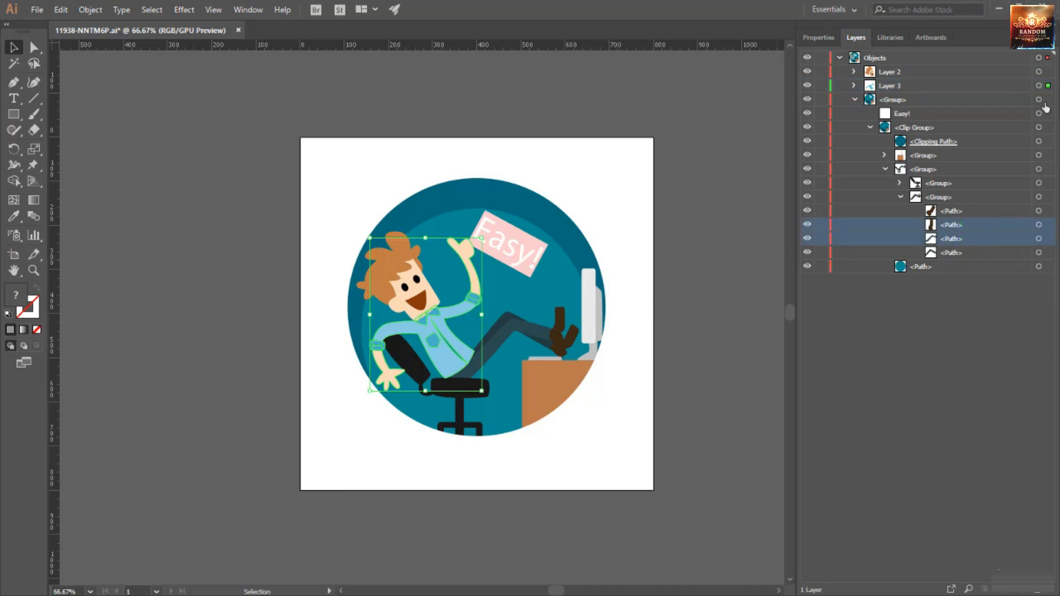
{"action": "left_click", "coordinate": [807, 226]}
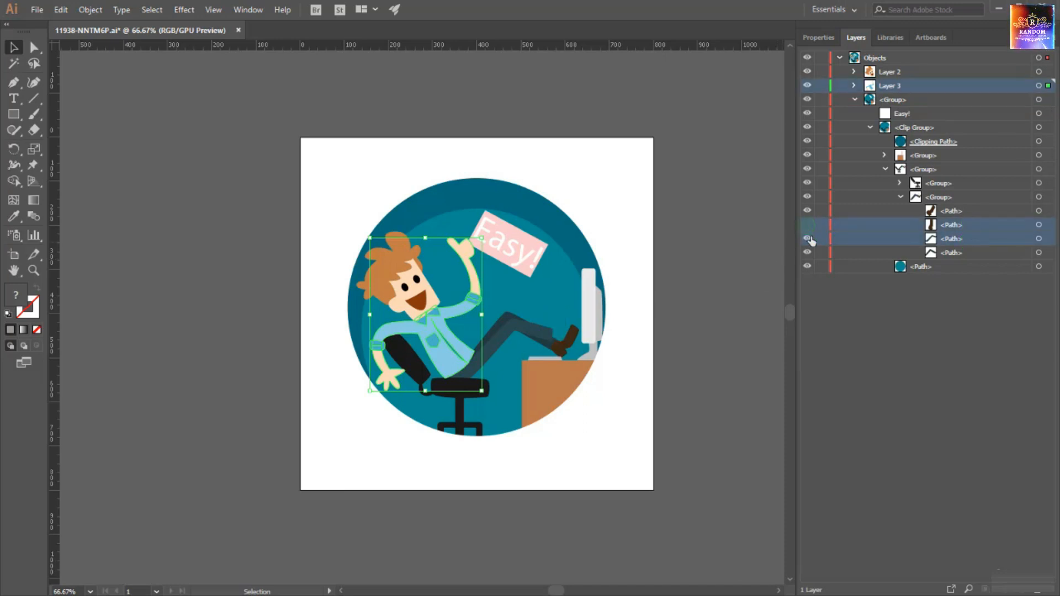
{"action": "left_click", "coordinate": [809, 239]}
{"action": "left_click", "coordinate": [807, 226]}
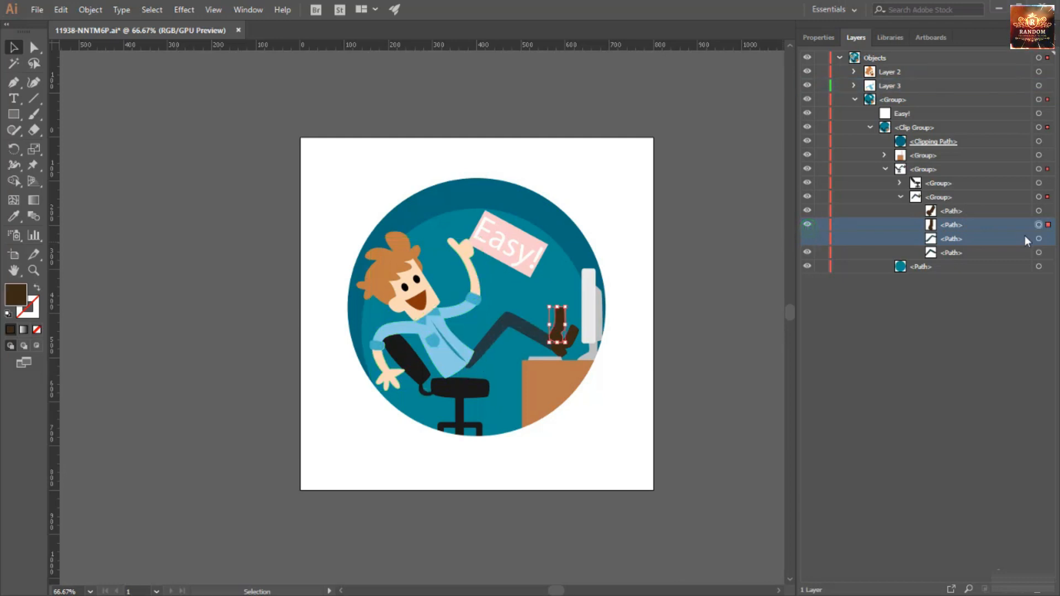
{"action": "left_click", "coordinate": [1038, 225]}
{"action": "left_click", "coordinate": [1055, 40]}
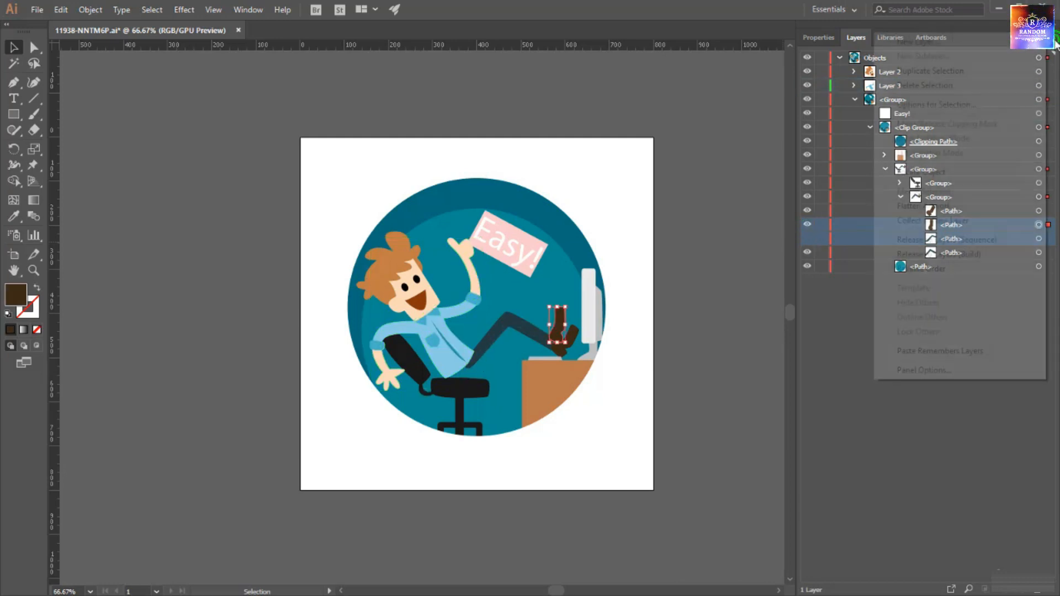
{"action": "left_click", "coordinate": [975, 216]}
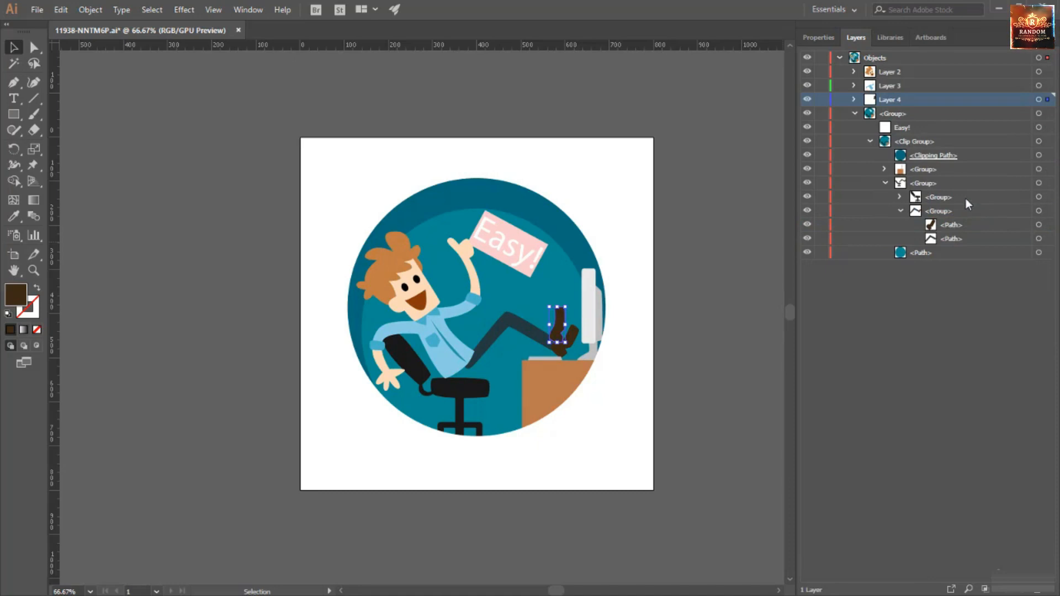
- Expand Layer 4, make its hidden trouser-leg path visible and check the leg by toggling the paths and the layer
{"action": "left_click", "coordinate": [854, 100]}
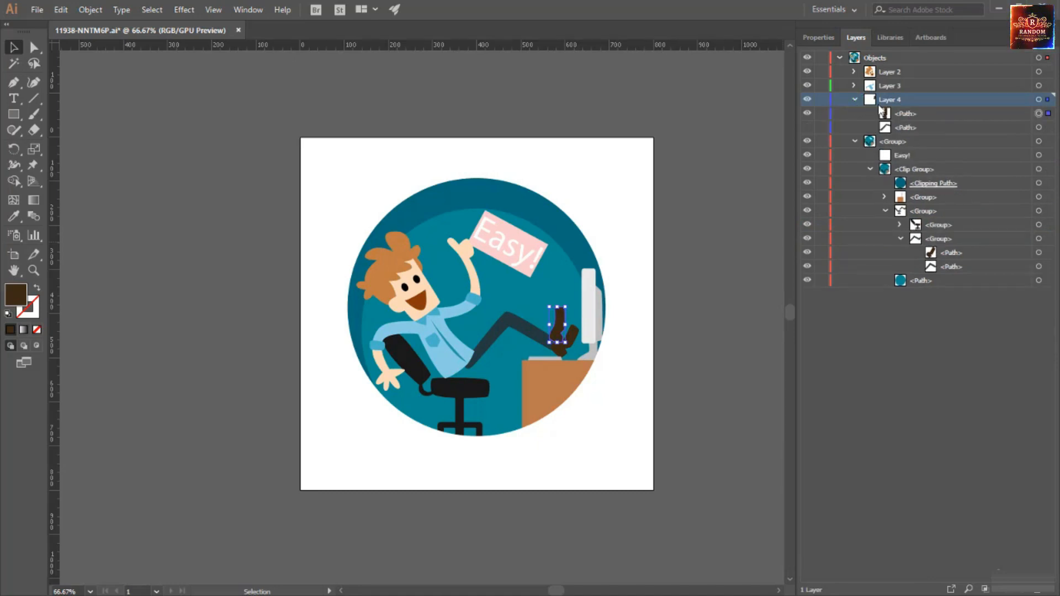
{"action": "left_click", "coordinate": [808, 127]}
{"action": "left_click", "coordinate": [808, 113]}
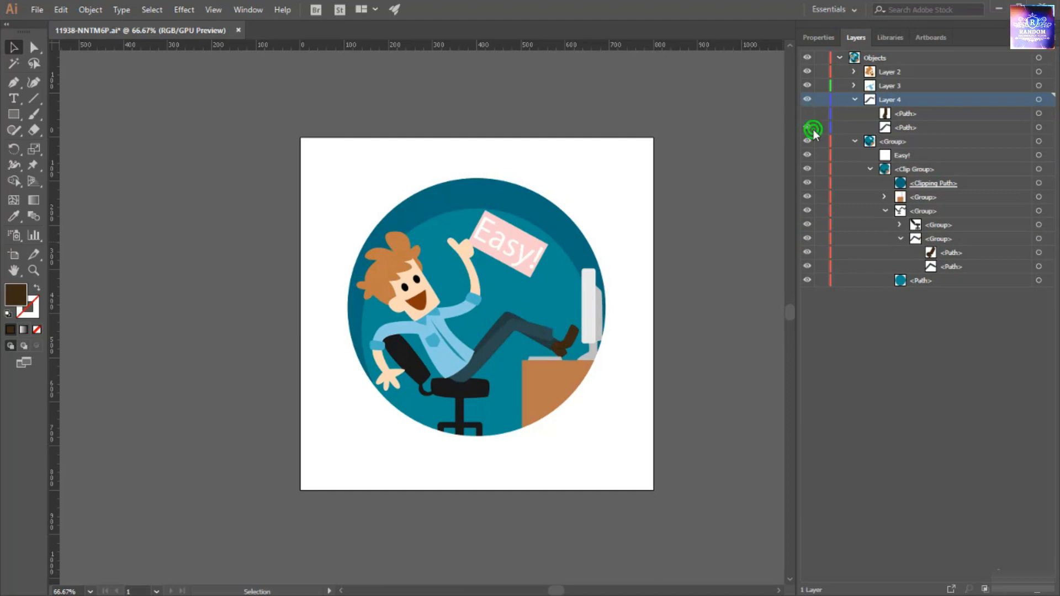
{"action": "left_click", "coordinate": [812, 128]}
{"action": "left_click", "coordinate": [811, 128]}
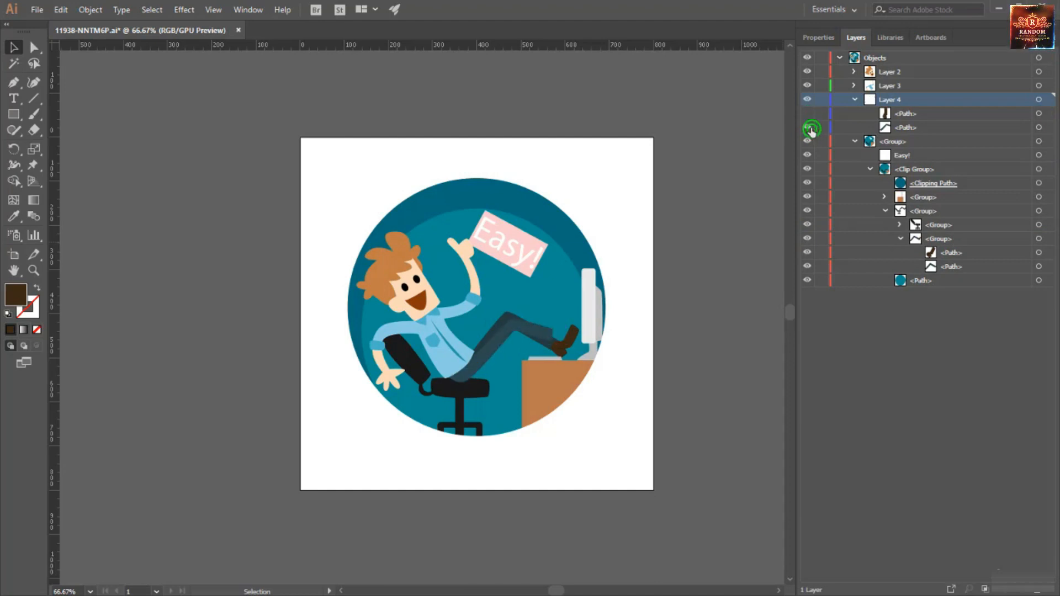
{"action": "left_click", "coordinate": [806, 98]}
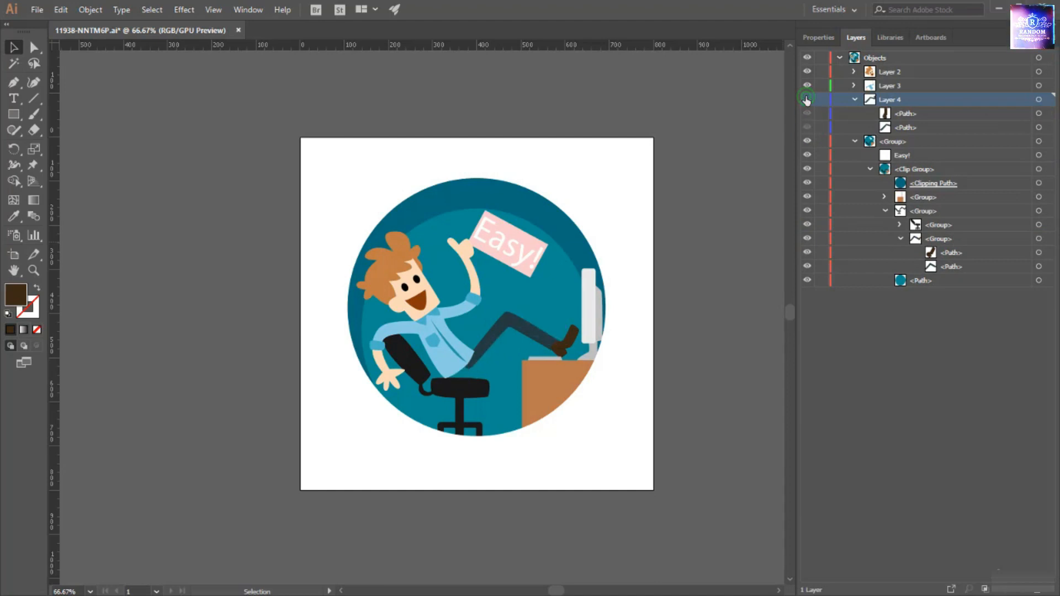
{"action": "left_click", "coordinate": [806, 99]}
{"action": "left_click", "coordinate": [807, 98]}
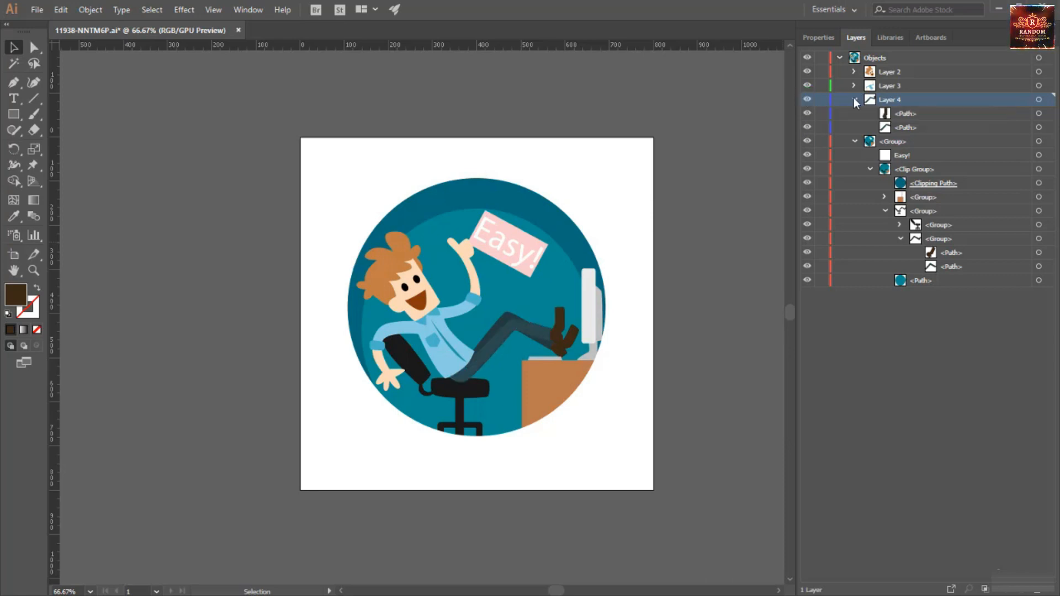
- Collect the remaining shoe and trouser-leg paths in a new layer, collapse Layer 4 and check the new layer by toggling its visibility
{"action": "left_click", "coordinate": [951, 254]}
{"action": "left_click", "coordinate": [955, 271], "text": "shift"}
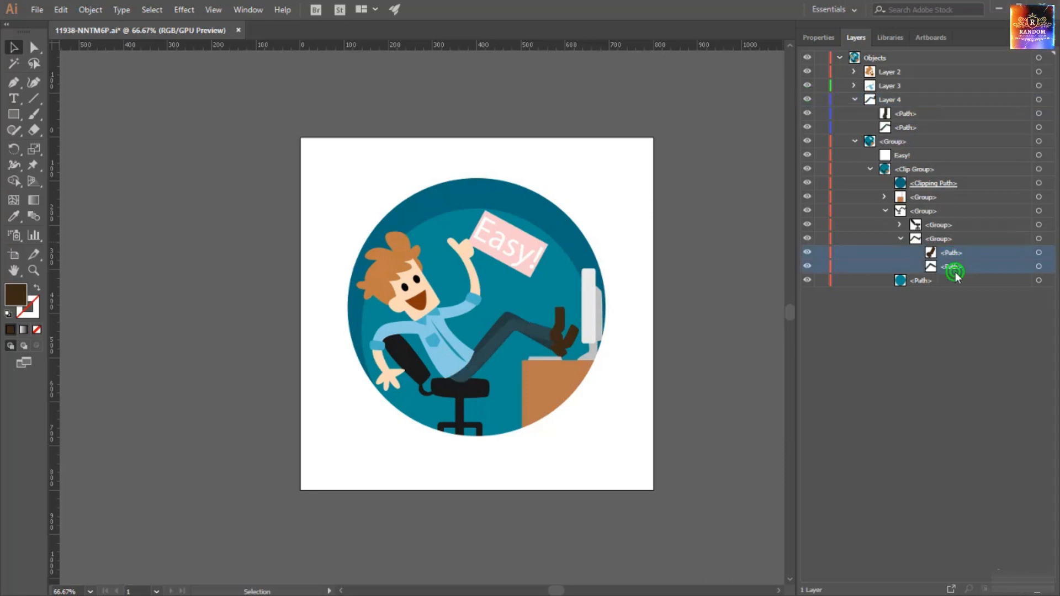
{"action": "left_click", "coordinate": [1054, 50]}
{"action": "left_click", "coordinate": [950, 222]}
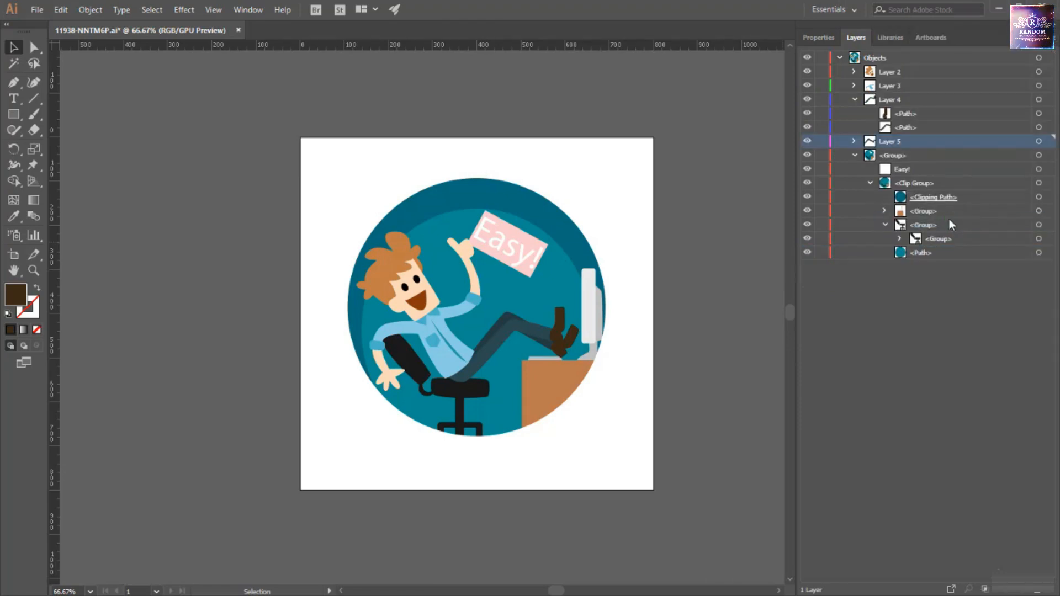
{"action": "left_click", "coordinate": [896, 142]}
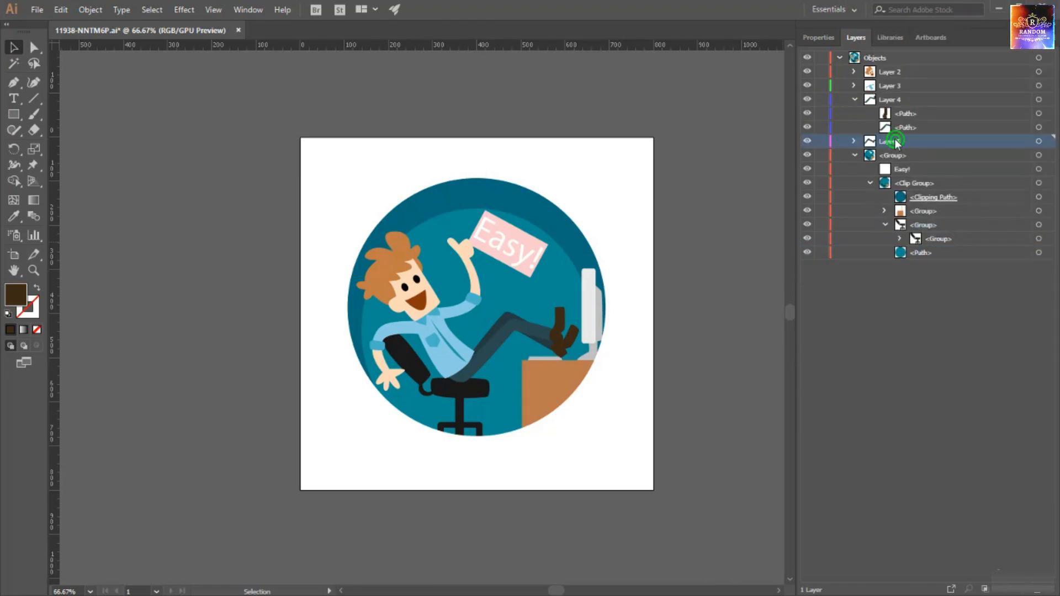
{"action": "left_click", "coordinate": [855, 101]}
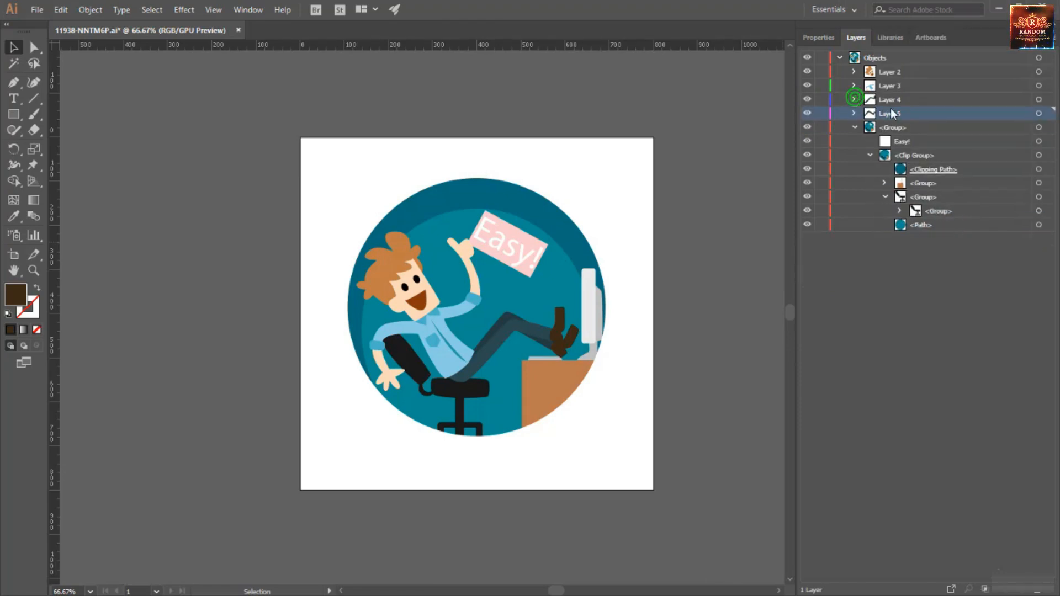
{"action": "left_click", "coordinate": [808, 114]}
{"action": "left_click", "coordinate": [809, 113]}
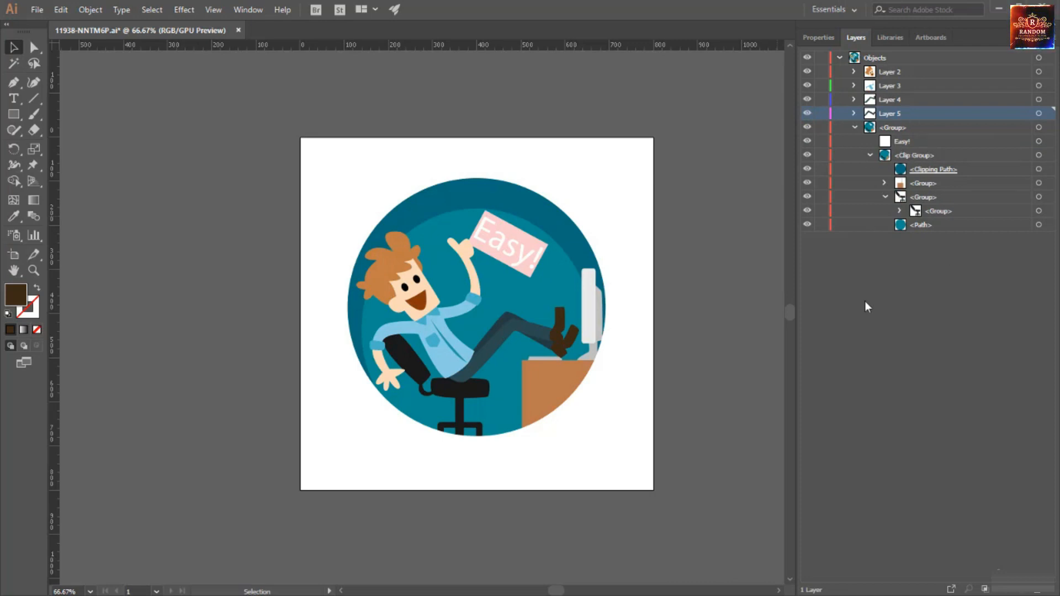
- Collect the lighter teal background circle in a new layer and move that layer below the Objects layer
{"action": "left_click", "coordinate": [919, 226]}
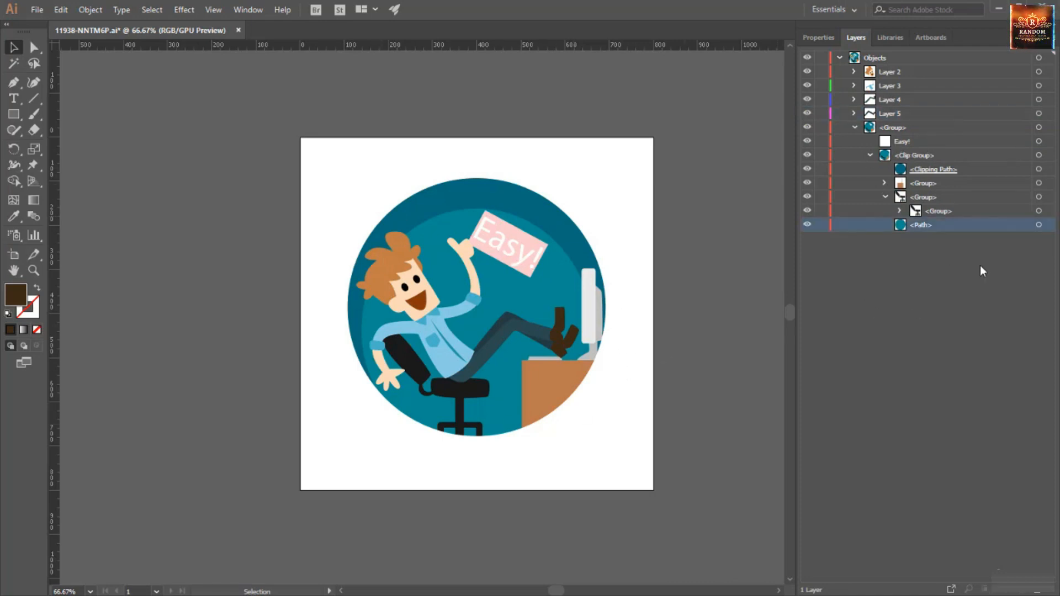
{"action": "left_click", "coordinate": [808, 225]}
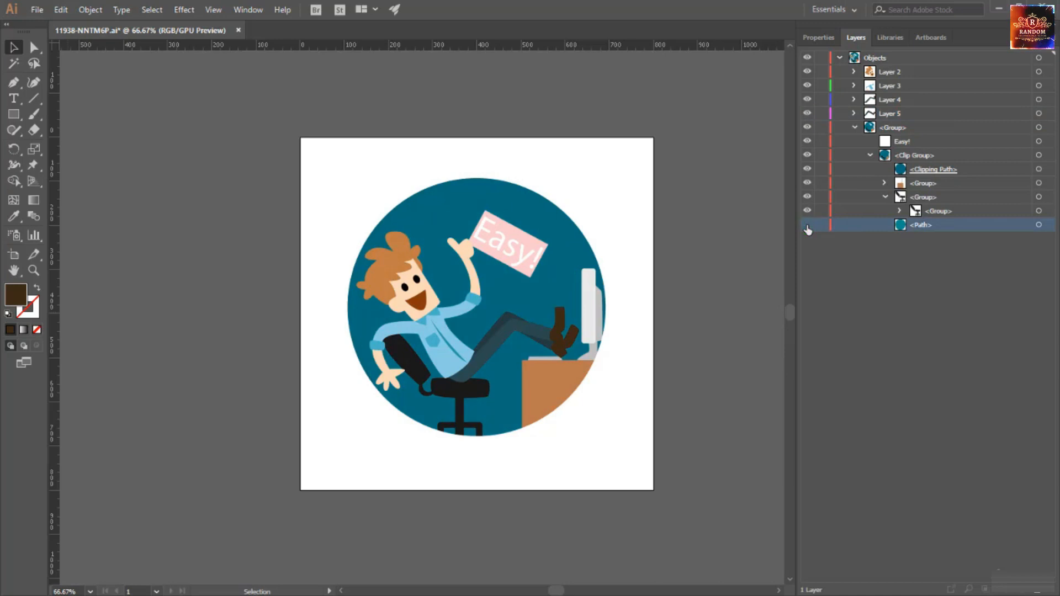
{"action": "left_click", "coordinate": [808, 225]}
{"action": "left_click", "coordinate": [1039, 225]}
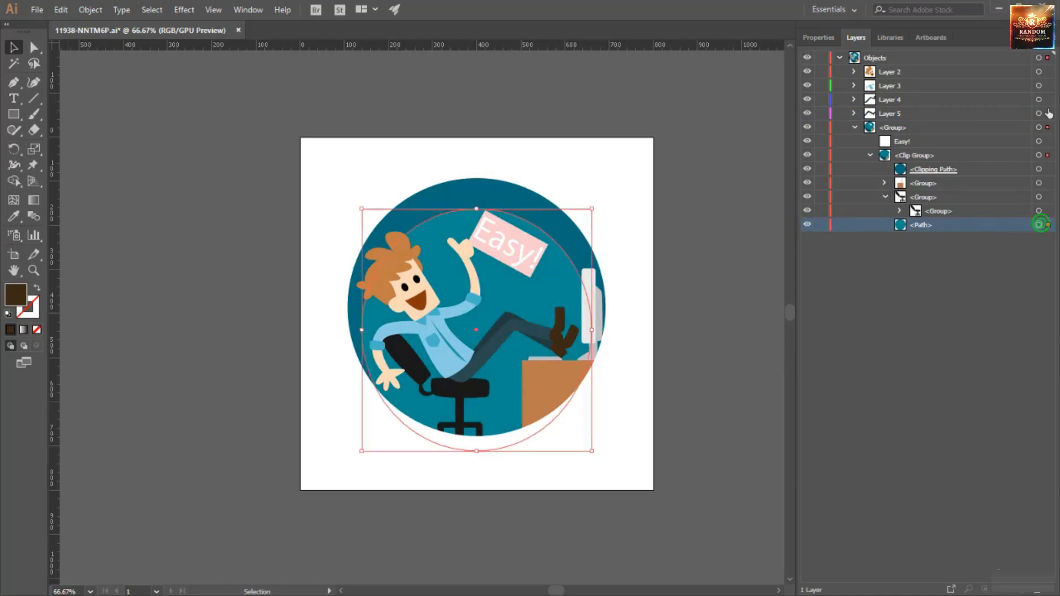
{"action": "left_click", "coordinate": [1052, 37]}
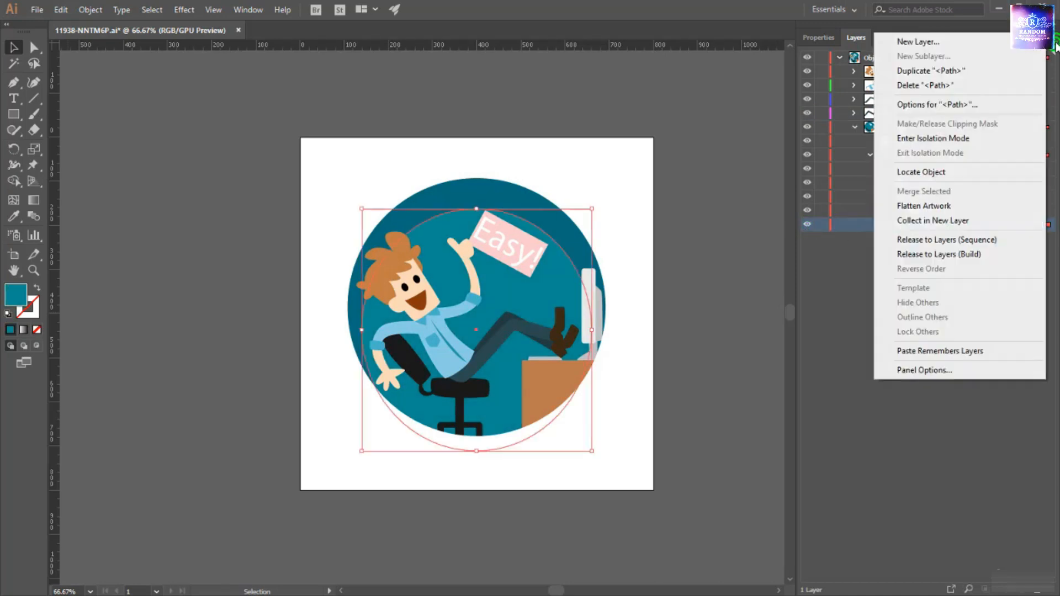
{"action": "left_click", "coordinate": [949, 221]}
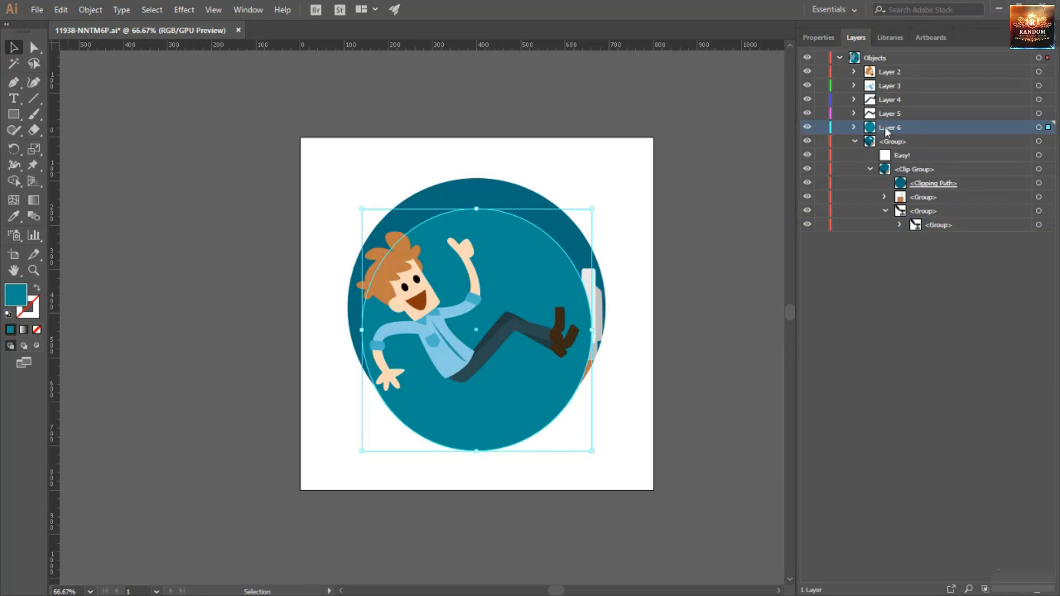
{"action": "left_click_drag", "start_coordinate": [885, 127], "coordinate": [890, 249]}
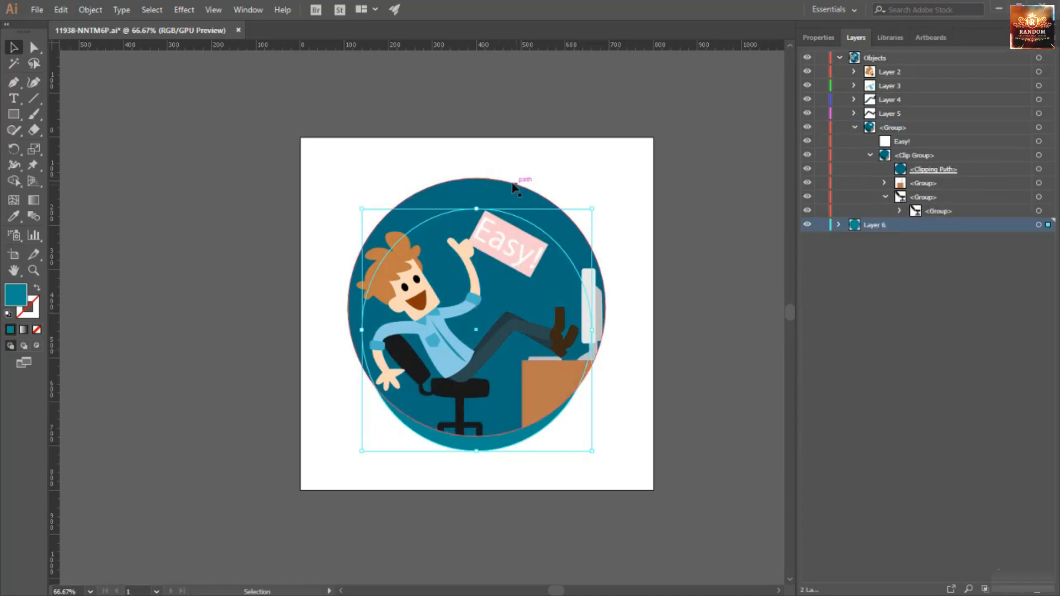
- Collect the clip group's dark teal clipping path in a new layer, place it below Layer 6 and deselect the artwork
{"action": "left_click", "coordinate": [940, 170]}
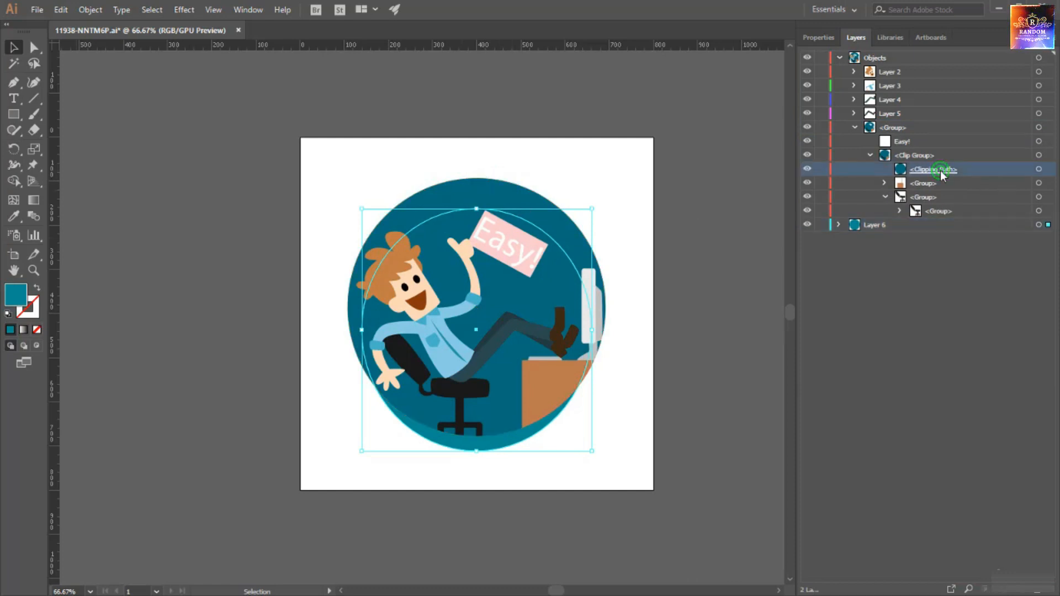
{"action": "left_click", "coordinate": [1053, 43]}
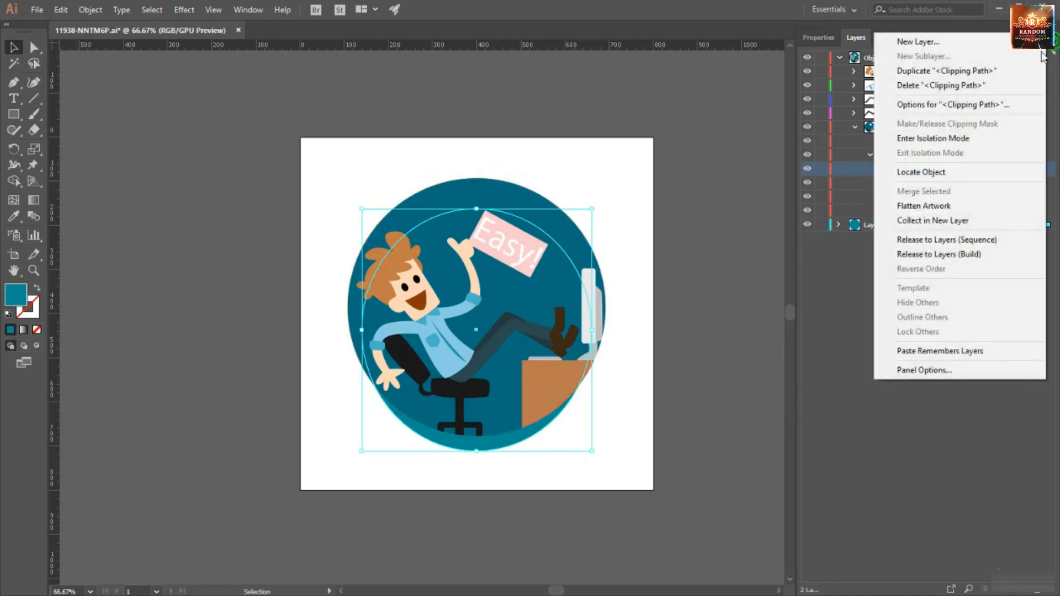
{"action": "left_click", "coordinate": [953, 219]}
{"action": "left_click_drag", "start_coordinate": [906, 127], "coordinate": [902, 254]}
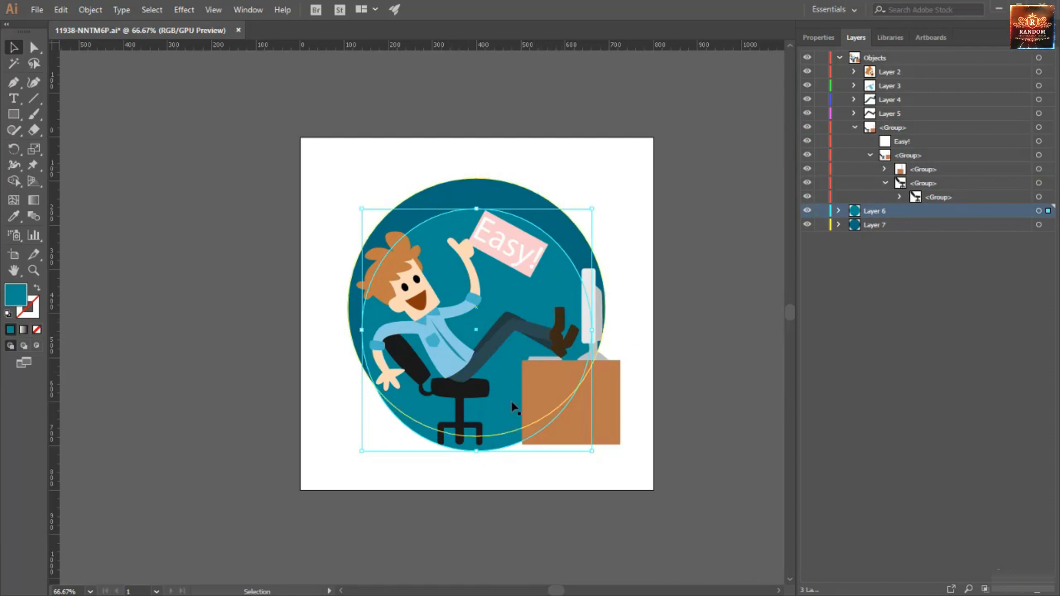
{"action": "left_click", "coordinate": [634, 303]}
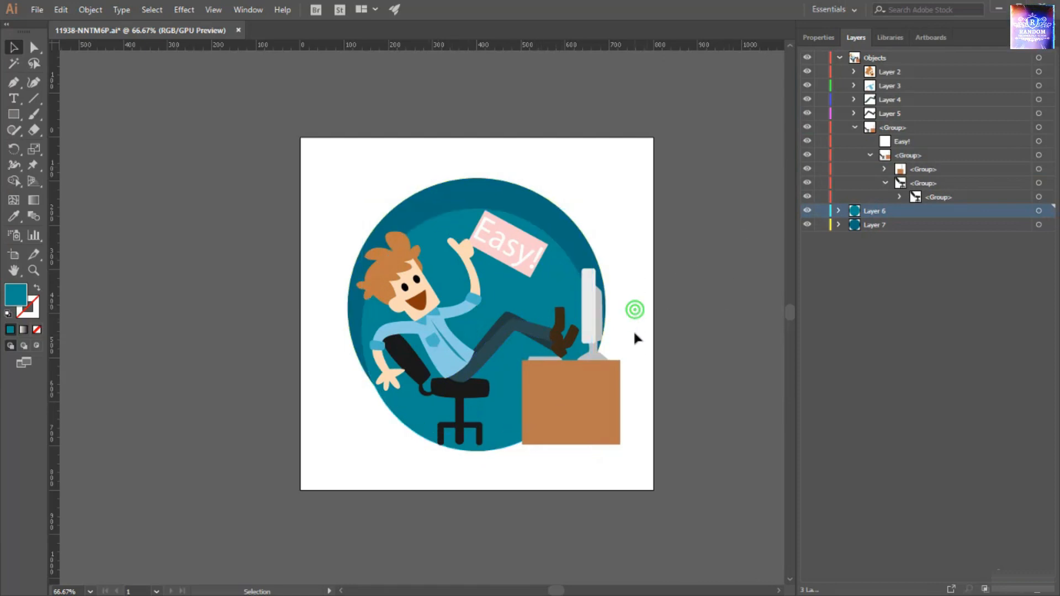
- Collapse the remaining chair, desk and sign group, check it by toggling its visibility and collect it in a new layer
{"action": "left_click", "coordinate": [616, 428]}
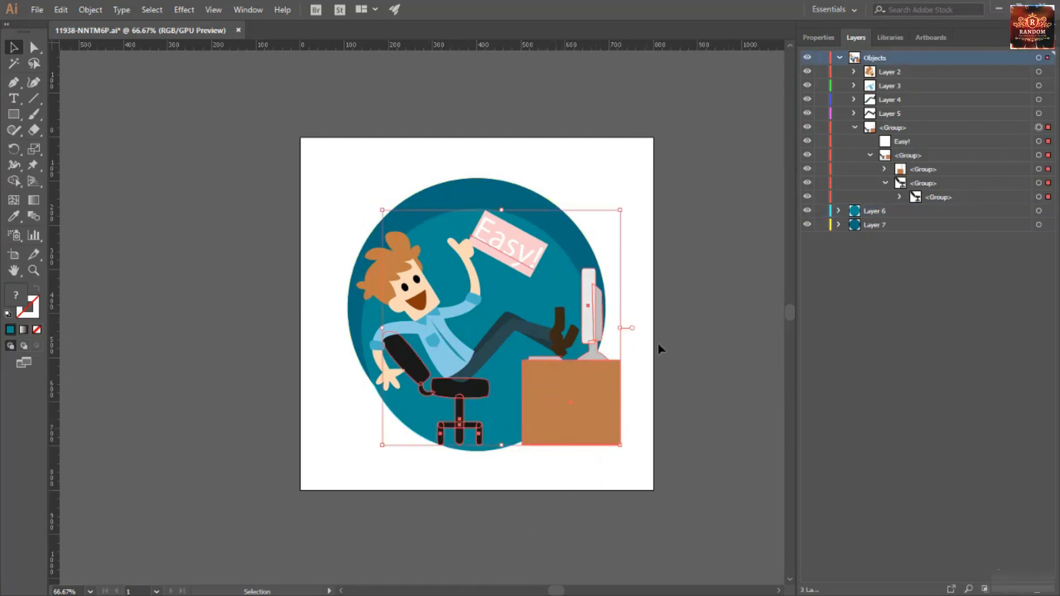
{"action": "left_click", "coordinate": [855, 127]}
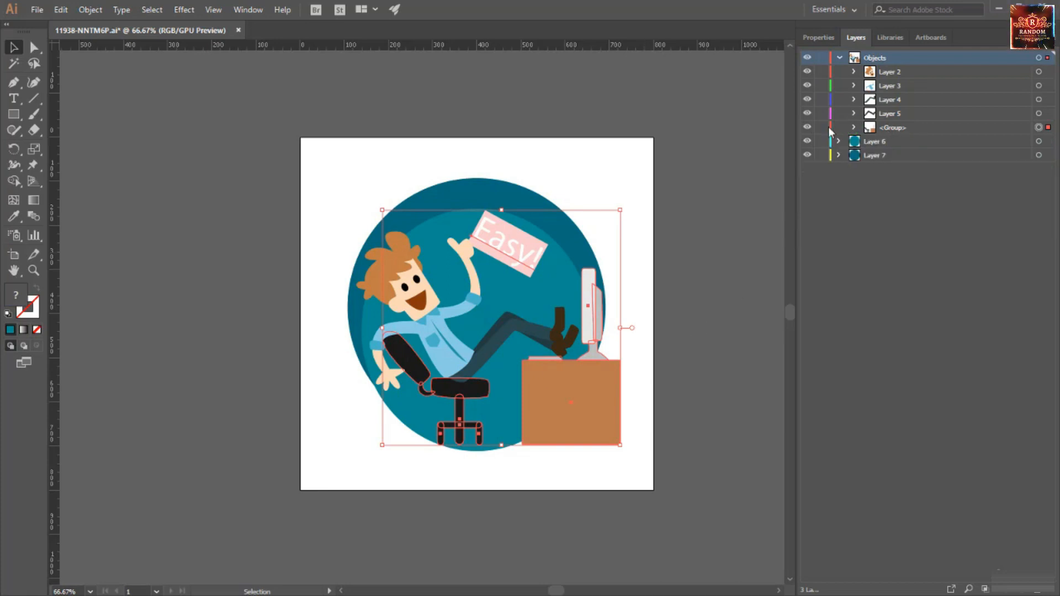
{"action": "left_click", "coordinate": [807, 127]}
{"action": "left_click", "coordinate": [807, 127]}
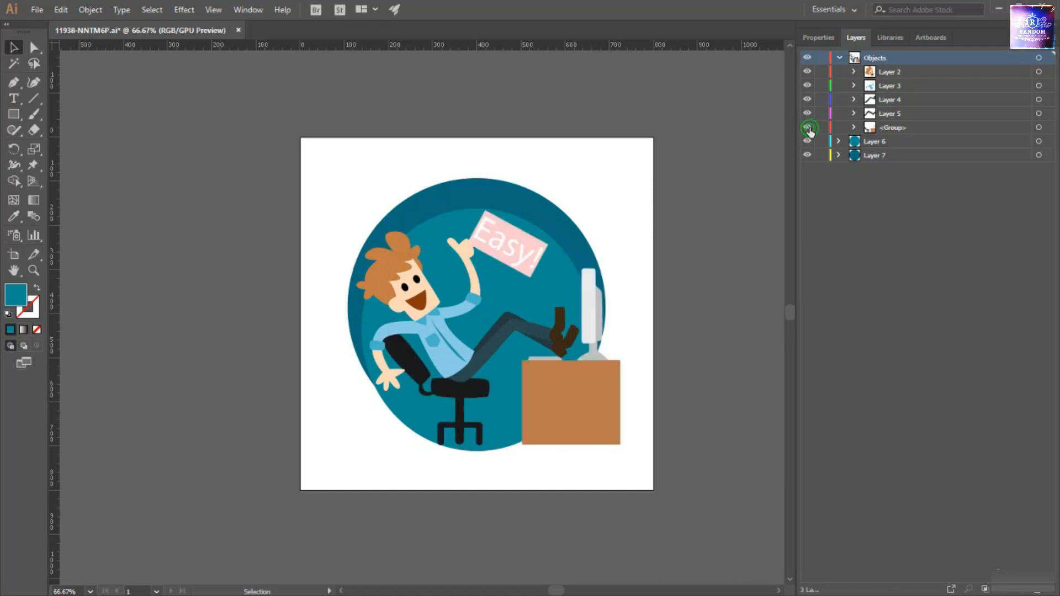
{"action": "left_click", "coordinate": [917, 126]}
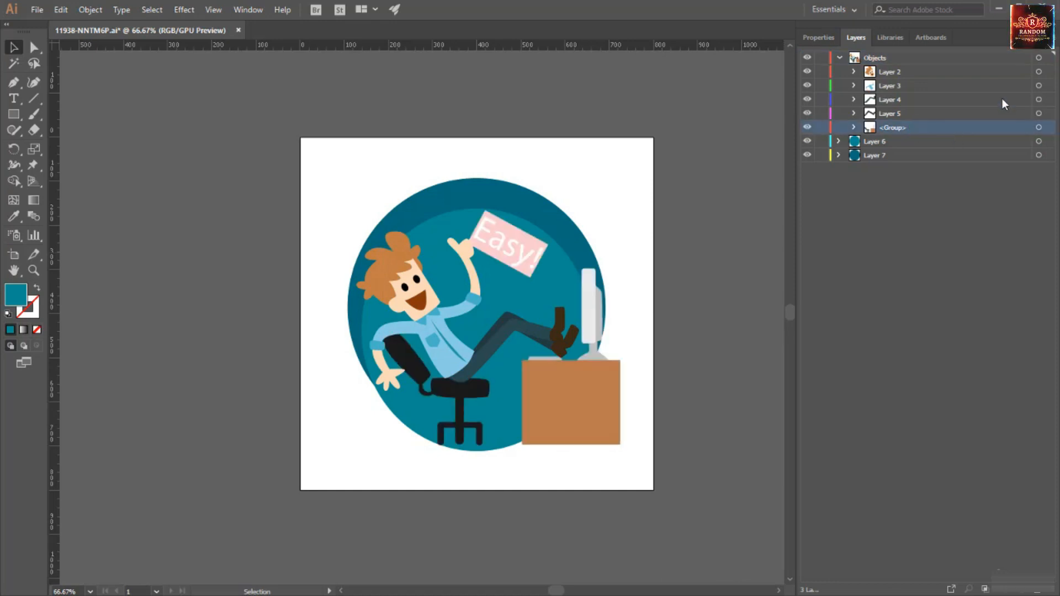
{"action": "left_click", "coordinate": [1050, 37]}
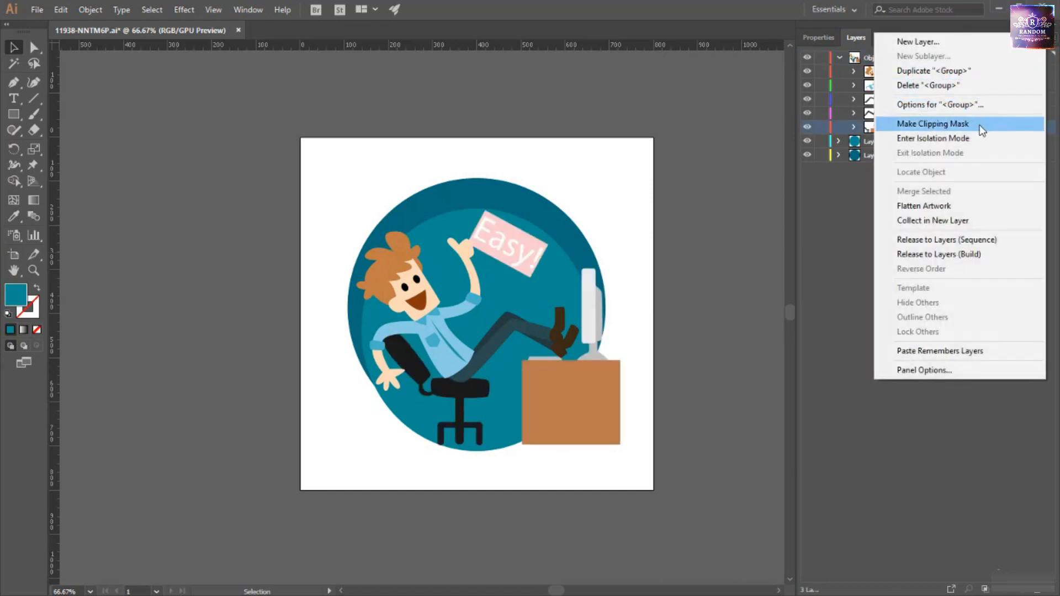
{"action": "left_click", "coordinate": [968, 219]}
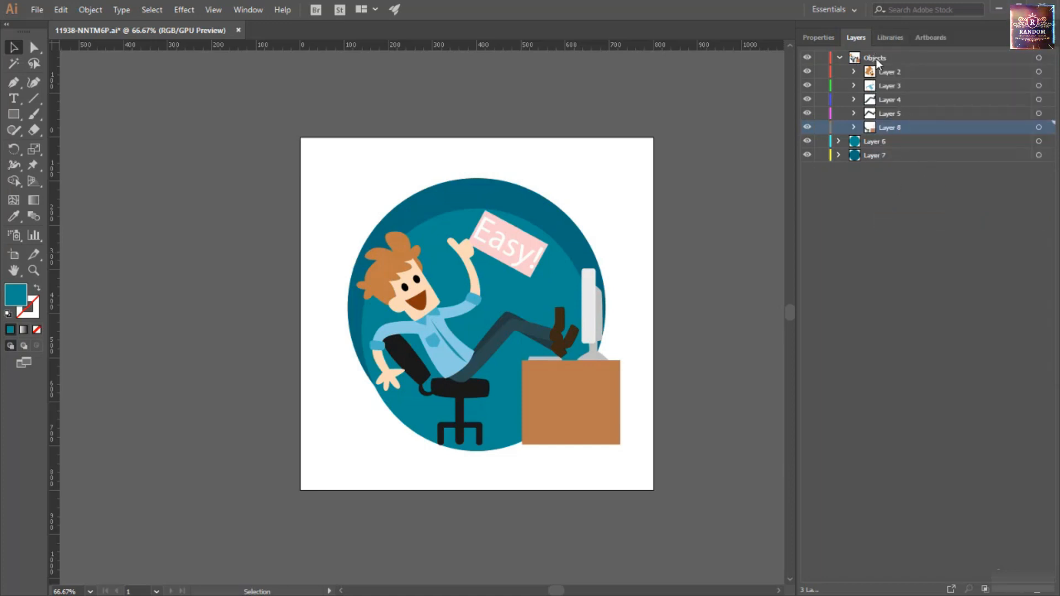
- Move Layers 2, 3, 4, 5 and 8 out of the Objects layer to above Layers 6 and 7, and delete the empty Objects layer
{"action": "left_click", "coordinate": [883, 72], "text": "shift"}
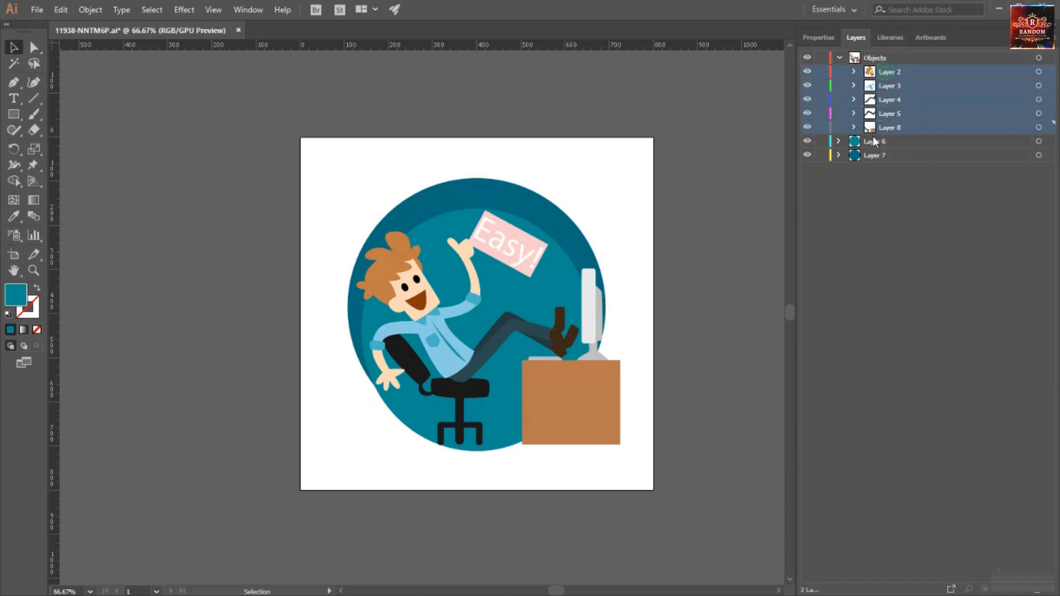
{"action": "left_click_drag", "start_coordinate": [877, 120], "coordinate": [883, 176]}
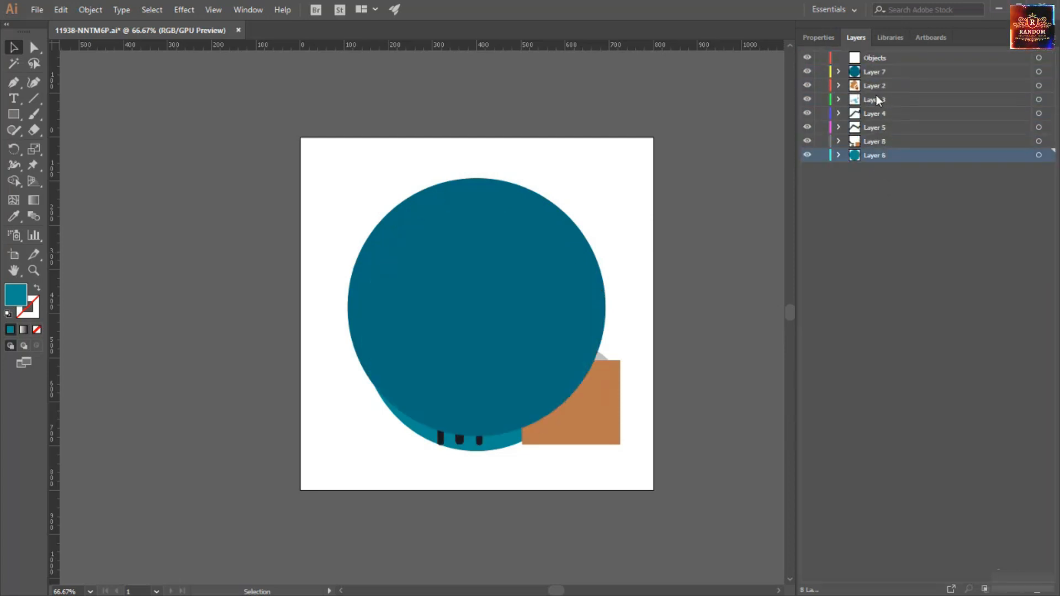
{"action": "left_click_drag", "start_coordinate": [888, 71], "coordinate": [900, 187]}
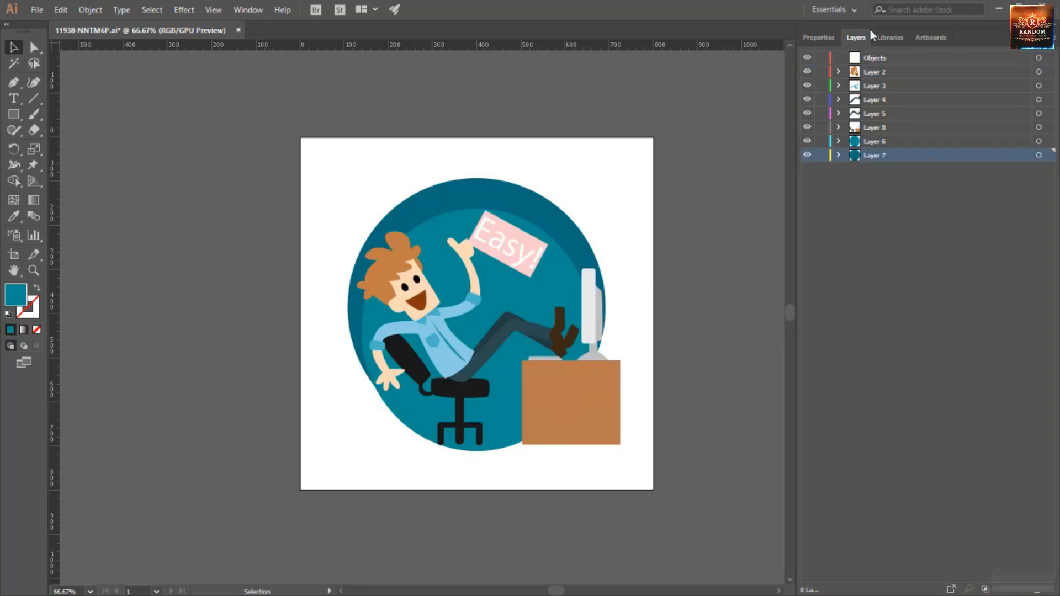
{"action": "left_click", "coordinate": [872, 58]}
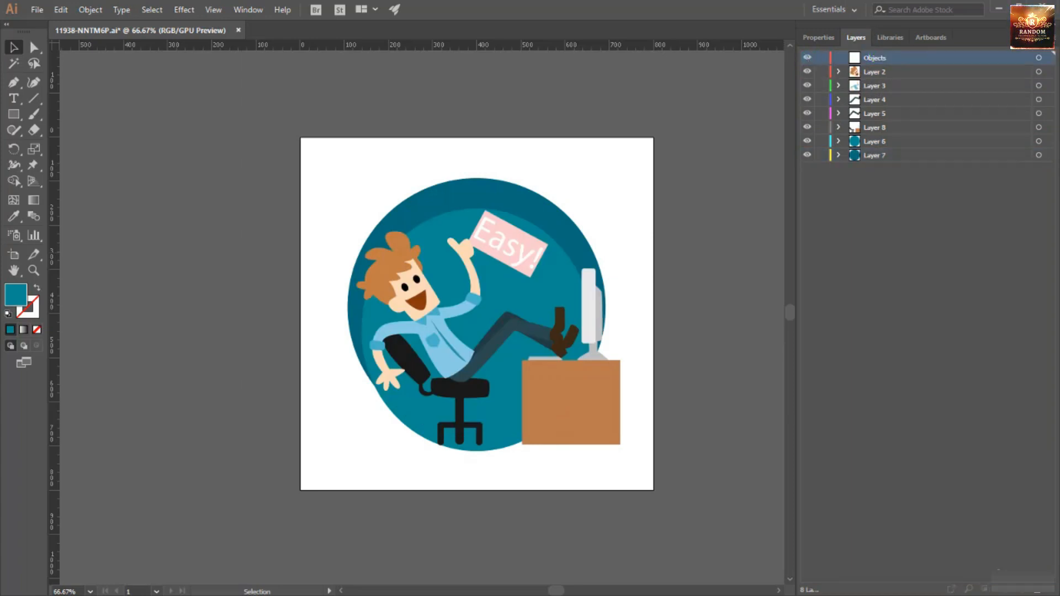
{"action": "left_click", "coordinate": [1047, 592]}
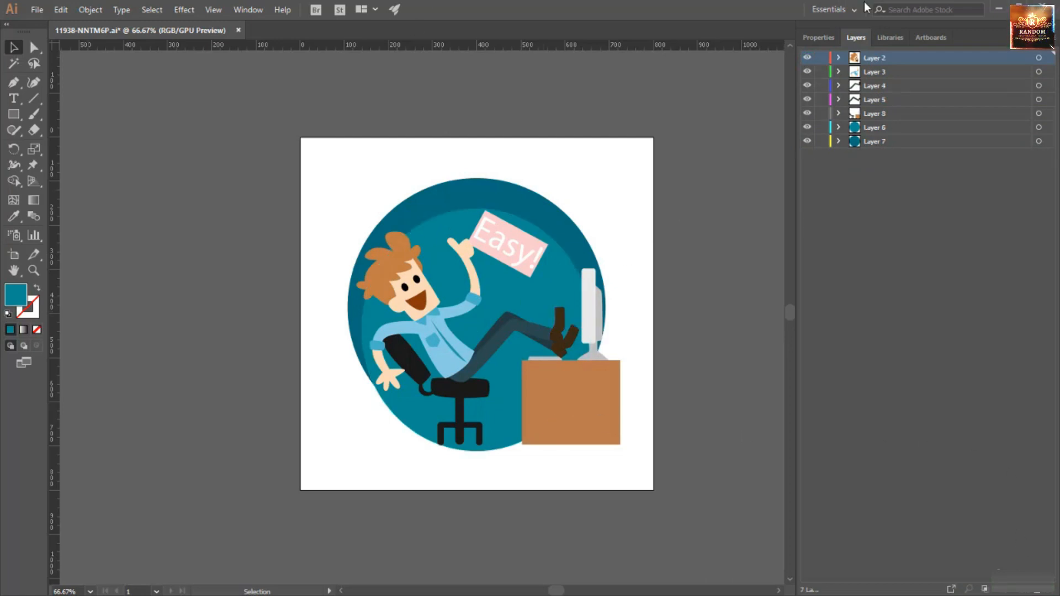
- Rename Layer 2 as Head and Layer 3 as Body
{"action": "double_click", "coordinate": [875, 58]}
{"action": "type", "text": "Head"}
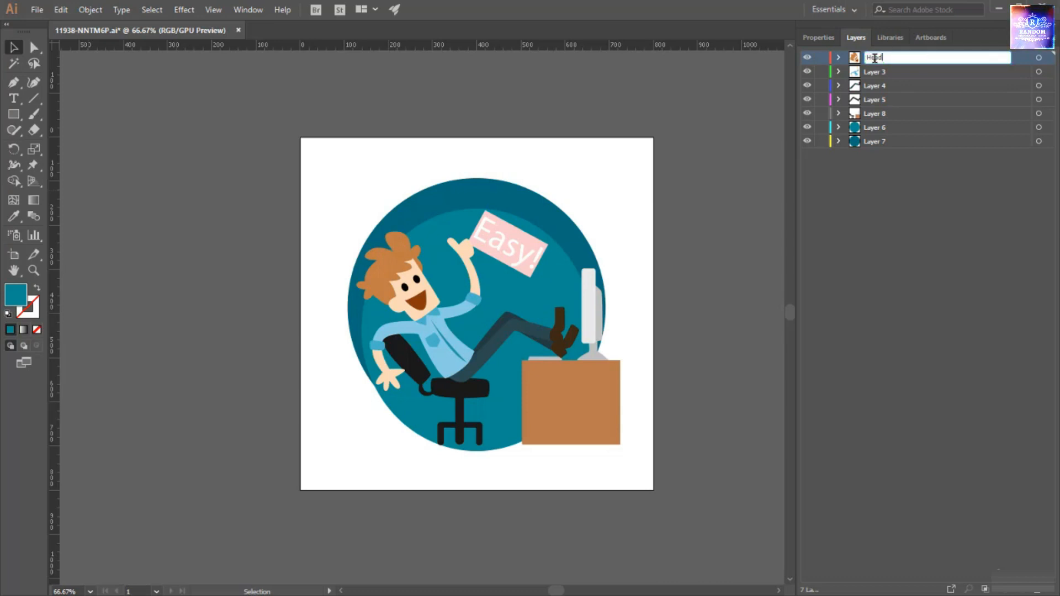
{"action": "key", "text": "Return"}
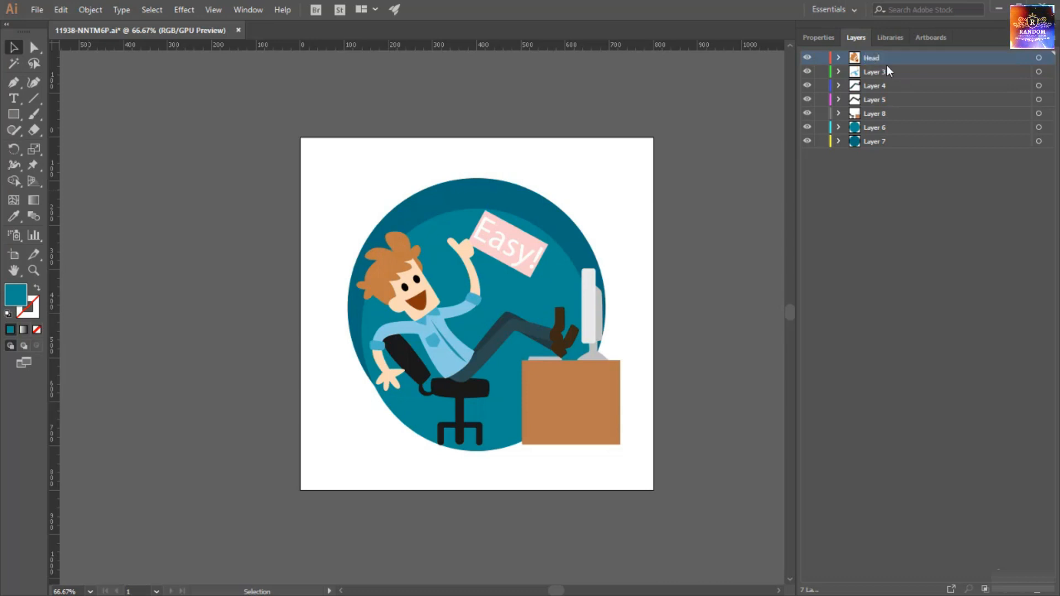
{"action": "left_click", "coordinate": [883, 72]}
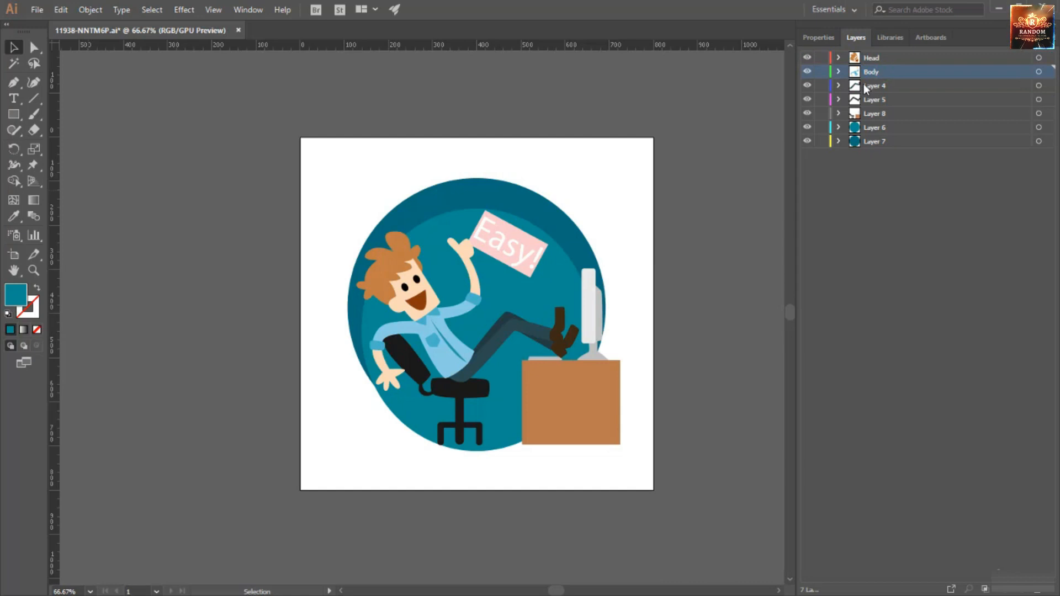
- Check Layer 4 by toggling its visibility, and rename Layer 4 as Front leg and Layer 5 as Back Leg
{"action": "left_click", "coordinate": [870, 86]}
{"action": "left_click", "coordinate": [808, 87]}
{"action": "left_click", "coordinate": [807, 86]}
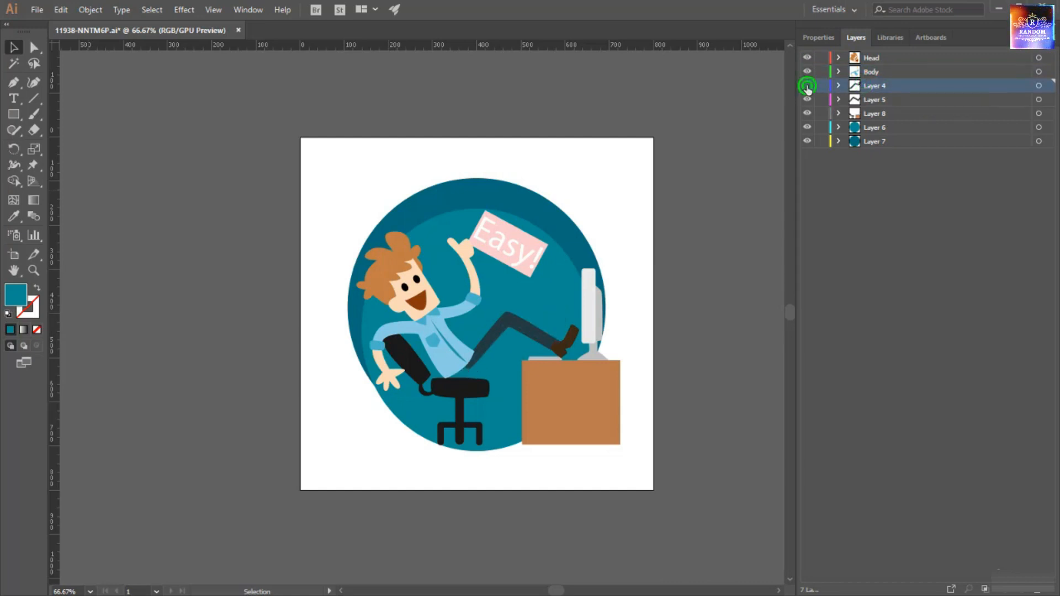
{"action": "double_click", "coordinate": [873, 85]}
{"action": "type", "text": "Front leg"}
{"action": "key", "text": "Return"}
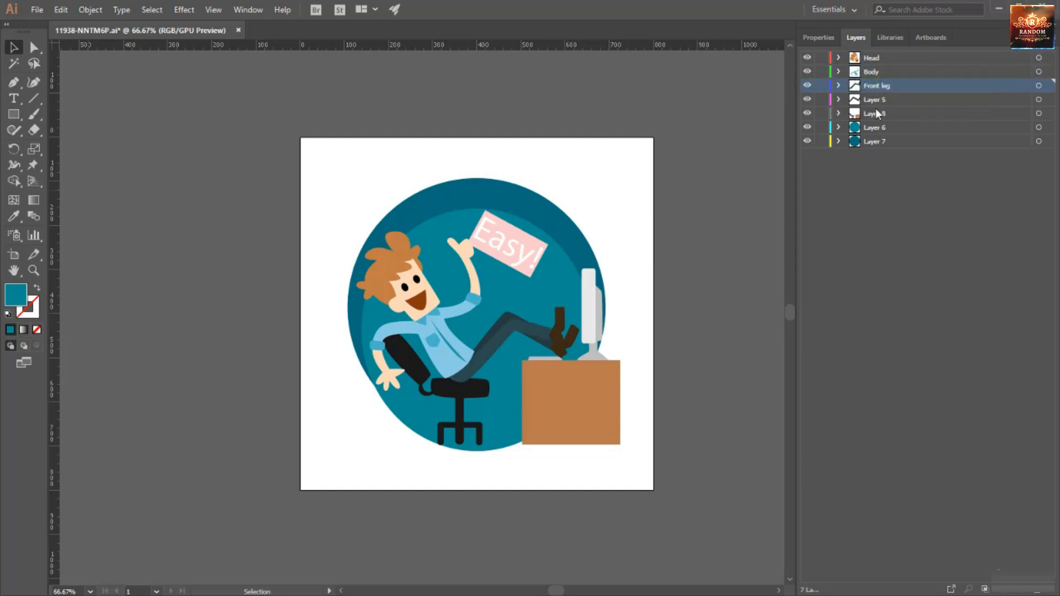
{"action": "double_click", "coordinate": [874, 99]}
{"action": "type", "text": "Back Leg"}
{"action": "key", "text": "Return"}
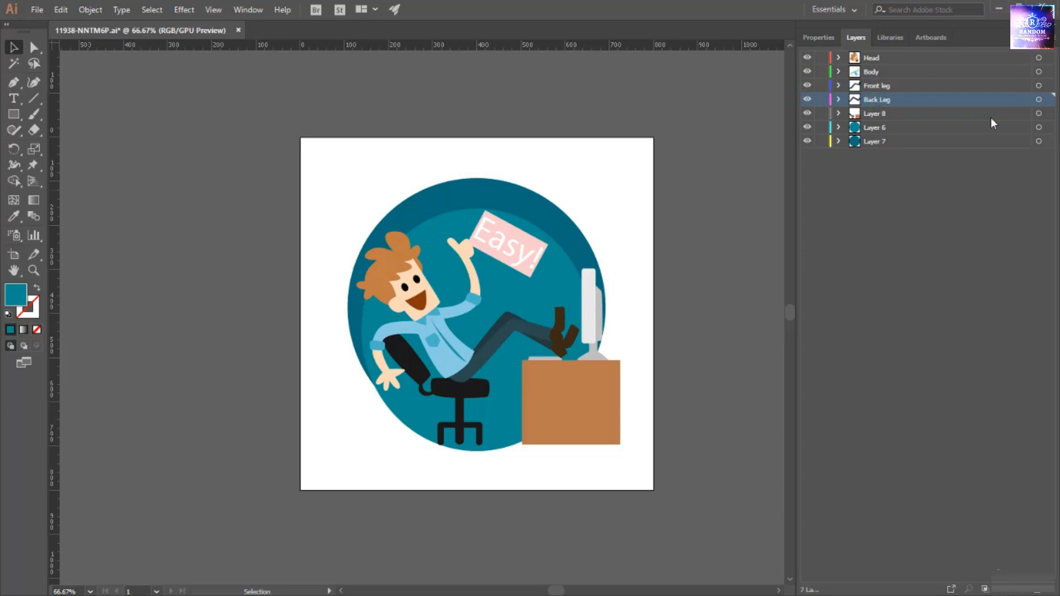
- Rename Layer 8 as Desk and check its contents by toggling its visibility
{"action": "left_click", "coordinate": [886, 113]}
{"action": "double_click", "coordinate": [883, 112]}
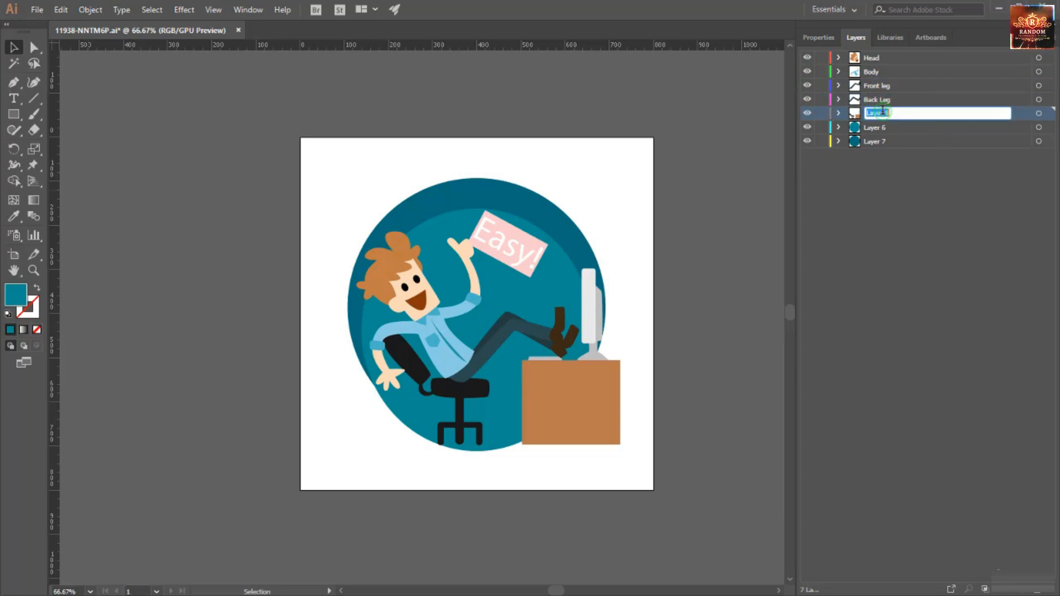
{"action": "type", "text": "Desk"}
{"action": "key", "text": "Return"}
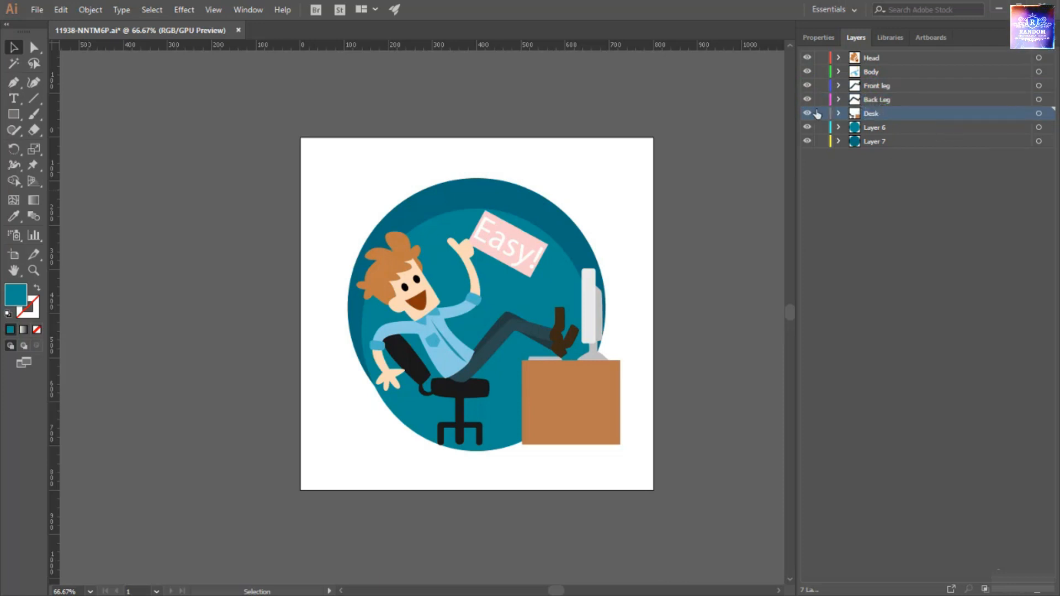
{"action": "left_click", "coordinate": [808, 113]}
{"action": "left_click", "coordinate": [807, 113]}
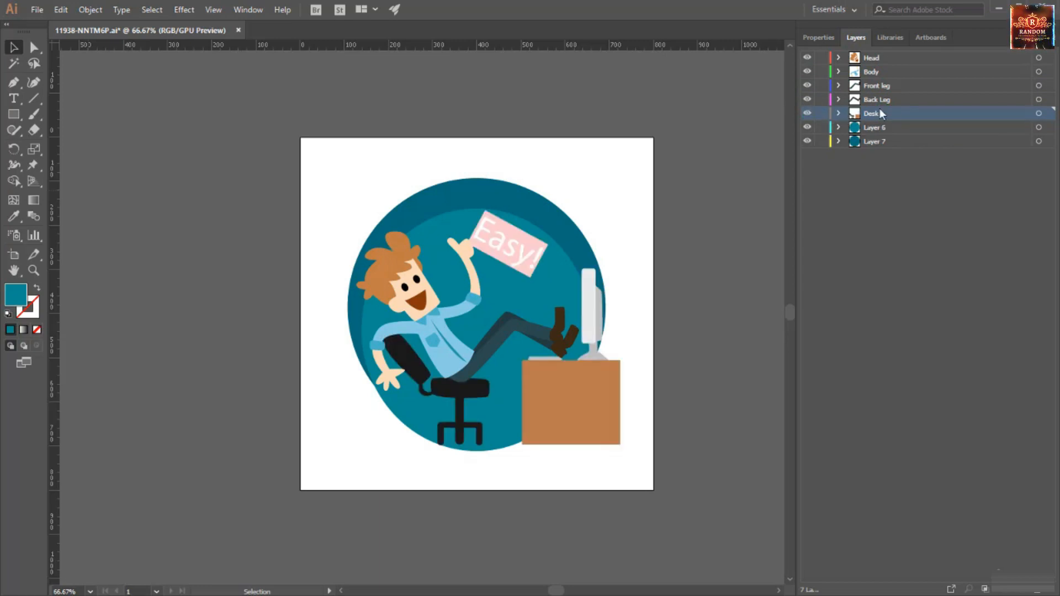
- Rename Layer 6 as Small Circle and Layer 7 as Big Circle
{"action": "left_click", "coordinate": [866, 129]}
{"action": "double_click", "coordinate": [870, 125]}
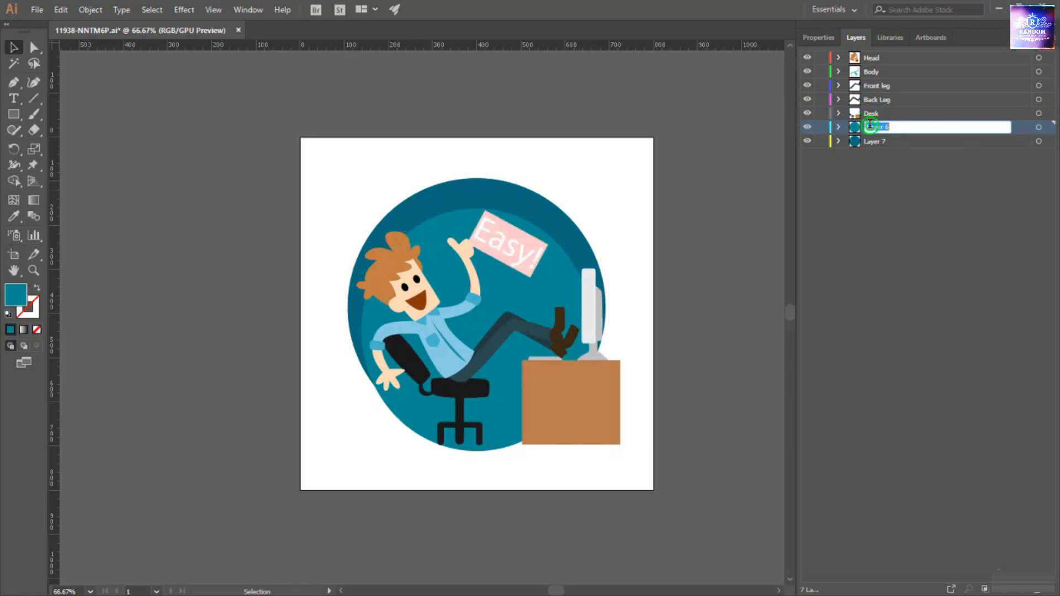
{"action": "type", "text": "Sma"}
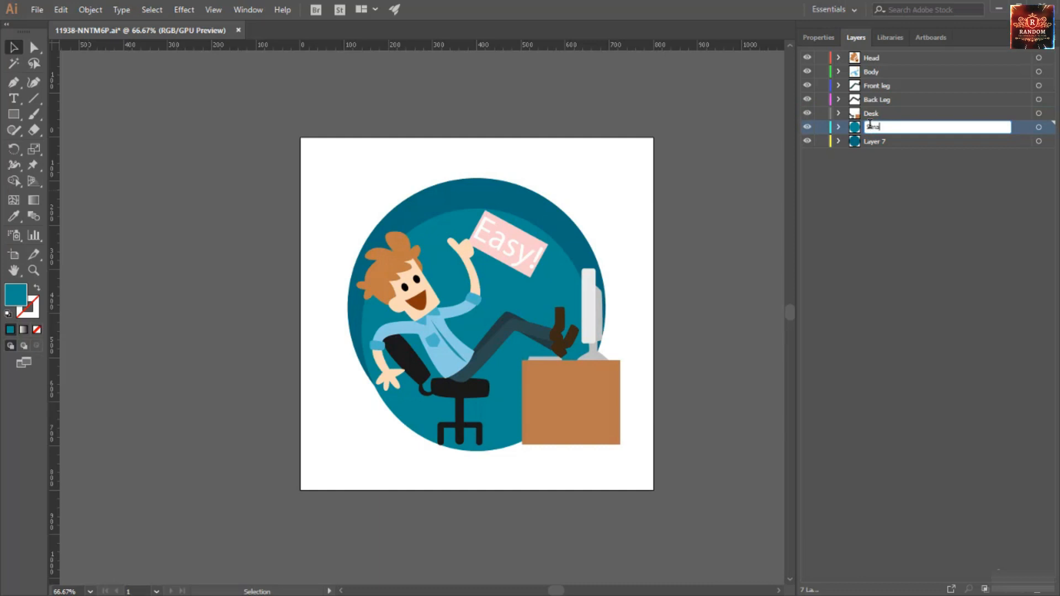
{"action": "type", "text": "ll Circle"}
{"action": "key", "text": "Return"}
{"action": "left_click", "coordinate": [912, 147]}
{"action": "double_click", "coordinate": [875, 142]}
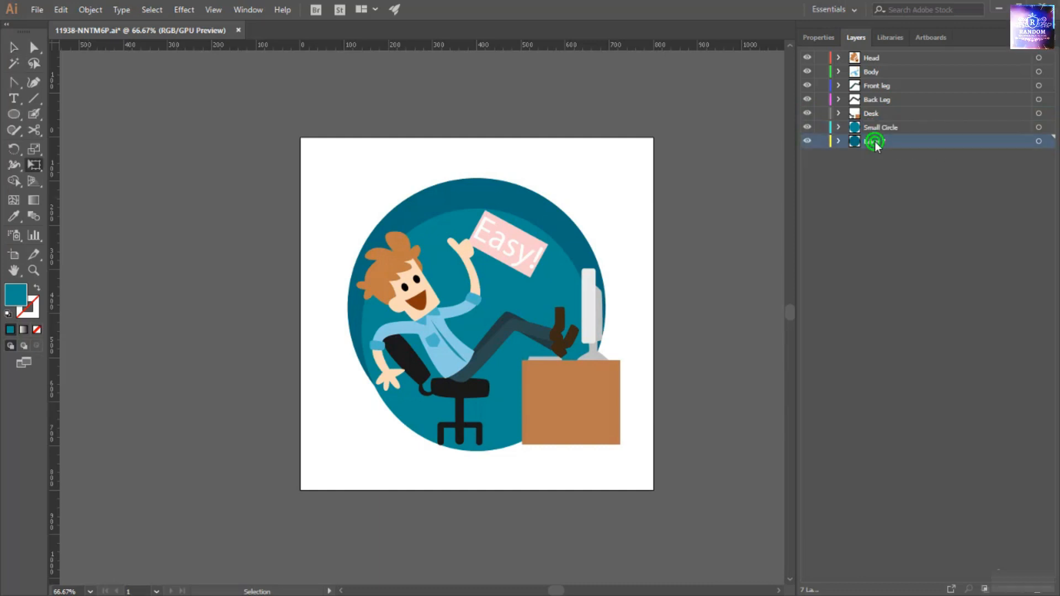
{"action": "type", "text": "Big Circle"}
{"action": "key", "text": "Return"}
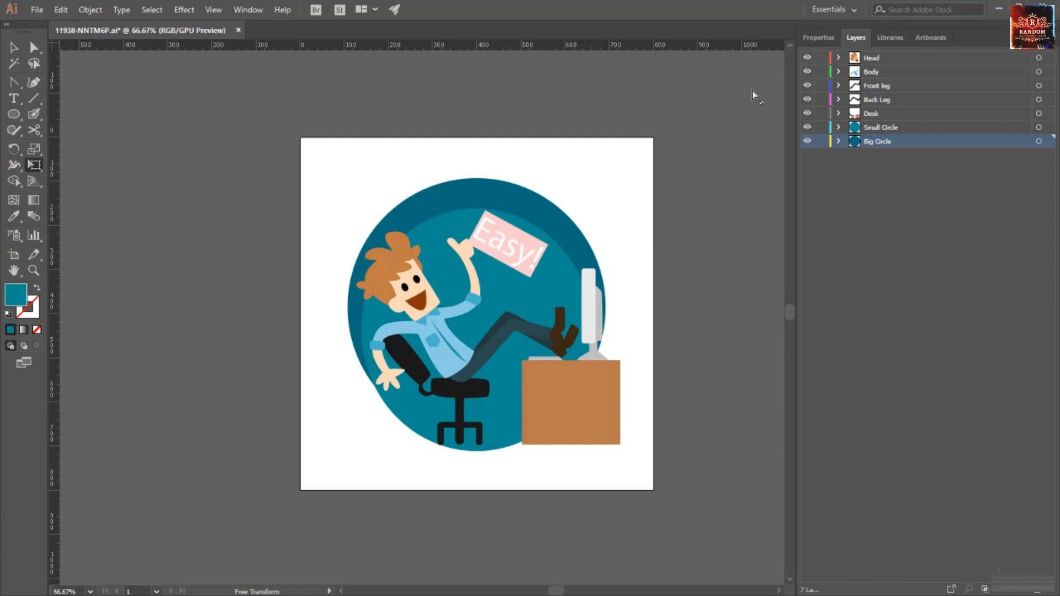
- Save the document as a new Adobe Illustrator file named Thumbs Up, using the Illustrator CC version options
{"action": "left_click", "coordinate": [37, 9]}
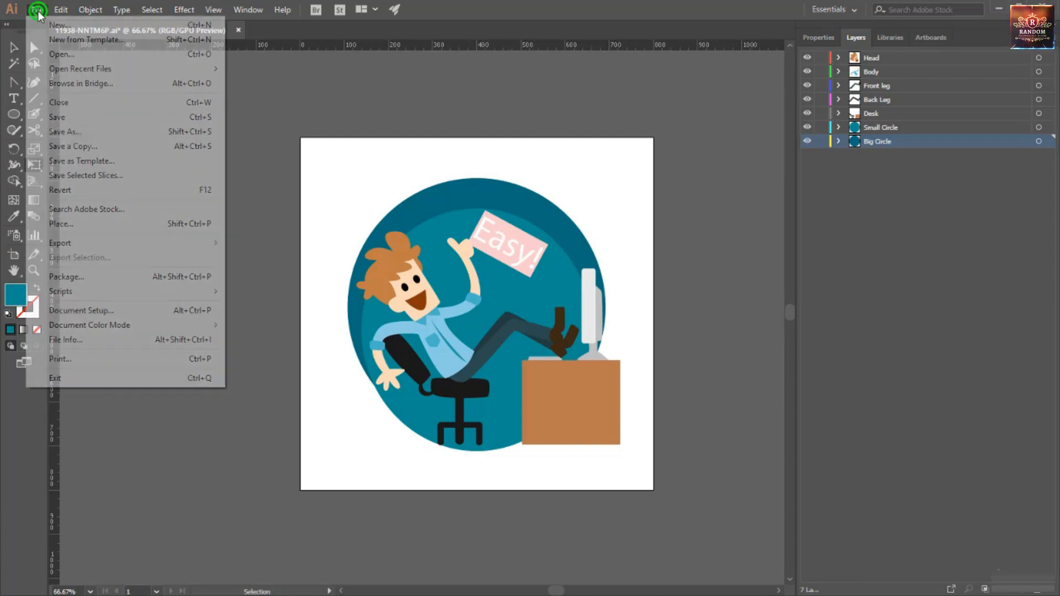
{"action": "left_click", "coordinate": [75, 136]}
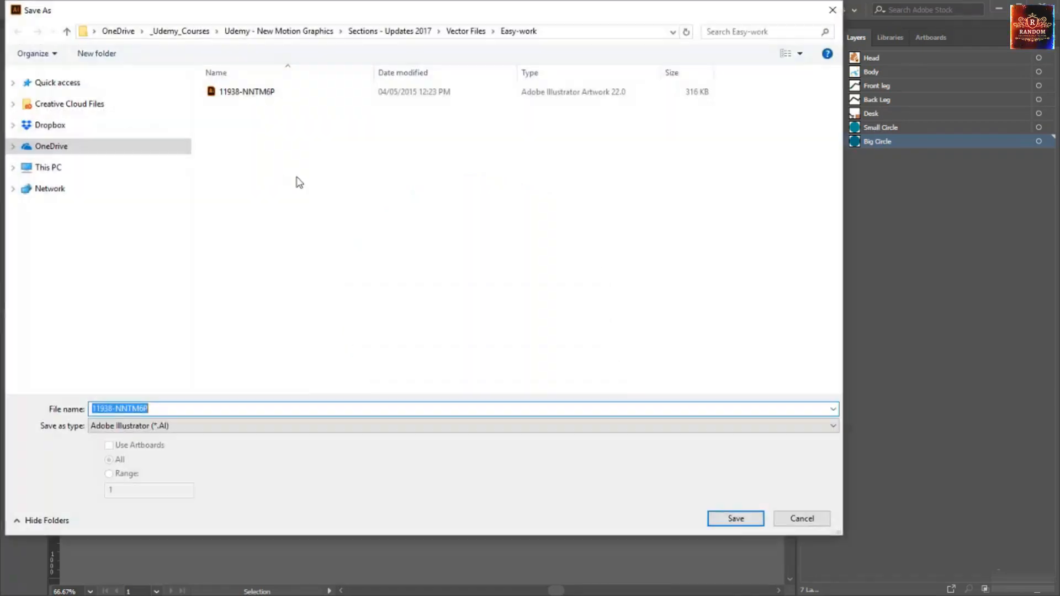
{"action": "type", "text": "Th"}
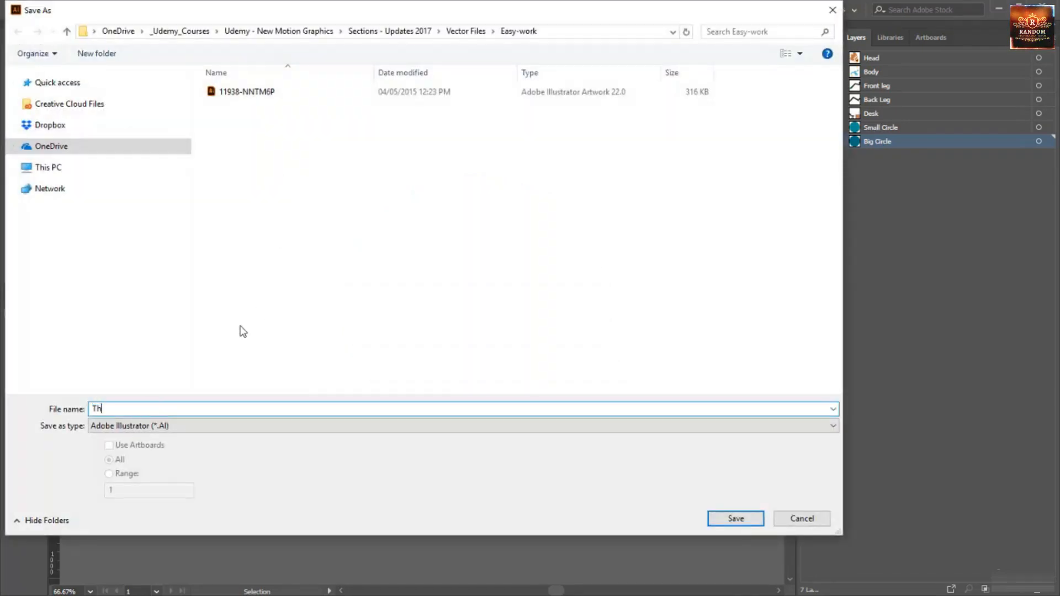
{"action": "type", "text": "umbs Up"}
{"action": "key", "text": "Return"}
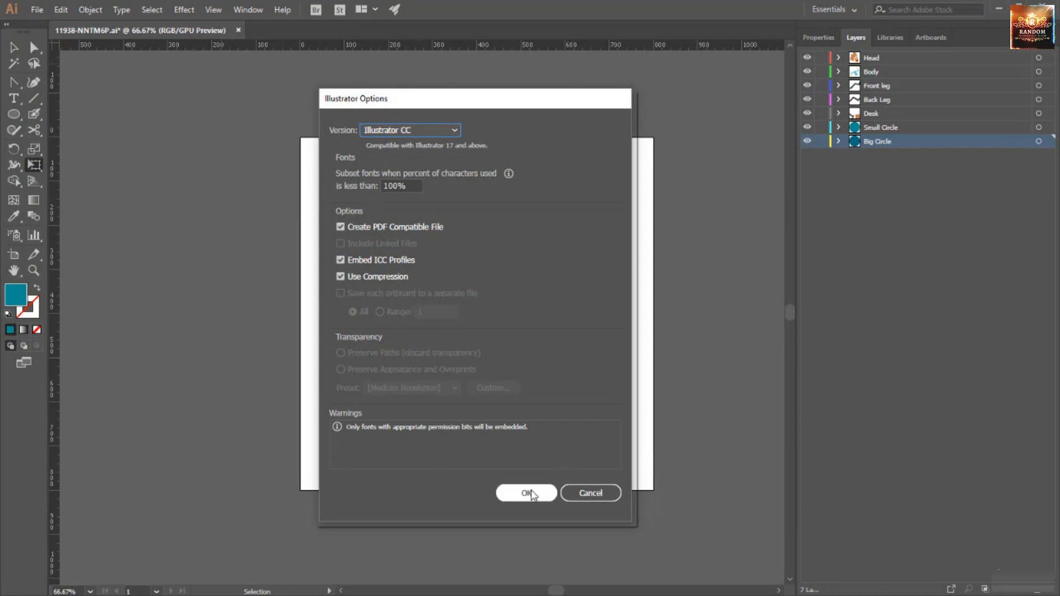
{"action": "left_click", "coordinate": [511, 492]}
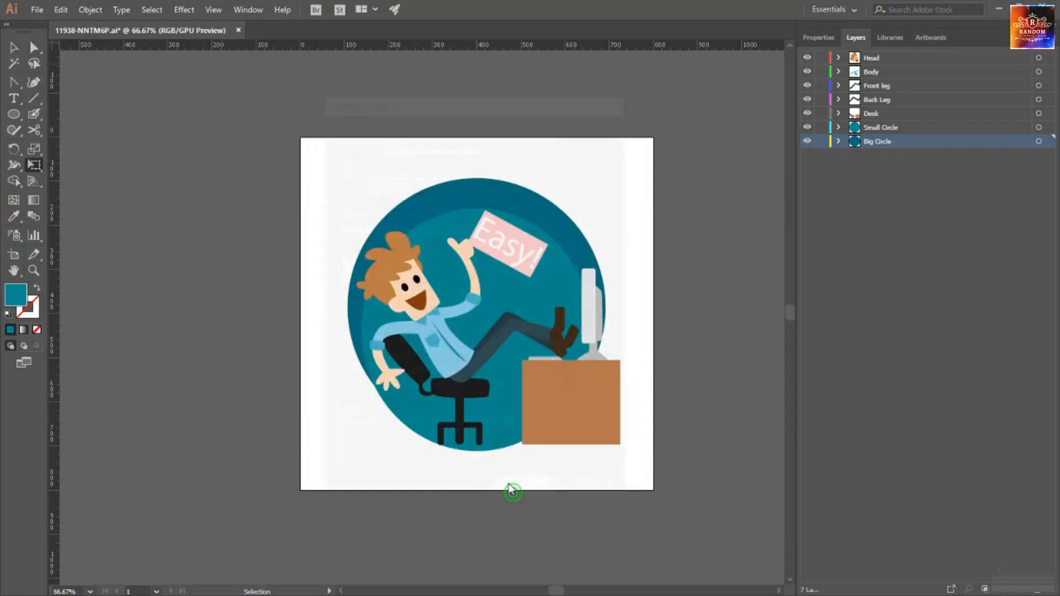
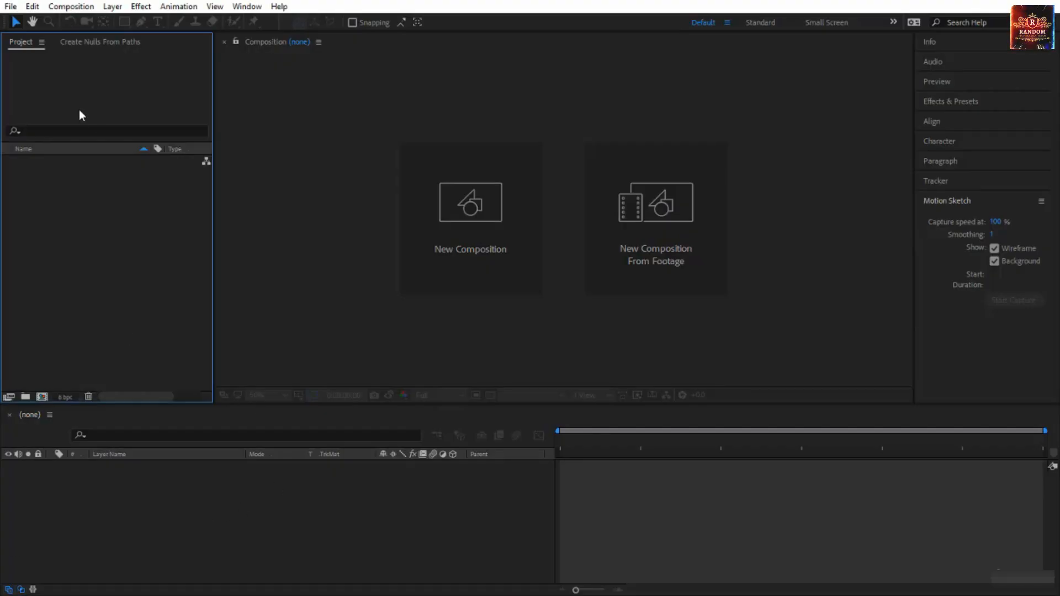
- In After Effects, import Thumbs Up.ai as a Composition with Layer Size footage dimensions and open the resulting composition
{"action": "right_click", "coordinate": [74, 246]}
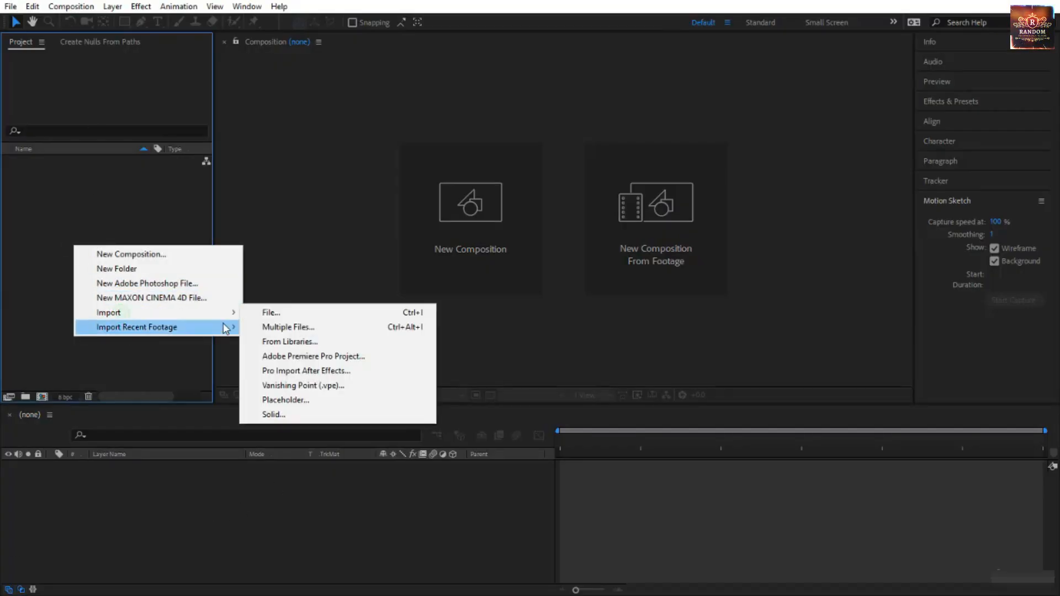
{"action": "left_click", "coordinate": [254, 312]}
{"action": "left_click", "coordinate": [309, 136]}
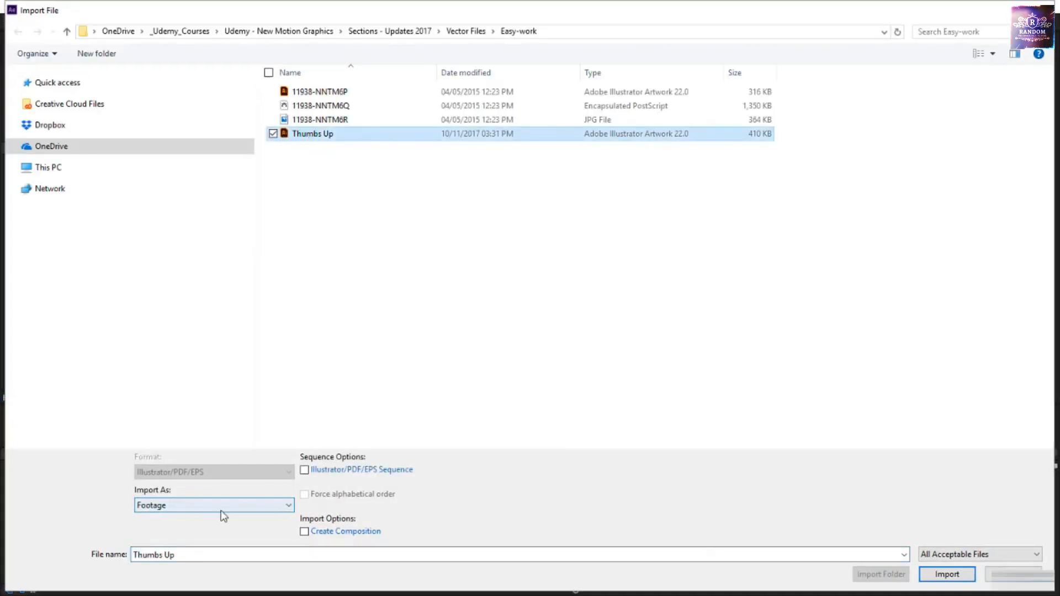
{"action": "left_click", "coordinate": [963, 575]}
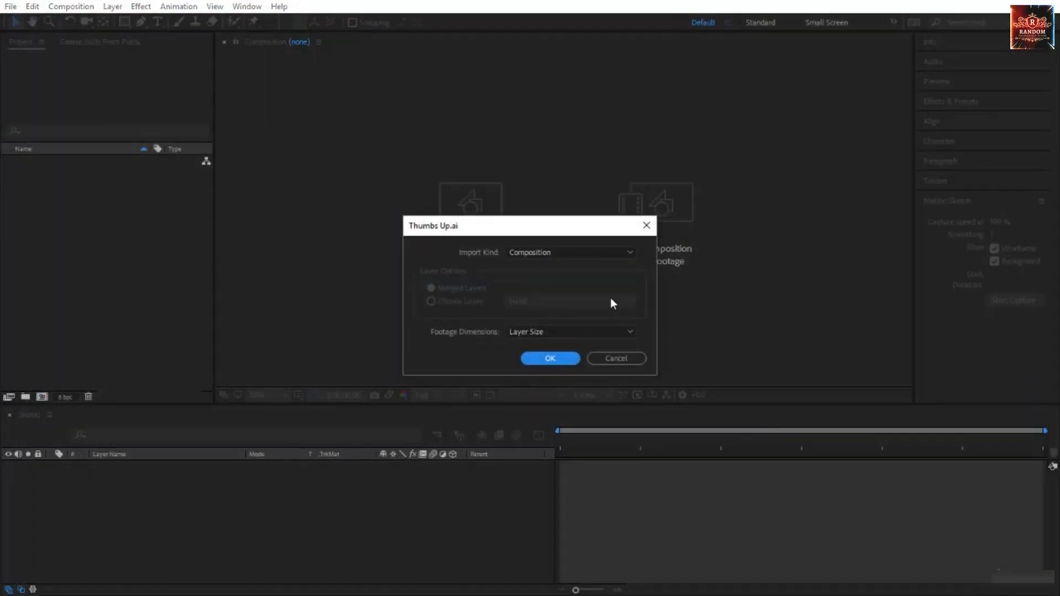
{"action": "left_click", "coordinate": [543, 253]}
{"action": "left_click", "coordinate": [477, 263]}
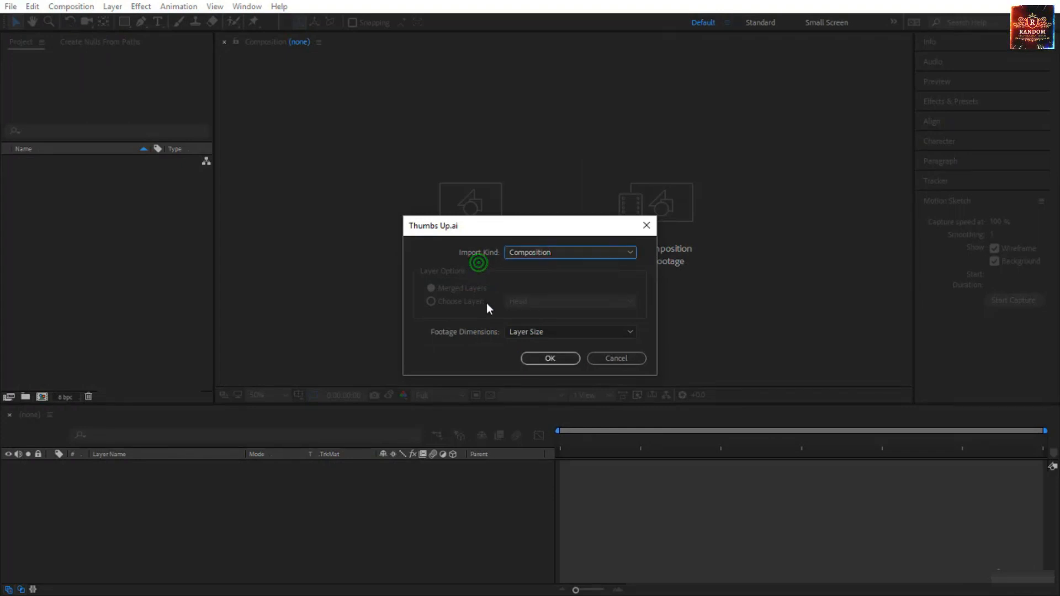
{"action": "left_click", "coordinate": [549, 357]}
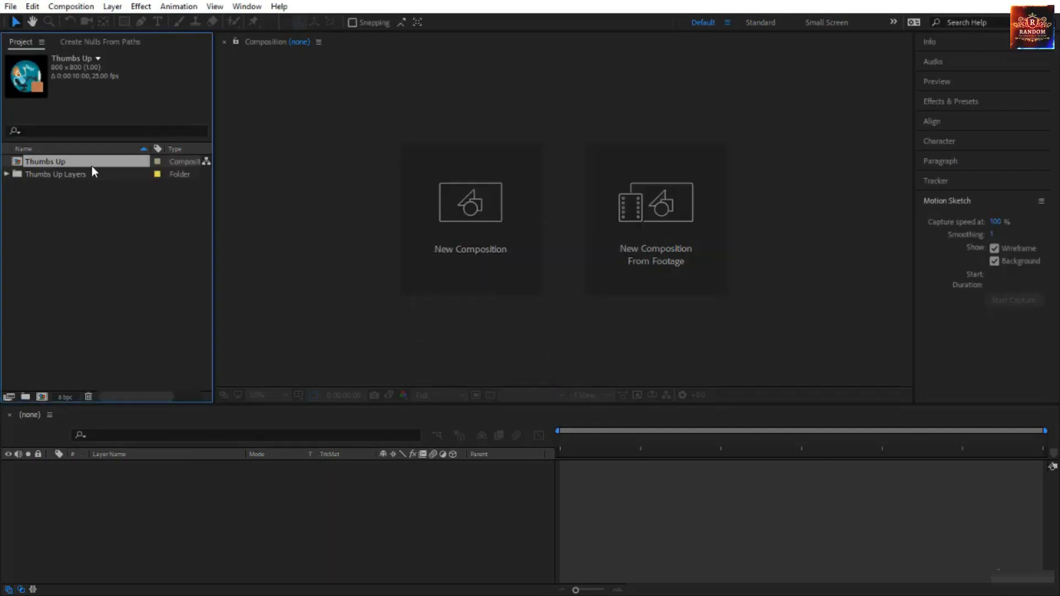
{"action": "double_click", "coordinate": [82, 162]}
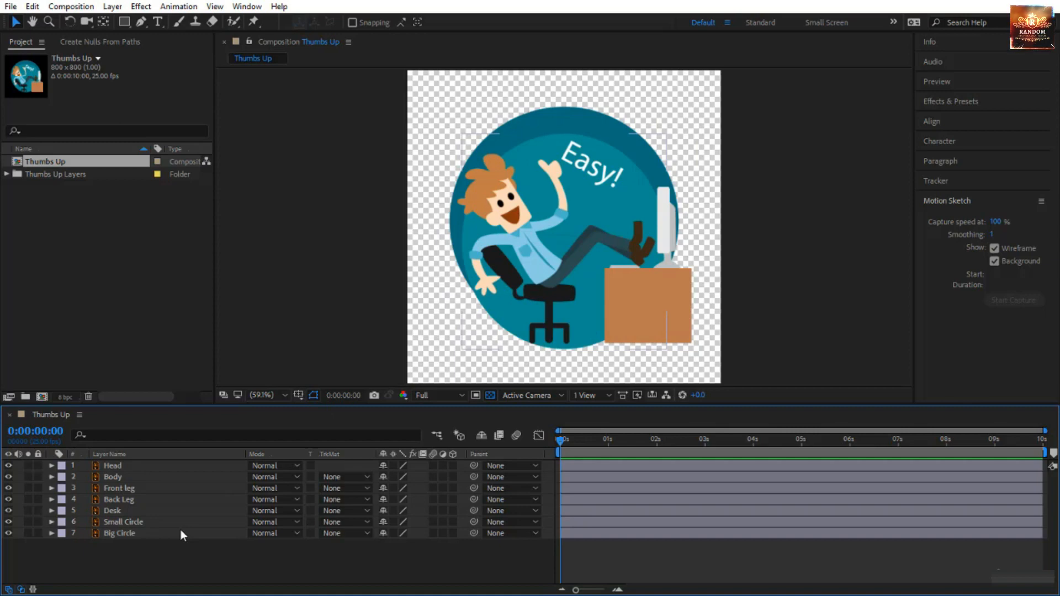
- Align the Big Circle and Small Circle layers to each other along their bottom edges and deselect them
{"action": "left_click", "coordinate": [167, 533]}
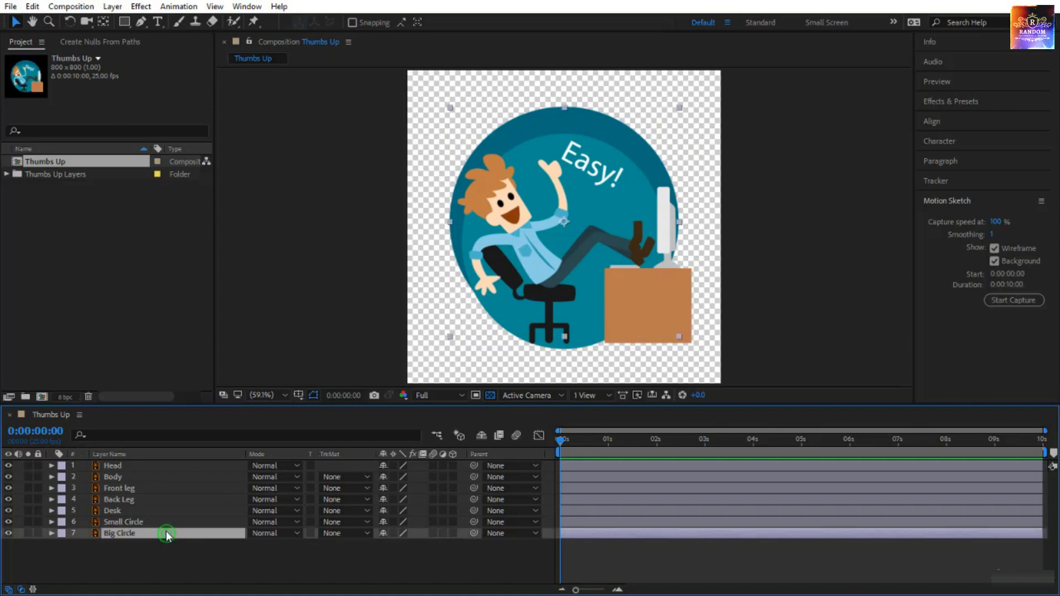
{"action": "left_click", "coordinate": [170, 523], "text": "shift"}
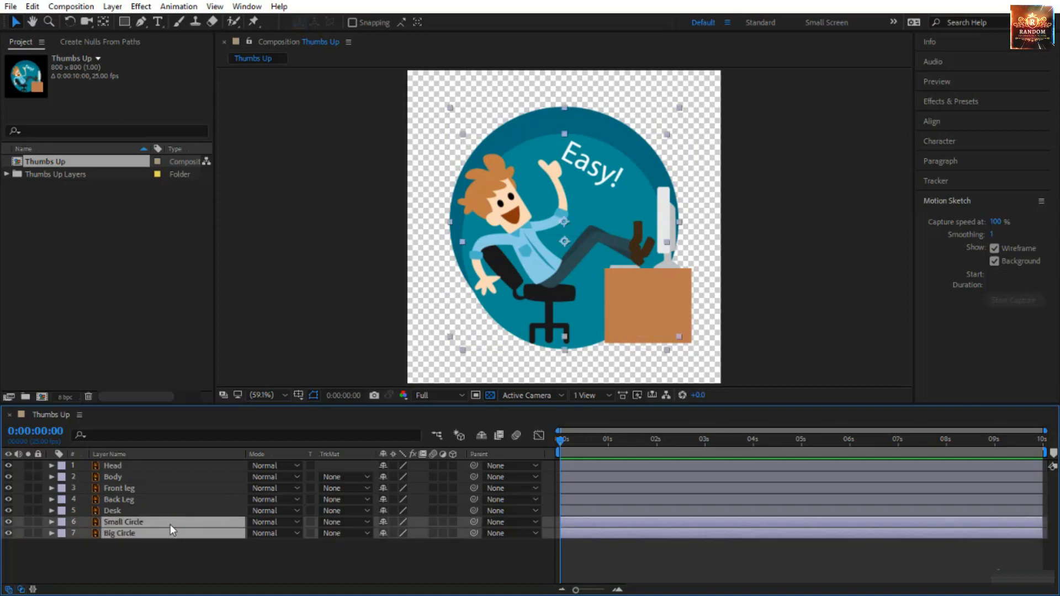
{"action": "left_click", "coordinate": [952, 119]}
{"action": "left_click", "coordinate": [1041, 156]}
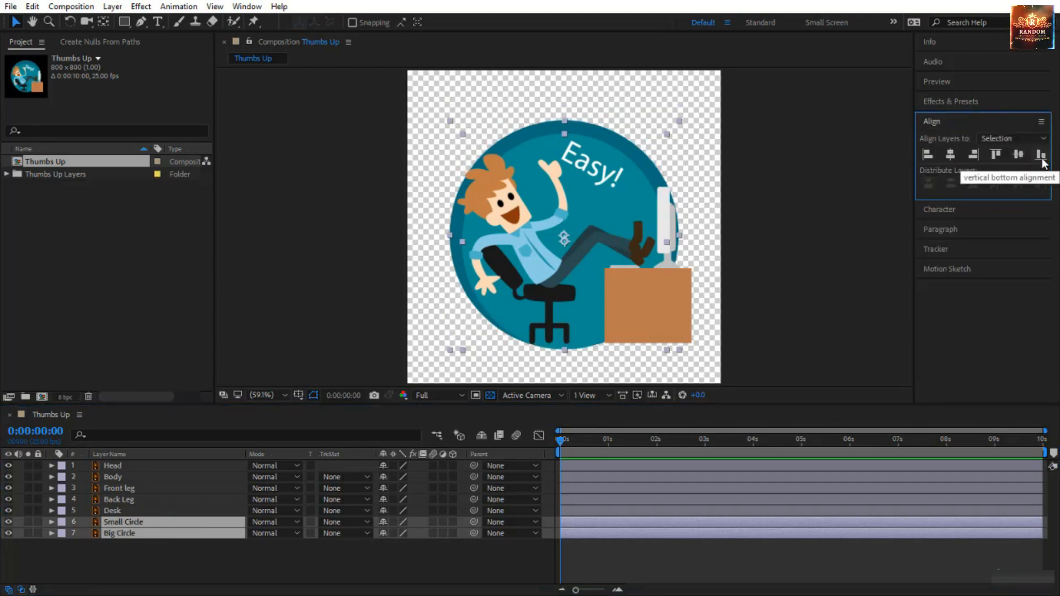
{"action": "left_click", "coordinate": [806, 207]}
{"action": "left_click", "coordinate": [169, 533]}
{"action": "left_click", "coordinate": [169, 559]}
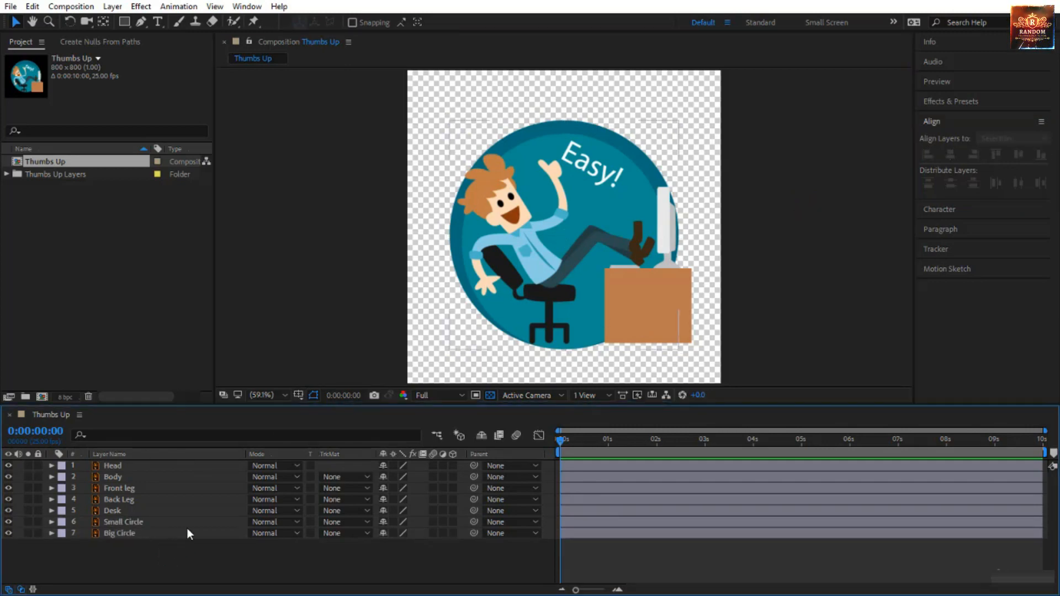
- Create a shape layer from the Desk vector layer and delete the original Desk layer
{"action": "mouse_move", "coordinate": [587, 168]}
{"action": "left_mouse_down"}
{"action": "mouse_move", "coordinate": [599, 134]}
{"action": "mouse_move", "coordinate": [587, 134]}
{"action": "mouse_move", "coordinate": [583, 152]}
{"action": "left_mouse_up"}
{"action": "key", "text": "ctrl+z"}
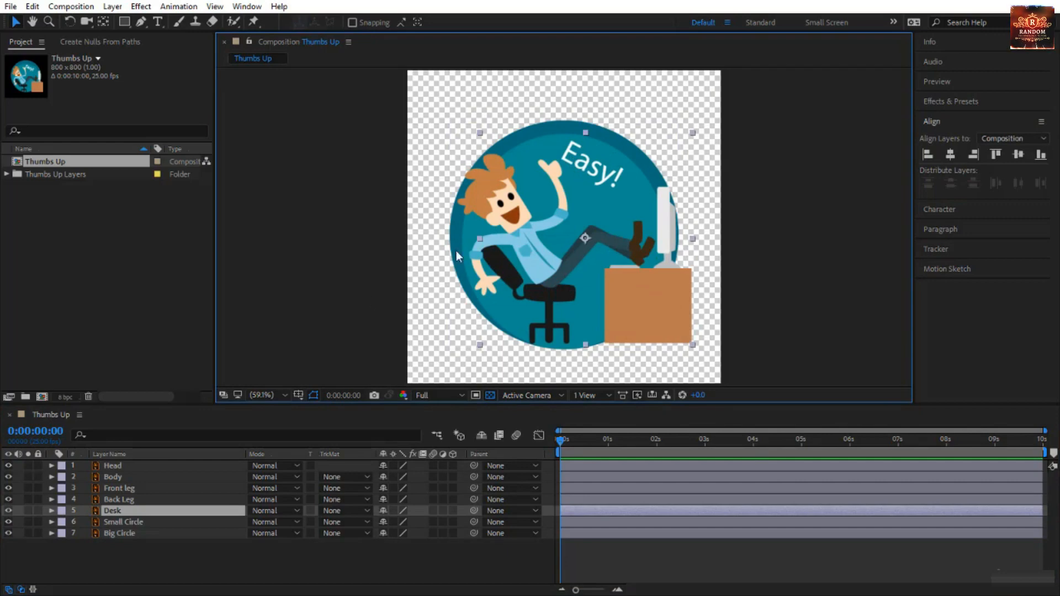
{"action": "right_click", "coordinate": [120, 512]}
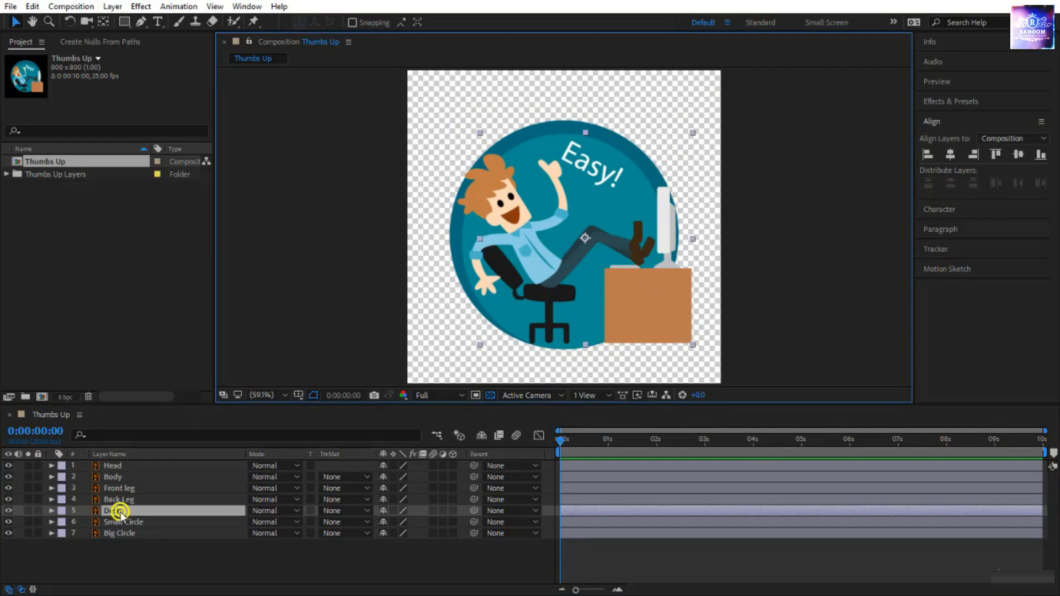
{"action": "left_click", "coordinate": [199, 433]}
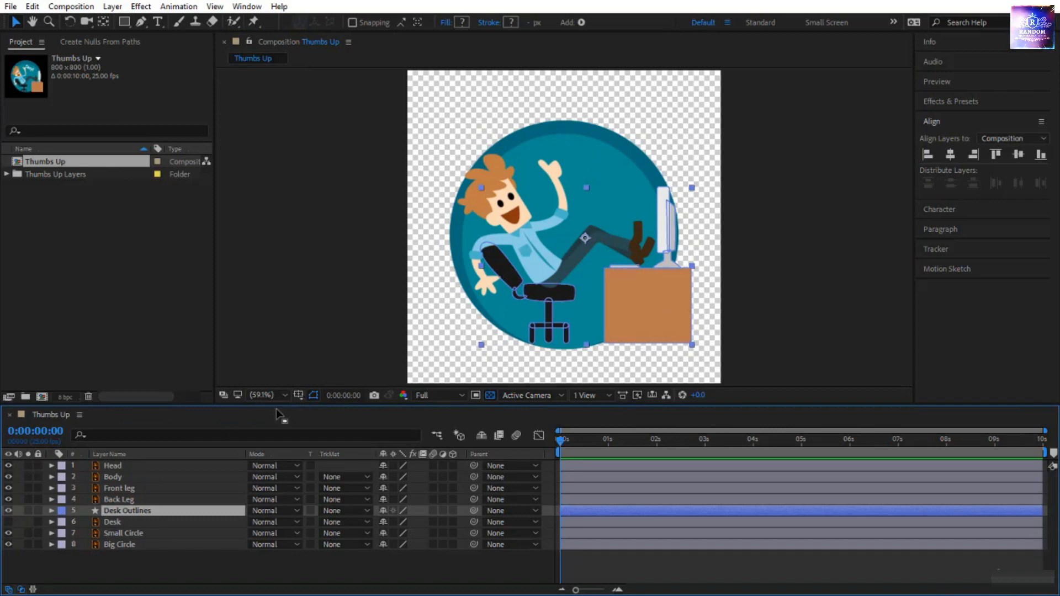
{"action": "left_click", "coordinate": [141, 522]}
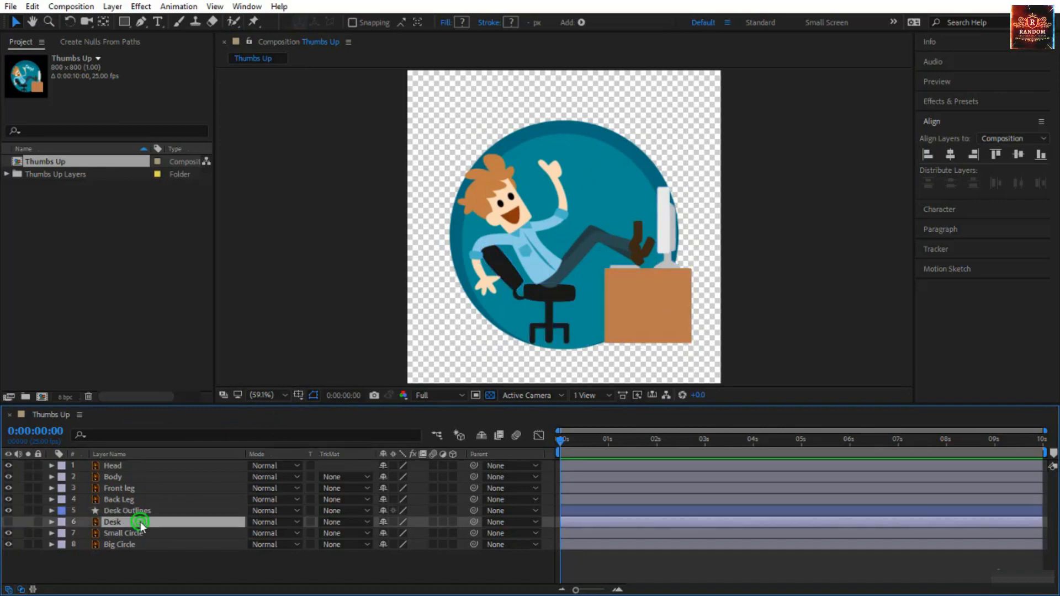
{"action": "key", "text": "Delete"}
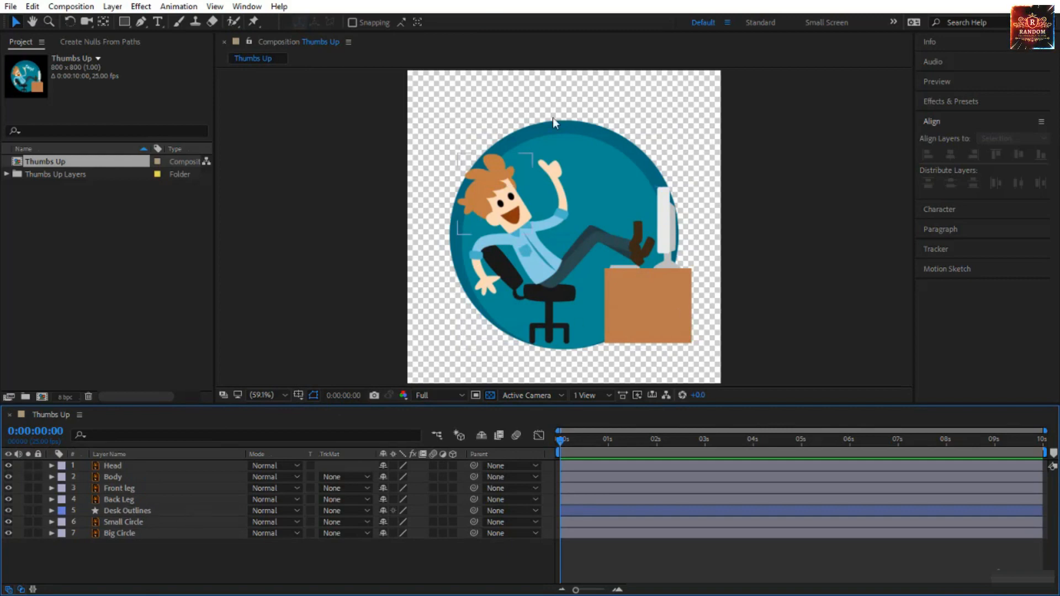
- Reveal the Big Circle layer's Scale property and move its anchor point to the bottom centre of the circle
{"action": "left_click", "coordinate": [141, 532]}
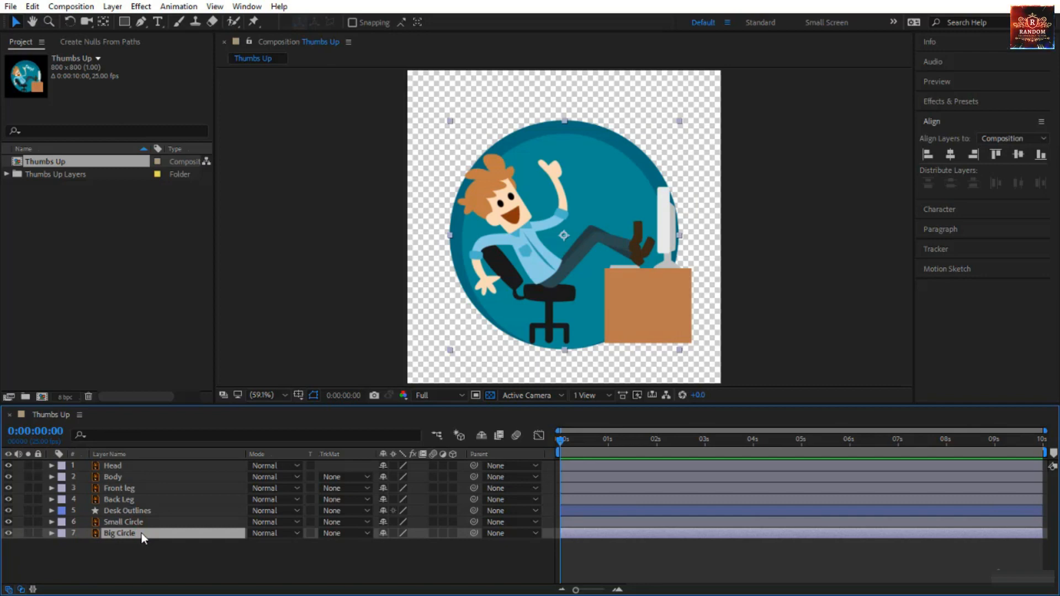
{"action": "key", "text": "s"}
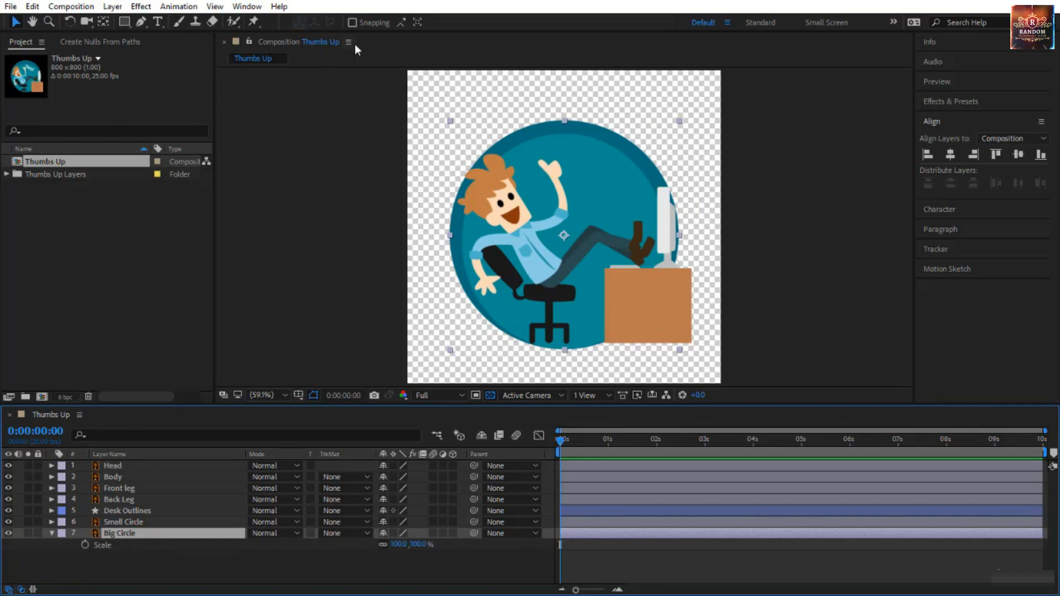
{"action": "left_click", "coordinate": [105, 22]}
{"action": "left_click", "coordinate": [565, 236]}
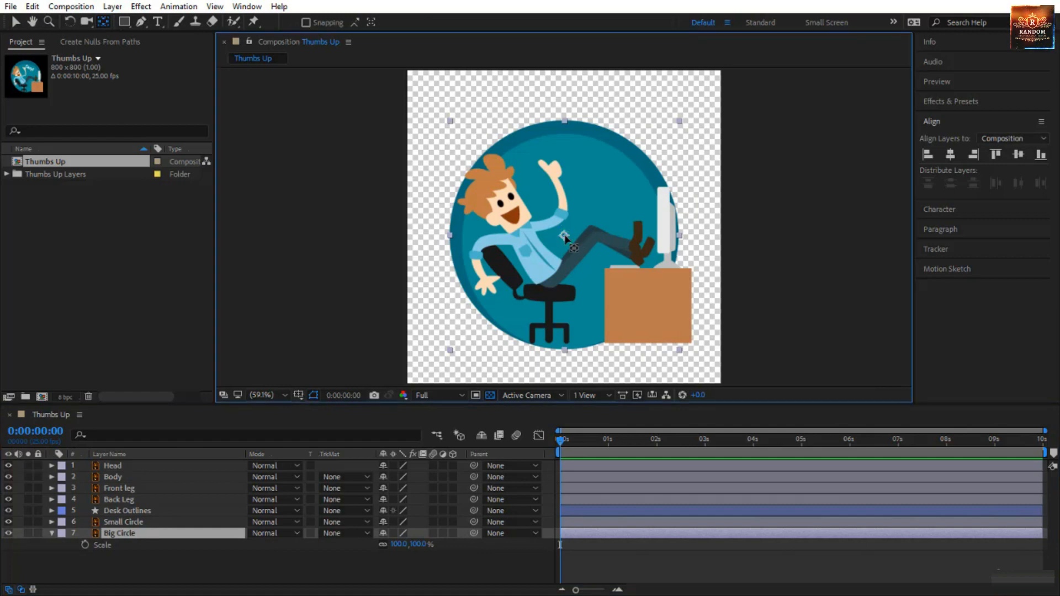
{"action": "left_click_drag", "start_coordinate": [565, 237], "coordinate": [566, 353]}
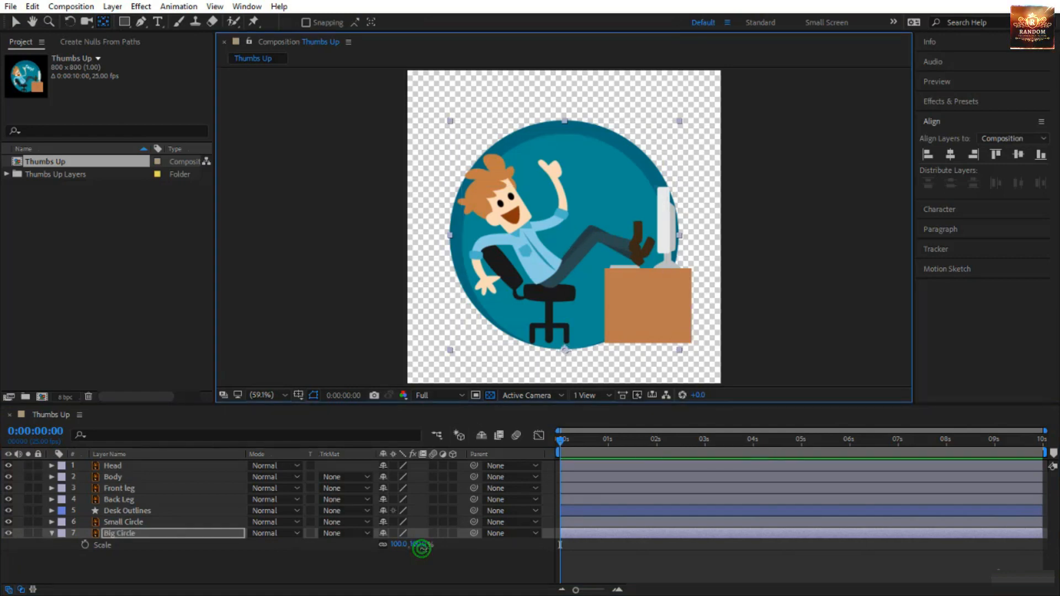
- Scale the Big Circle layer to 105% and duplicate it
{"action": "left_click_drag", "start_coordinate": [422, 553], "coordinate": [428, 553]}
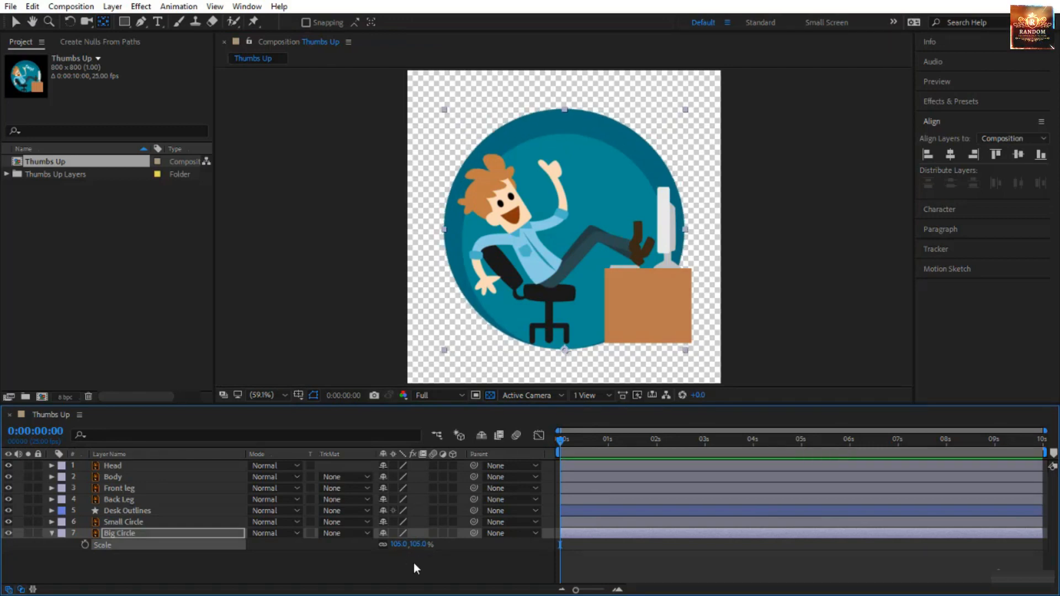
{"action": "left_click", "coordinate": [415, 565]}
{"action": "left_click", "coordinate": [191, 536]}
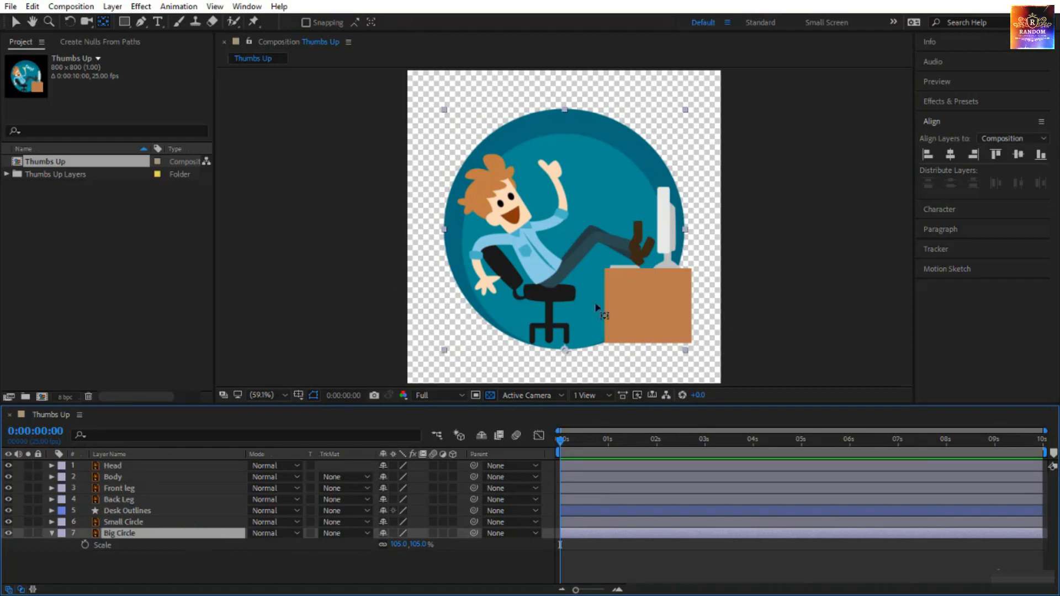
{"action": "key", "text": "ctrl+d"}
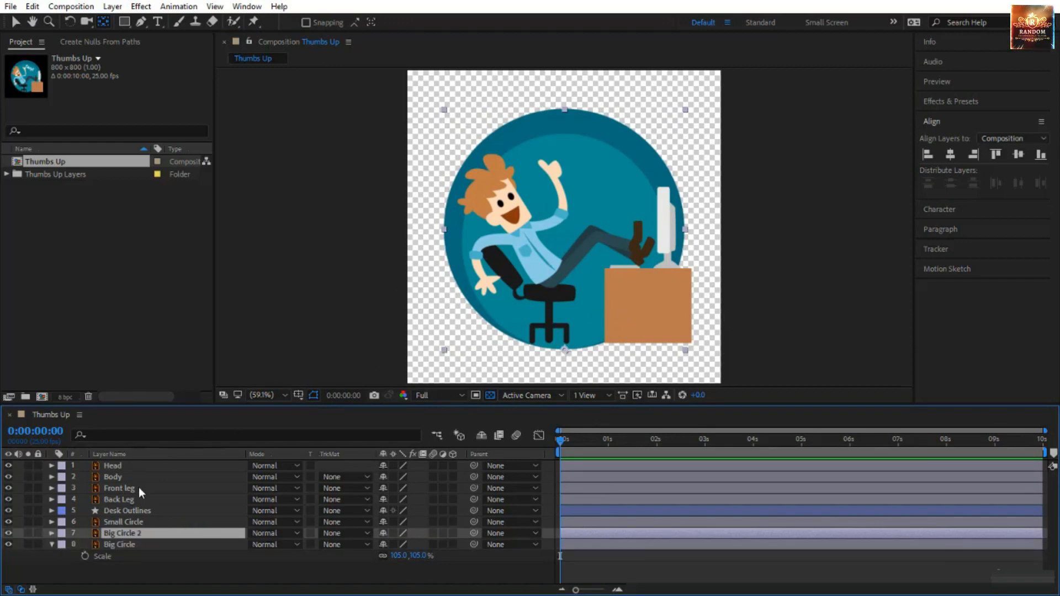
- Place the Big Circle 2 copy directly above Desk Outlines and use it as the alpha matte for Desk Outlines
{"action": "left_click", "coordinate": [151, 536]}
{"action": "left_click_drag", "start_coordinate": [152, 537], "coordinate": [147, 509]}
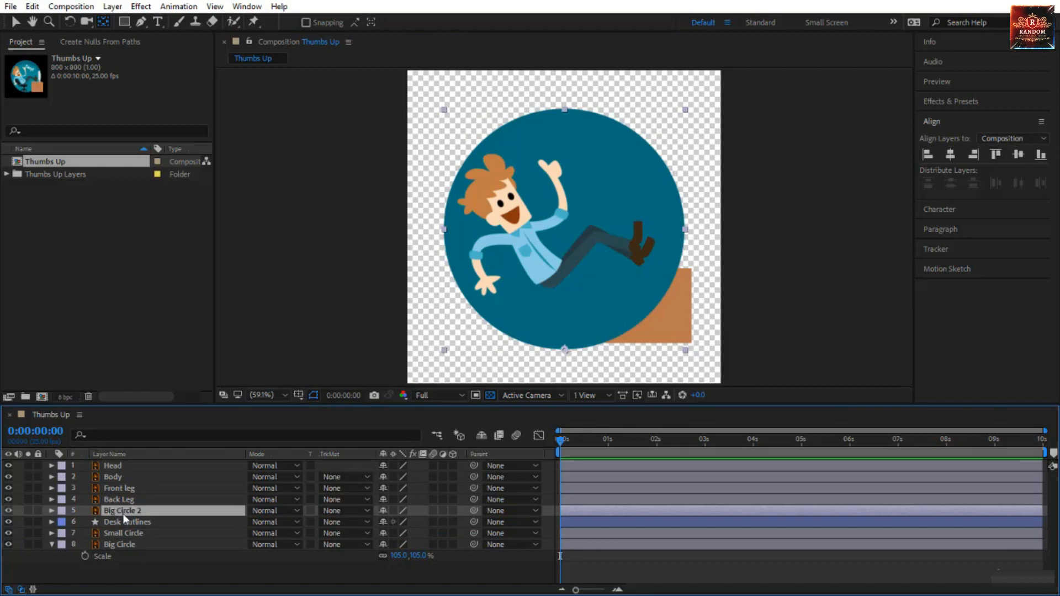
{"action": "left_click", "coordinate": [343, 512]}
{"action": "left_click", "coordinate": [338, 522]}
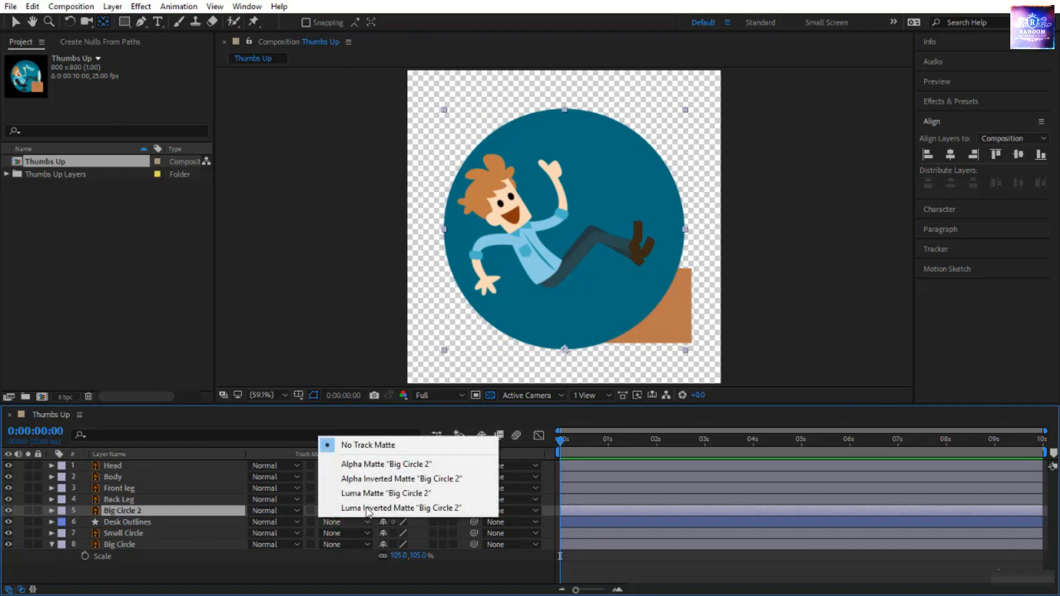
{"action": "left_click", "coordinate": [391, 464]}
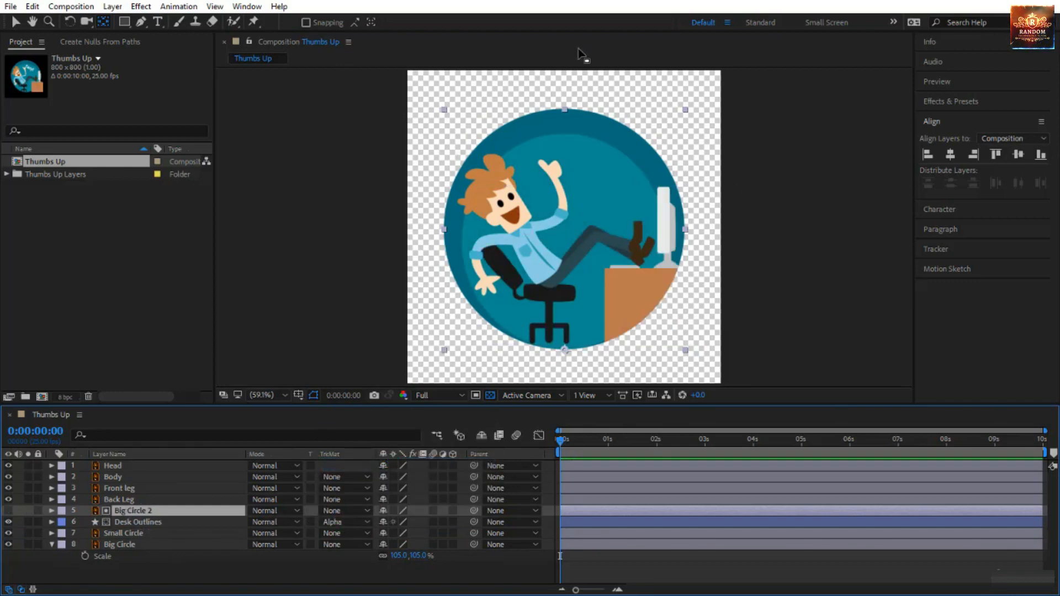
{"action": "left_click", "coordinate": [358, 571]}
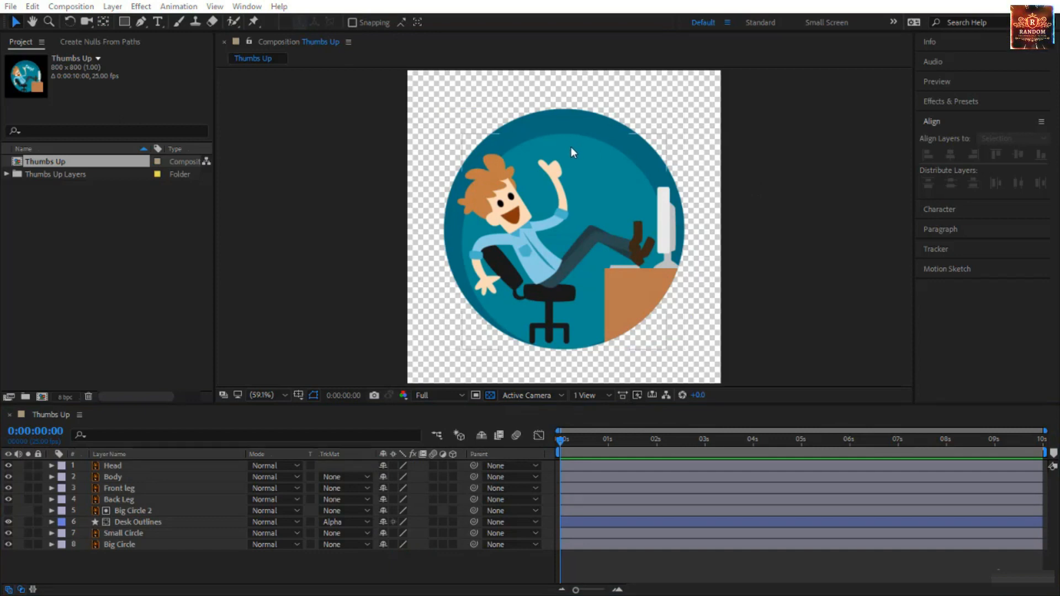
- Add a text layer reading "Easy" above the character's raised thumb
{"action": "left_click", "coordinate": [160, 22]}
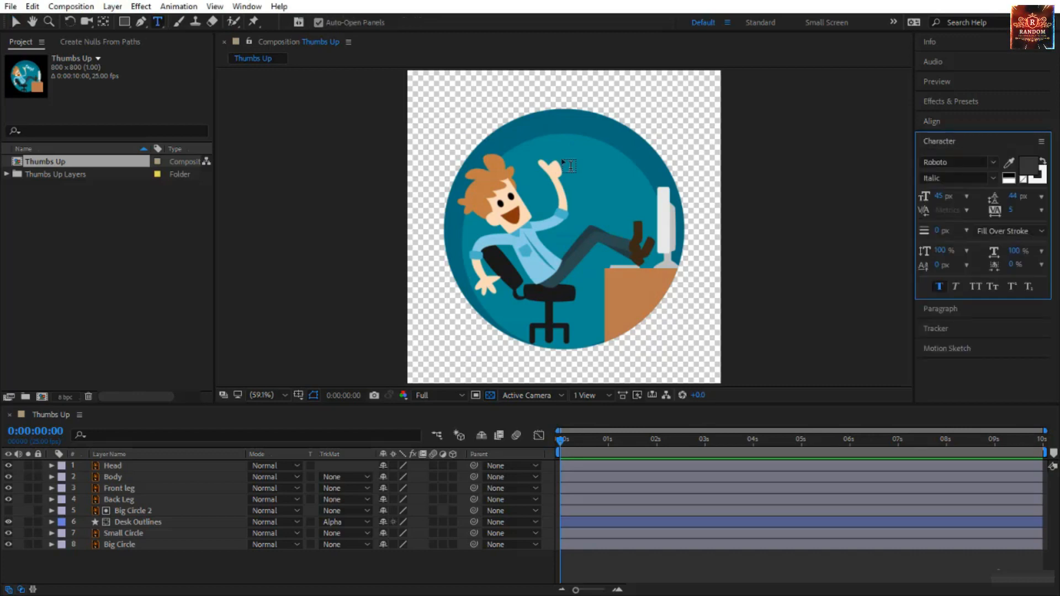
{"action": "left_click", "coordinate": [581, 165]}
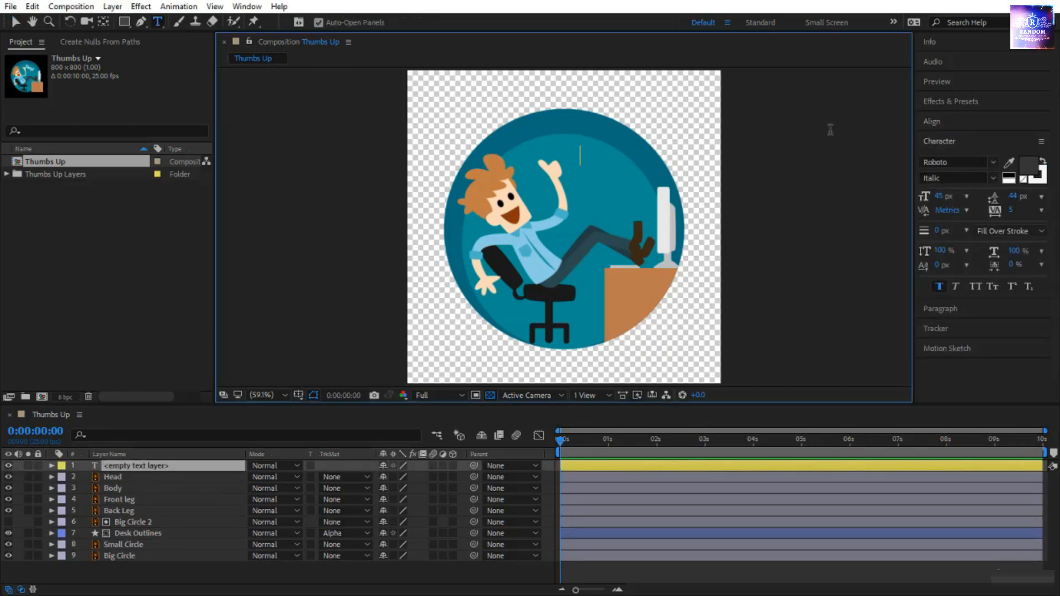
{"action": "type", "text": "Easy"}
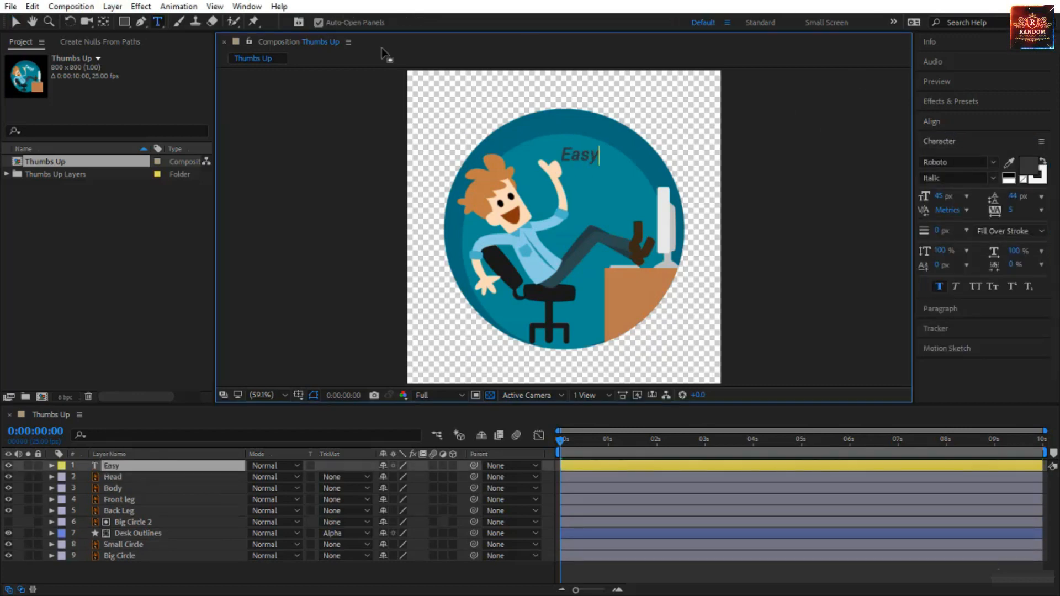
{"action": "left_click", "coordinate": [16, 22]}
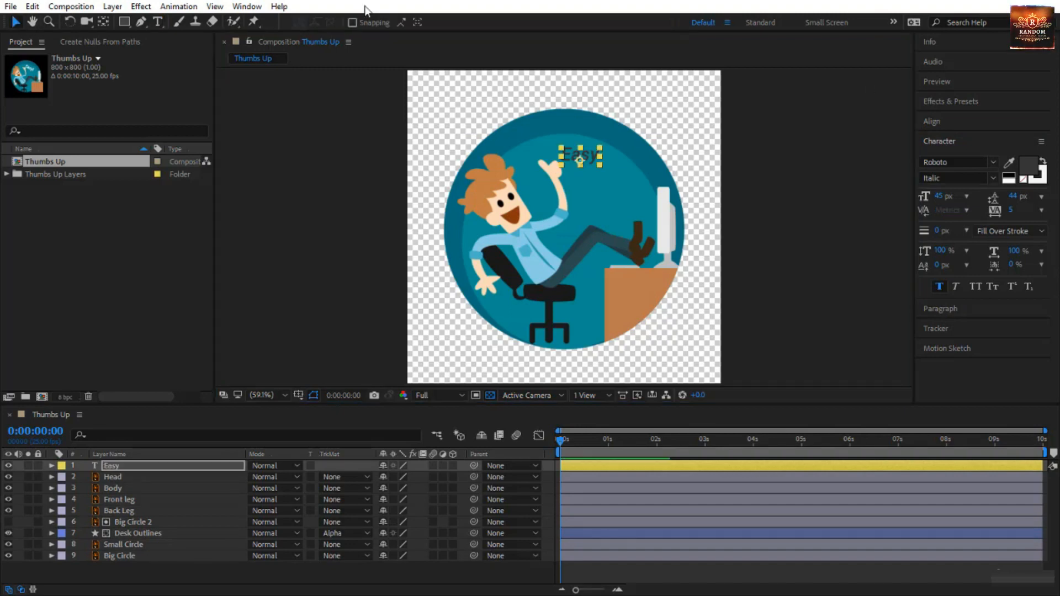
- Set the Easy text's fill colour to white (FFFFFF) and its font size to 65 px
{"action": "left_click", "coordinate": [1028, 167]}
{"action": "left_click_drag", "start_coordinate": [473, 463], "coordinate": [441, 393]}
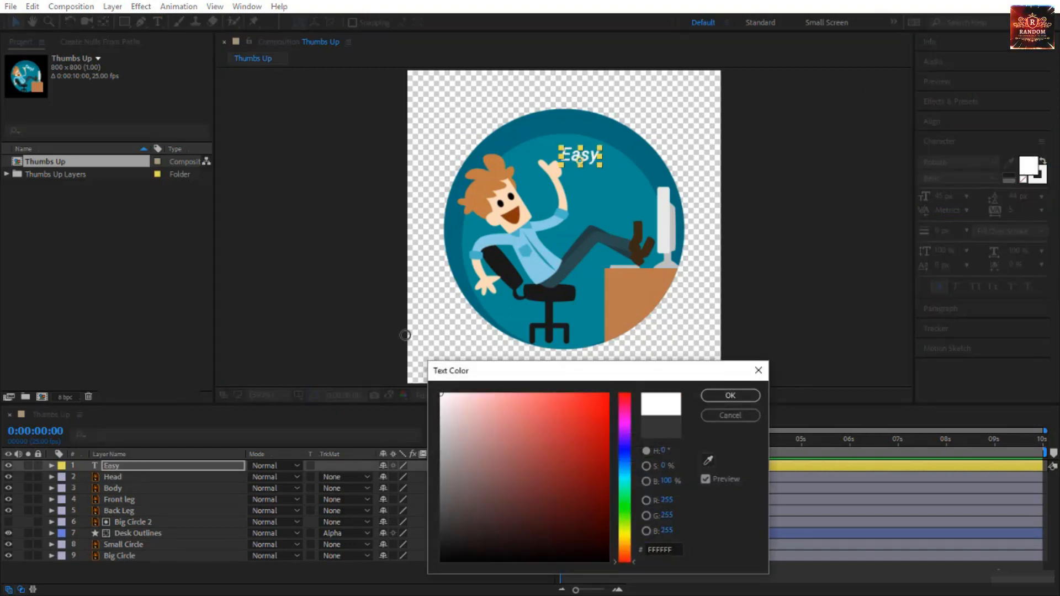
{"action": "left_click", "coordinate": [744, 400]}
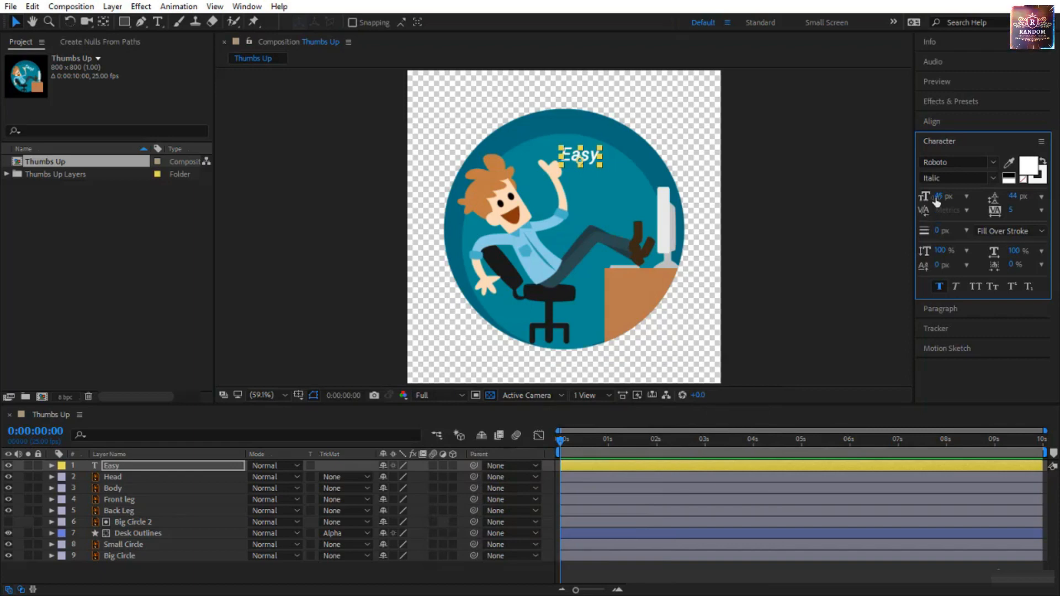
{"action": "left_click_drag", "start_coordinate": [938, 196], "coordinate": [953, 200]}
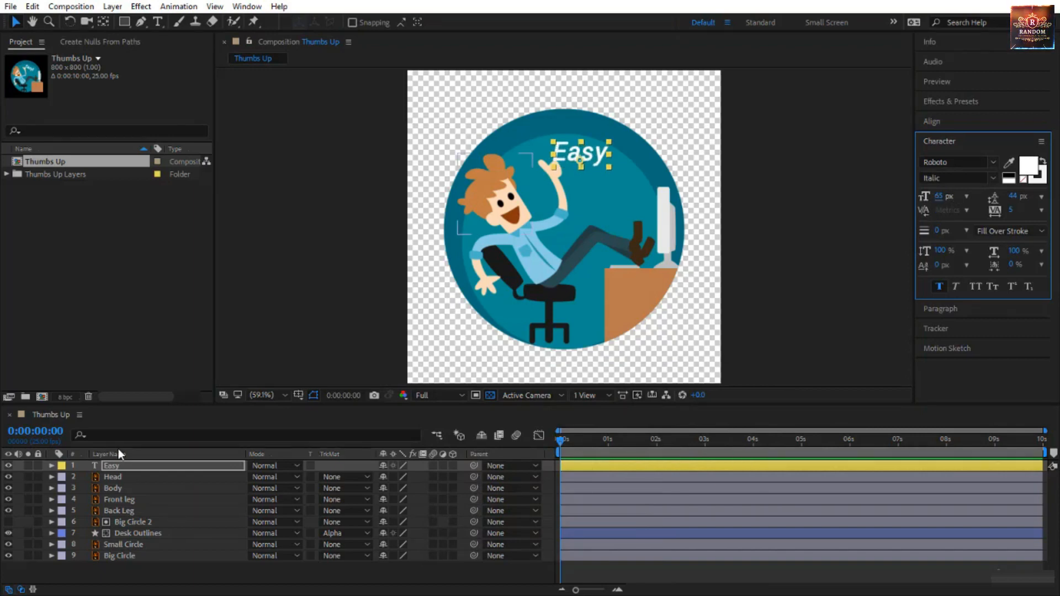
- Rotate the Easy text layer to 22° and place it along the upper curve of the circle above the thumb
{"action": "left_click", "coordinate": [123, 467]}
{"action": "key", "text": "r"}
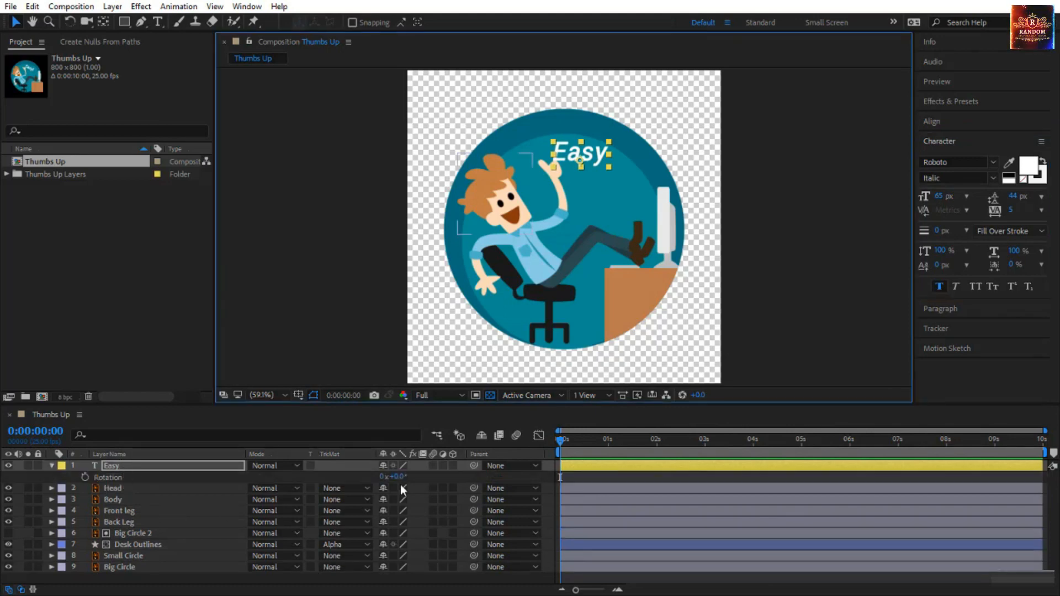
{"action": "left_click_drag", "start_coordinate": [401, 479], "coordinate": [421, 476]}
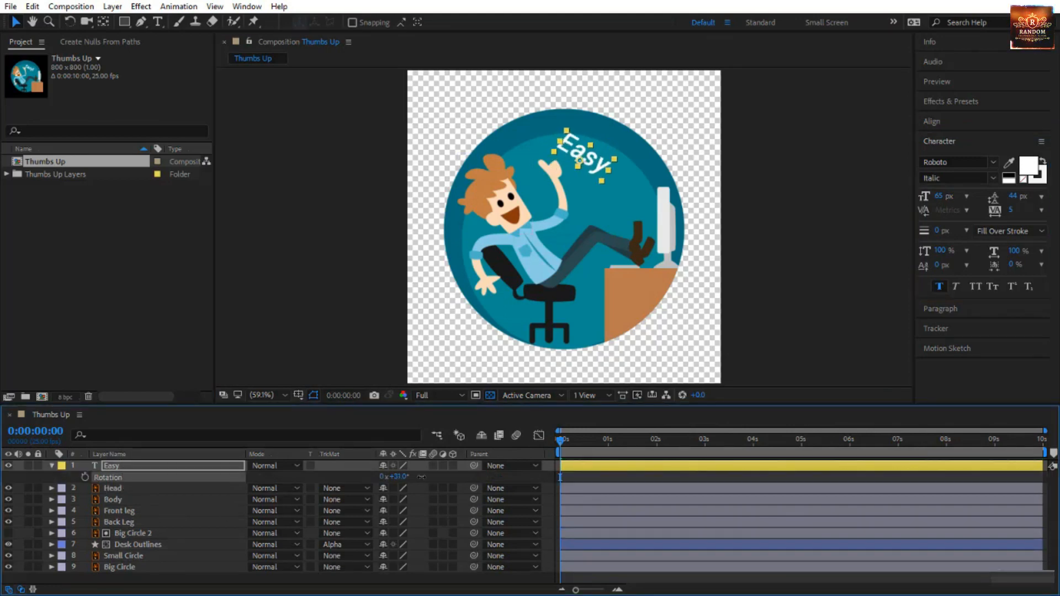
{"action": "left_click_drag", "start_coordinate": [579, 161], "coordinate": [587, 170]}
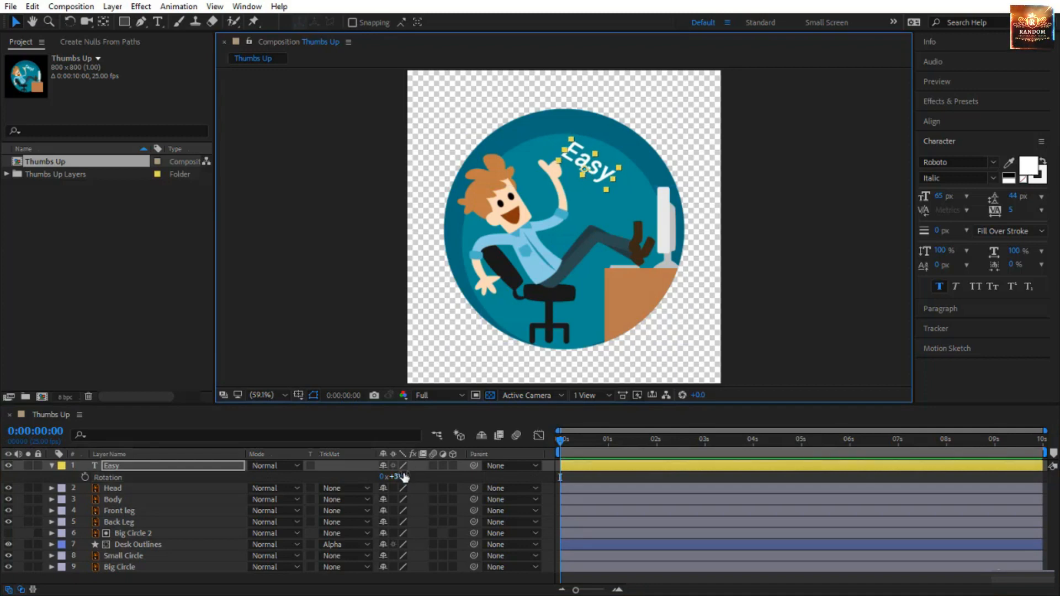
{"action": "left_click_drag", "start_coordinate": [405, 477], "coordinate": [399, 477]}
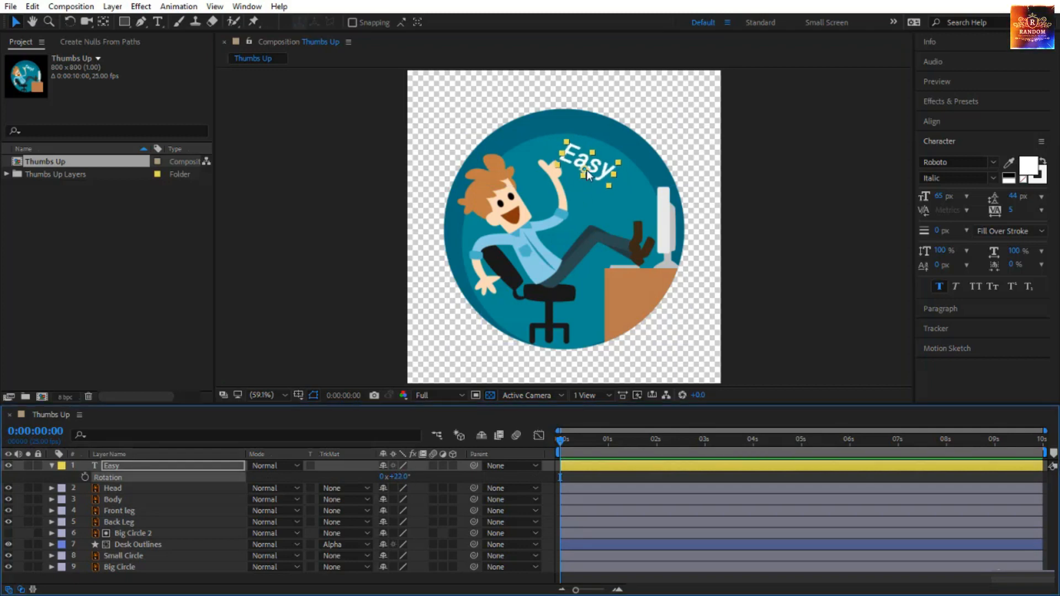
{"action": "left_click_drag", "start_coordinate": [586, 170], "coordinate": [579, 153]}
{"action": "key", "text": "r"}
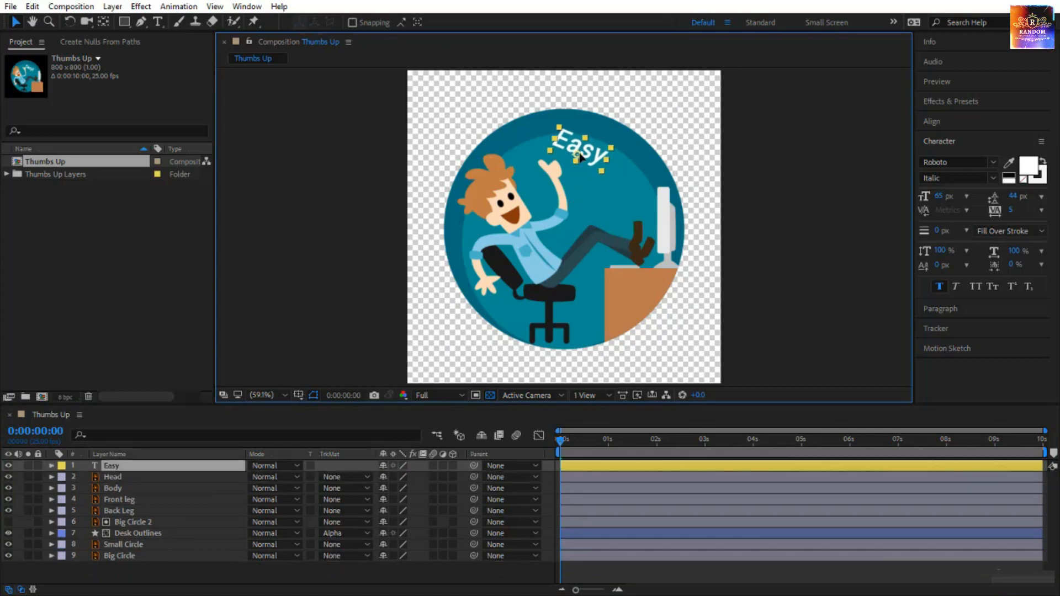
- Enlarge the Easy text to 79 px, adjust its position near the circle's upper edge and deselect it
{"action": "left_click_drag", "start_coordinate": [939, 196], "coordinate": [949, 197]}
{"action": "left_click_drag", "start_coordinate": [598, 157], "coordinate": [602, 160]}
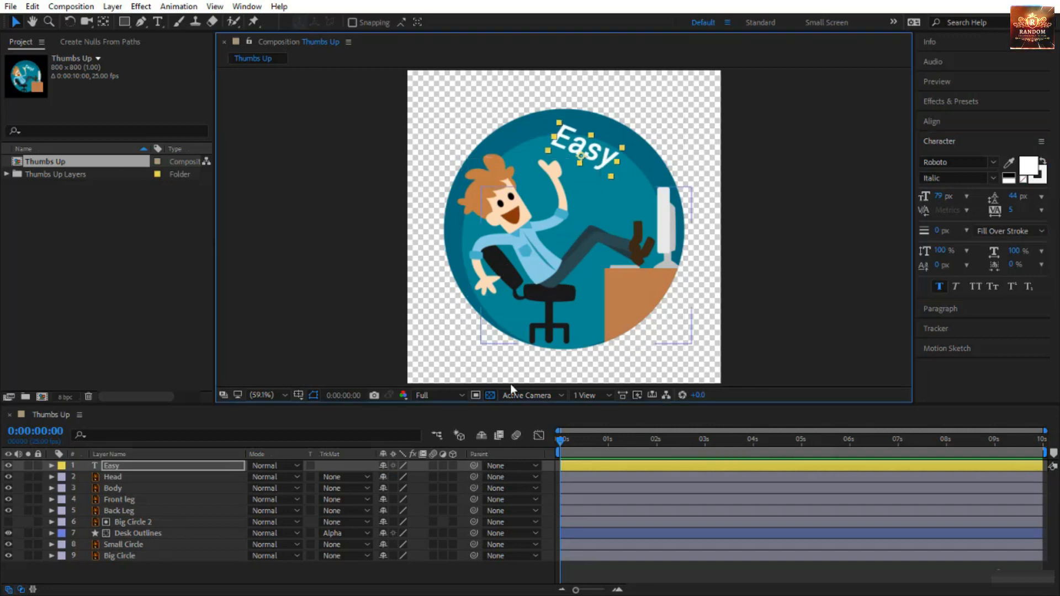
{"action": "left_click", "coordinate": [786, 243]}
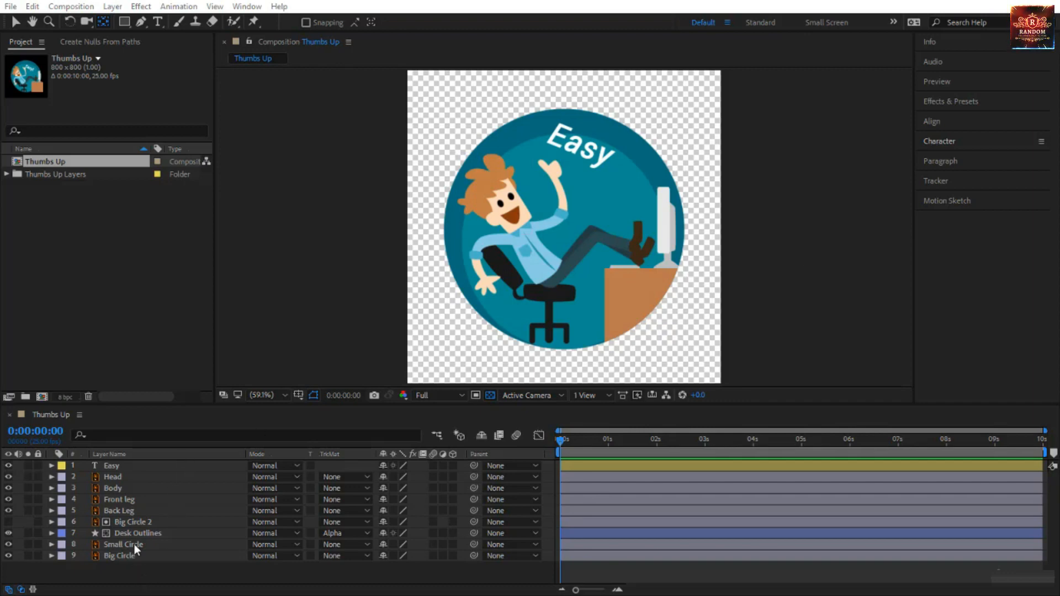
- Move the Small Circle layer's anchor point to the bottom centre of the circle
{"action": "left_click", "coordinate": [144, 556]}
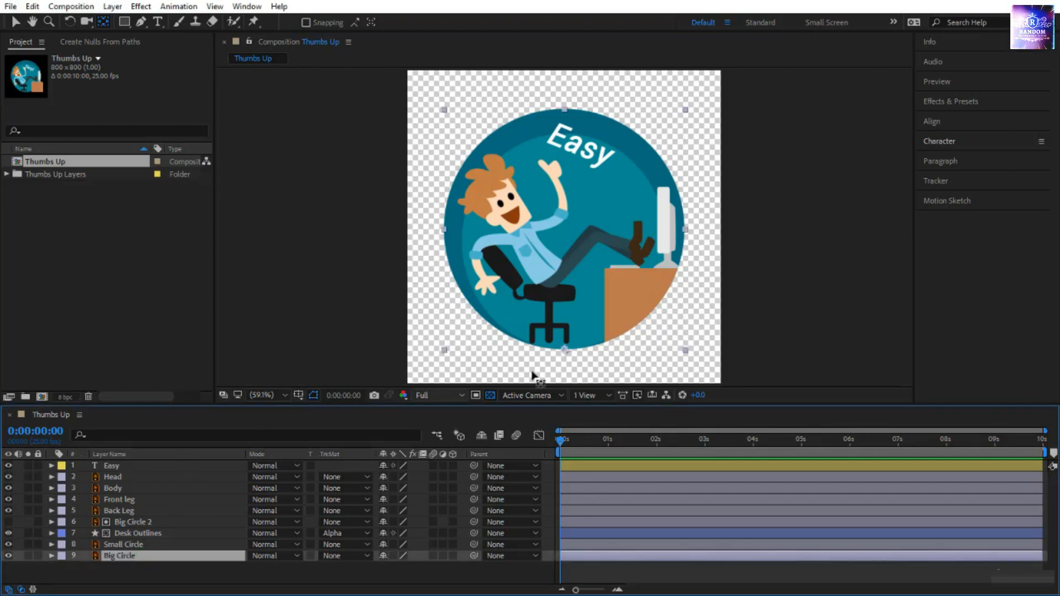
{"action": "left_click", "coordinate": [141, 544]}
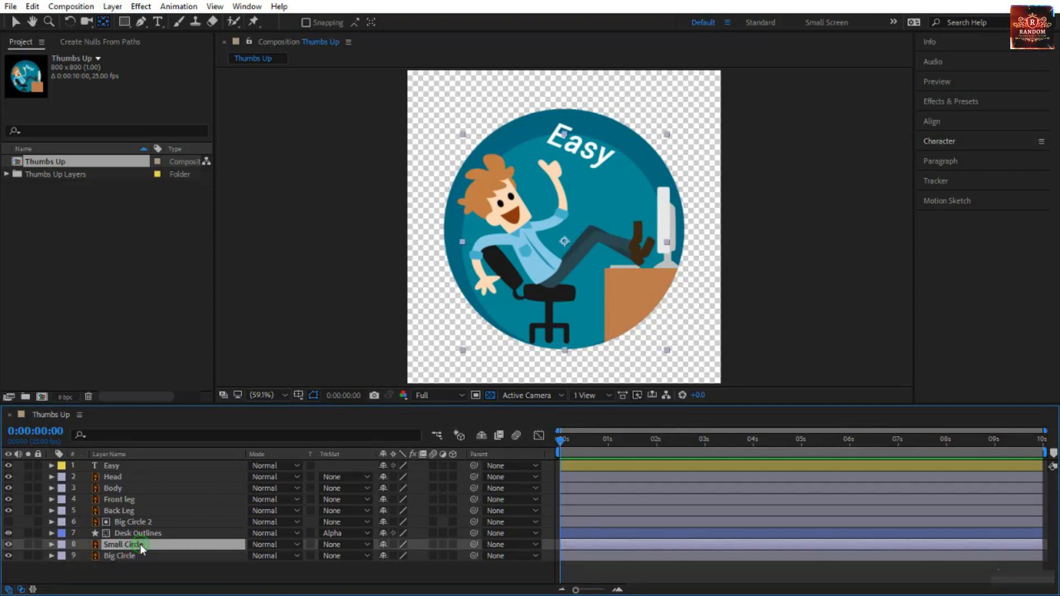
{"action": "left_click", "coordinate": [565, 291]}
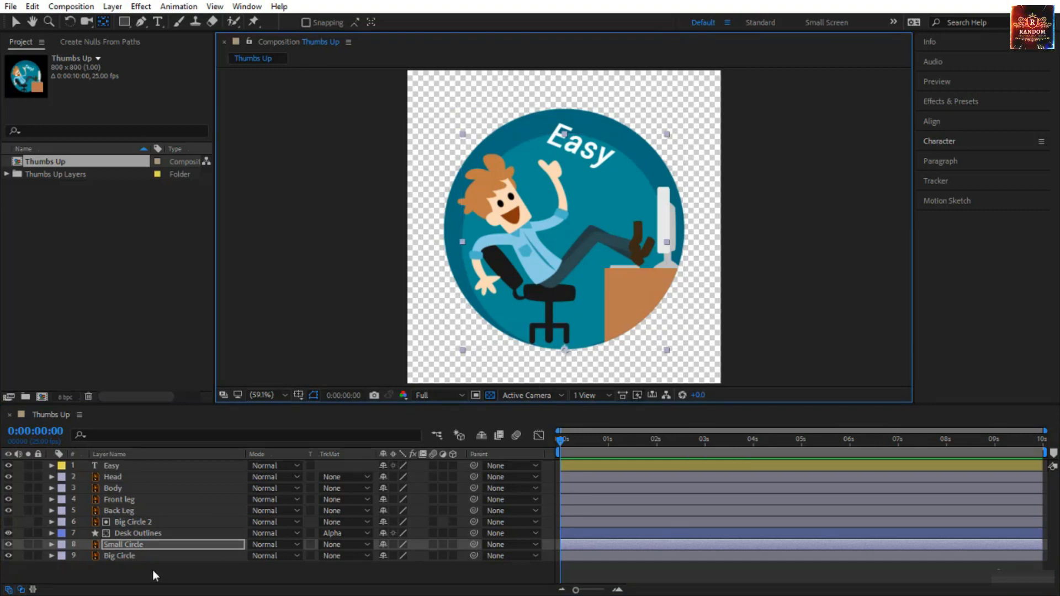
- Add Scale keyframes to both the Small Circle and Big Circle layers at 0:00:00:14
{"action": "left_click_drag", "start_coordinate": [153, 570], "coordinate": [151, 548]}
{"action": "key", "text": "s"}
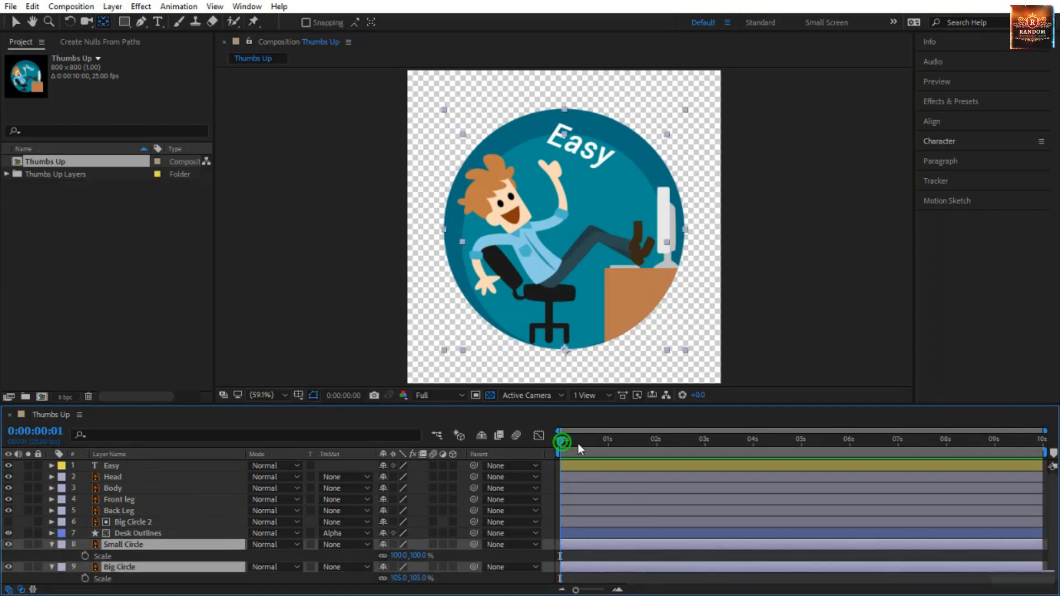
{"action": "left_click_drag", "start_coordinate": [578, 443], "coordinate": [587, 452]}
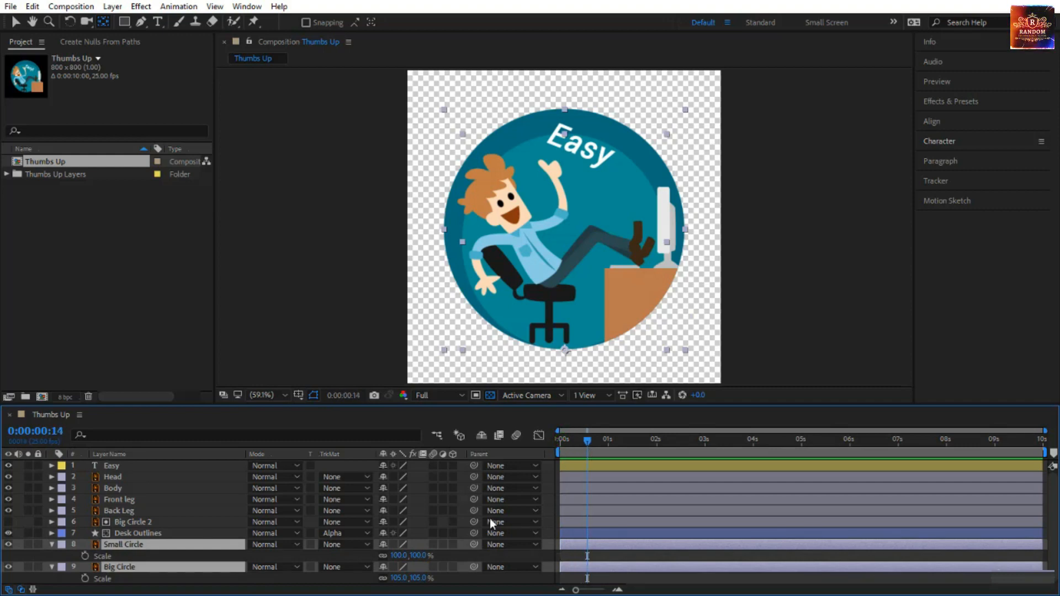
{"action": "left_click", "coordinate": [85, 555]}
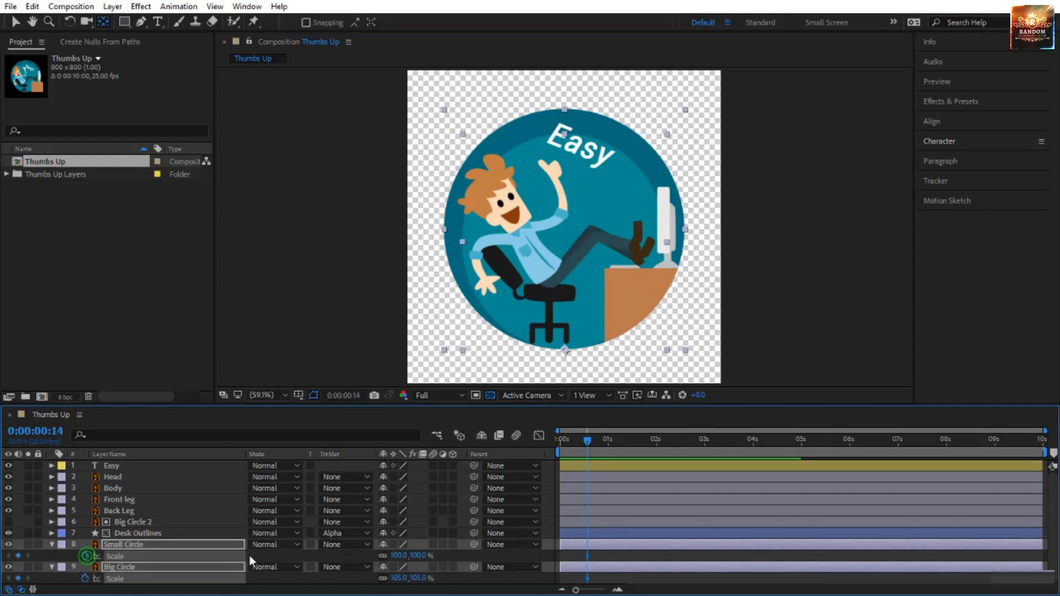
- Set the Scale of both circle layers to 0% at 0:00:00:00
{"action": "left_click_drag", "start_coordinate": [586, 440], "coordinate": [507, 451]}
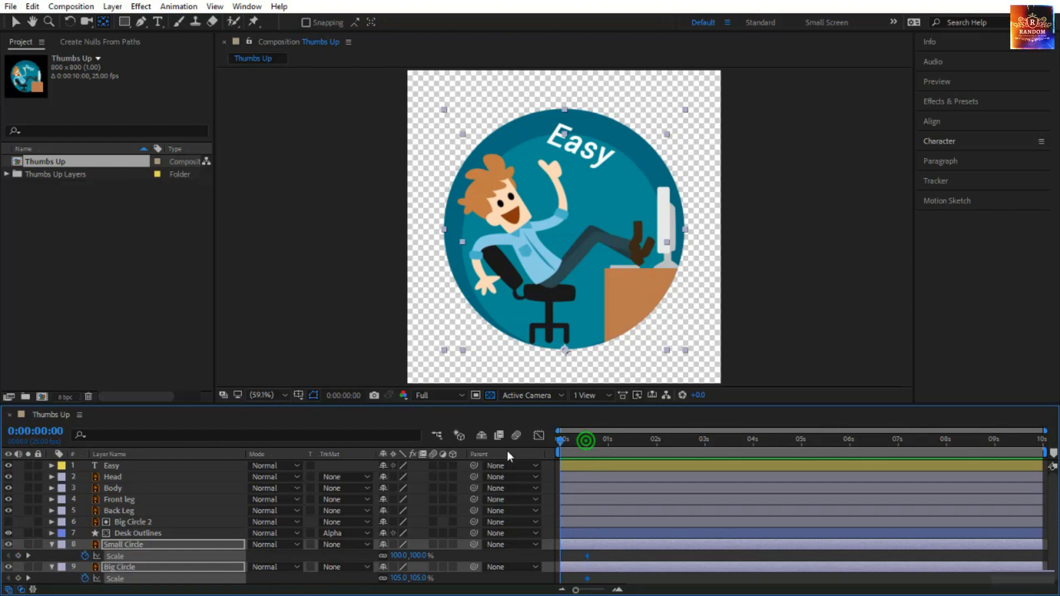
{"action": "left_click", "coordinate": [398, 555]}
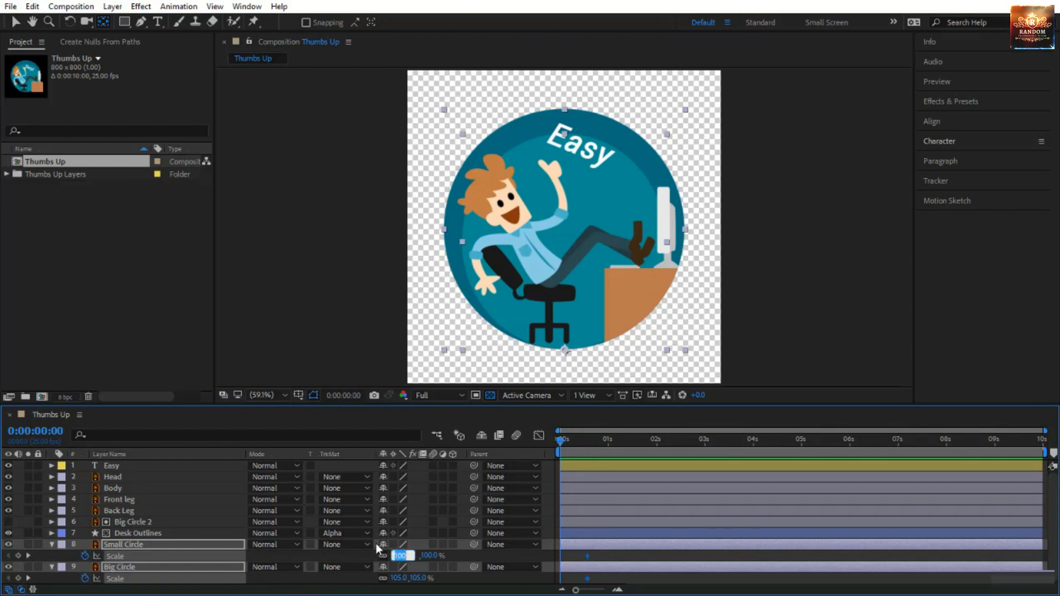
{"action": "type", "text": "0"}
{"action": "key", "text": "Return"}
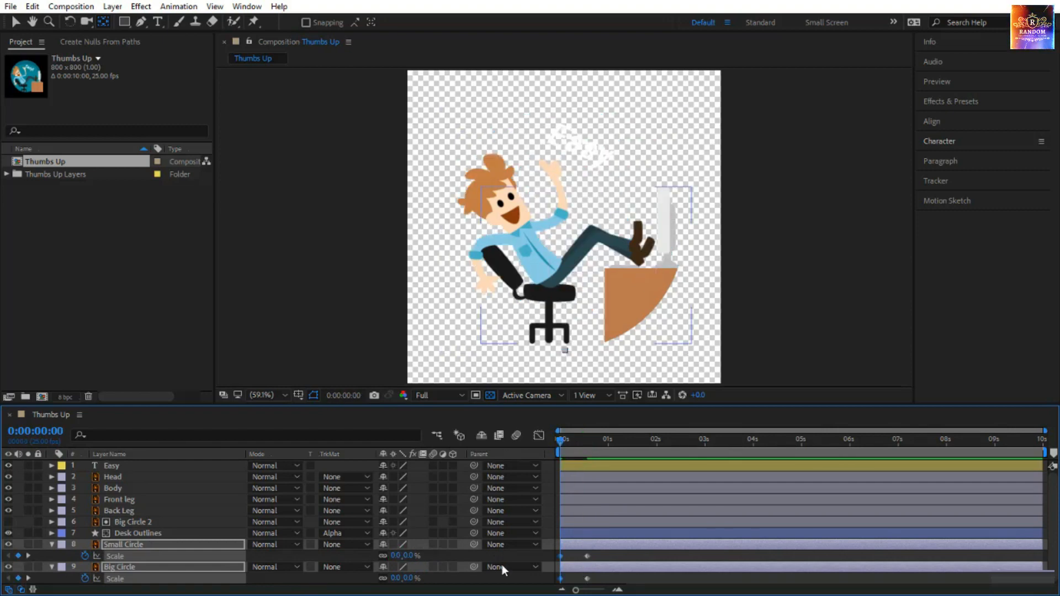
- Delay Small Circle's 0% Scale keyframe to about halfway before its end keyframe, preview the animation and set the current time to 0:00:00:14
{"action": "left_click", "coordinate": [560, 556]}
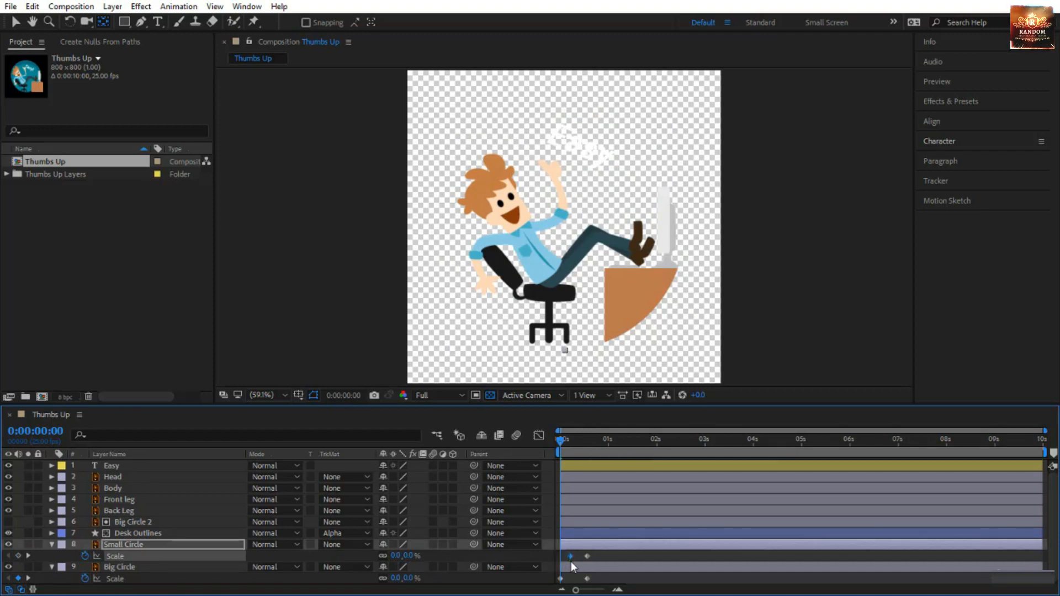
{"action": "left_click_drag", "start_coordinate": [560, 557], "coordinate": [573, 562]}
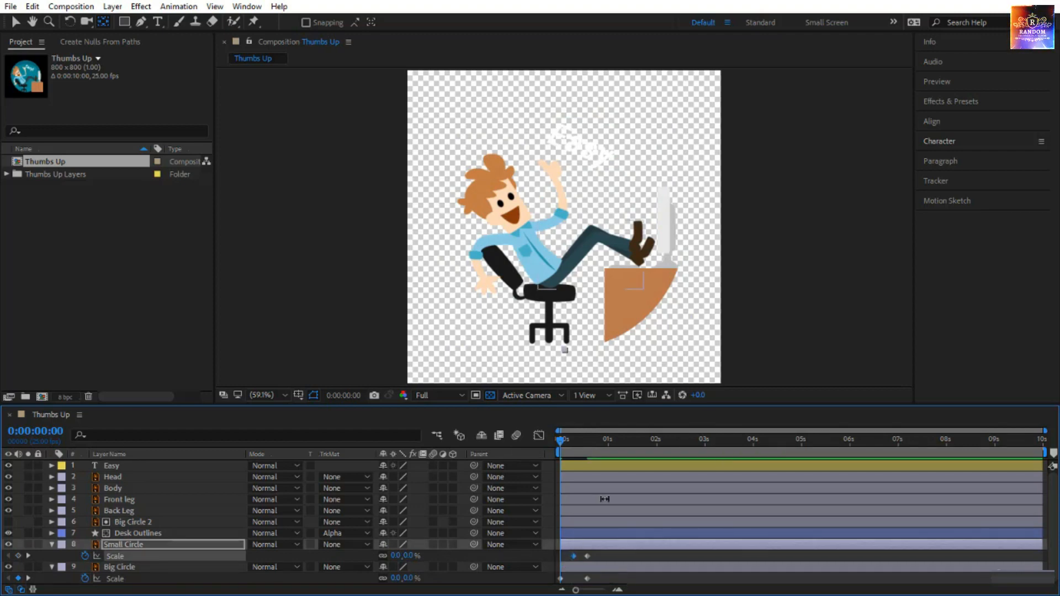
{"action": "key", "text": "space"}
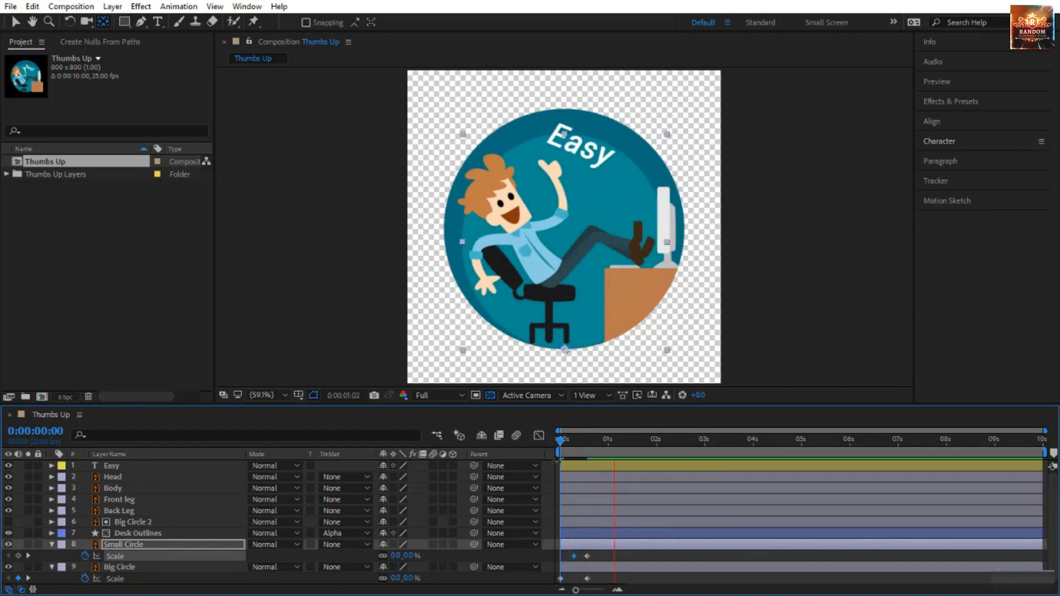
{"action": "left_click_drag", "start_coordinate": [560, 441], "coordinate": [587, 442]}
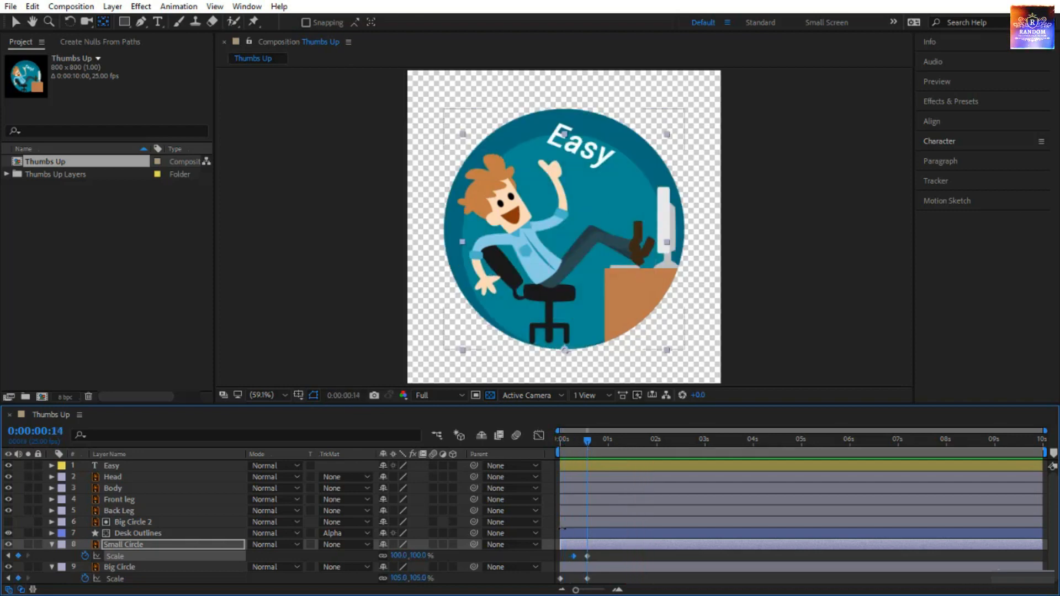
{"action": "left_click", "coordinate": [714, 194]}
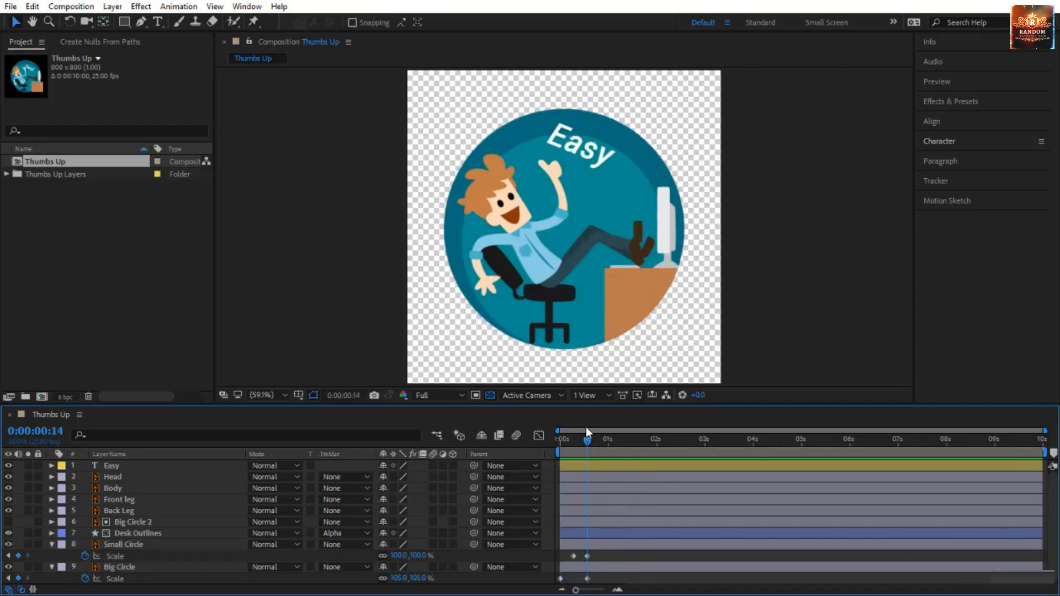
- Trim the start of the Easy, Head, Body, leg, Big Circle 2 and Desk Outlines layers to 0:00:00:14 and preview the animation
{"action": "left_click", "coordinate": [576, 469]}
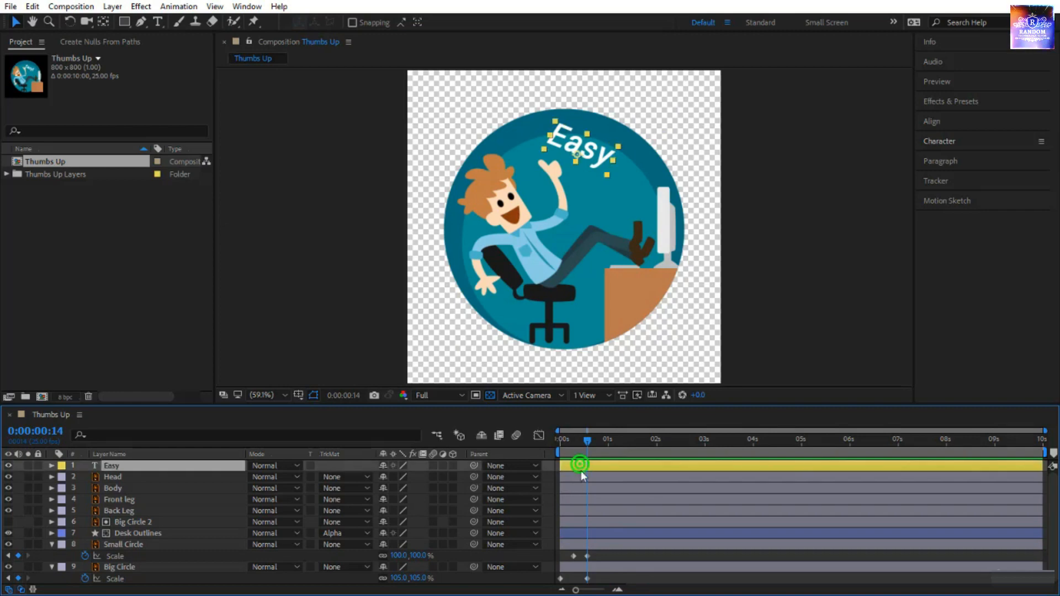
{"action": "left_click", "coordinate": [567, 534], "text": "shift"}
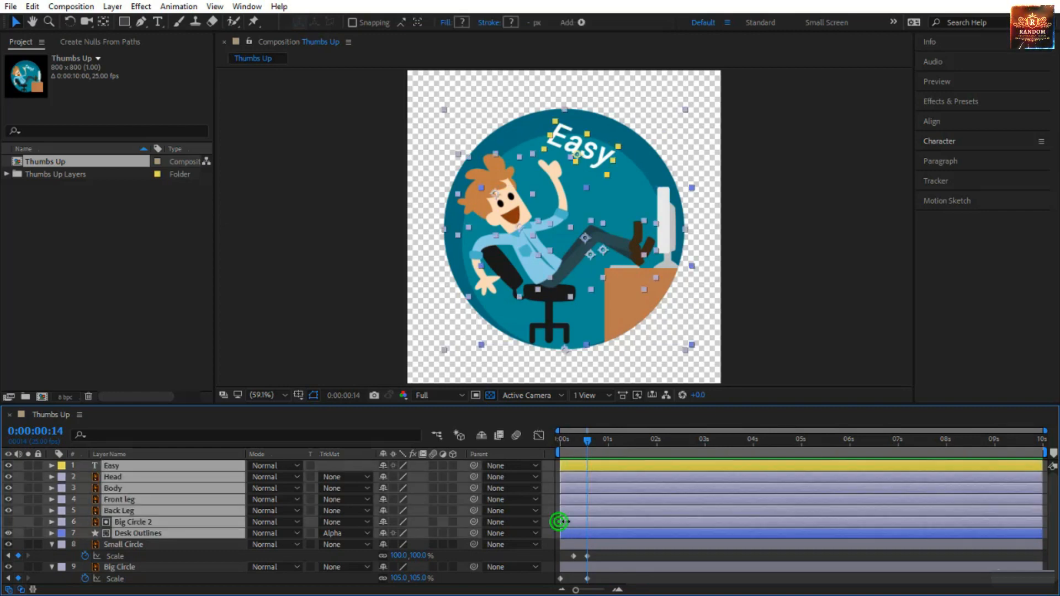
{"action": "left_click_drag", "start_coordinate": [561, 522], "coordinate": [586, 524]}
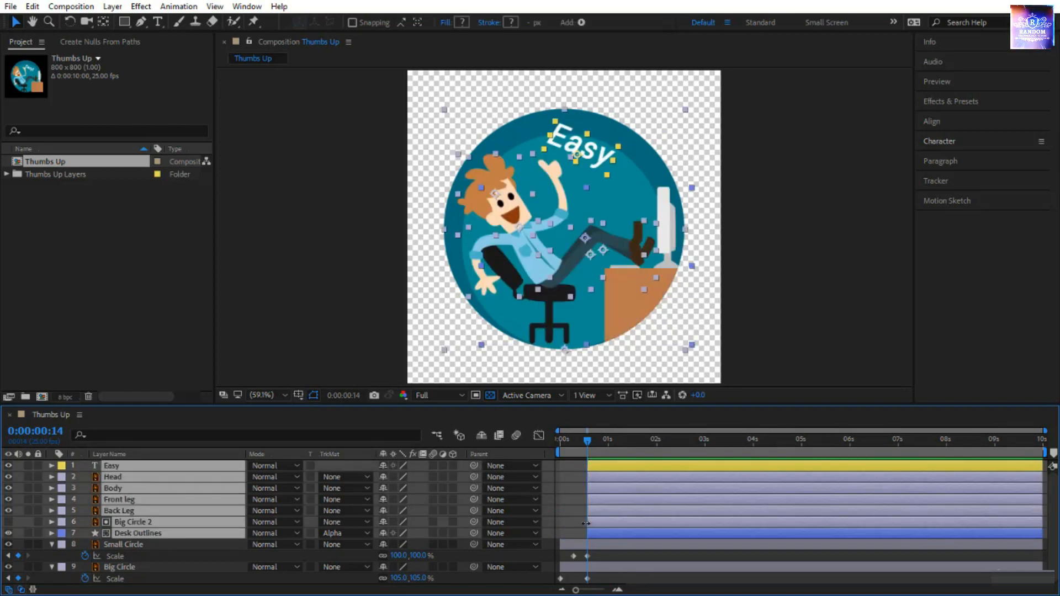
{"action": "key", "text": "space"}
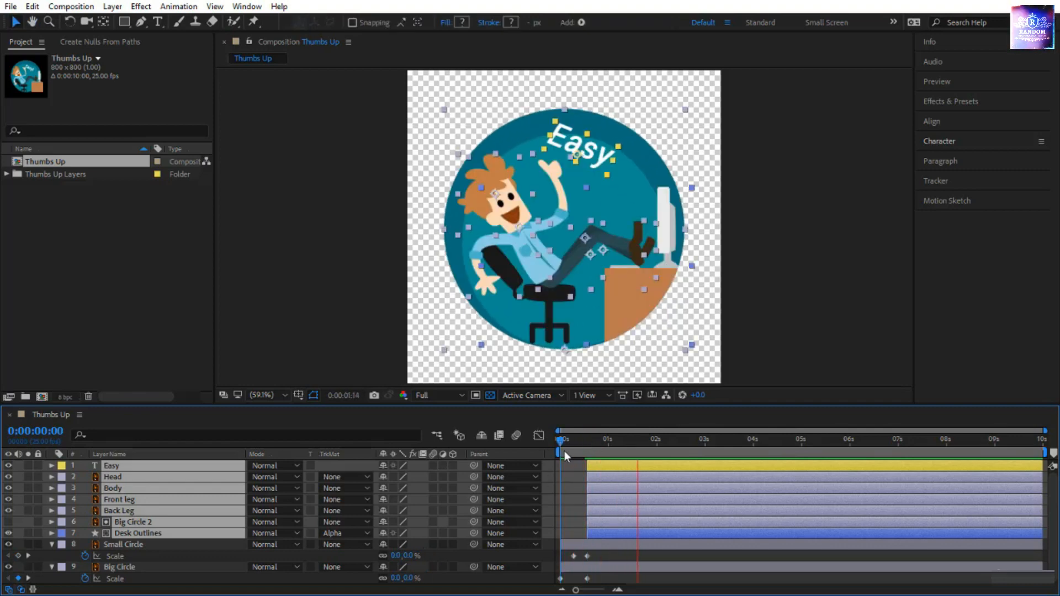
{"action": "left_click", "coordinate": [774, 291]}
{"action": "key", "text": "space"}
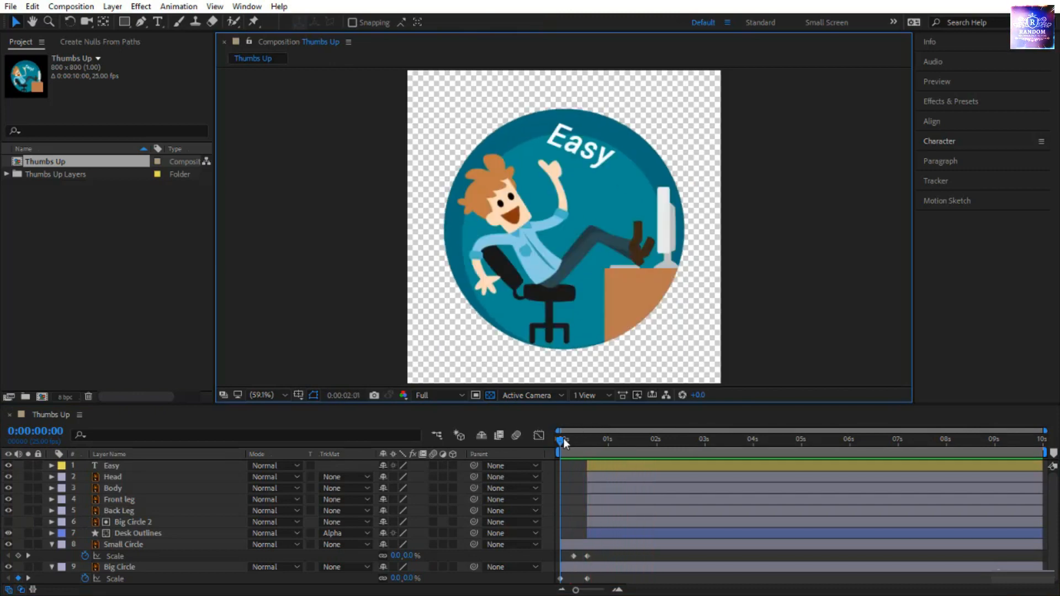
- Shift the Easy text layer in time so that it starts just before the 3-second mark
{"action": "left_click_drag", "start_coordinate": [563, 439], "coordinate": [590, 455]}
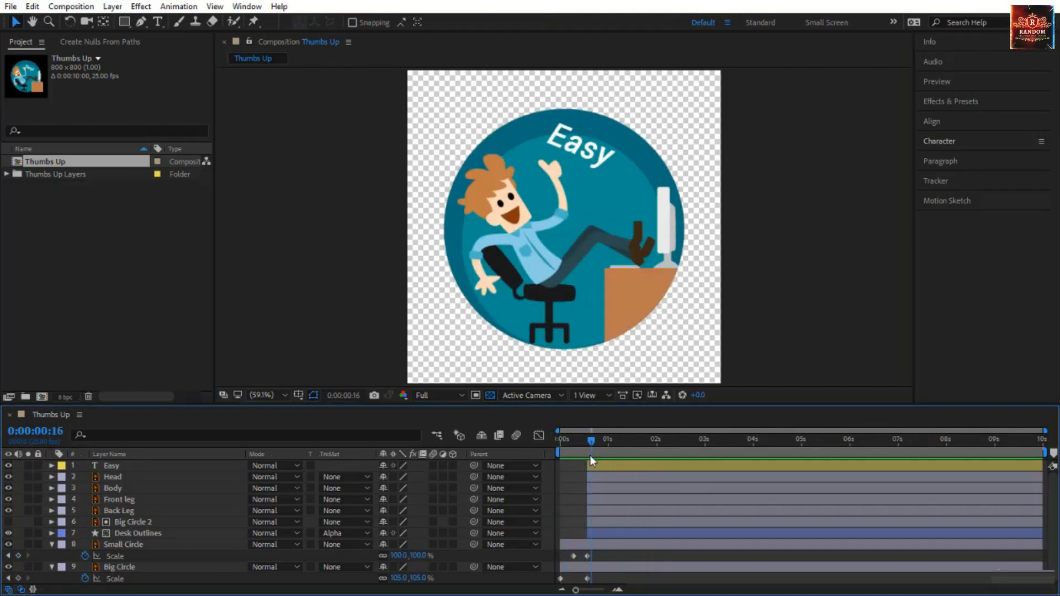
{"action": "left_click", "coordinate": [584, 160]}
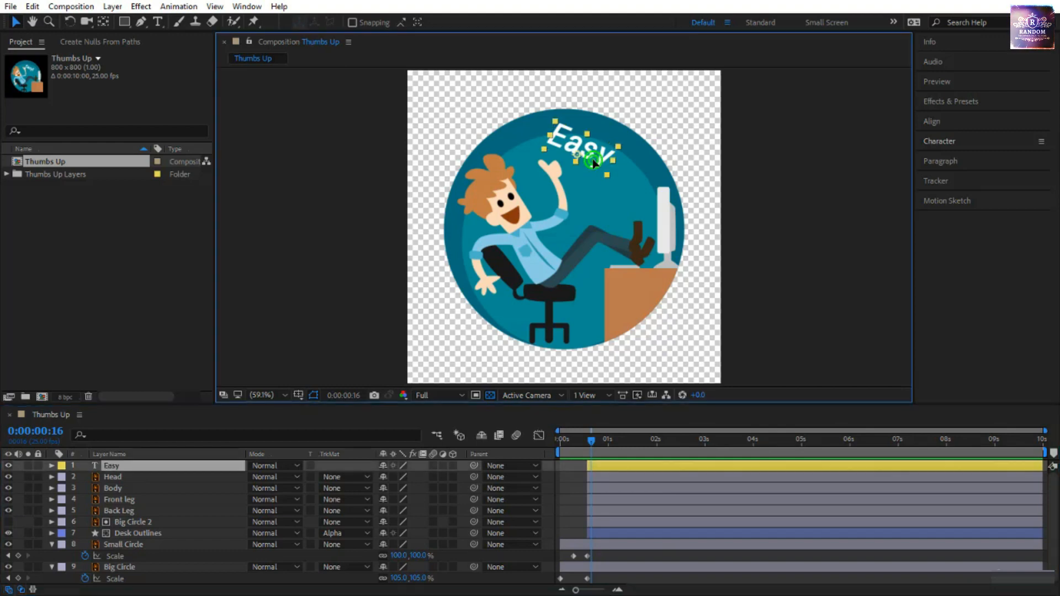
{"action": "left_click_drag", "start_coordinate": [621, 463], "coordinate": [732, 471]}
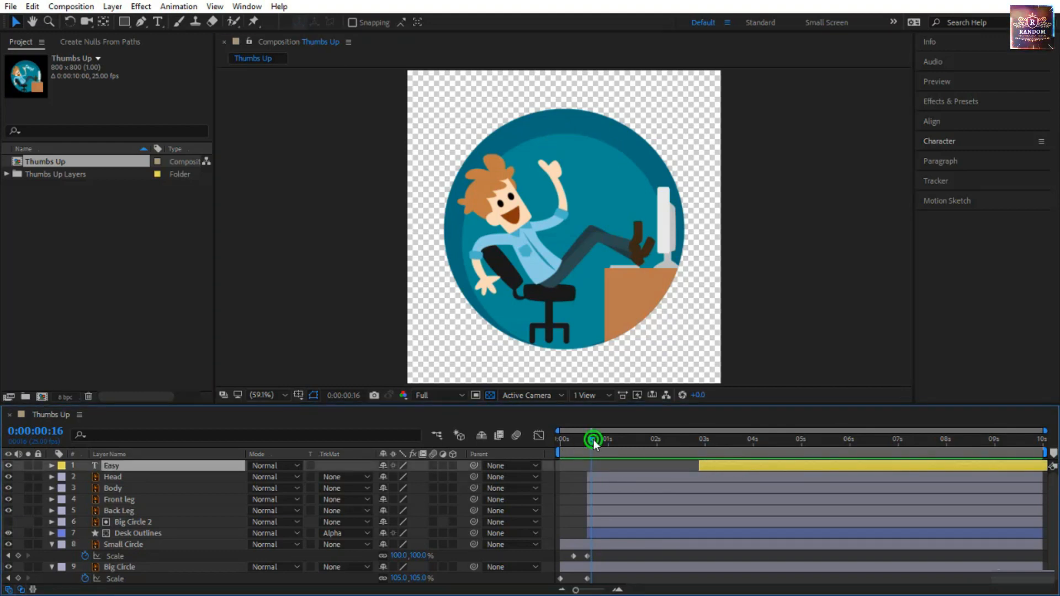
- Set the current time to 0:00:00:21 and reveal the Rotation property of the Front leg and Back Leg layers
{"action": "mouse_move", "coordinate": [593, 440]}
{"action": "left_mouse_down"}
{"action": "mouse_move", "coordinate": [533, 446]}
{"action": "mouse_move", "coordinate": [596, 459]}
{"action": "left_mouse_up"}
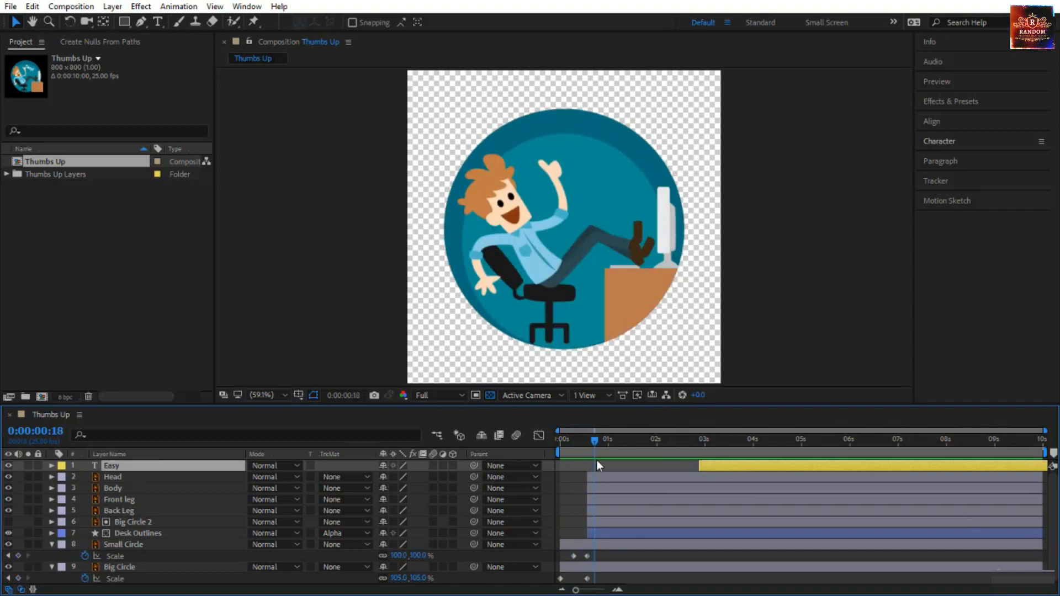
{"action": "left_click_drag", "start_coordinate": [596, 460], "coordinate": [601, 461]}
{"action": "left_click", "coordinate": [193, 498]}
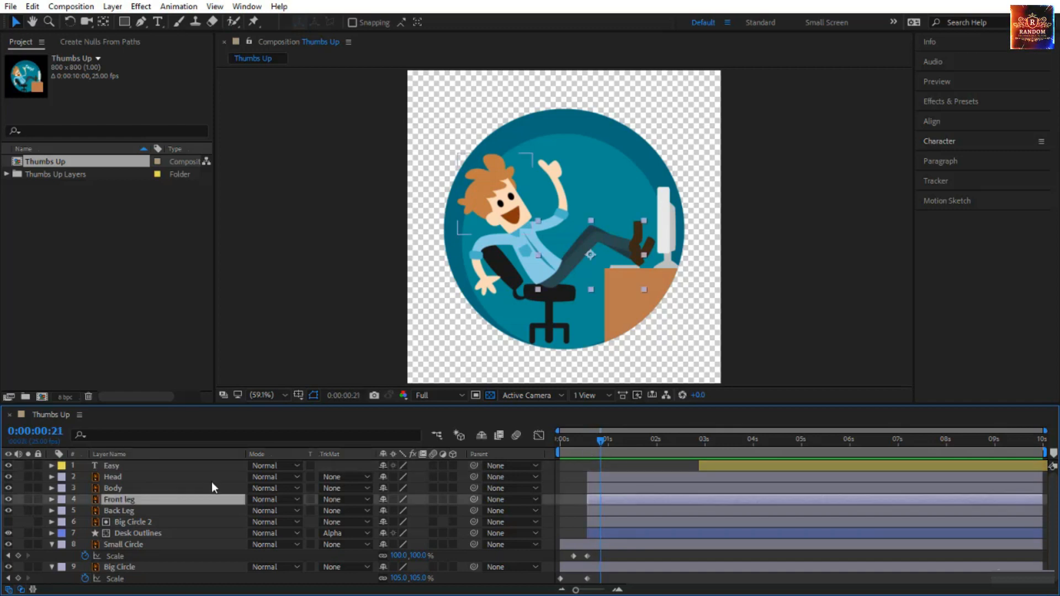
{"action": "left_click", "coordinate": [481, 448]}
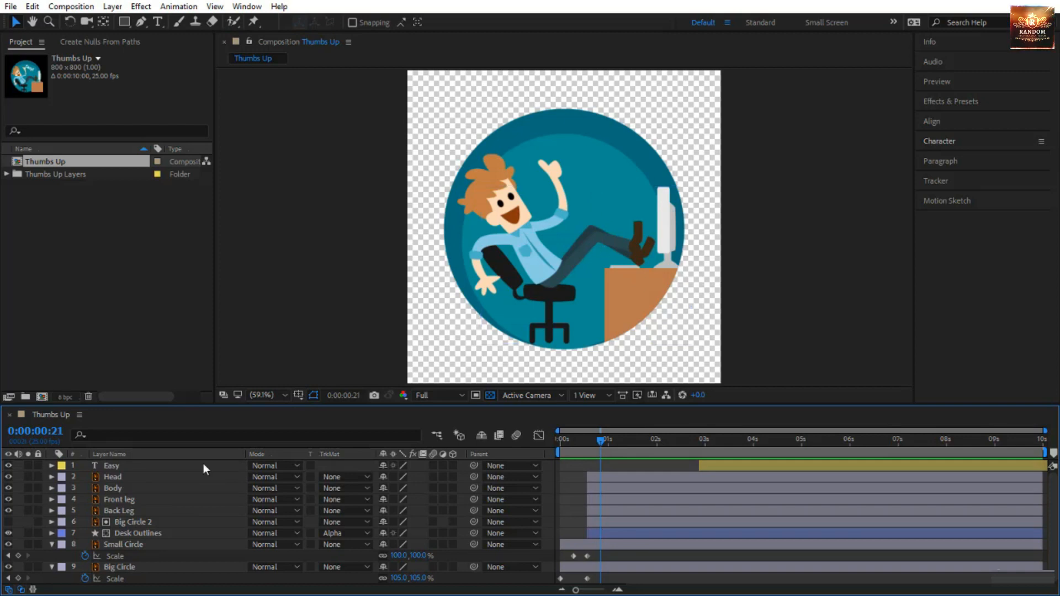
{"action": "left_click", "coordinate": [138, 500]}
{"action": "left_click", "coordinate": [145, 511], "text": "ctrl"}
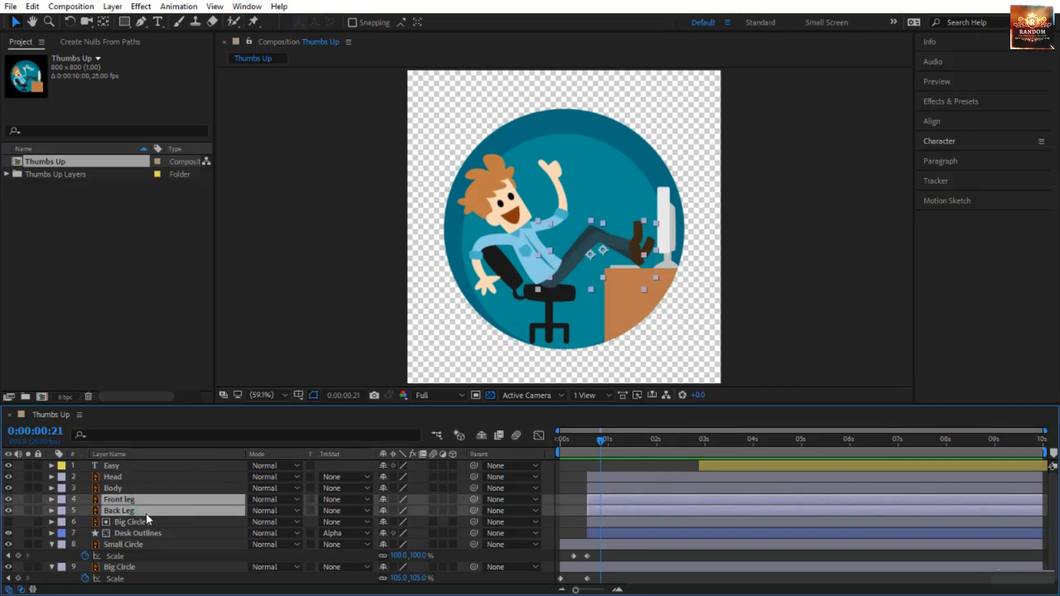
{"action": "key", "text": "r"}
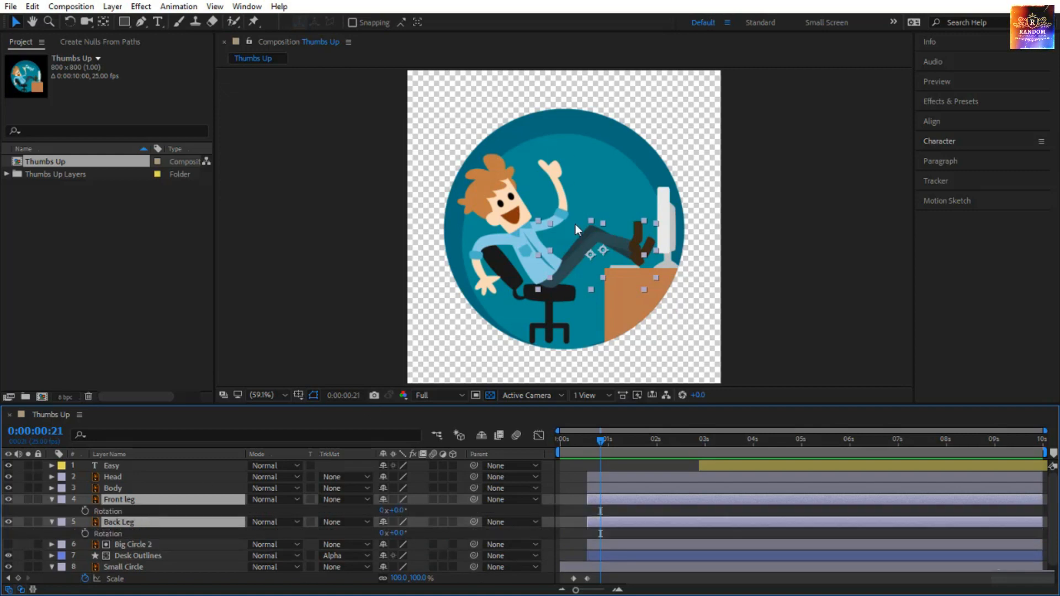
- Move the anchor points of the Front leg and Back Leg layers to the character's hip
{"action": "left_click", "coordinate": [103, 21]}
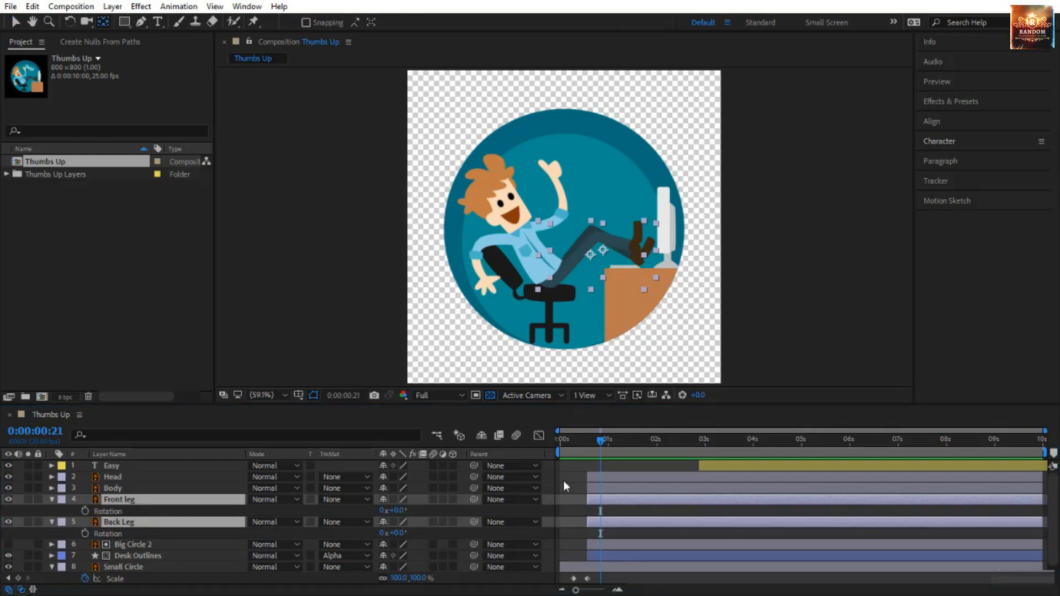
{"action": "left_click", "coordinate": [135, 499]}
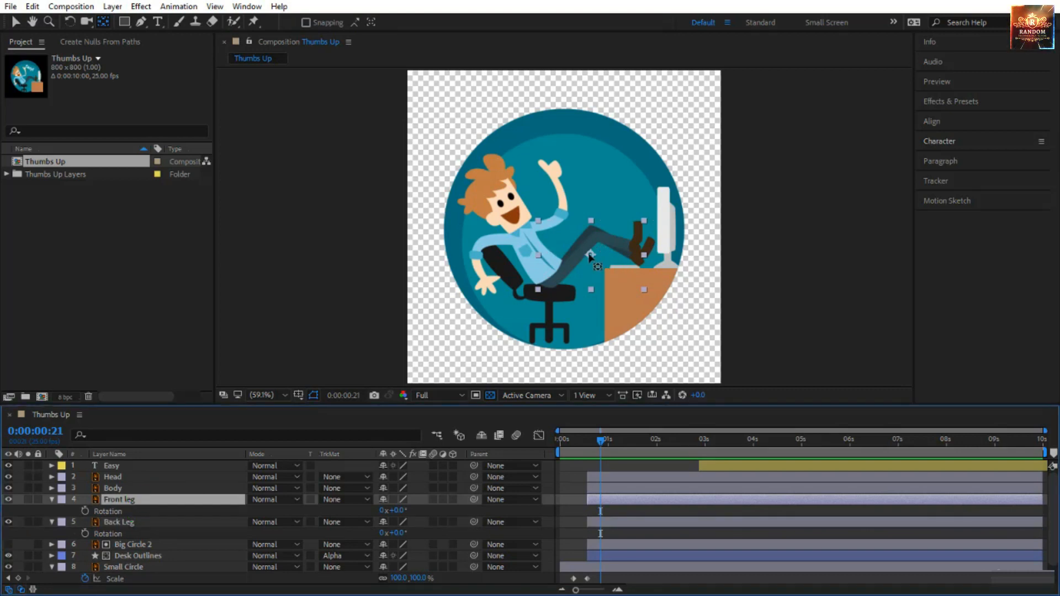
{"action": "left_click_drag", "start_coordinate": [590, 256], "coordinate": [552, 283]}
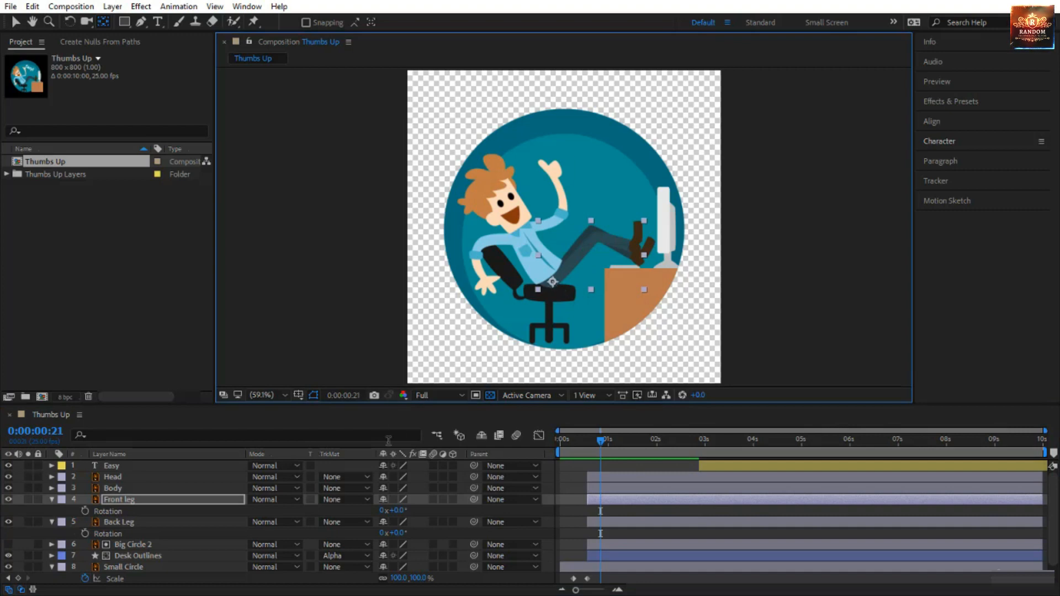
{"action": "left_click_drag", "start_coordinate": [398, 510], "coordinate": [328, 525]}
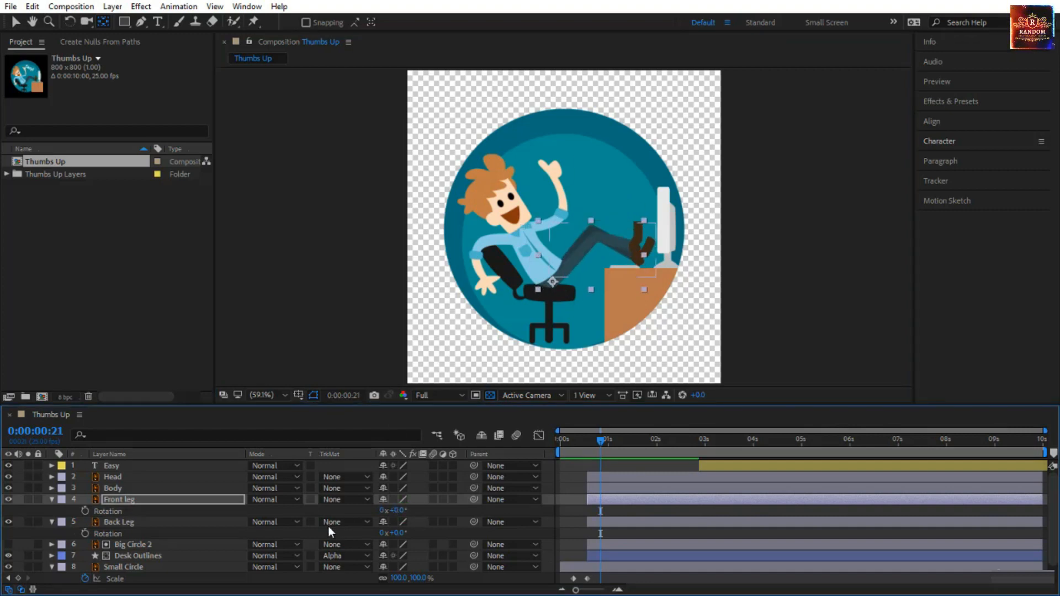
{"action": "left_click", "coordinate": [178, 522]}
{"action": "left_click_drag", "start_coordinate": [604, 248], "coordinate": [558, 270]}
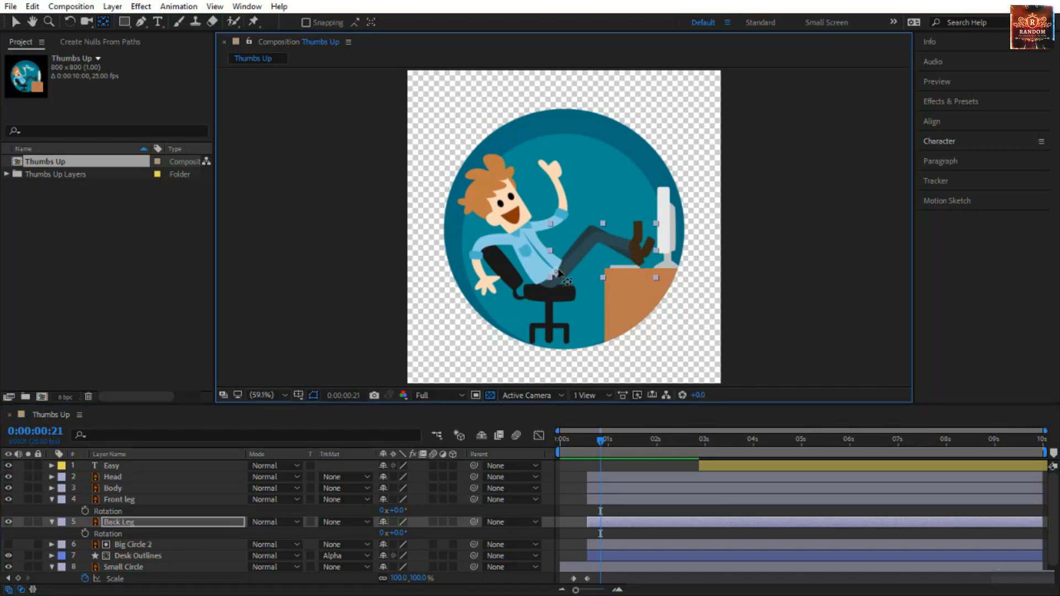
- Try rotating the Back Leg to -9° about its hip anchor point and undo the rotation
{"action": "left_click", "coordinate": [400, 533]}
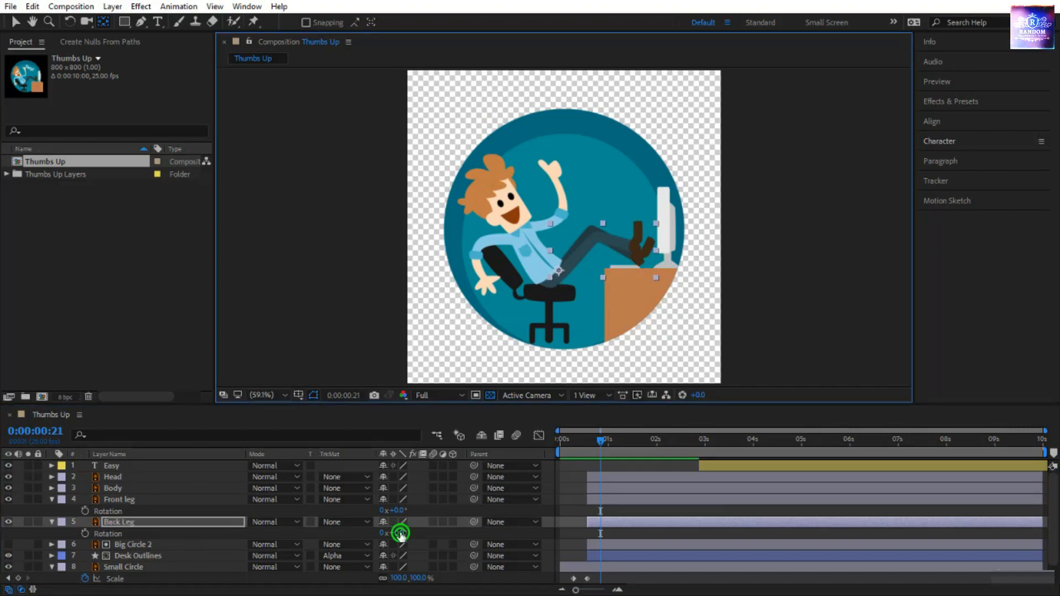
{"action": "left_click_drag", "start_coordinate": [400, 534], "coordinate": [390, 532]}
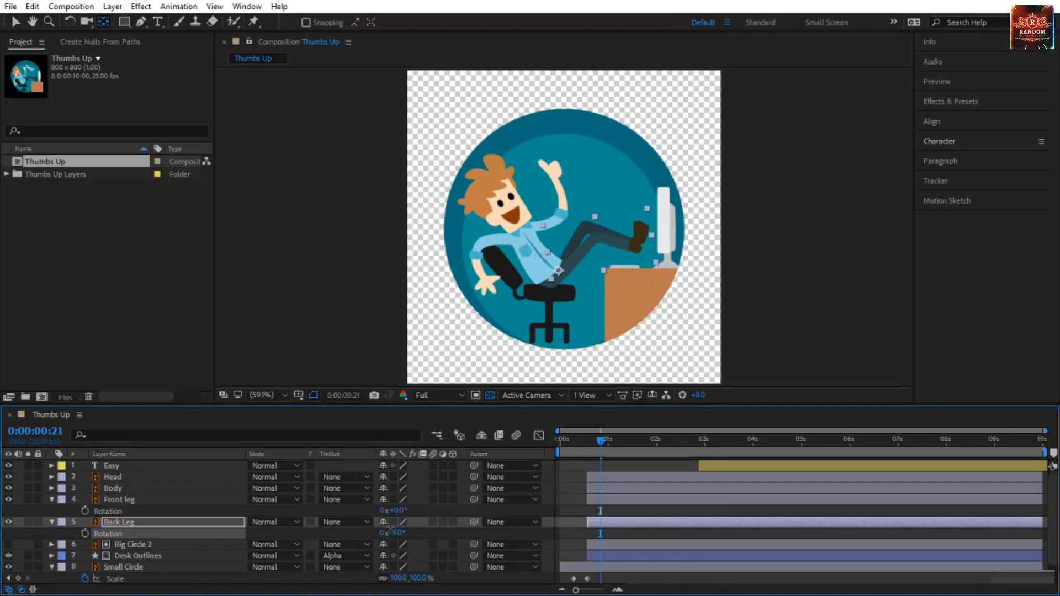
{"action": "key", "text": "ctrl+z"}
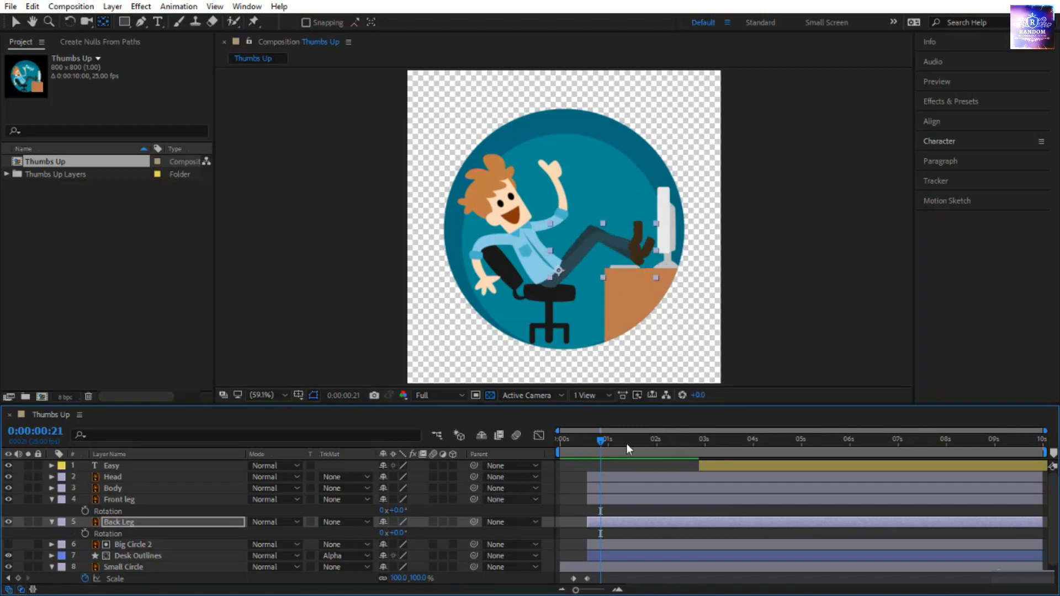
- Add Rotation keyframes to both the Front leg and Back Leg layers at 0:00:01:09
{"action": "left_click_drag", "start_coordinate": [603, 442], "coordinate": [630, 445]}
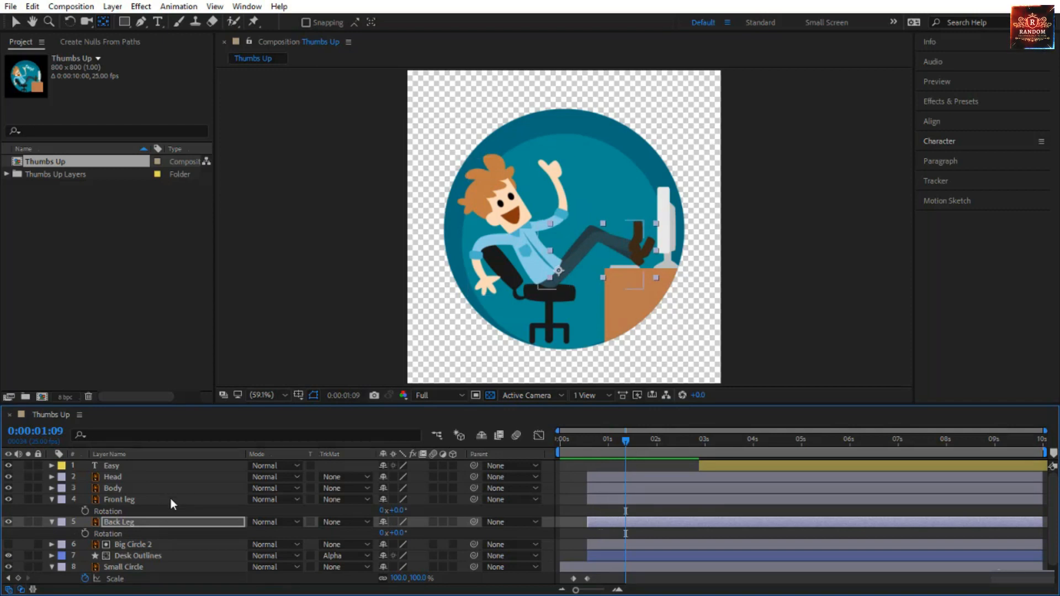
{"action": "left_click", "coordinate": [84, 512]}
{"action": "left_click", "coordinate": [84, 534]}
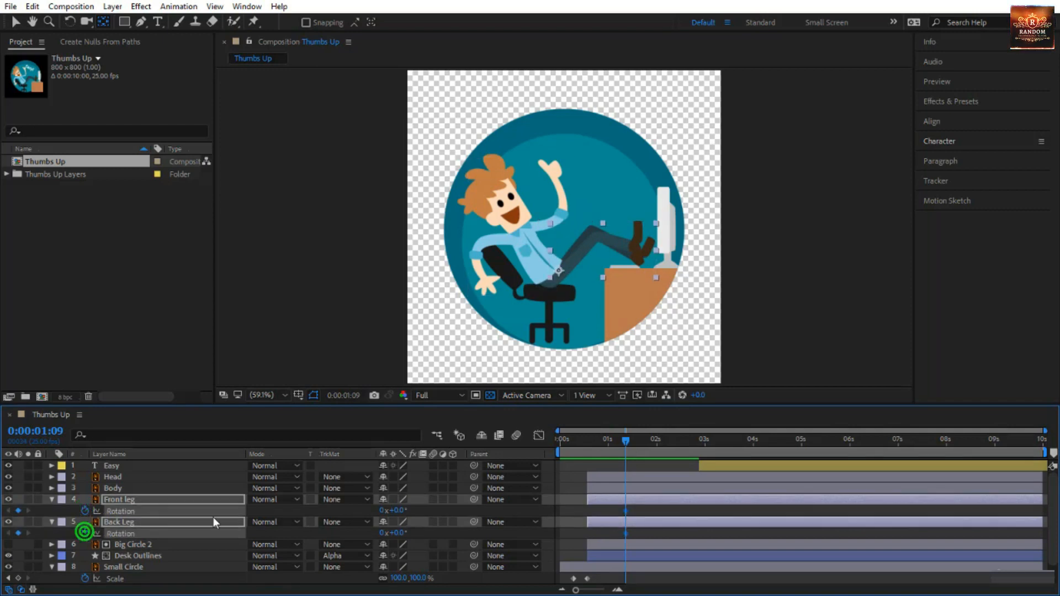
- Set the Rotation at 0:00:00:22 to -3° for the Front leg and -28° for the Back Leg
{"action": "left_click", "coordinate": [622, 442]}
{"action": "left_click_drag", "start_coordinate": [622, 441], "coordinate": [599, 445]}
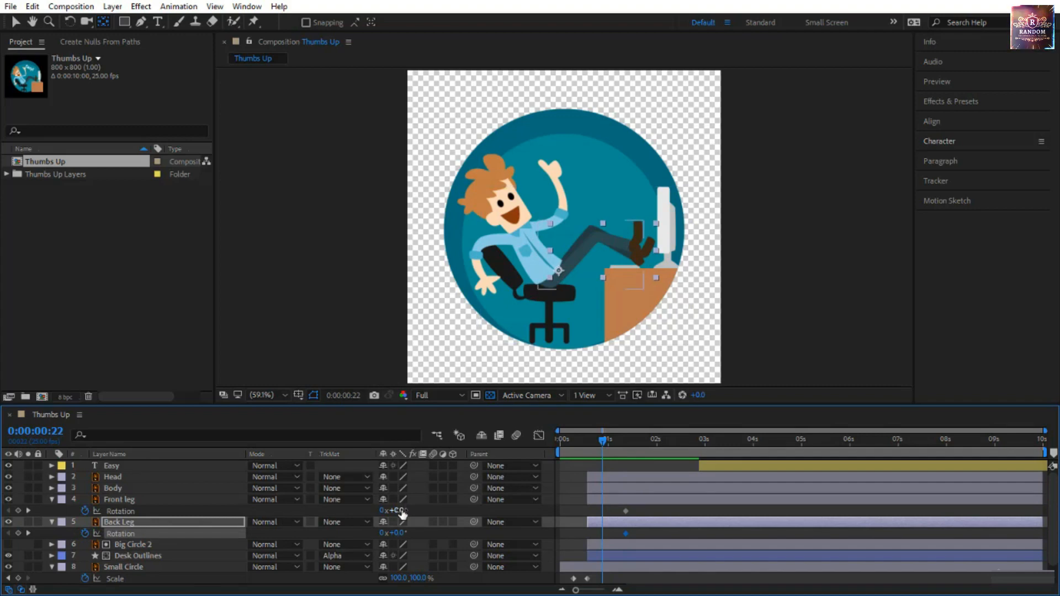
{"action": "left_click_drag", "start_coordinate": [395, 512], "coordinate": [382, 533]}
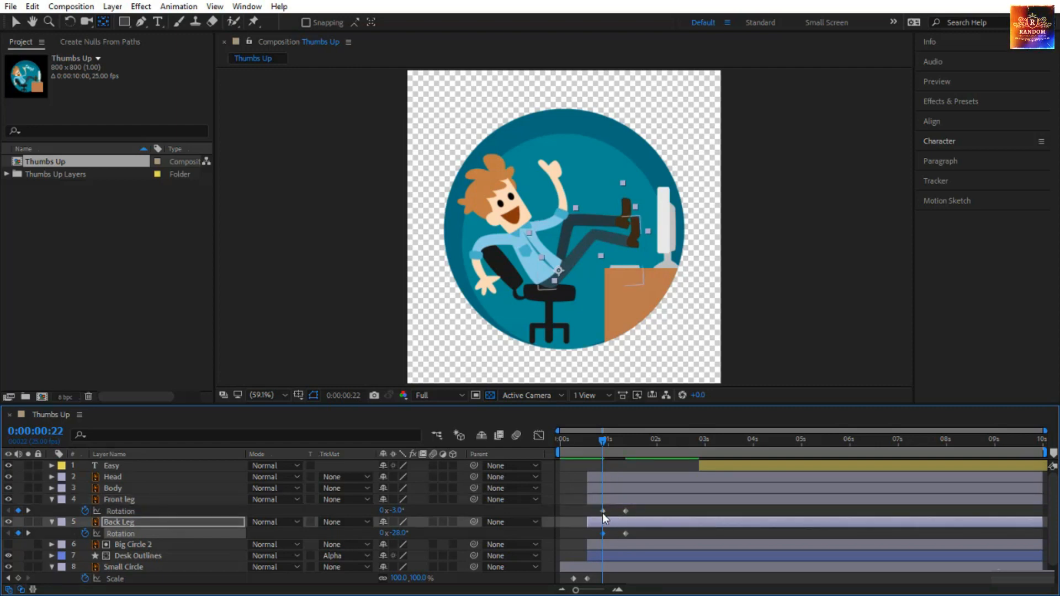
- Delay the Front leg's Rotation keyframes to start at 0:00:01:03 and fine-tune its anchor point at the hip
{"action": "left_click_drag", "start_coordinate": [603, 511], "coordinate": [640, 514]}
{"action": "key", "text": "space"}
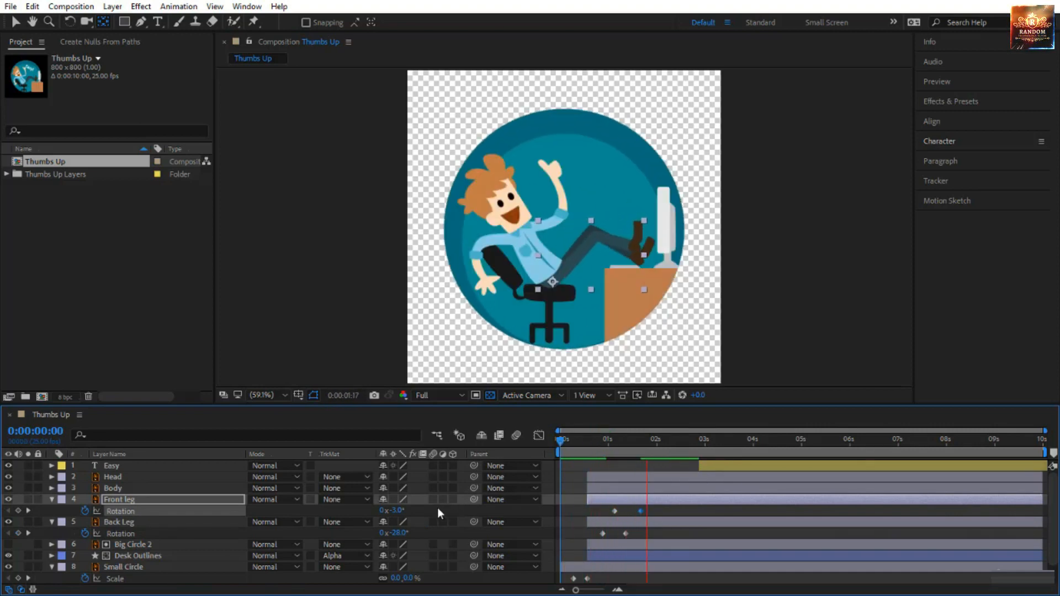
{"action": "left_click_drag", "start_coordinate": [561, 443], "coordinate": [635, 475]}
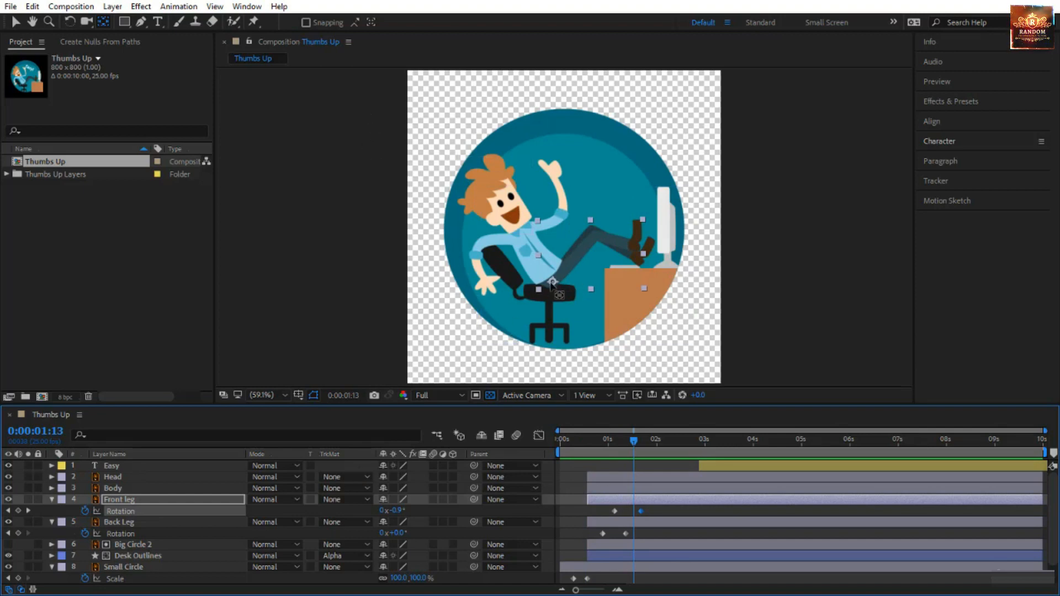
{"action": "left_click_drag", "start_coordinate": [552, 281], "coordinate": [547, 279]}
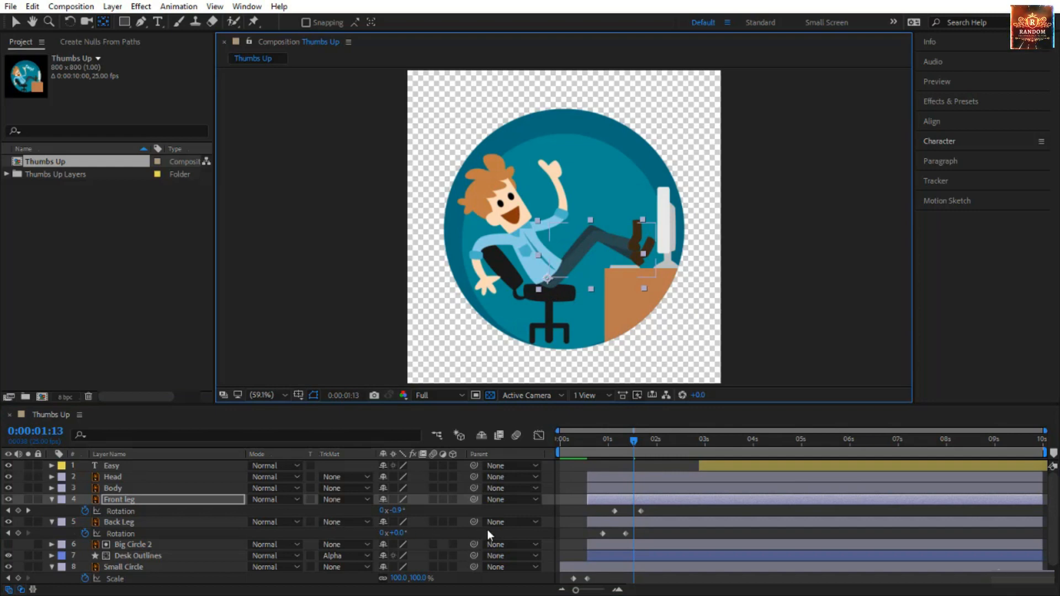
- Set the Front leg's Rotation keyframe at 0:00:01:03 to -17°
{"action": "mouse_move", "coordinate": [398, 511]}
{"action": "left_mouse_down"}
{"action": "mouse_move", "coordinate": [407, 512]}
{"action": "mouse_move", "coordinate": [381, 510]}
{"action": "left_mouse_up"}
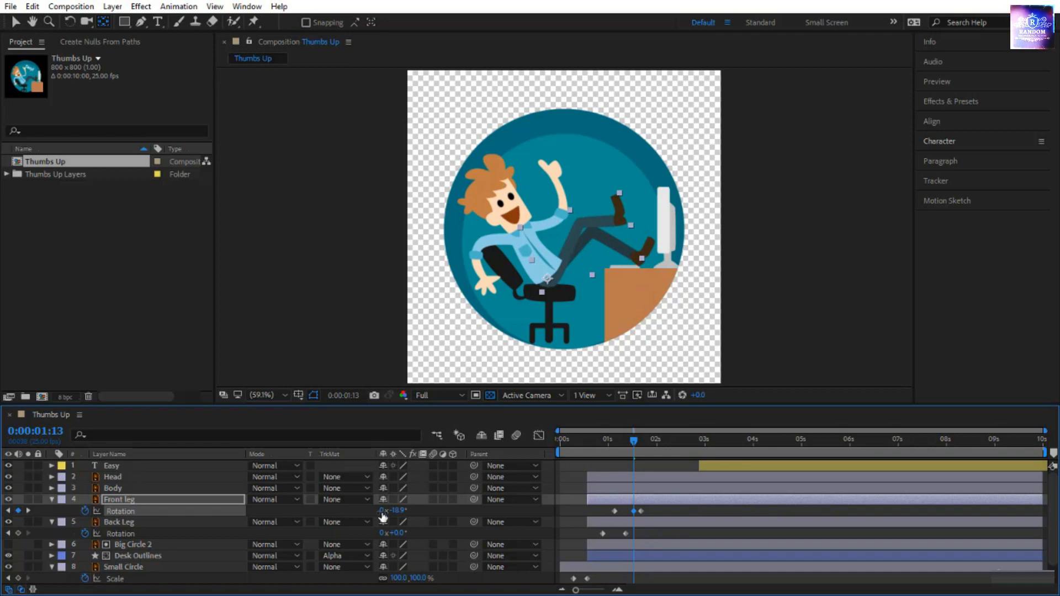
{"action": "left_click_drag", "start_coordinate": [635, 443], "coordinate": [614, 447]}
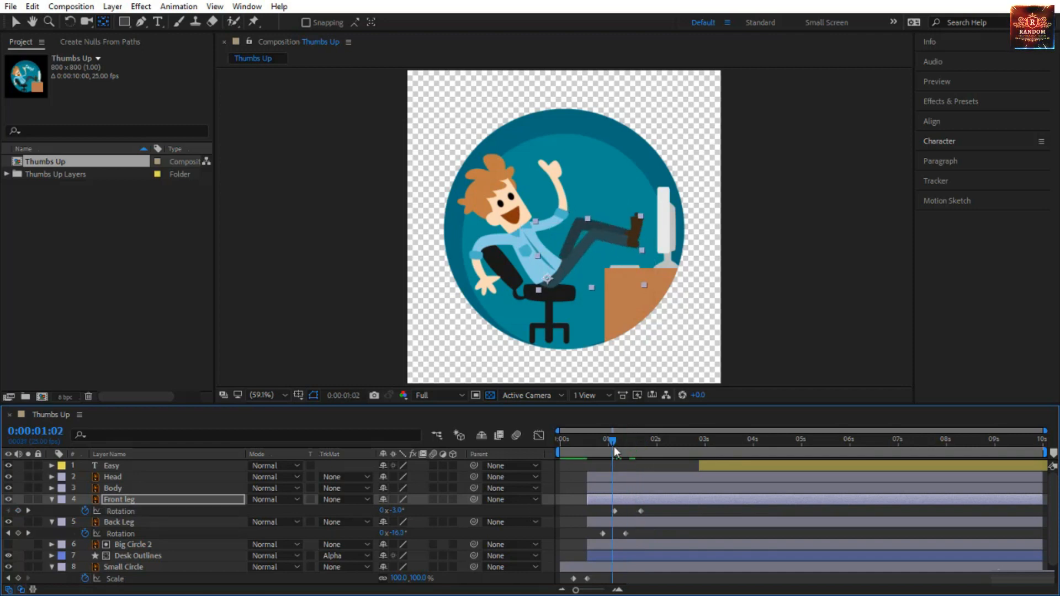
{"action": "key", "text": "Page_Down"}
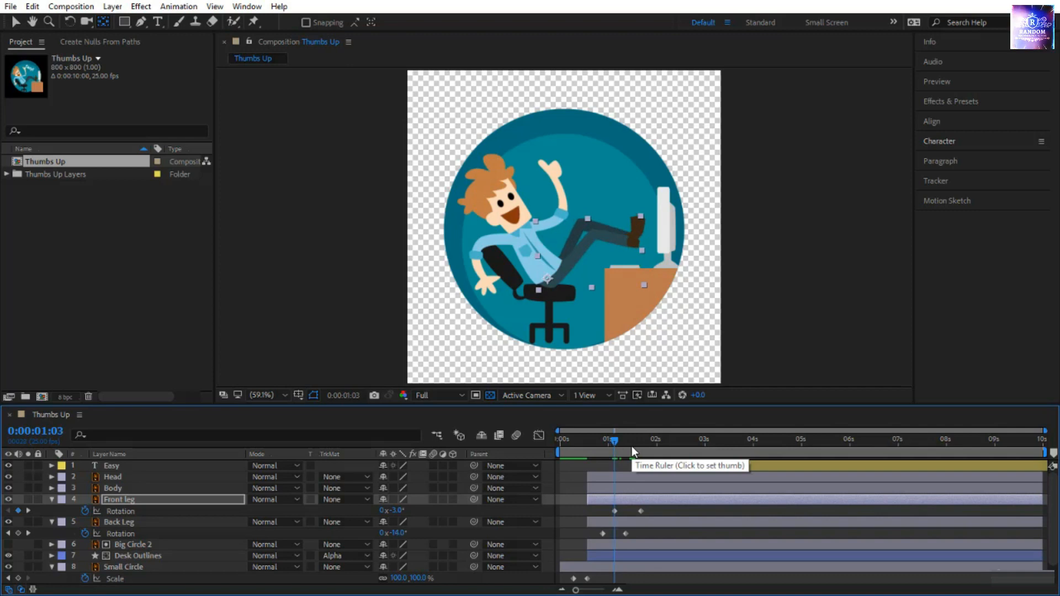
{"action": "left_click_drag", "start_coordinate": [393, 510], "coordinate": [390, 510]}
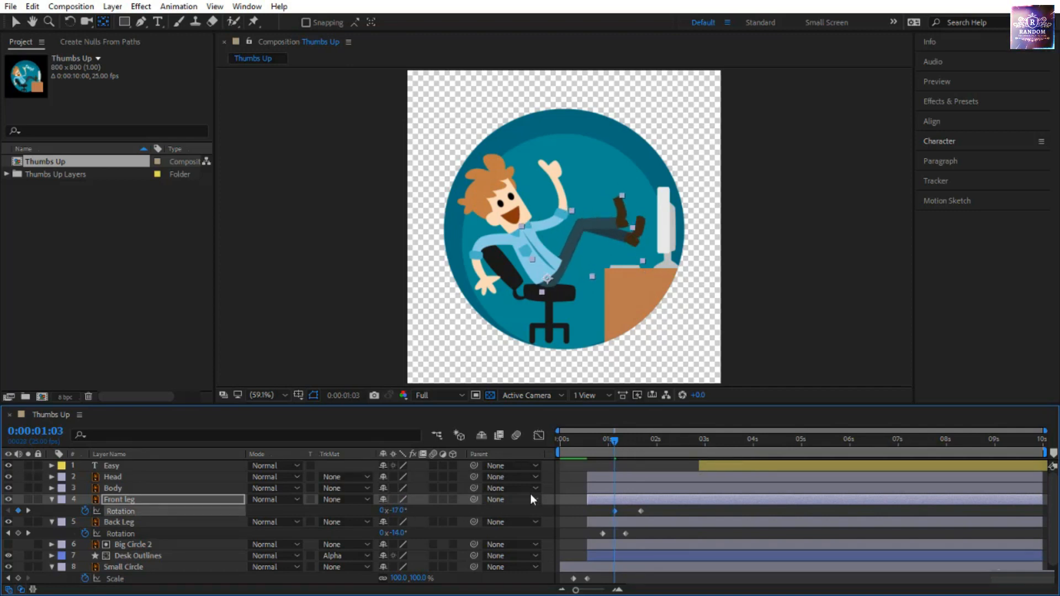
- Preview the leg animation from the start and set the current time to 0:00:01:23
{"action": "key", "text": "space"}
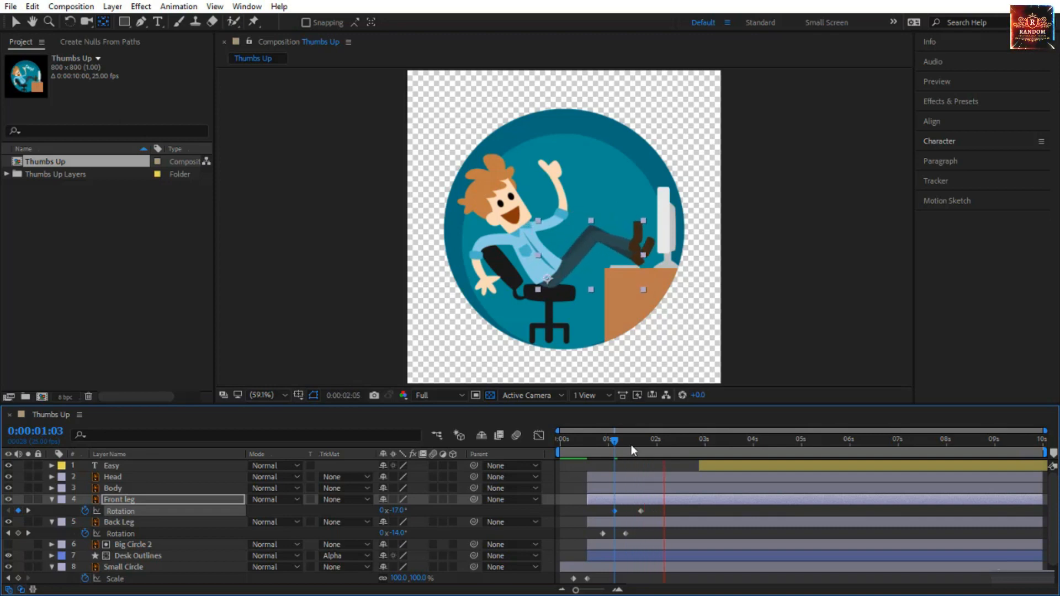
{"action": "left_click_drag", "start_coordinate": [613, 444], "coordinate": [514, 453]}
{"action": "key", "text": "space"}
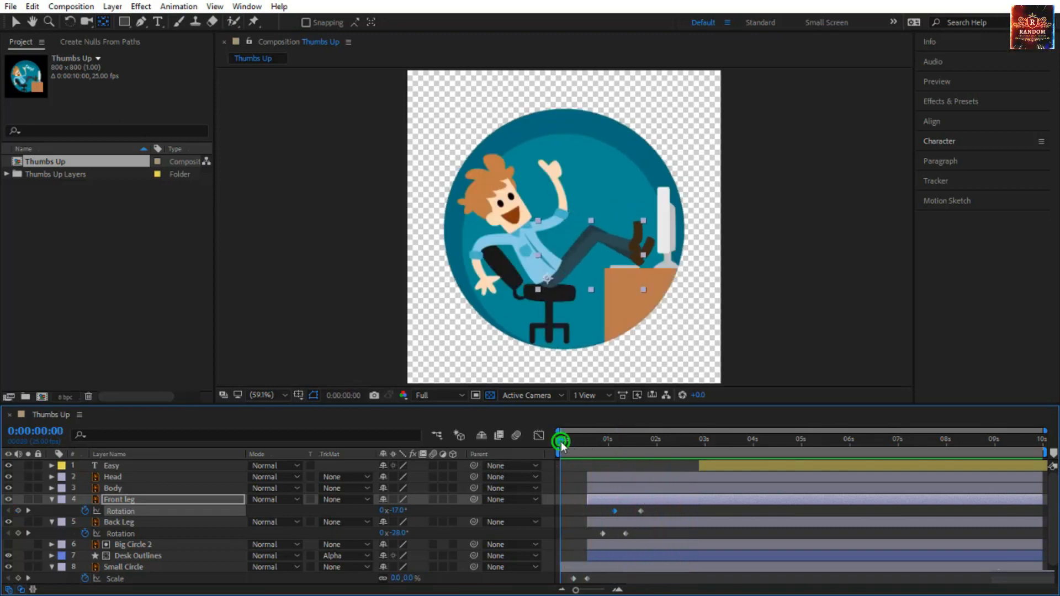
{"action": "left_click_drag", "start_coordinate": [561, 442], "coordinate": [653, 469]}
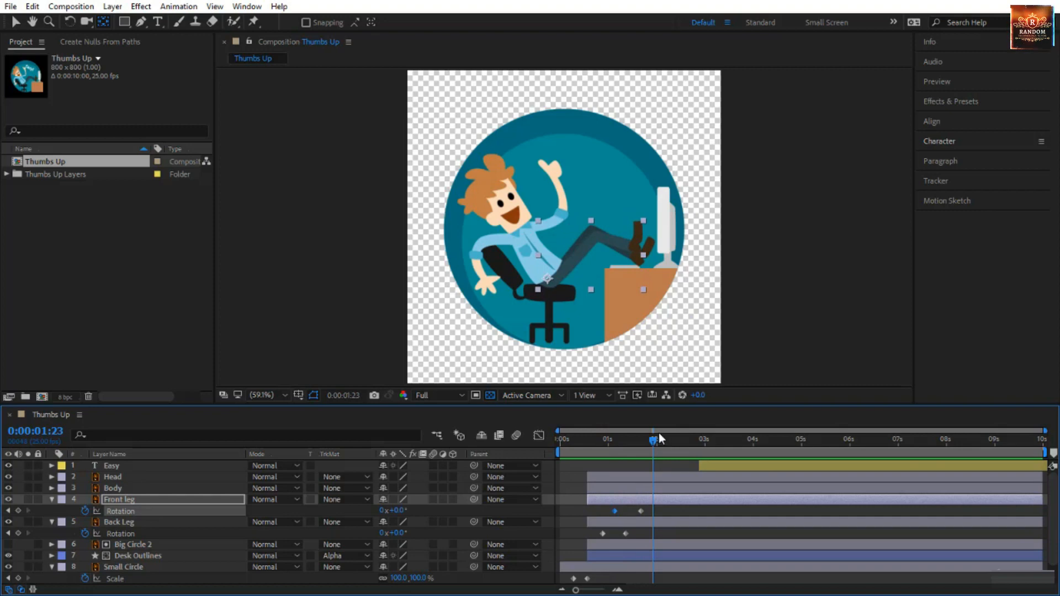
- Reveal the Head layer's Rotation at 0:00:01:16 and move its anchor point to the neck, testing the pivot
{"action": "left_click_drag", "start_coordinate": [652, 445], "coordinate": [638, 445]}
{"action": "left_click", "coordinate": [159, 479]}
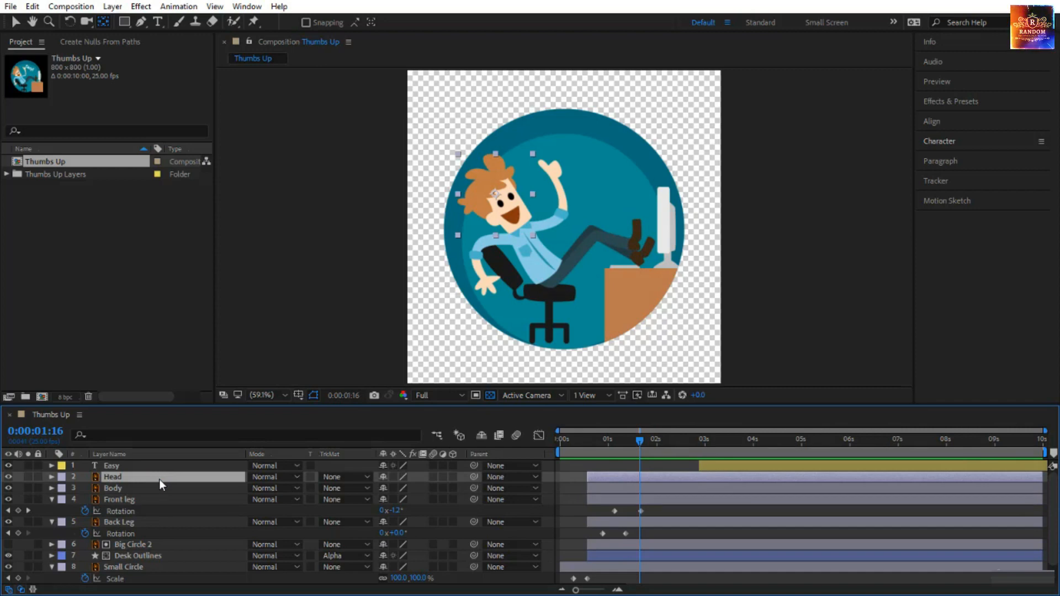
{"action": "key", "text": "r"}
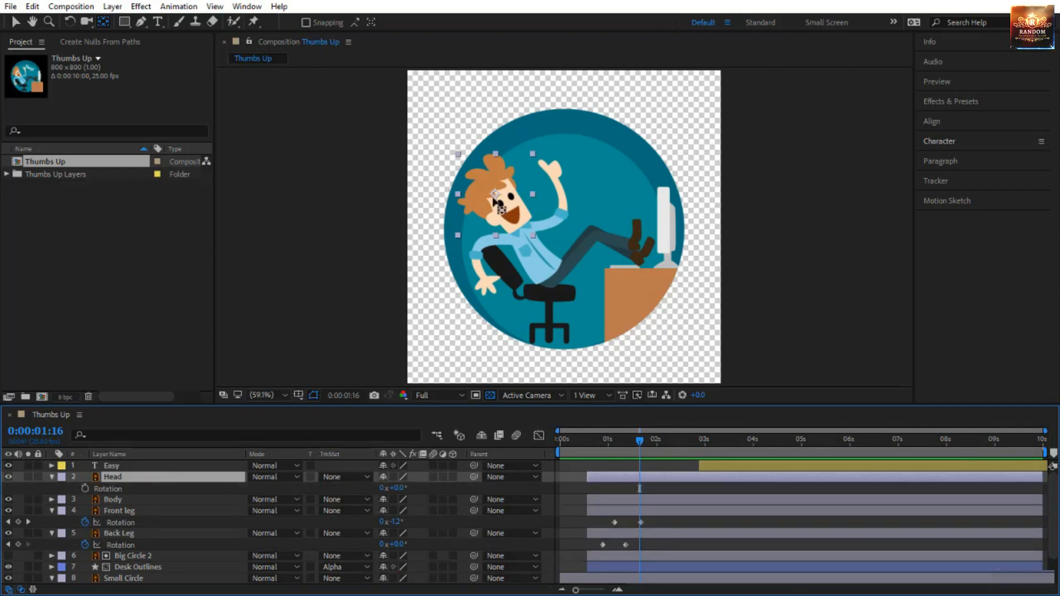
{"action": "left_click_drag", "start_coordinate": [497, 195], "coordinate": [525, 227]}
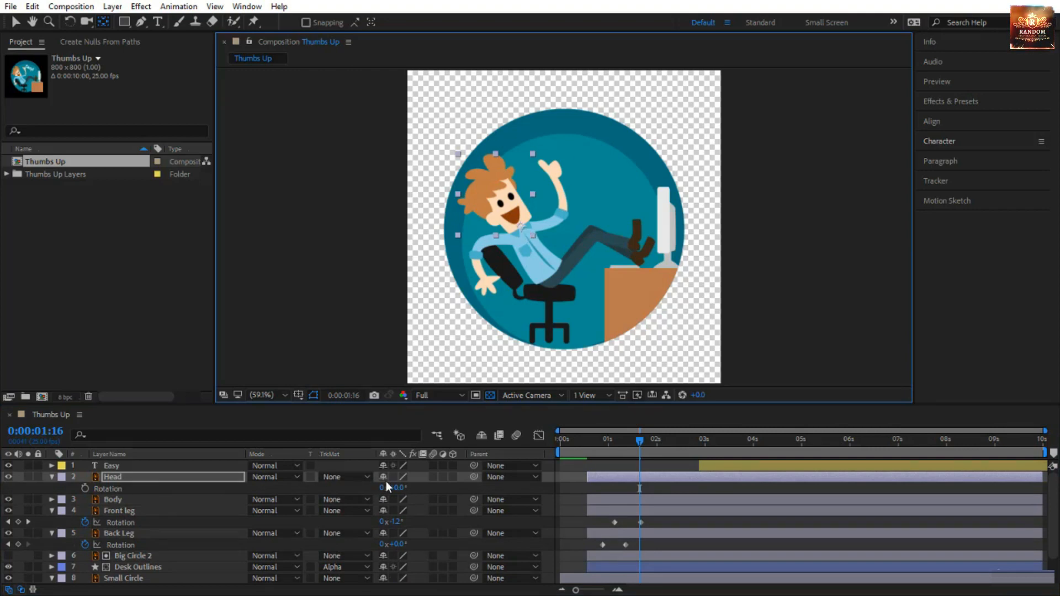
{"action": "left_click_drag", "start_coordinate": [398, 488], "coordinate": [389, 490]}
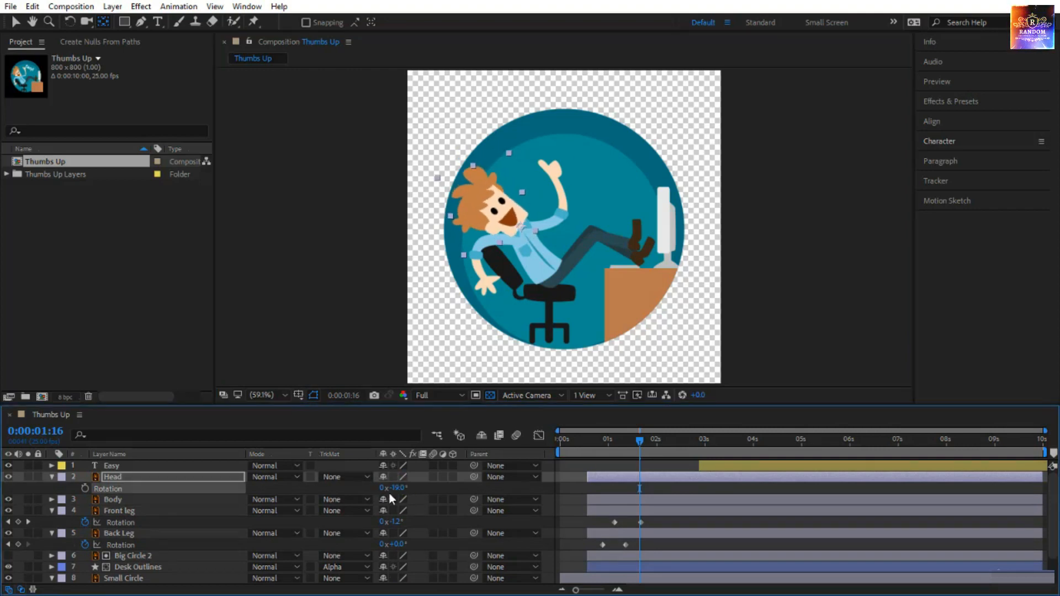
{"action": "key", "text": "ctrl+z"}
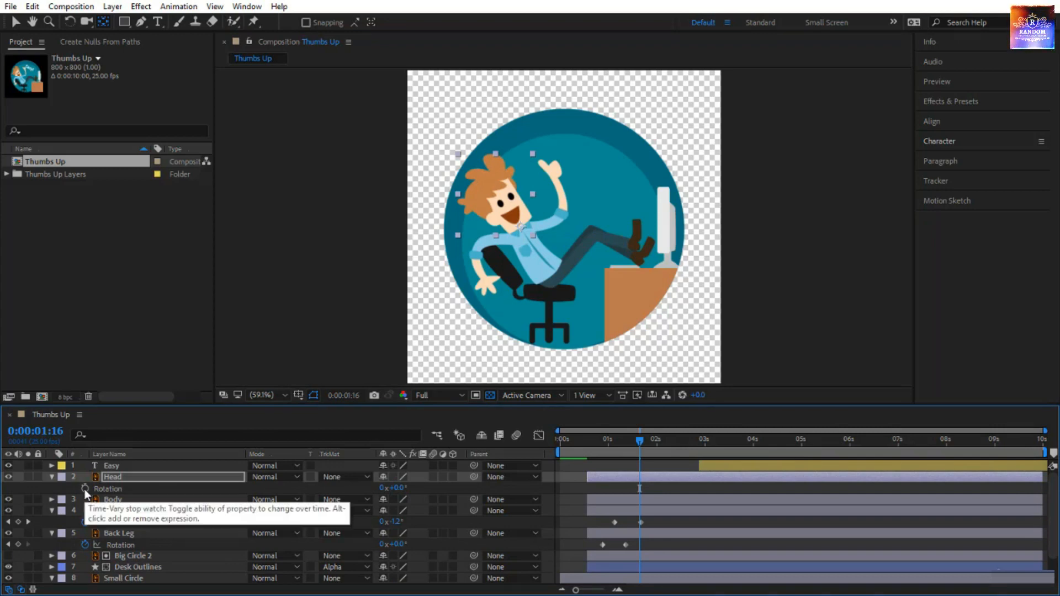
- Add the expression wiggle(1,30) to the Head layer's Rotation
{"action": "left_click", "coordinate": [85, 490], "text": "alt"}
{"action": "type", "text": "wiggle(1,30"}
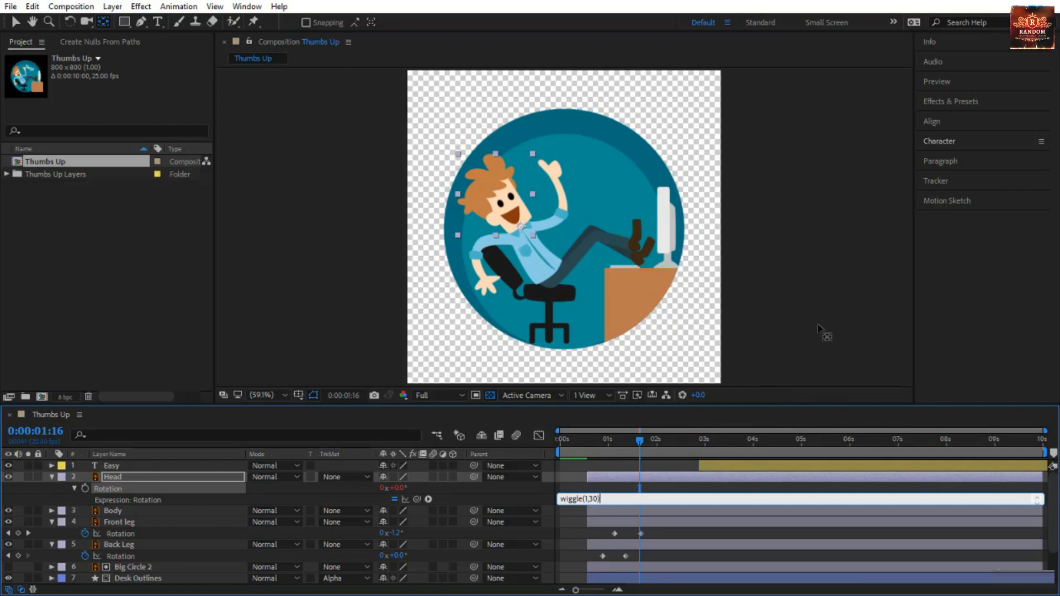
{"action": "left_click", "coordinate": [820, 330]}
- Preview the head wiggle together with the rest of the animation from the start of the composition
{"action": "key", "text": "space"}
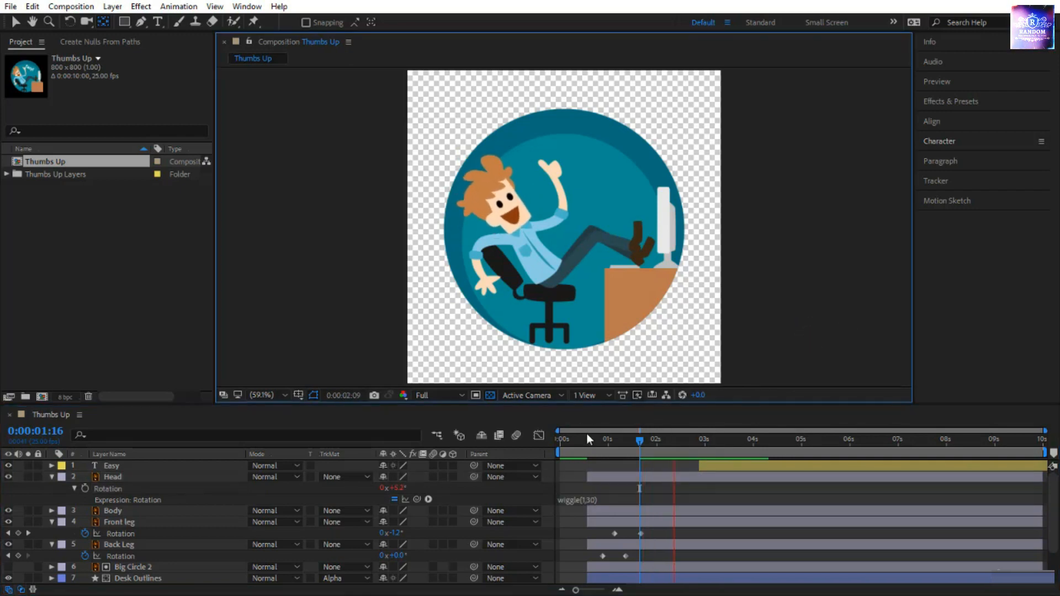
{"action": "left_click", "coordinate": [562, 440]}
{"action": "key", "text": "space"}
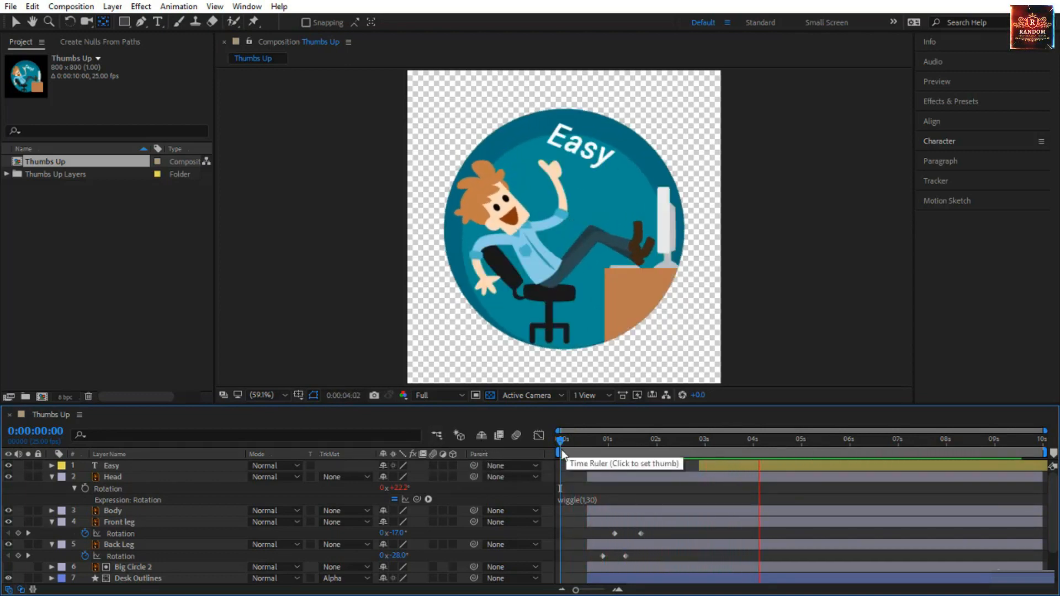
{"action": "left_click_drag", "start_coordinate": [561, 440], "coordinate": [562, 465]}
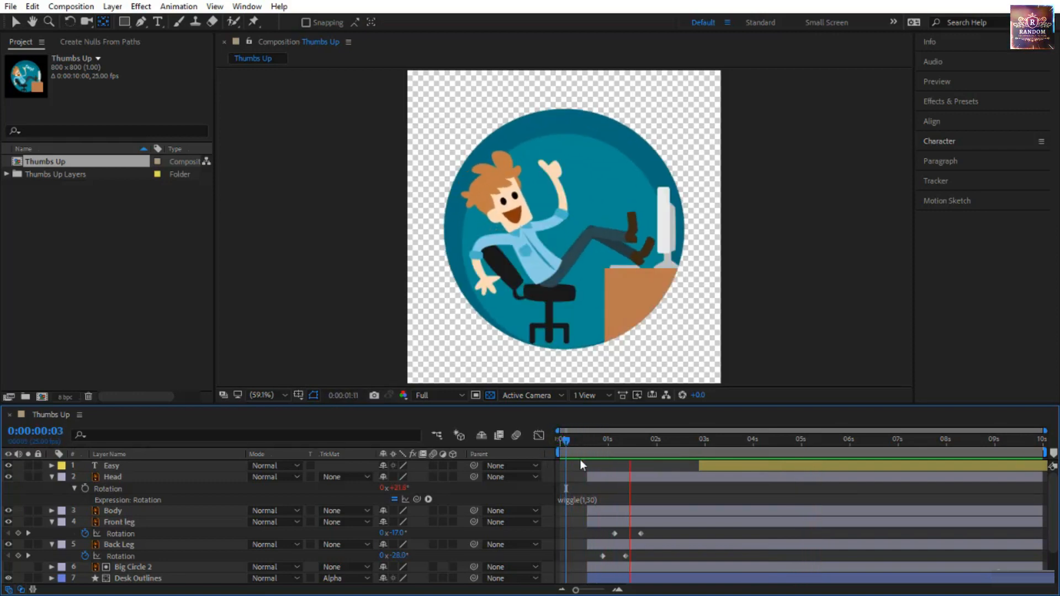
{"action": "left_click", "coordinate": [565, 440]}
- At 0:00:01:19, place puppet pins on the Body layer at the raised hand, elbow, both shoulders and both sides of the waist
{"action": "left_click_drag", "start_coordinate": [573, 449], "coordinate": [637, 477]}
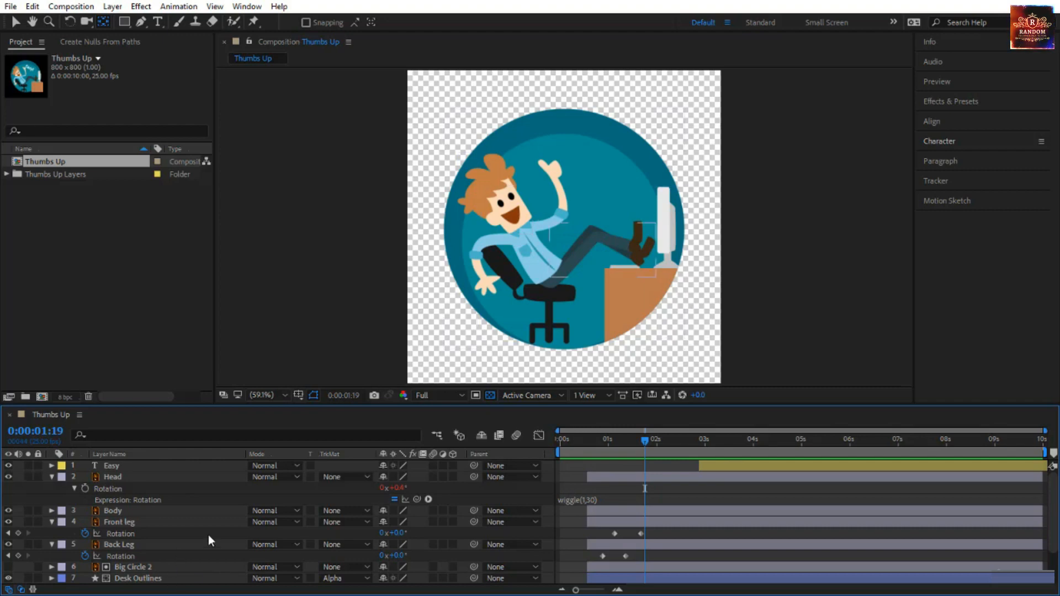
{"action": "key", "text": "v"}
{"action": "left_click", "coordinate": [160, 512]}
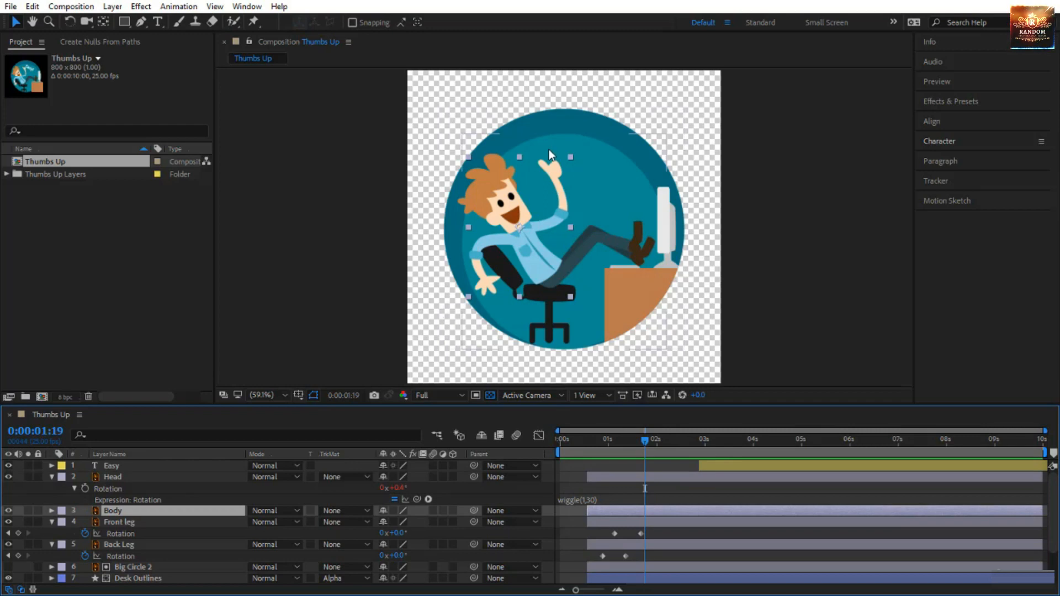
{"action": "left_click", "coordinate": [254, 23]}
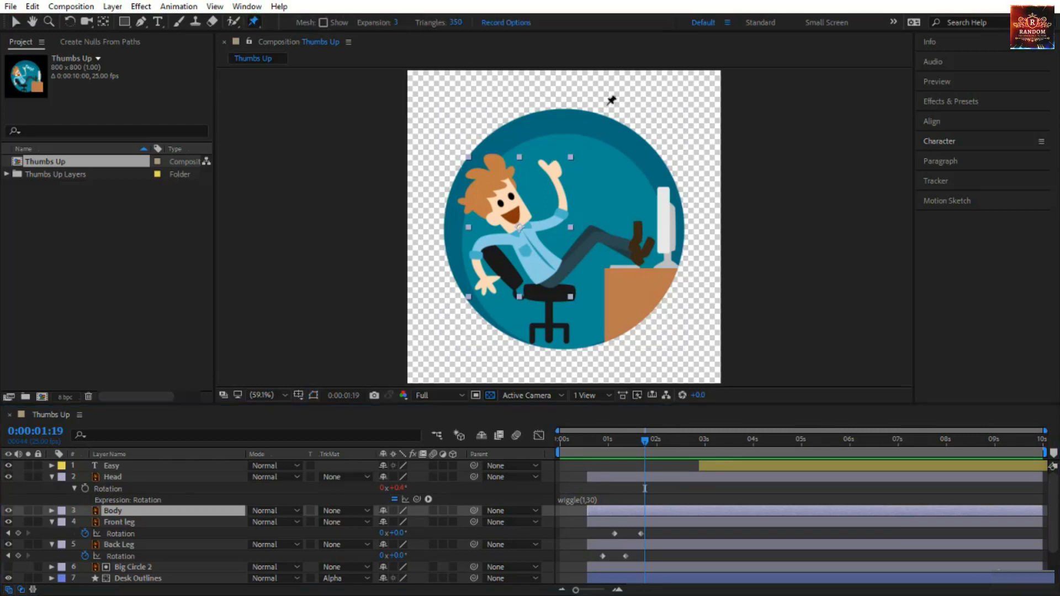
{"action": "left_click", "coordinate": [557, 168]}
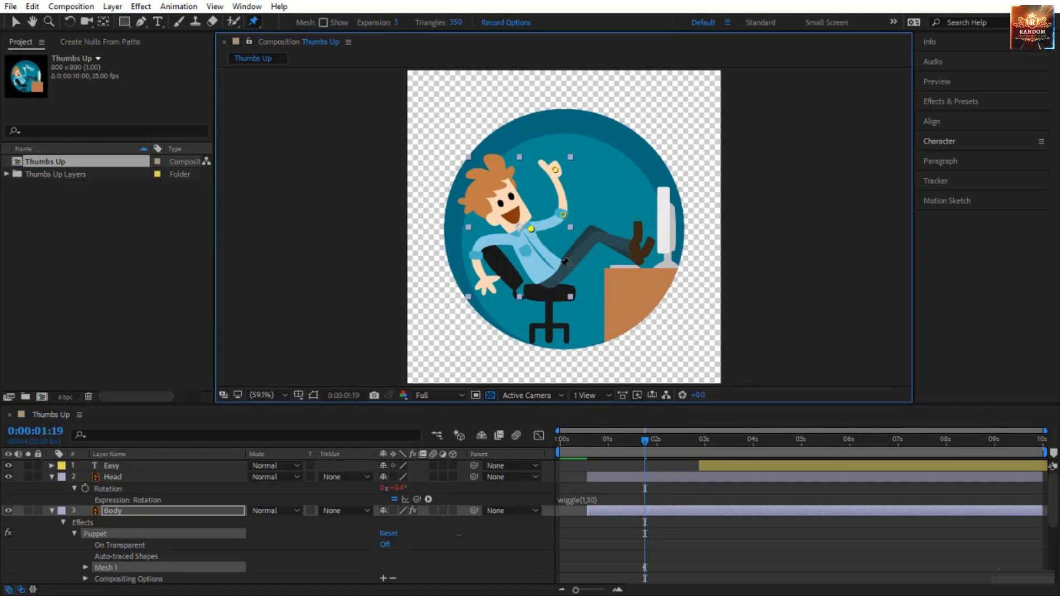
{"action": "left_click", "coordinate": [538, 277]}
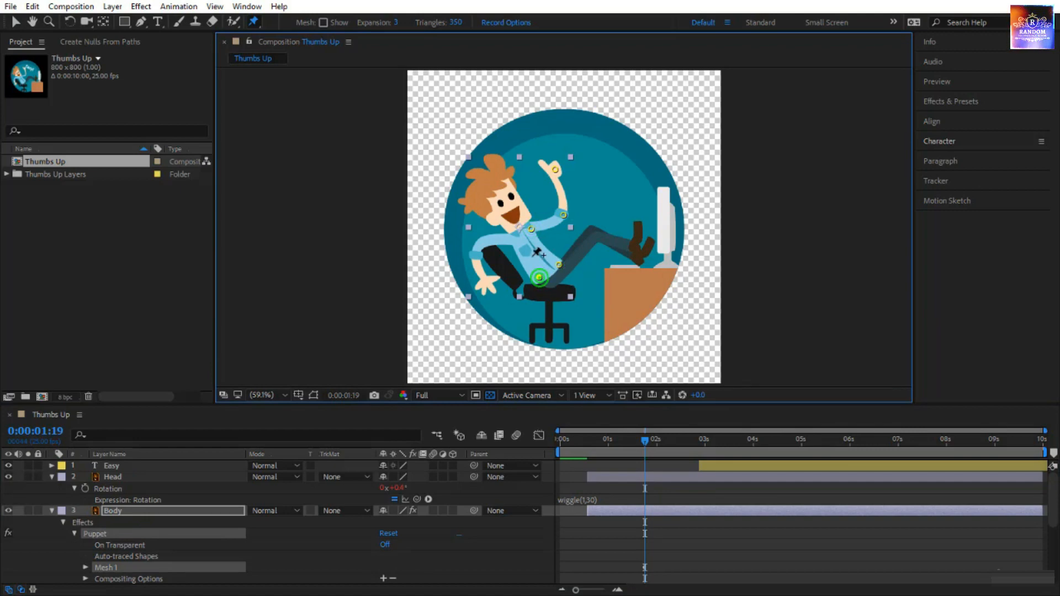
{"action": "left_click", "coordinate": [513, 240]}
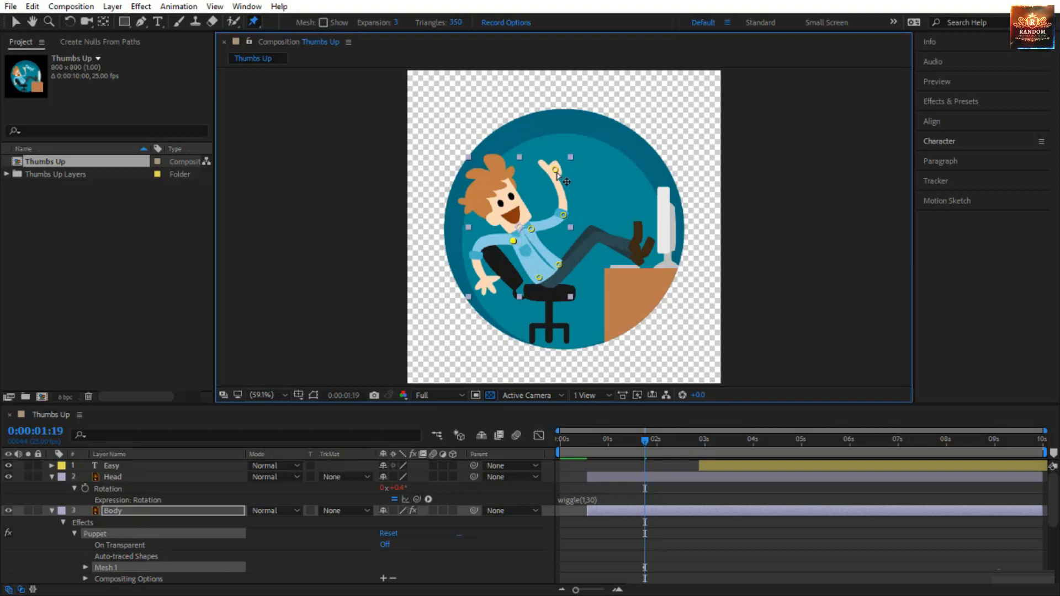
{"action": "mouse_move", "coordinate": [558, 170]}
{"action": "left_mouse_down"}
{"action": "mouse_move", "coordinate": [583, 172]}
{"action": "mouse_move", "coordinate": [562, 168]}
{"action": "mouse_move", "coordinate": [568, 176]}
{"action": "left_mouse_up"}
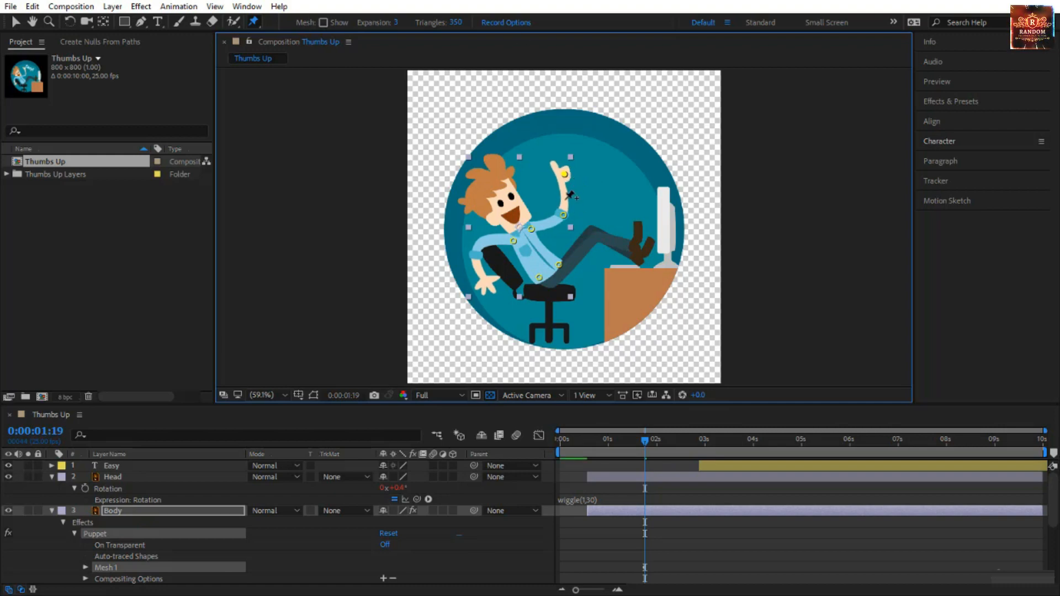
{"action": "key", "text": "ctrl+z"}
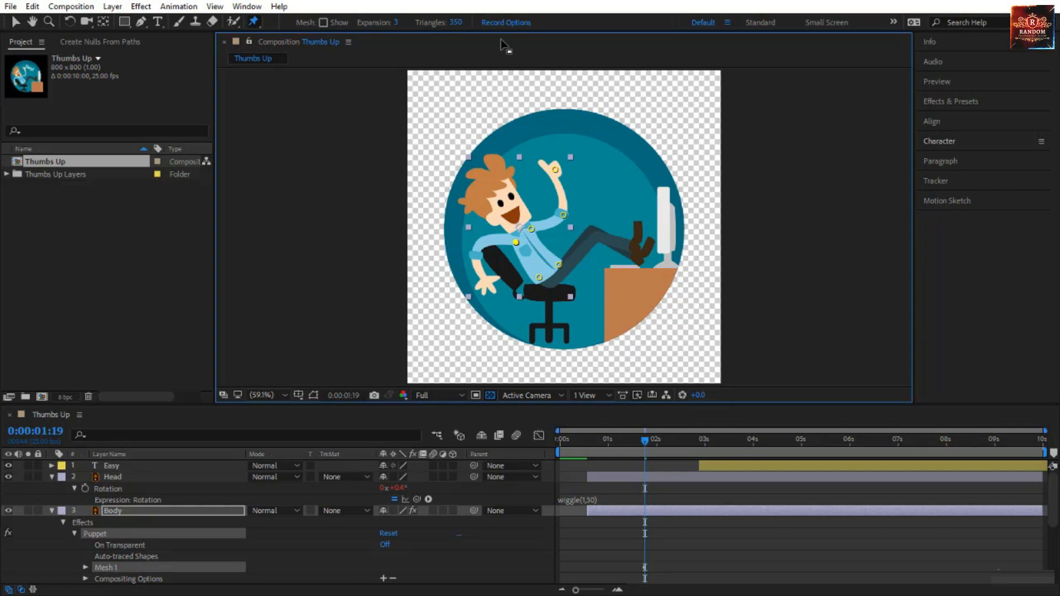
- Accept the puppet record options with 50% speed and smoothing 10, and record a side-to-side wave of the raised hand's pin from 0:00:01:19
{"action": "left_click", "coordinate": [509, 22]}
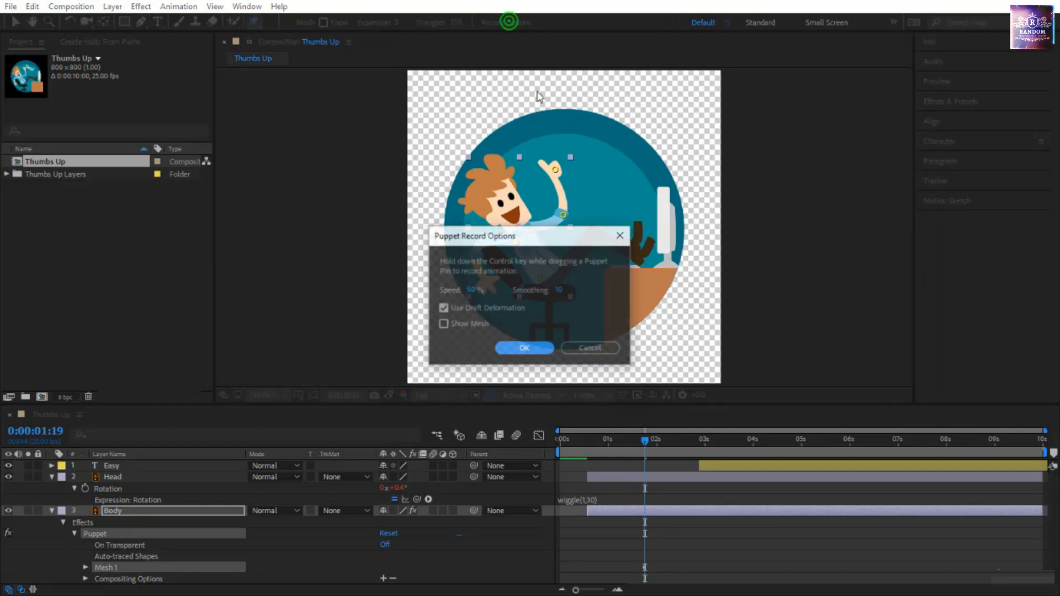
{"action": "left_click", "coordinate": [533, 351]}
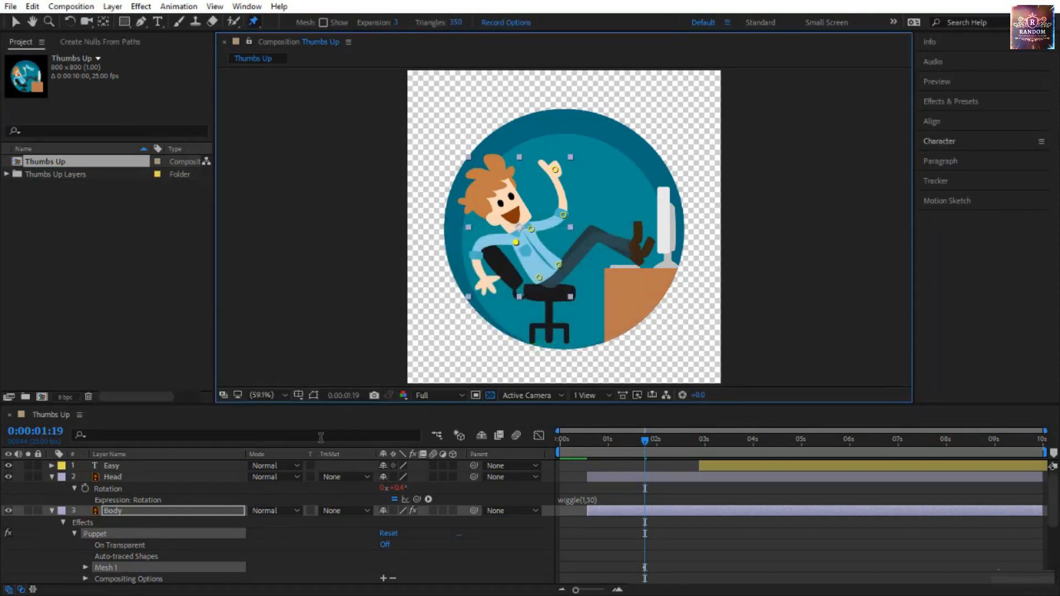
{"action": "left_click", "coordinate": [142, 527]}
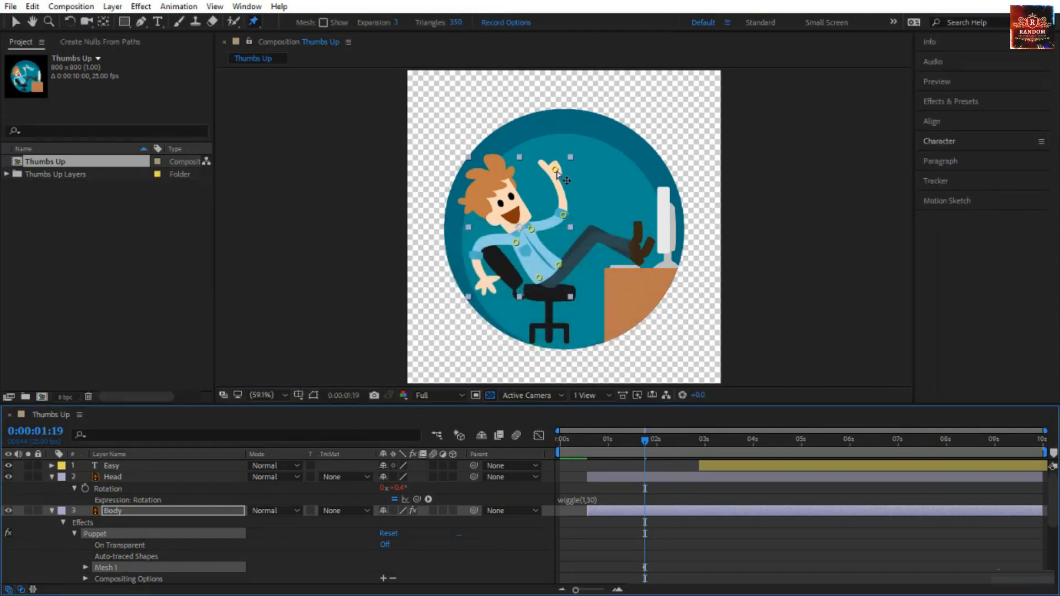
{"action": "left_click", "coordinate": [557, 170]}
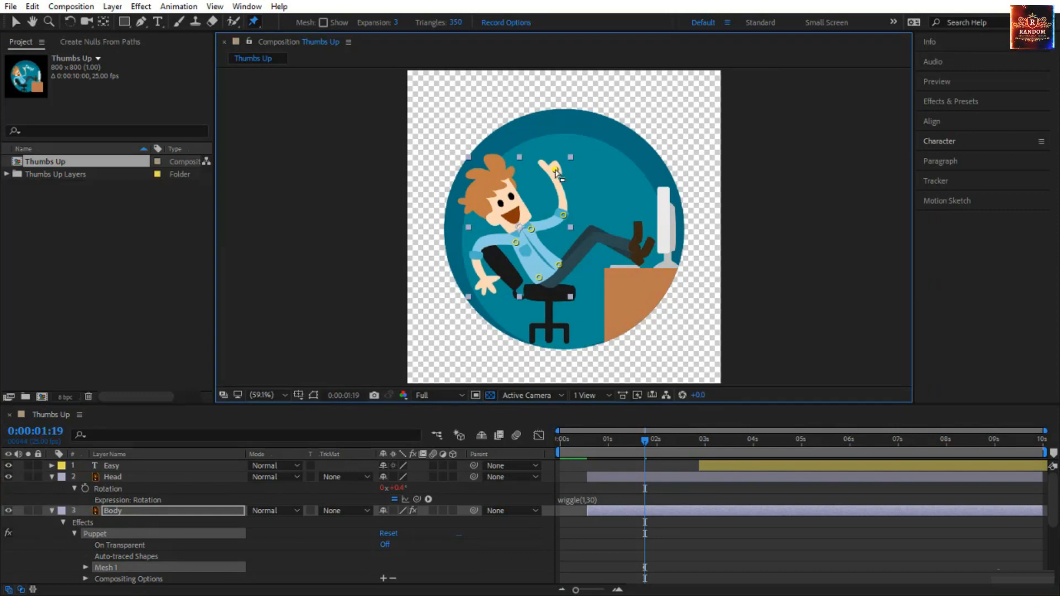
{"action": "mouse_move", "coordinate": [557, 170]}
{"action": "left_mouse_down"}
{"action": "mouse_move", "coordinate": [546, 168]}
{"action": "mouse_move", "coordinate": [566, 165]}
{"action": "mouse_move", "coordinate": [555, 168]}
{"action": "left_mouse_up"}
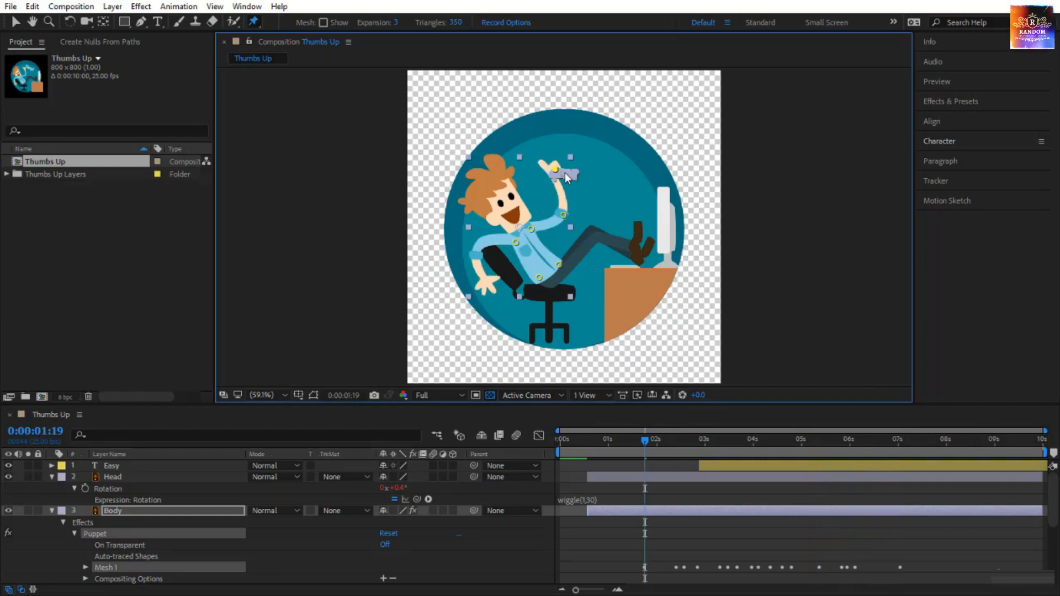
- Preview the recorded hand wave from 0:00:00:00
{"action": "left_click_drag", "start_coordinate": [646, 444], "coordinate": [494, 442]}
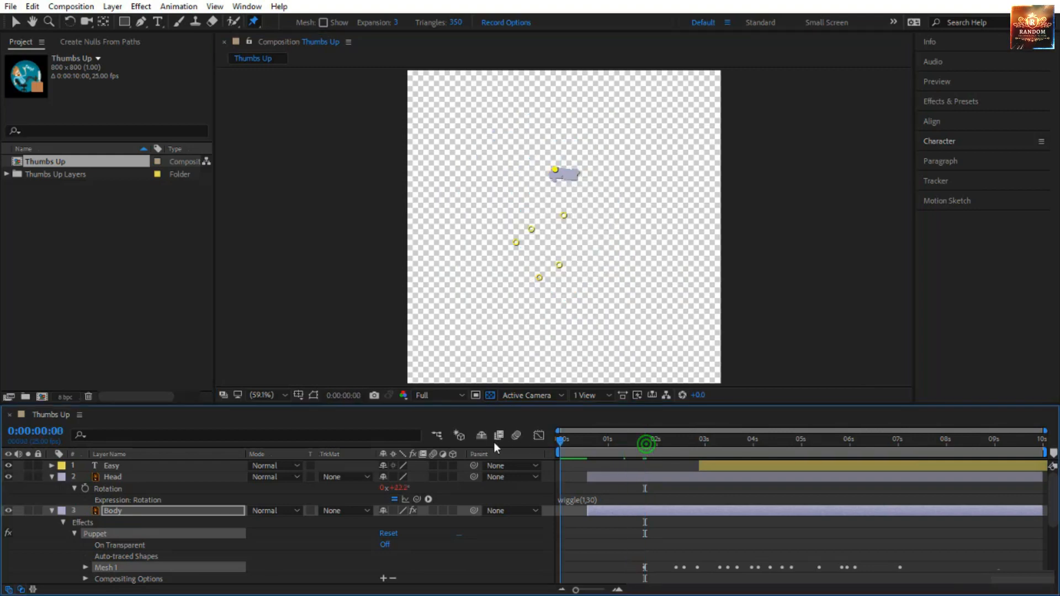
{"action": "key", "text": "space"}
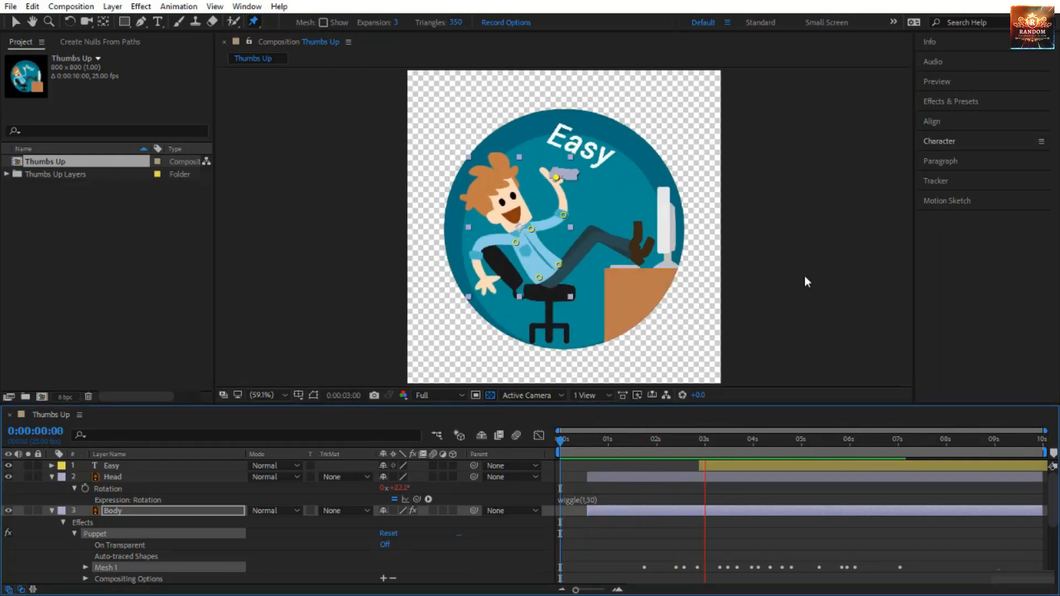
{"action": "left_click", "coordinate": [564, 442]}
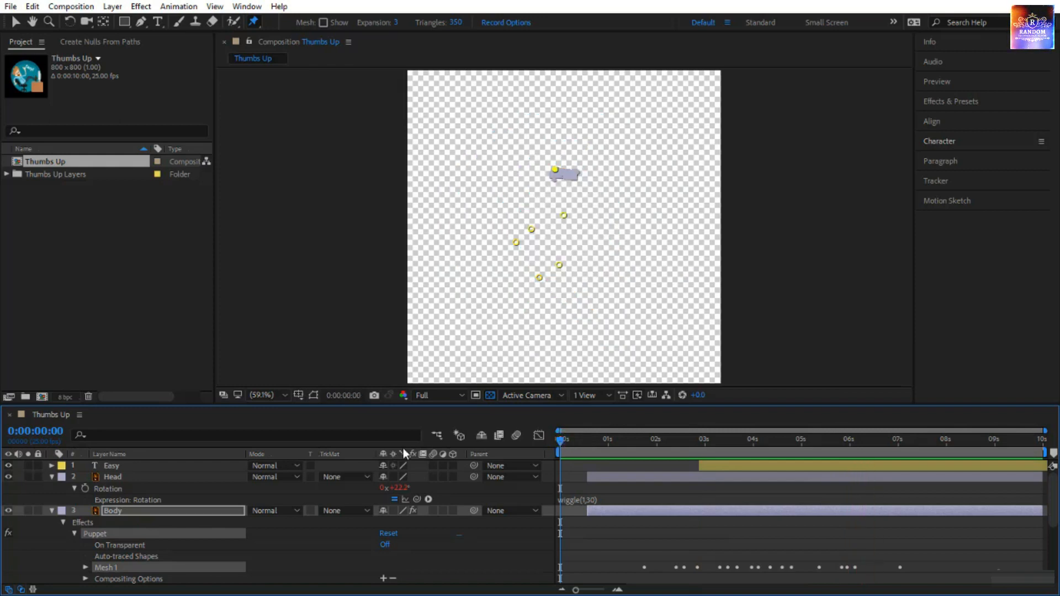
- Reveal the Body layer's keyframes, shift all Puppet Pin 1 Position keyframes about one second earlier, and preview the result
{"action": "left_click", "coordinate": [187, 514]}
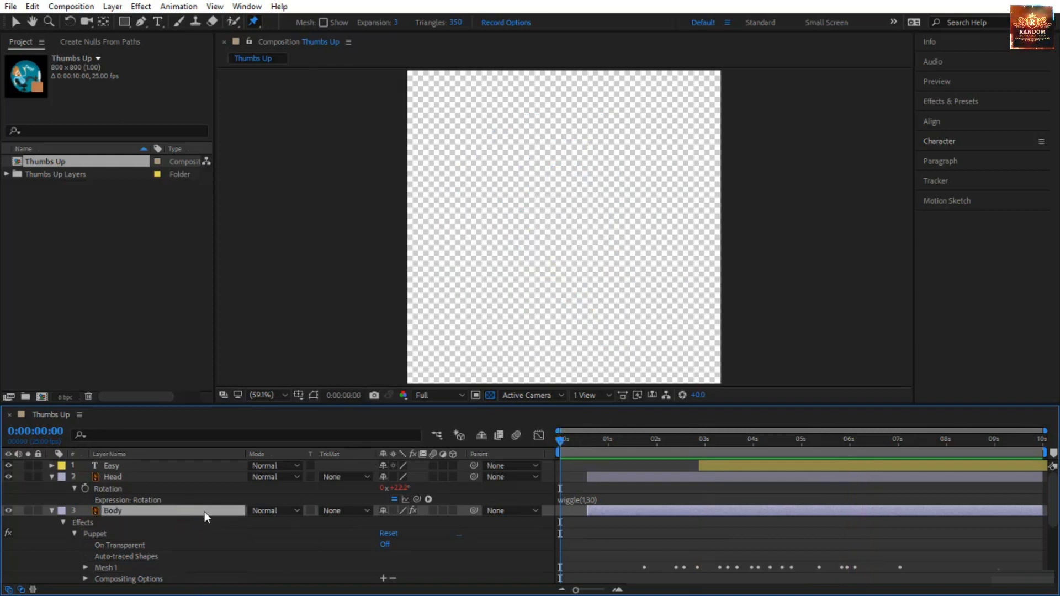
{"action": "key", "text": "u"}
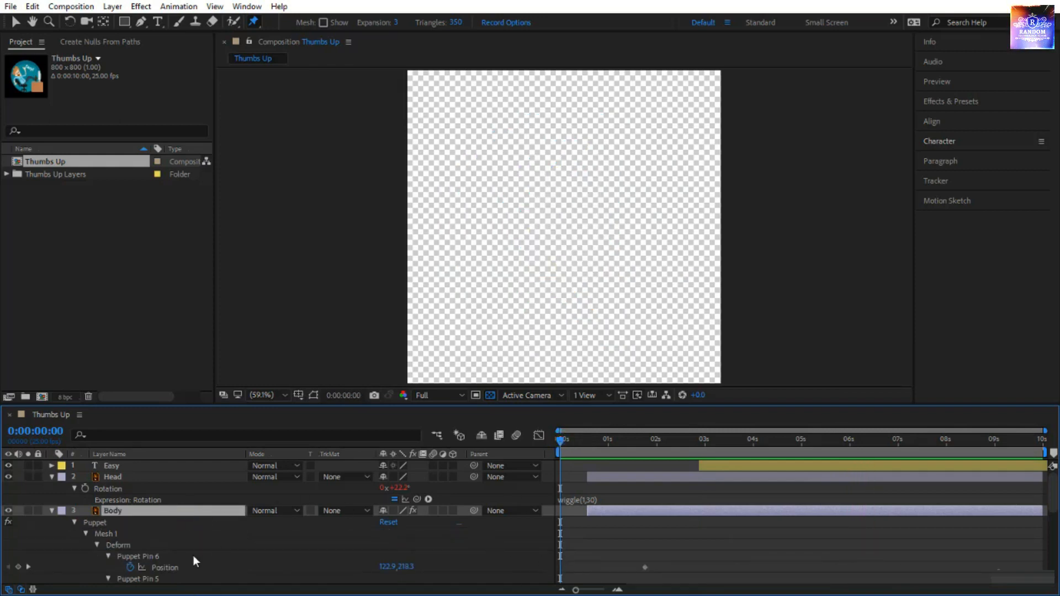
{"action": "scroll", "coordinate": [194, 556], "scroll_direction": "down", "scroll_amount": 3}
{"action": "scroll", "coordinate": [348, 504], "scroll_direction": "down", "scroll_amount": 4}
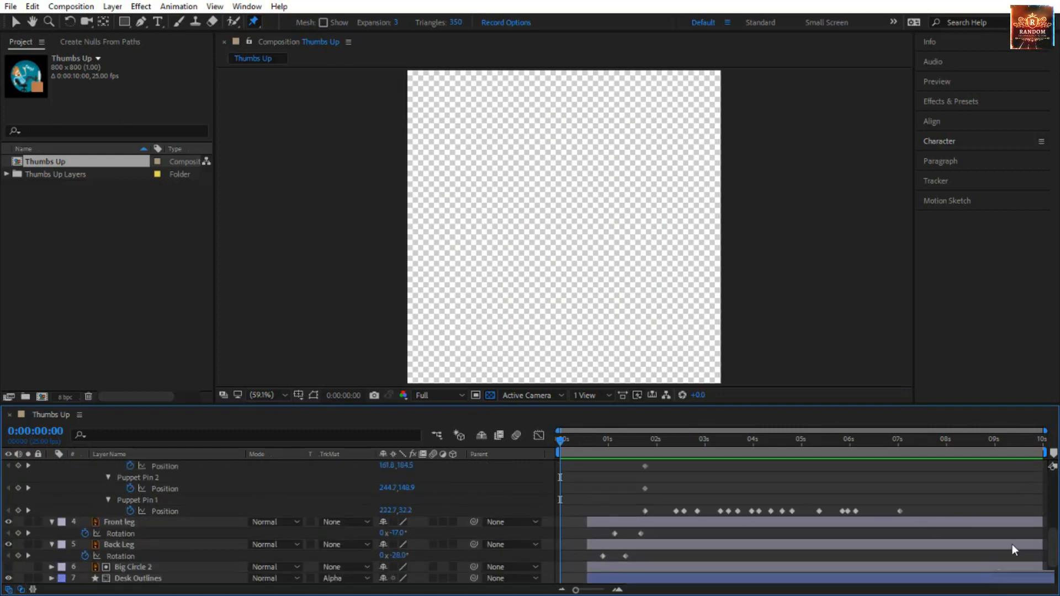
{"action": "left_click_drag", "start_coordinate": [926, 508], "coordinate": [618, 520]}
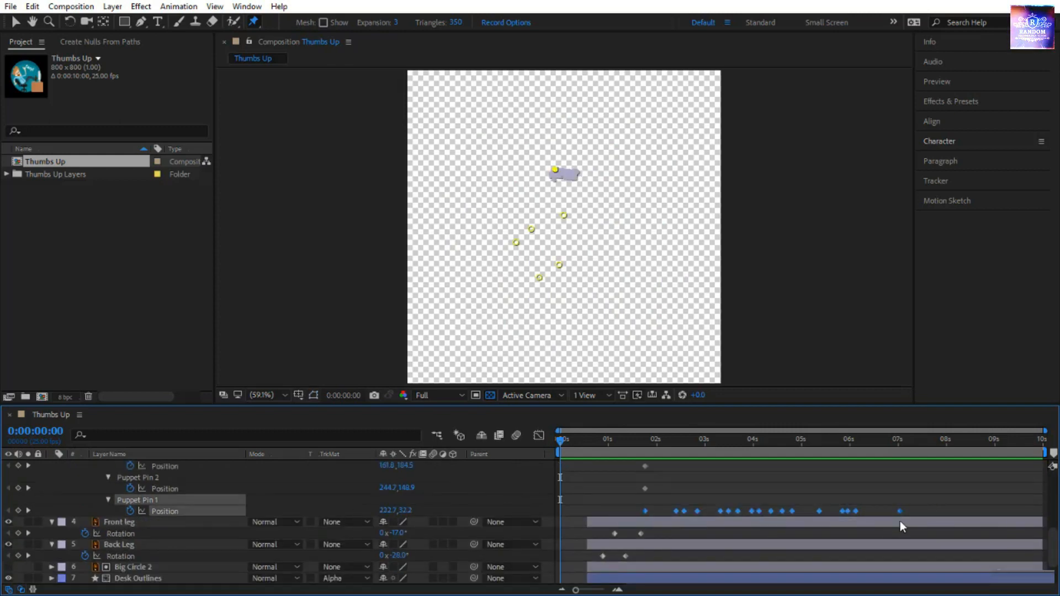
{"action": "left_click_drag", "start_coordinate": [901, 512], "coordinate": [849, 515]}
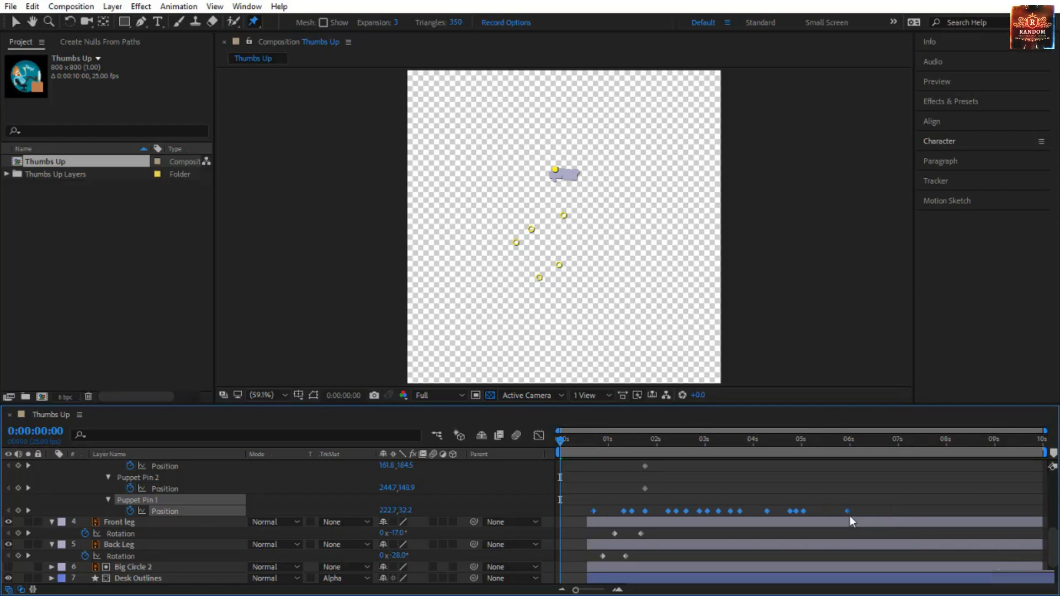
{"action": "key", "text": "space"}
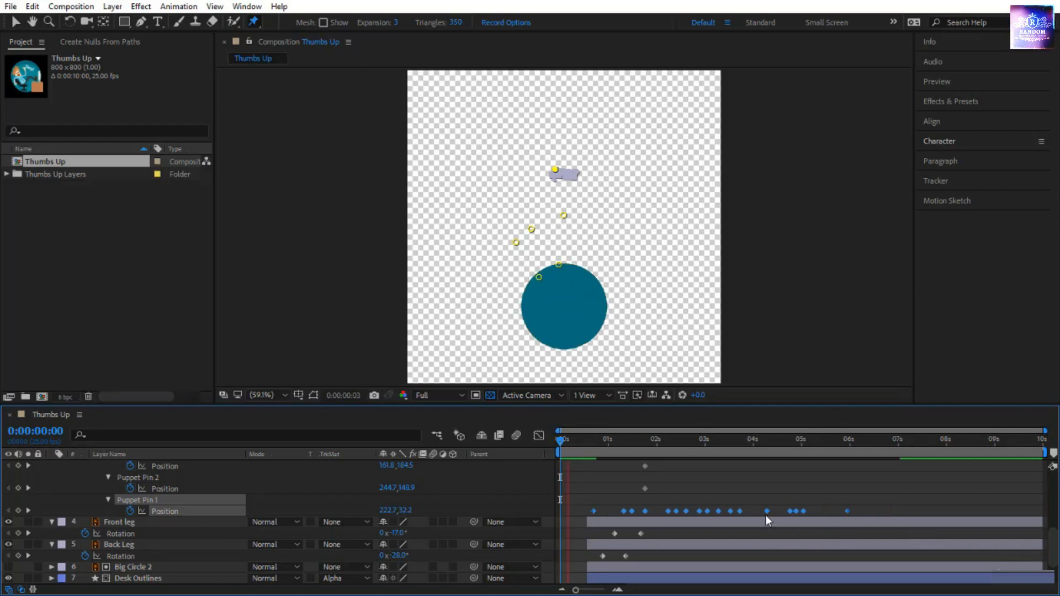
{"action": "left_click", "coordinate": [806, 490]}
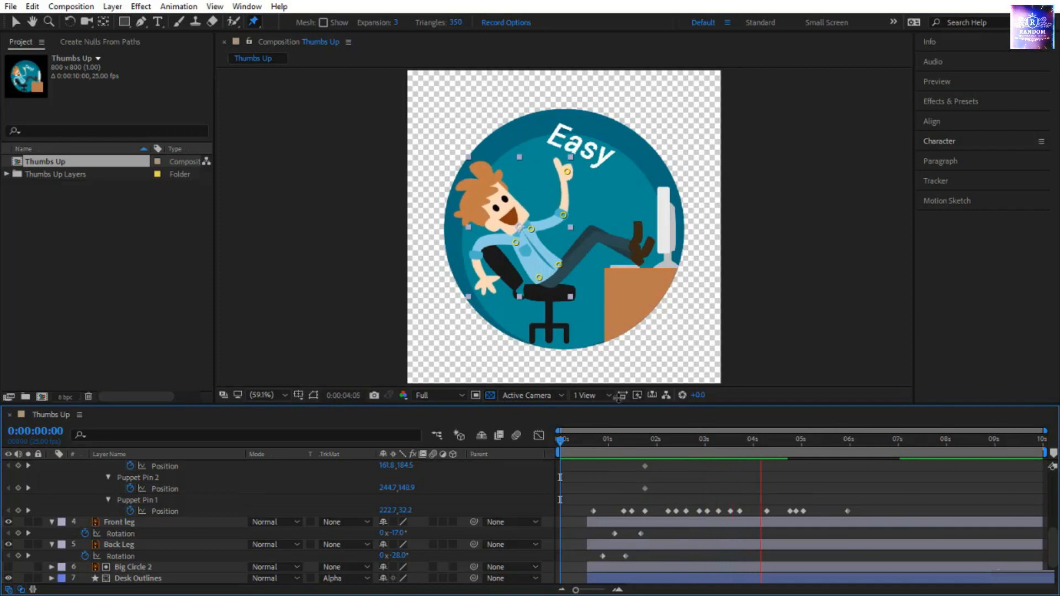
{"action": "scroll", "coordinate": [619, 456], "scroll_direction": "up", "scroll_amount": 4}
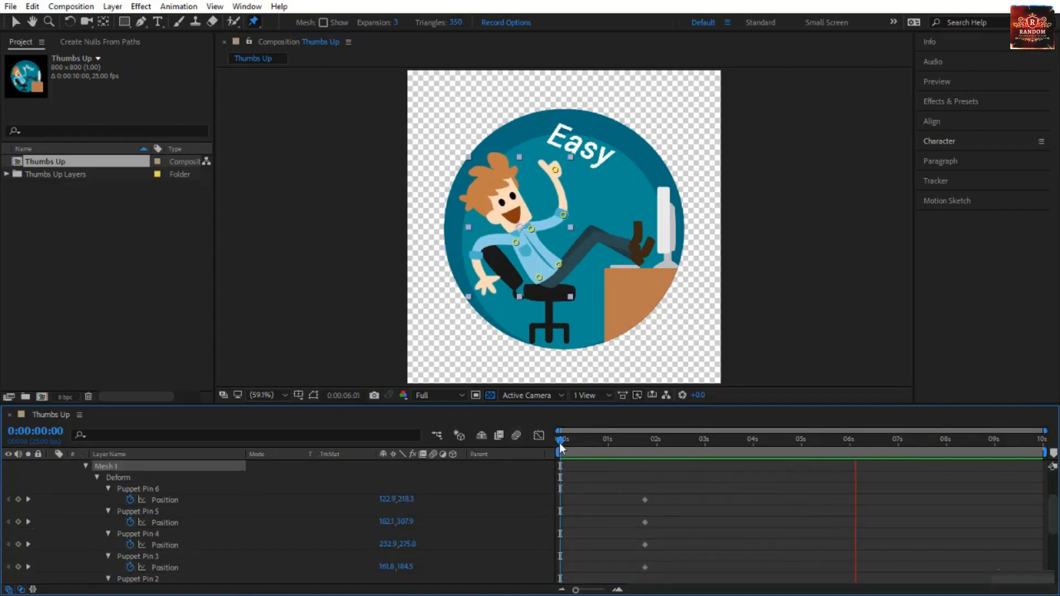
- Reveal the Easy text layer's Scale property and shift the layer so it starts at 0:00:02:00
{"action": "left_click_drag", "start_coordinate": [560, 442], "coordinate": [599, 440]}
{"action": "scroll", "coordinate": [566, 478], "scroll_direction": "up", "scroll_amount": 3}
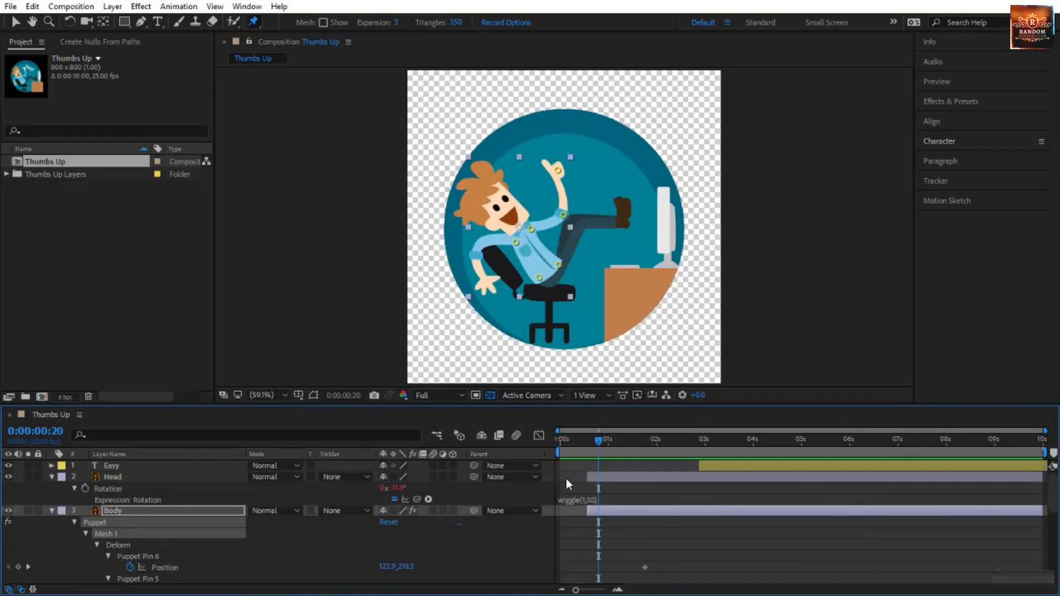
{"action": "left_click", "coordinate": [199, 464]}
{"action": "key", "text": "s"}
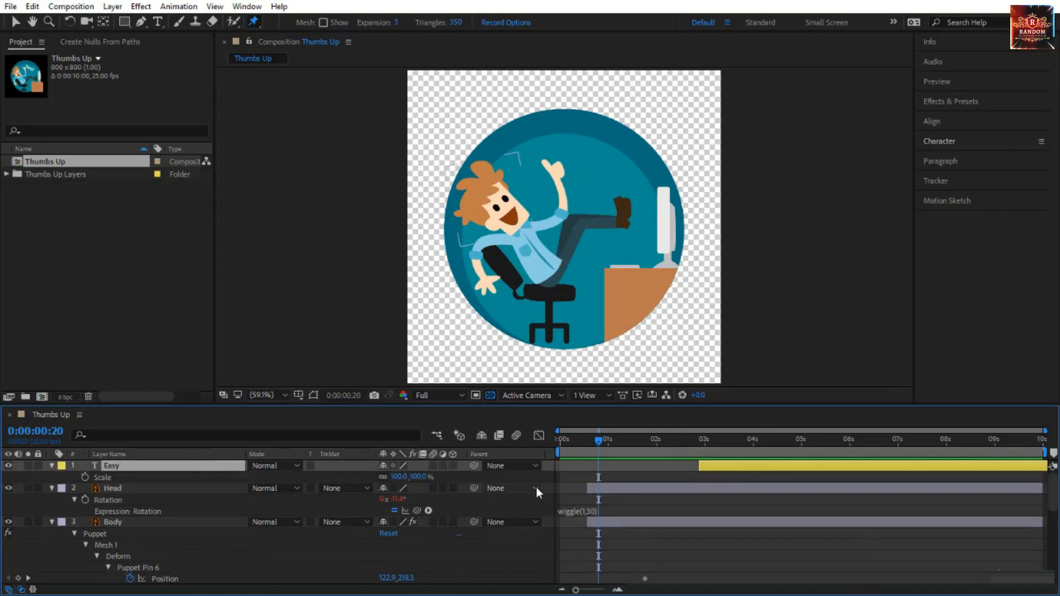
{"action": "left_click_drag", "start_coordinate": [598, 440], "coordinate": [671, 467]}
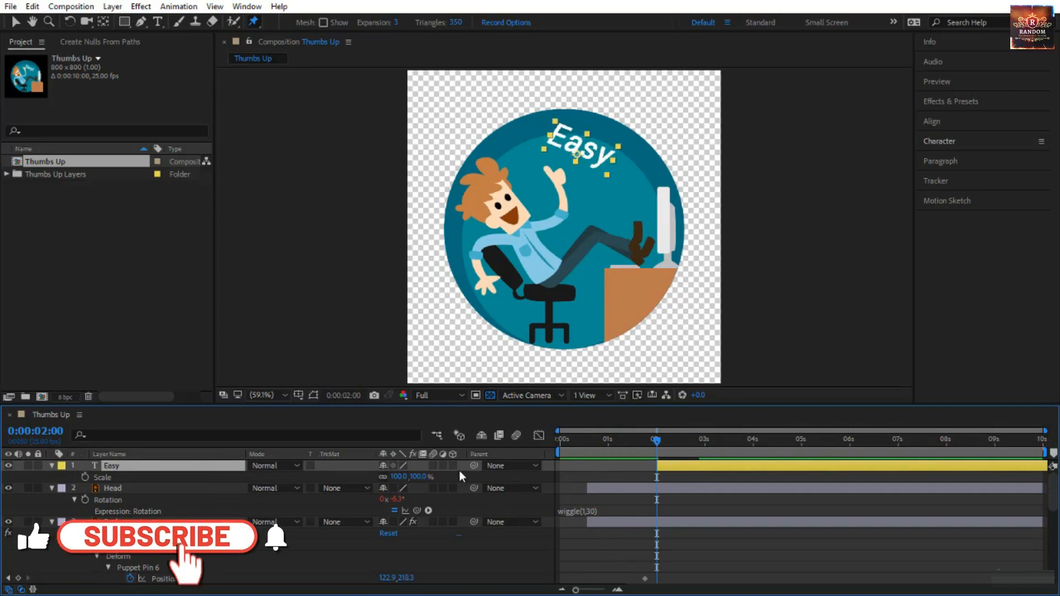
- Enable Scale keyframing on the Easy layer at 0:00:02:00 and set its scale to 0%
{"action": "left_click", "coordinate": [84, 477]}
{"action": "left_click", "coordinate": [421, 479]}
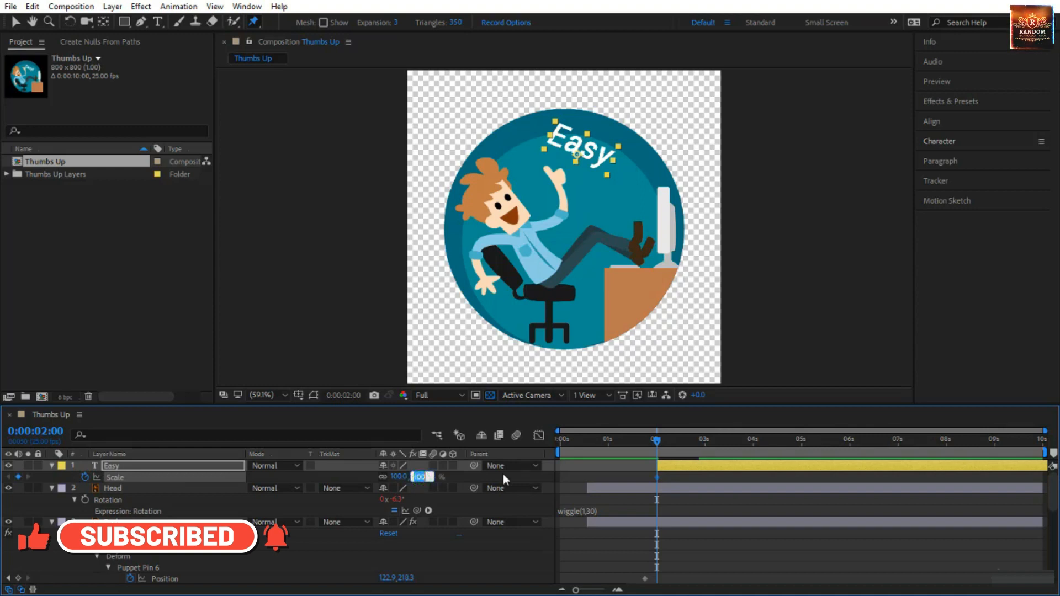
{"action": "type", "text": "0"}
{"action": "key", "text": "Return"}
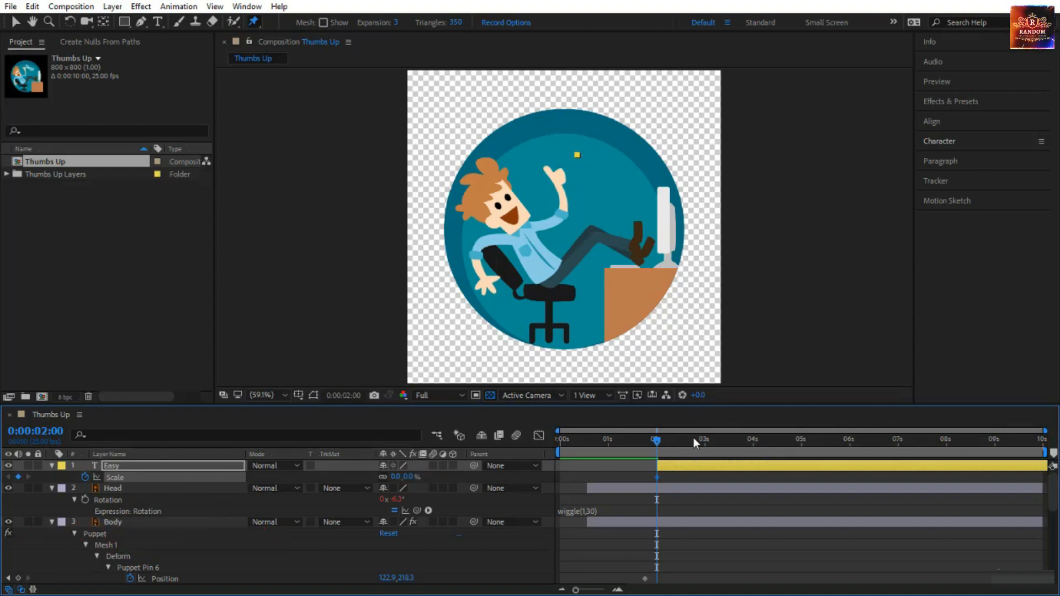
- At 0:00:02:11, set the Easy layer's scale to 100% to add a second keyframe
{"action": "left_click_drag", "start_coordinate": [661, 444], "coordinate": [680, 450]}
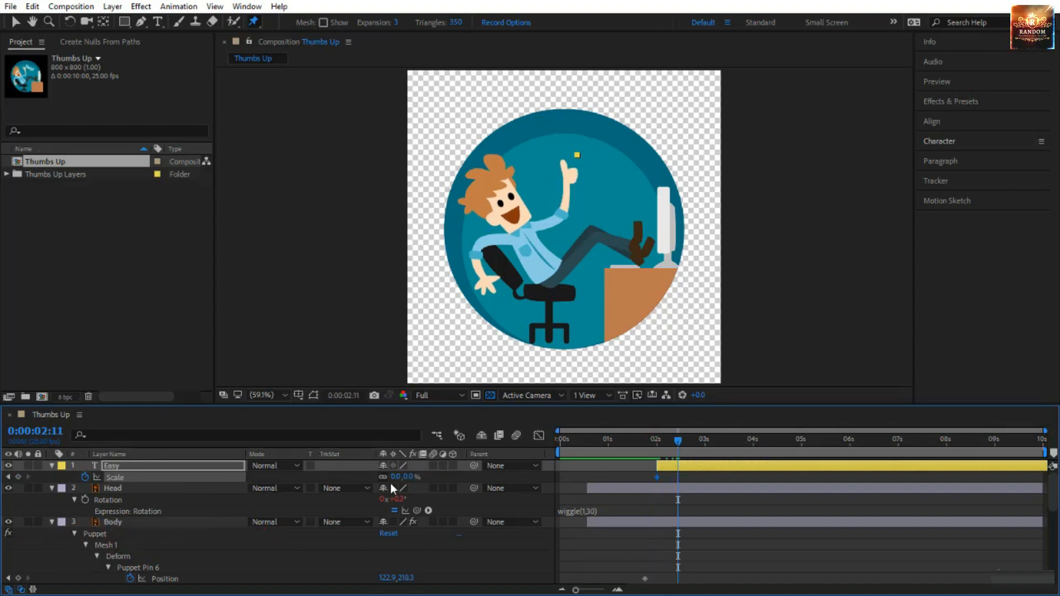
{"action": "left_click_drag", "start_coordinate": [413, 476], "coordinate": [427, 473]}
{"action": "type", "text": "100"}
{"action": "key", "text": "Return"}
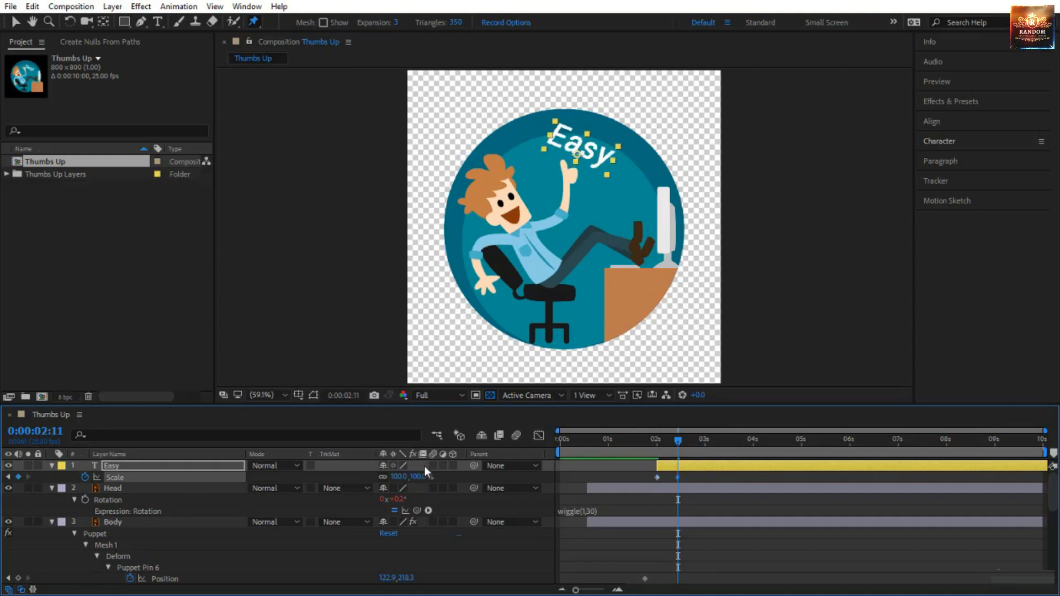
- Show the value graph of Easy's Scale and bend the curve into an eased rise that slightly overshoots 100% before the second keyframe
{"action": "left_click", "coordinate": [539, 435]}
{"action": "left_click", "coordinate": [670, 578]}
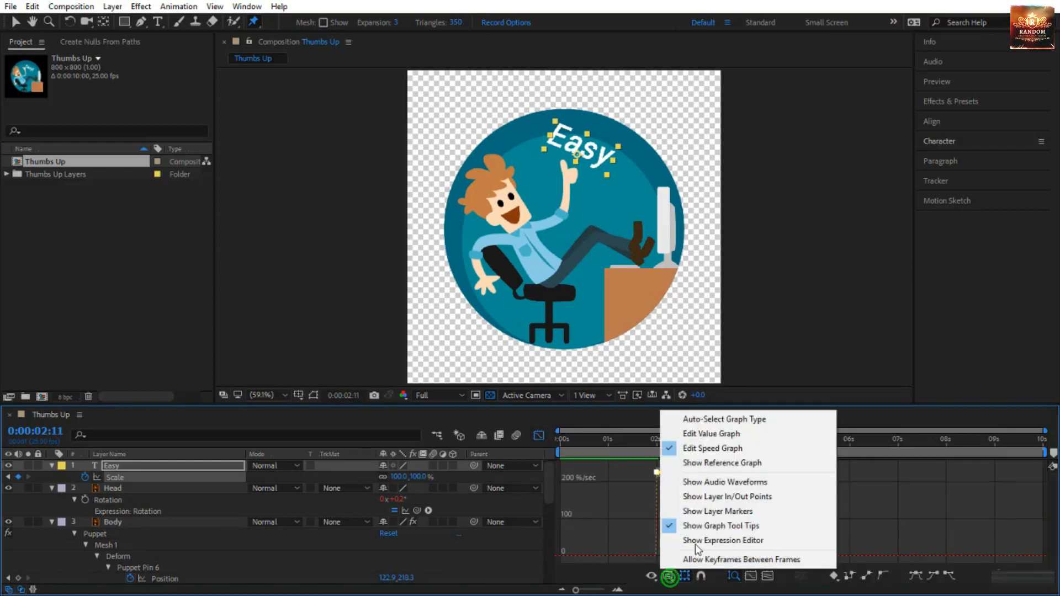
{"action": "left_click", "coordinate": [756, 435]}
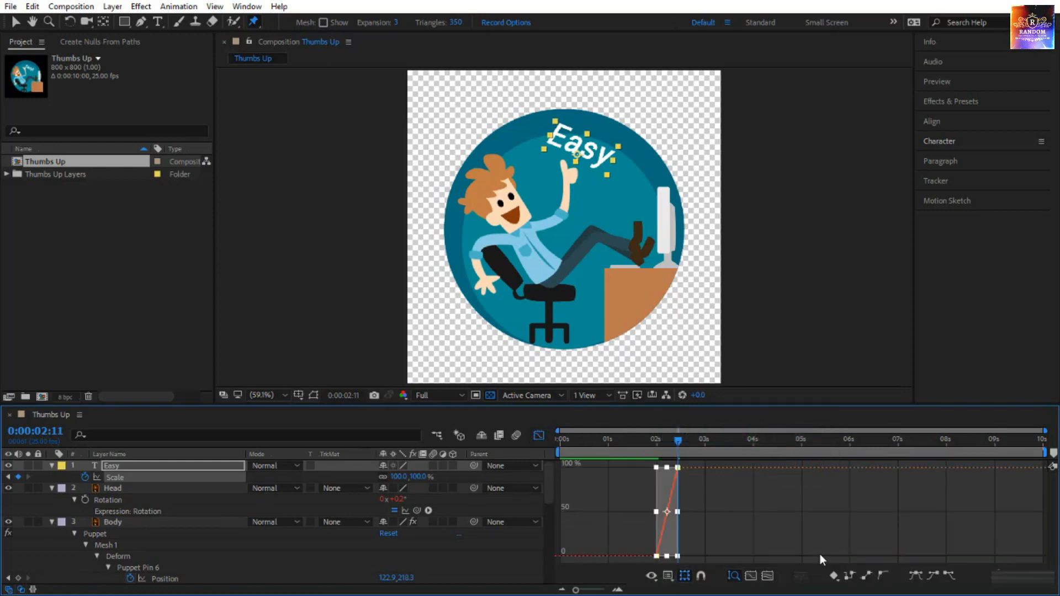
{"action": "left_click_drag", "start_coordinate": [675, 483], "coordinate": [665, 460]}
- Preview the complete animation from 0:00:00:00, then replay it from the start to check the Easy text's pop-in
{"action": "key", "text": "Home"}
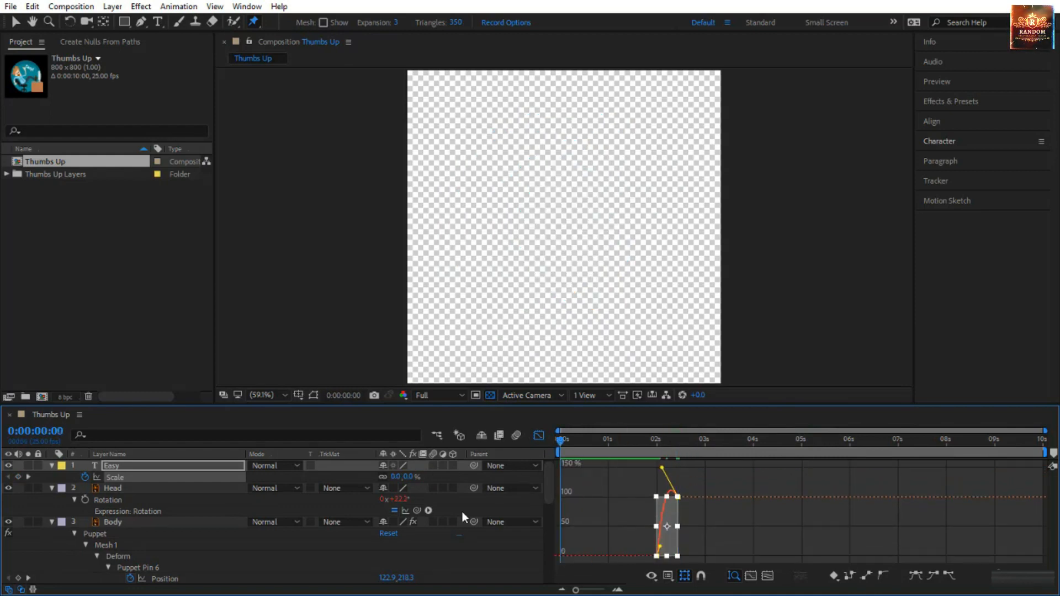
{"action": "key", "text": "space"}
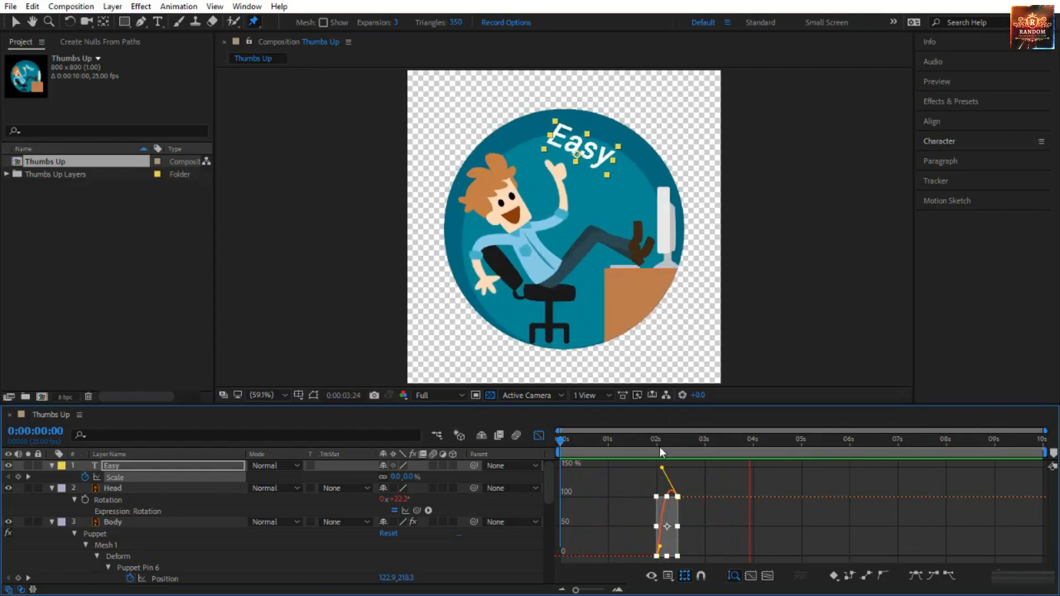
{"action": "left_click", "coordinate": [559, 441]}
{"action": "key", "text": "space"}
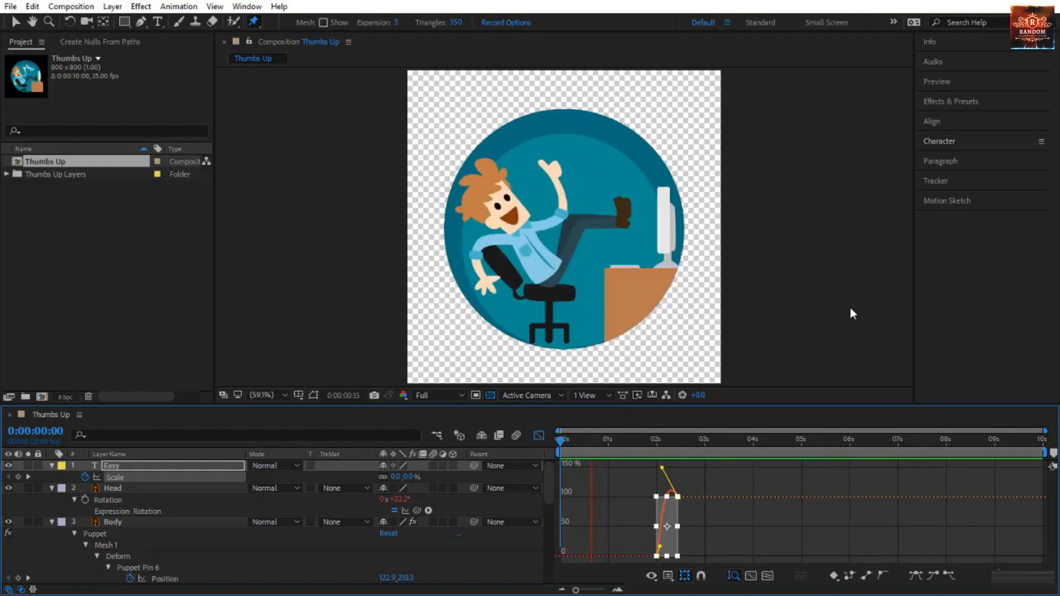